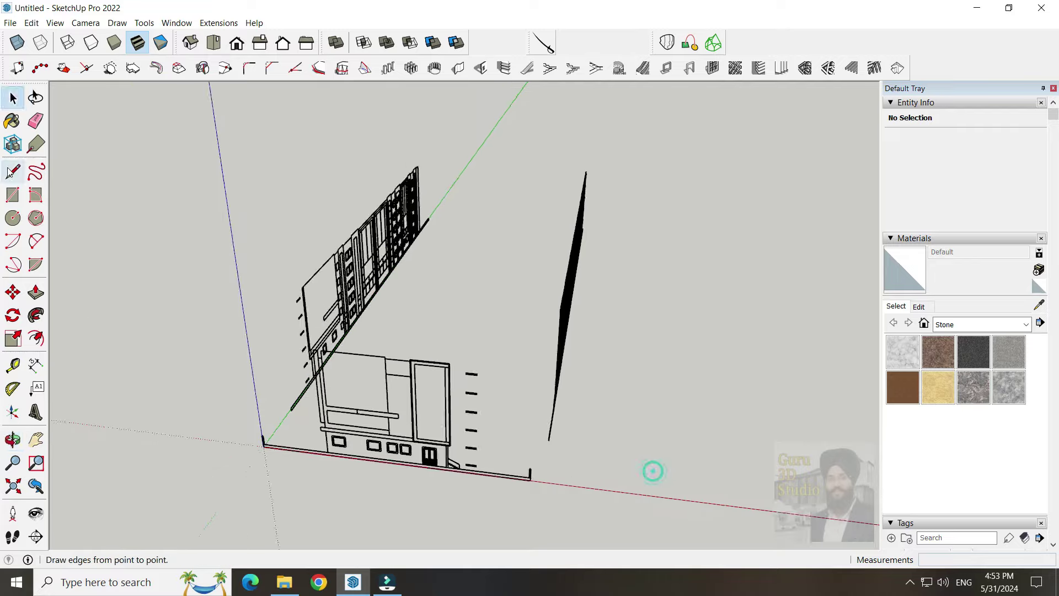
# Select the rectangular floor face between the elevations to pull it up into a thin slab
pyautogui.scroll(5, 247, 387)
pyautogui.scroll(-4, 768, 457)
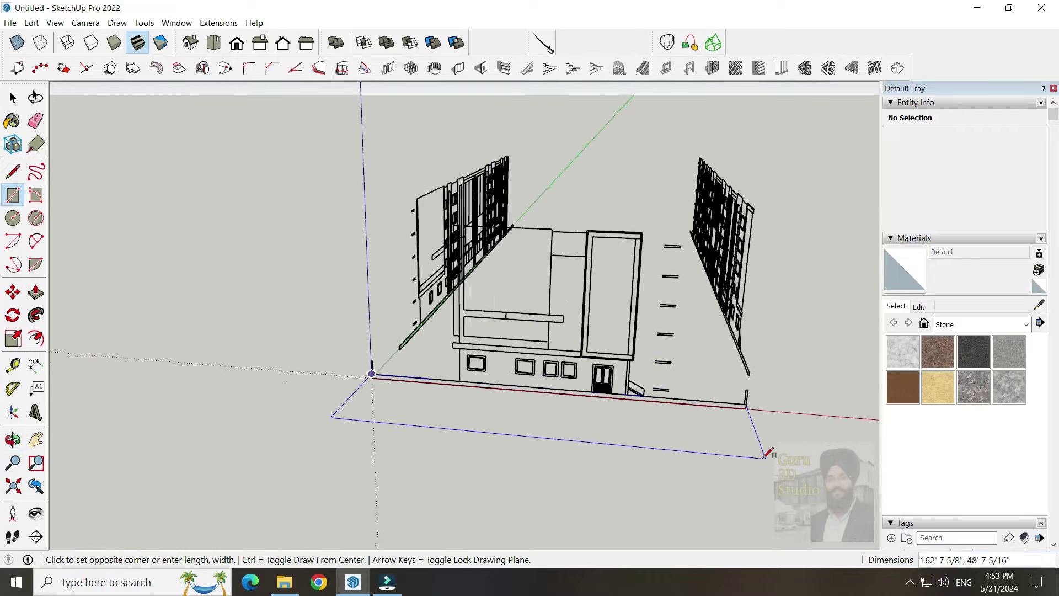
pyautogui.scroll(4, 735, 381)
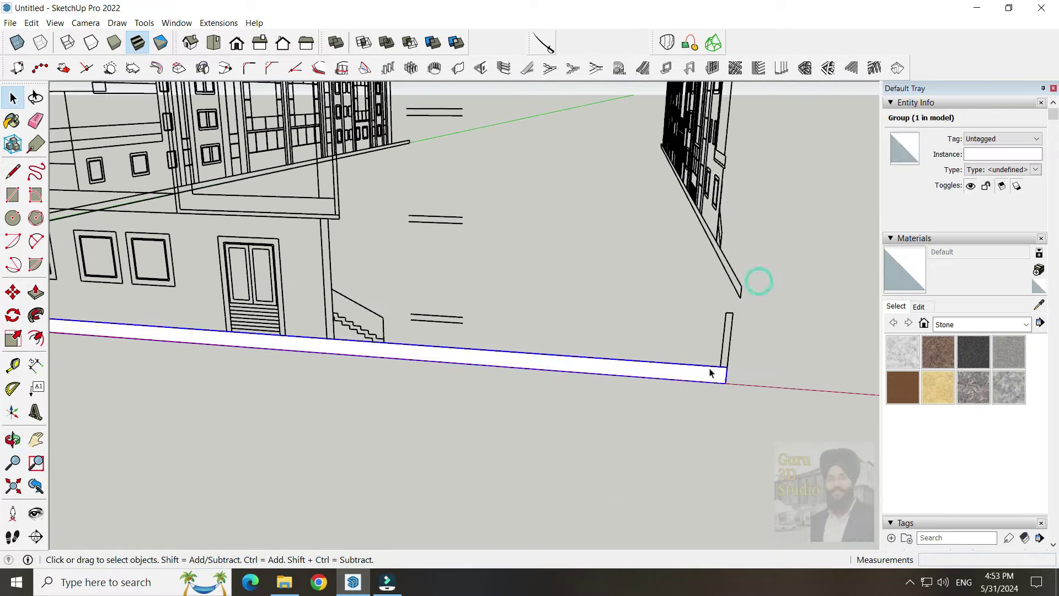
pyautogui.moveTo(652, 414); pyautogui.dragTo(221, 362, button='middle')
pyautogui.scroll(-3, 407, 343)
pyautogui.scroll(5, 758, 362)
pyautogui.click(757, 353)
pyautogui.scroll(-3, 734, 362)
# Orbit around the building to check the new floor slab from above
pyautogui.moveTo(717, 366)
pyautogui.mouseDown(button='middle')
pyautogui.moveTo(489, 440)
pyautogui.moveTo(510, 434)
pyautogui.mouseUp(button='middle')
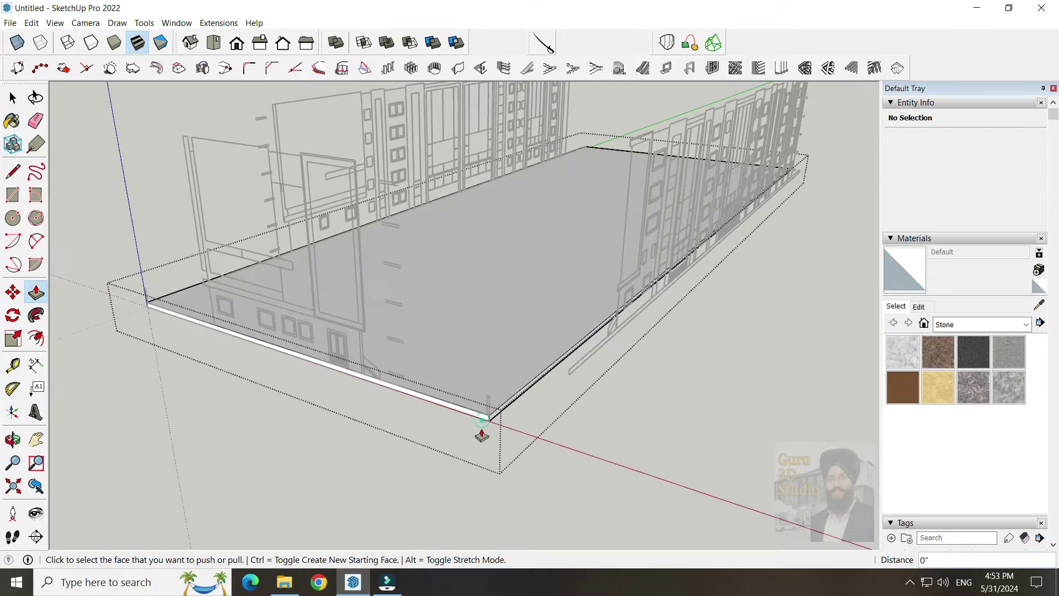
pyautogui.moveTo(331, 469); pyautogui.dragTo(437, 440, button='middle')
pyautogui.press('space')
pyautogui.scroll(-3, 585, 457)
pyautogui.moveTo(584, 457)
pyautogui.mouseDown(button='middle')
pyautogui.moveTo(544, 277)
pyautogui.moveTo(3, 198)
pyautogui.mouseUp(button='middle')
pyautogui.click(12, 195)
pyautogui.moveTo(378, 352)
pyautogui.mouseDown(button='middle')
pyautogui.moveTo(734, 386)
pyautogui.moveTo(467, 427)
pyautogui.mouseUp(button='middle')
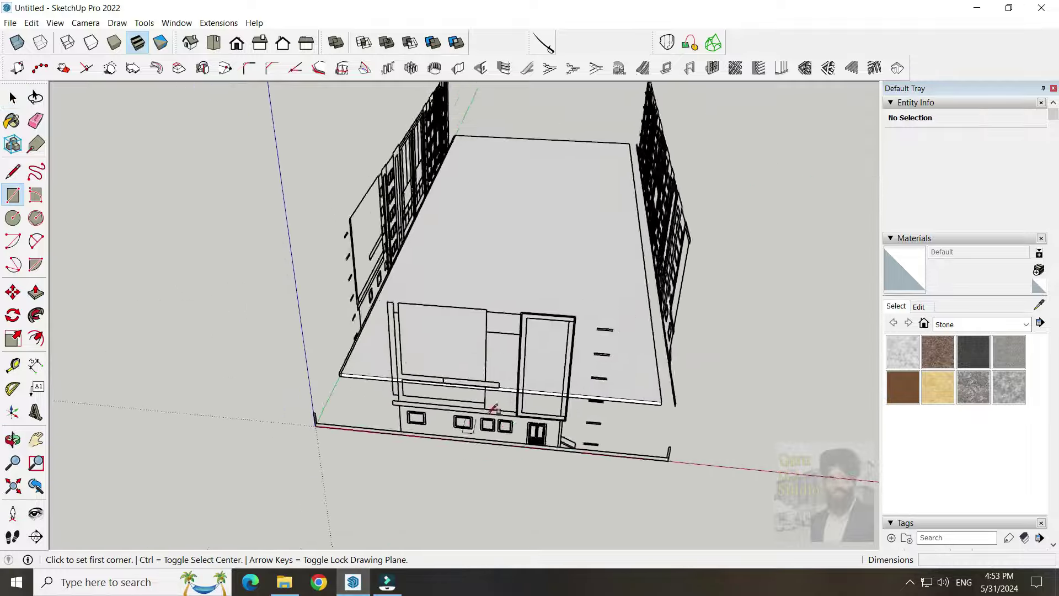
# Draw the front wall rectangle down from the ledge, group it, and open the group for editing
pyautogui.moveTo(527, 414)
pyautogui.mouseDown(button='middle')
pyautogui.moveTo(535, 425)
pyautogui.moveTo(350, 449)
pyautogui.moveTo(377, 431)
pyautogui.mouseUp(button='middle')
pyautogui.scroll(3, 541, 428)
pyautogui.scroll(3, 325, 436)
pyautogui.click(313, 376)
pyautogui.scroll(1, 717, 453)
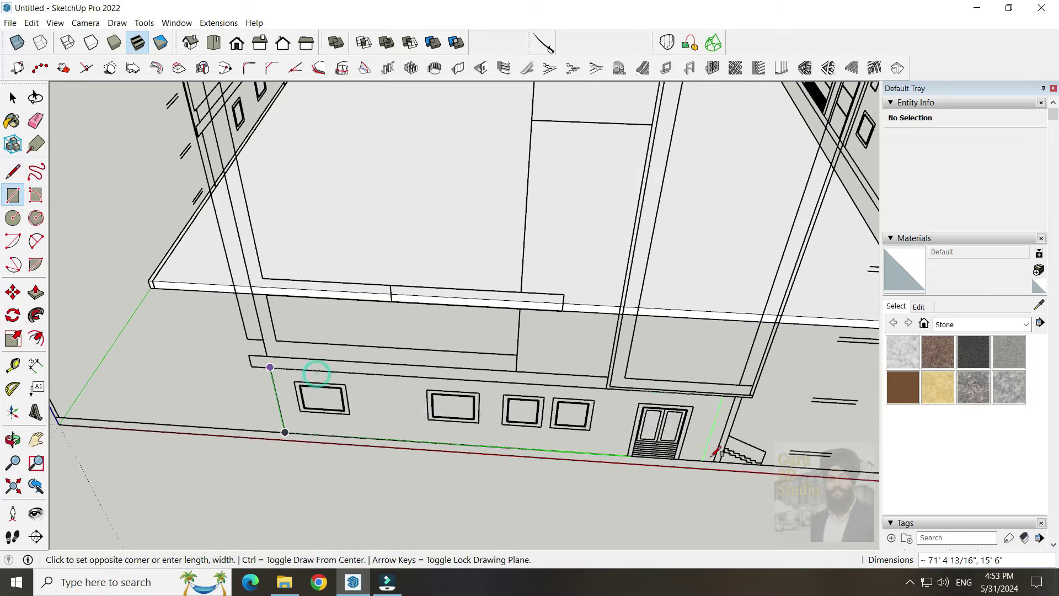
pyautogui.press('space')
pyautogui.rightClick(391, 411)
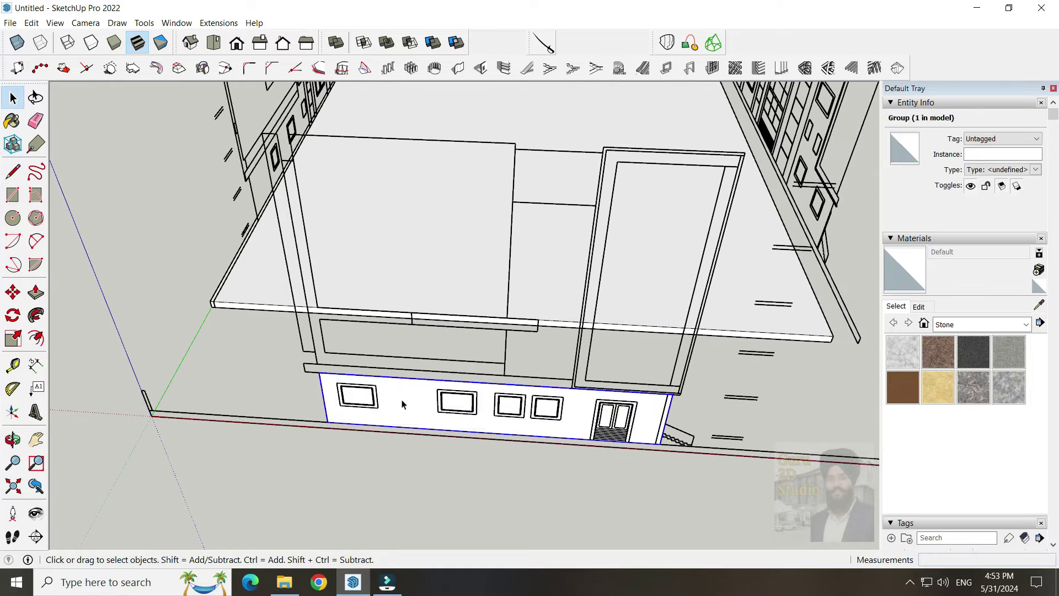
pyautogui.doubleClick(401, 404)
pyautogui.scroll(5, 402, 404)
# Trace rectangles over the first two front-wall windows
pyautogui.press('r')
pyautogui.scroll(3, 187, 287)
pyautogui.click(369, 402)
pyautogui.scroll(-3, 212, 355)
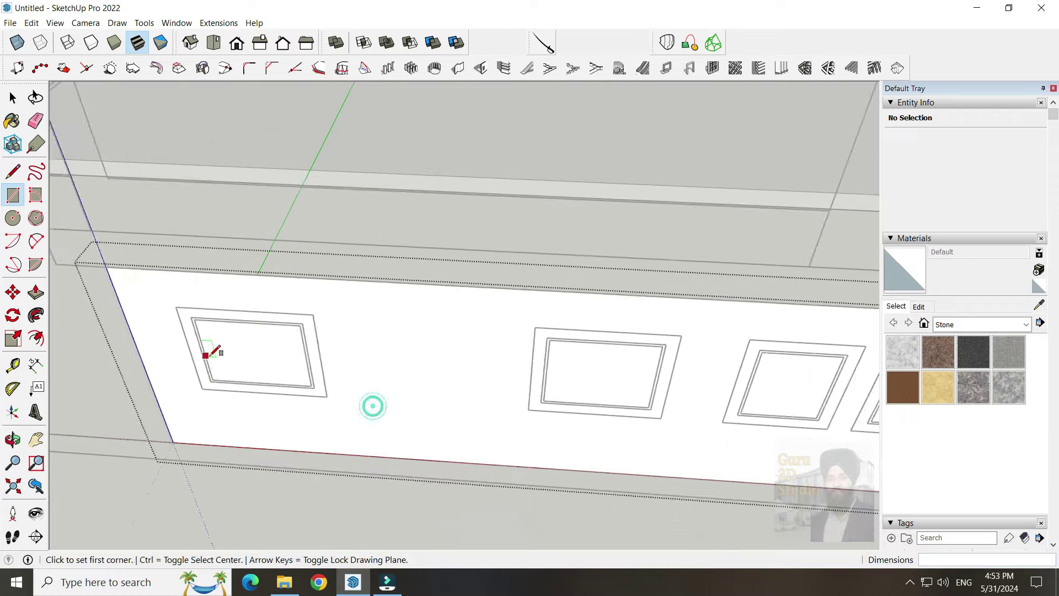
pyautogui.scroll(3, 432, 328)
pyautogui.click(602, 436)
# Trace a rectangle over the last front-wall window
pyautogui.scroll(-3, 465, 353)
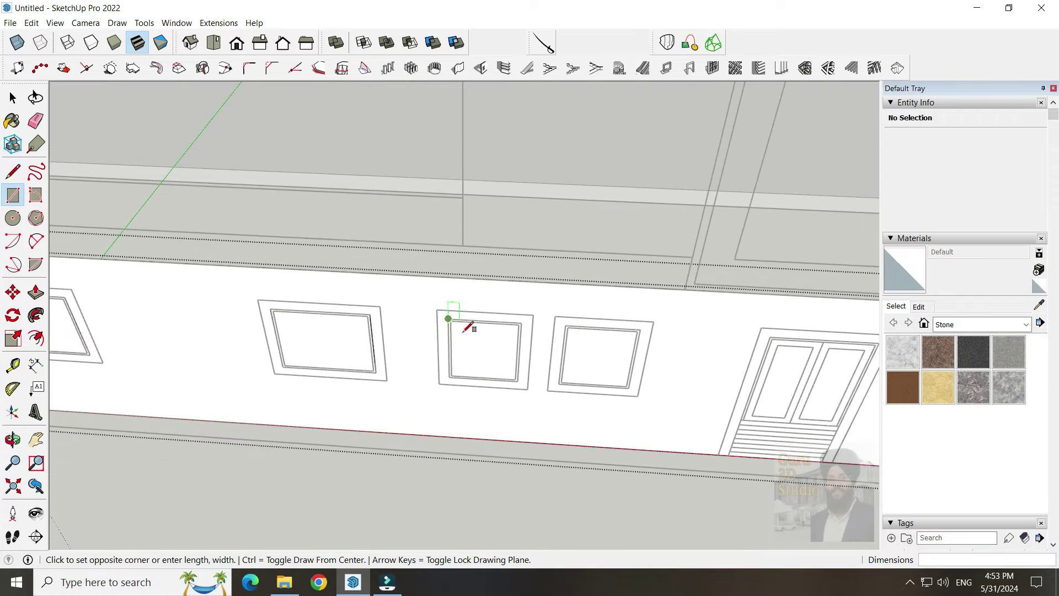
pyautogui.scroll(-5, 524, 376)
pyautogui.scroll(2, 461, 383)
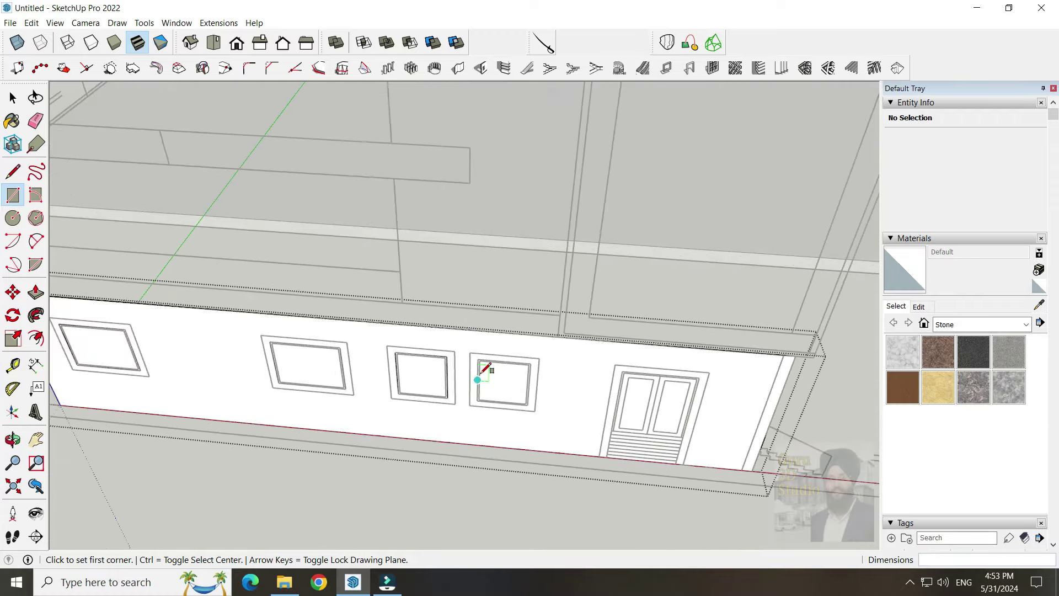
pyautogui.scroll(-2, 485, 372)
pyautogui.scroll(3, 536, 382)
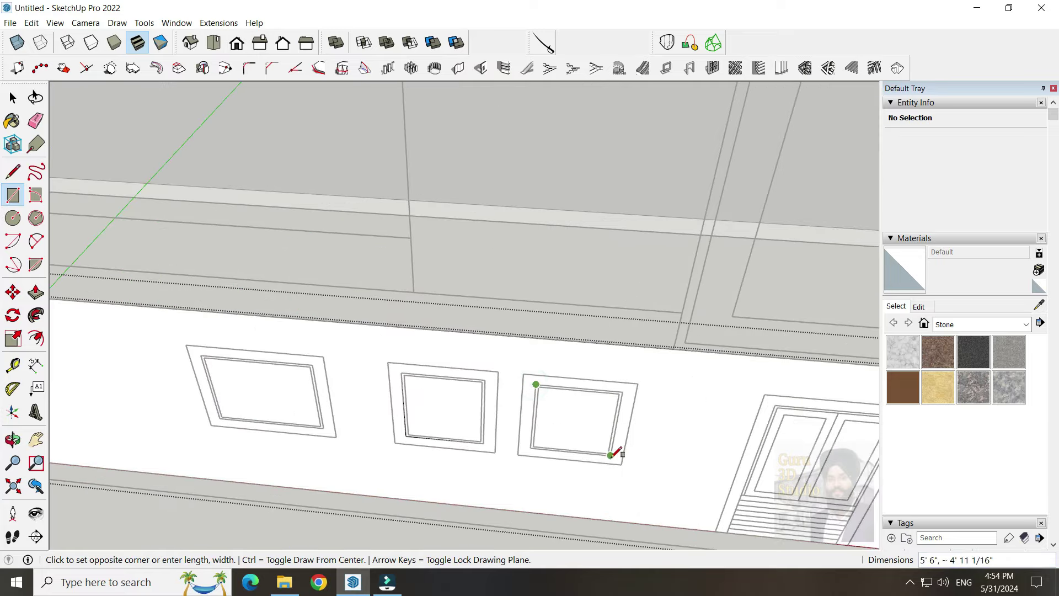
pyautogui.click(611, 455)
pyautogui.scroll(-2, 523, 416)
pyautogui.press('space')
# Look down on the building and select the wall face around the door
pyautogui.scroll(-2, 331, 353)
pyautogui.moveTo(300, 303)
pyautogui.mouseDown(button='middle')
pyautogui.moveTo(219, 345)
pyautogui.moveTo(232, 406)
pyautogui.mouseUp(button='middle')
pyautogui.scroll(-1, 232, 347)
pyautogui.scroll(2, 475, 355)
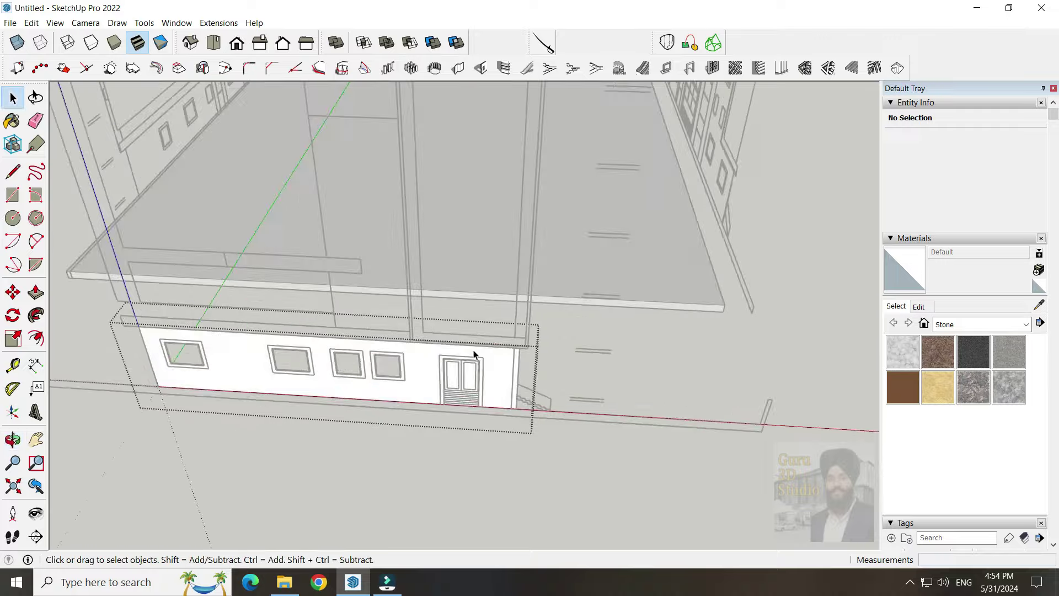
pyautogui.scroll(2, 496, 395)
pyautogui.scroll(2, 438, 380)
pyautogui.click(439, 381)
pyautogui.scroll(1, 553, 449)
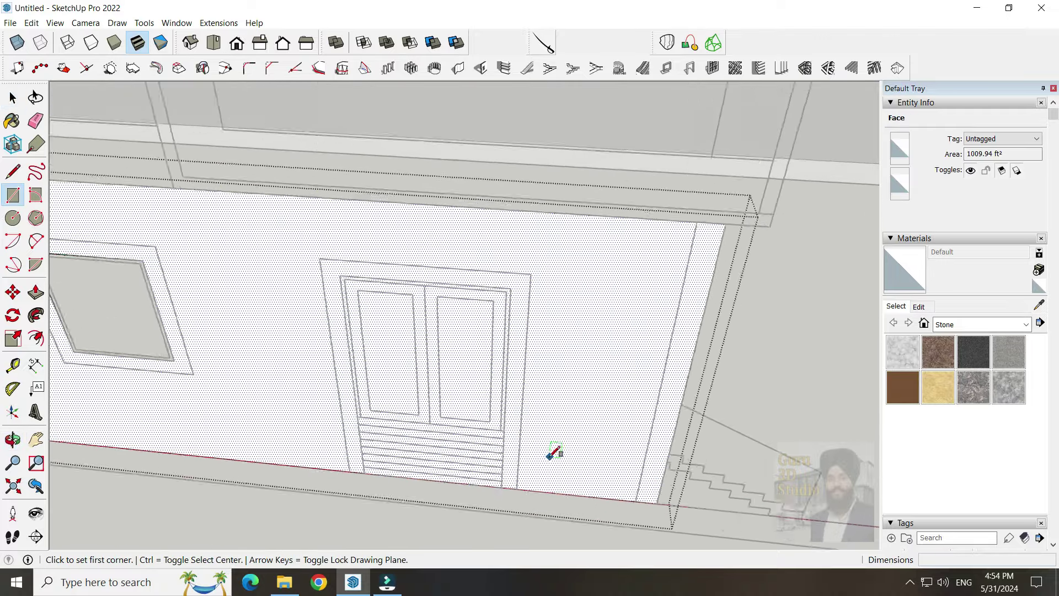
pyautogui.scroll(2, 303, 400)
pyautogui.scroll(-2, 484, 378)
pyautogui.moveTo(484, 379)
pyautogui.mouseDown(button='middle')
pyautogui.moveTo(530, 388)
pyautogui.moveTo(541, 402)
pyautogui.moveTo(520, 434)
pyautogui.moveTo(416, 383)
pyautogui.moveTo(610, 377)
pyautogui.moveTo(560, 366)
pyautogui.moveTo(485, 255)
pyautogui.mouseUp(button='middle')
pyautogui.press('p')
pyautogui.click(416, 382)
pyautogui.scroll(2, 610, 377)
pyautogui.scroll(2, 610, 377)
pyautogui.scroll(-3, 451, 347)
pyautogui.moveTo(452, 348)
pyautogui.mouseDown(button='middle')
pyautogui.moveTo(392, 302)
pyautogui.moveTo(225, 431)
pyautogui.mouseUp(button='middle')
pyautogui.scroll(5, 592, 356)
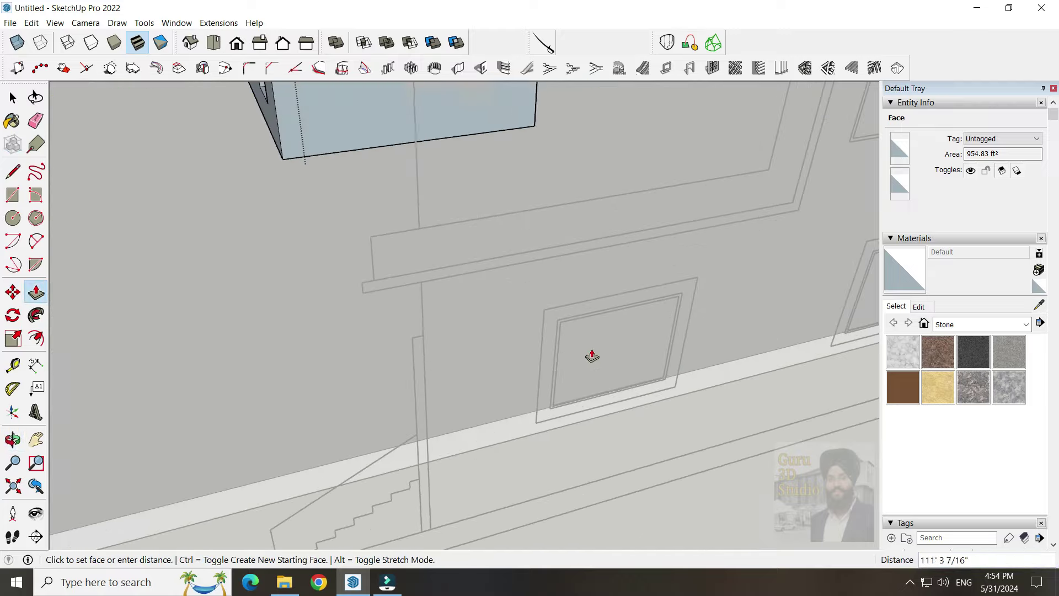
pyautogui.click(424, 318)
pyautogui.scroll(-5, 508, 442)
pyautogui.moveTo(508, 442); pyautogui.dragTo(673, 449, button='middle')
pyautogui.scroll(4, 674, 450)
pyautogui.press('space')
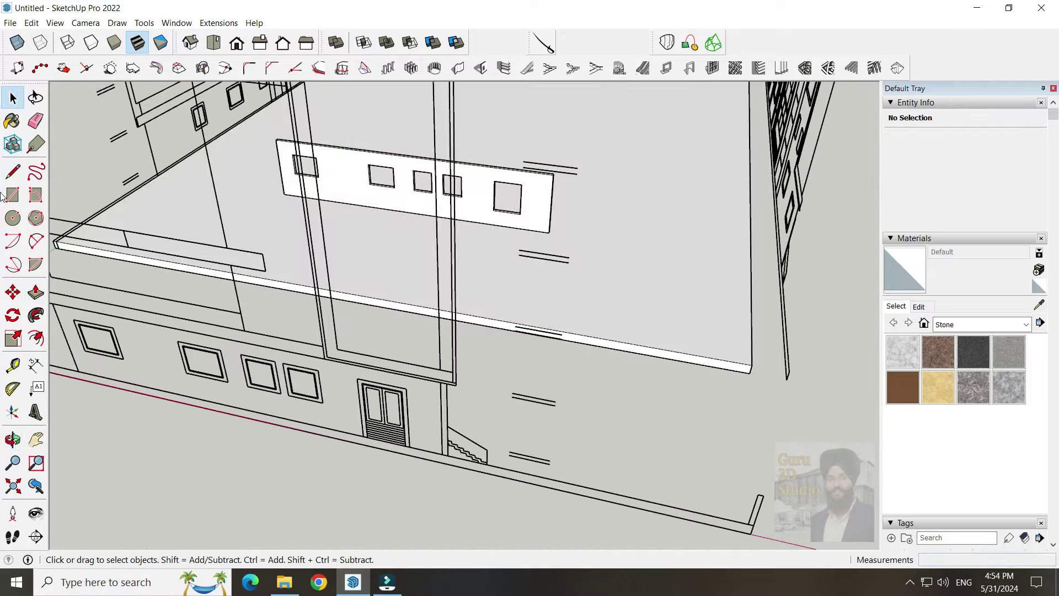
# Make the door selection its own group and open it for editing
pyautogui.press('r')
pyautogui.scroll(2, 407, 443)
pyautogui.press('space')
pyautogui.scroll(3, 337, 328)
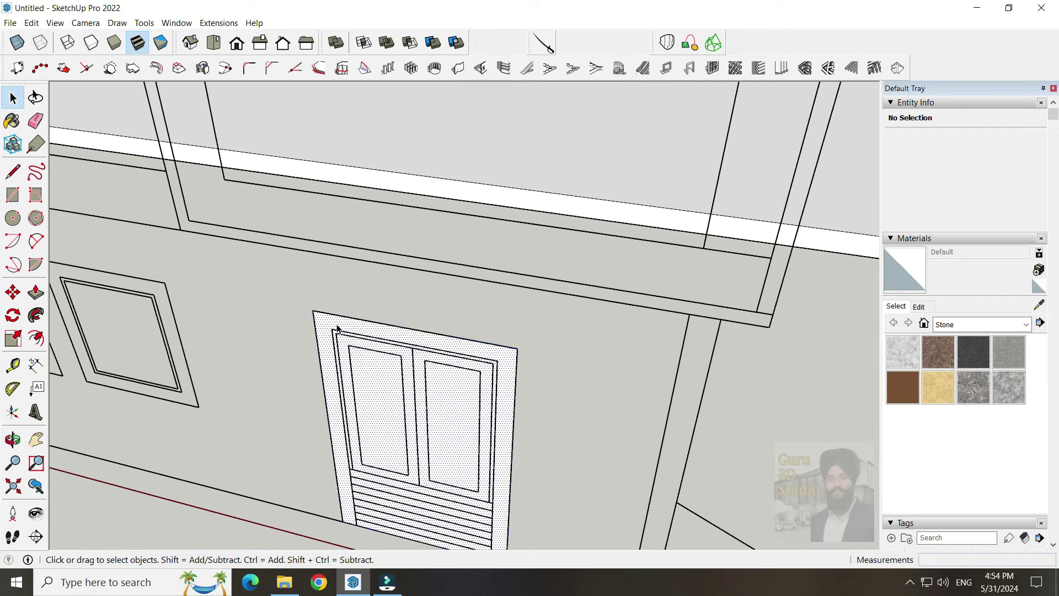
pyautogui.click(389, 429)
pyautogui.doubleClick(326, 333)
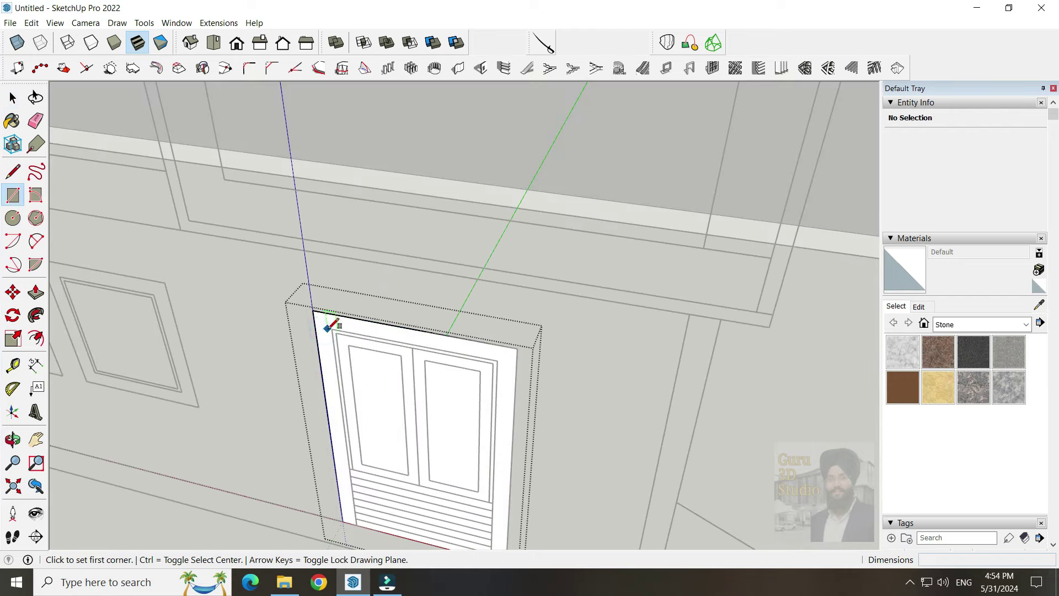
# Draw a rectangle across the door frame inside the group and select the new face
pyautogui.click(328, 327)
pyautogui.click(473, 515)
pyautogui.press('space')
pyautogui.scroll(-2, 414, 482)
pyautogui.scroll(-2, 321, 410)
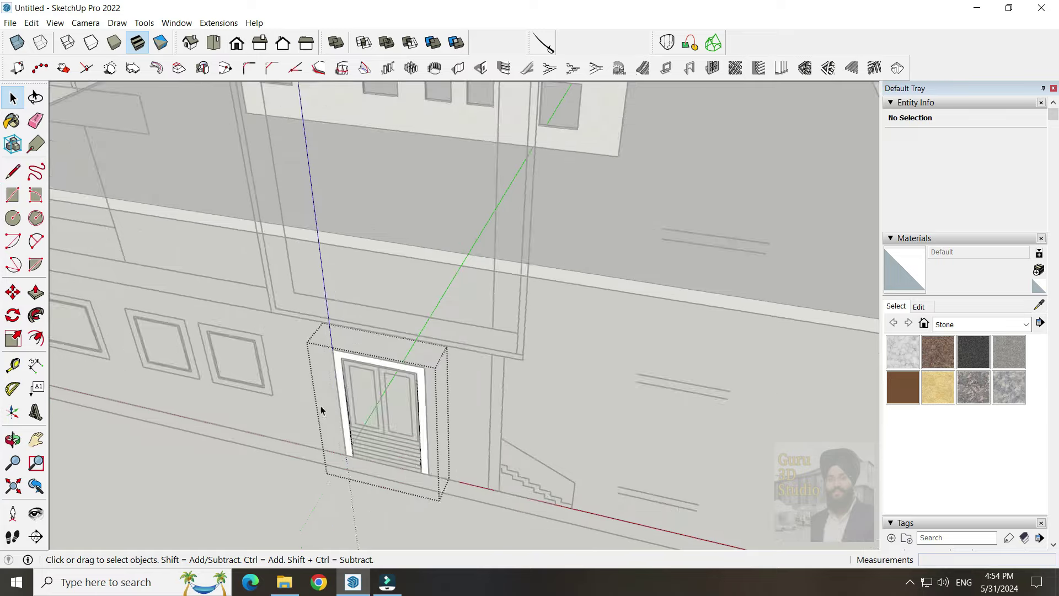
pyautogui.scroll(2, 386, 447)
pyautogui.scroll(2, 369, 425)
pyautogui.scroll(2, 369, 425)
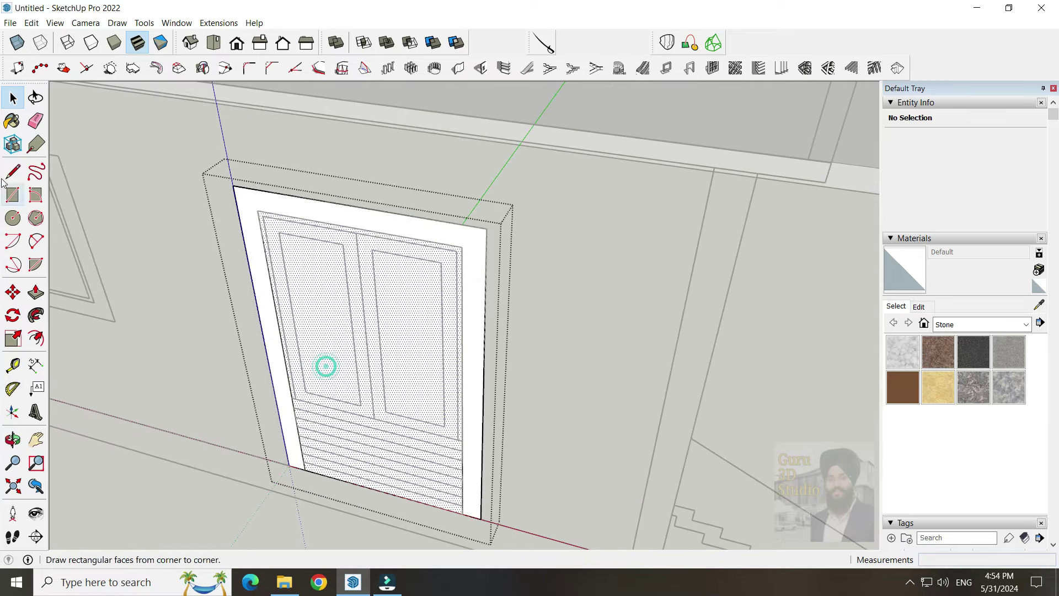
pyautogui.click(12, 172)
pyautogui.scroll(2, 298, 398)
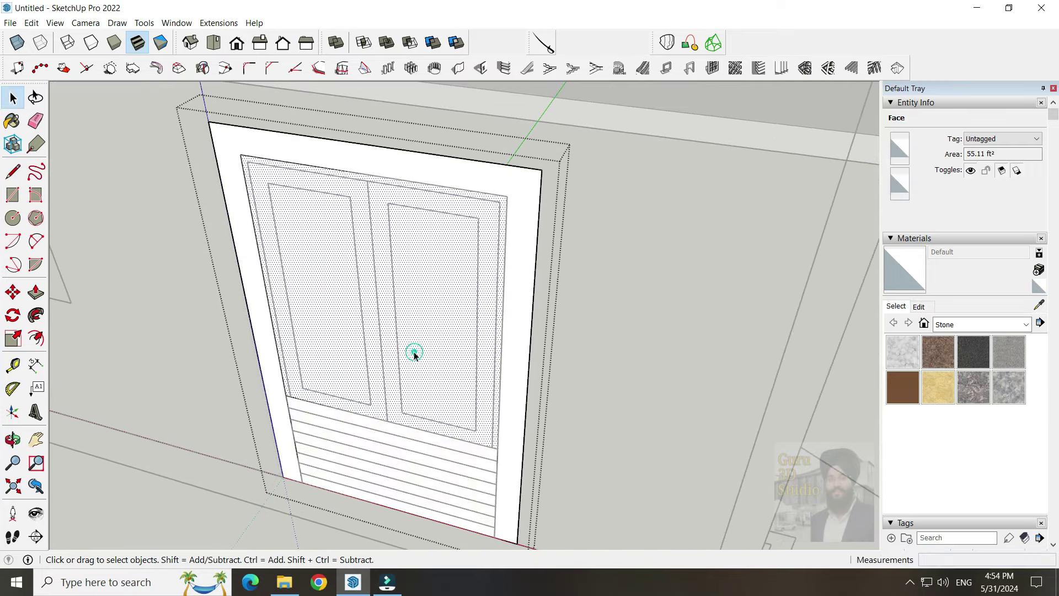
pyautogui.scroll(-3, 414, 355)
# Try Push/Pull on the door face, cancel the accidental extrusion, and reorient on the door
pyautogui.moveTo(364, 466)
pyautogui.mouseDown(button='middle')
pyautogui.moveTo(339, 456)
pyautogui.moveTo(416, 466)
pyautogui.moveTo(310, 514)
pyautogui.moveTo(284, 512)
pyautogui.mouseUp(button='middle')
pyautogui.press('p')
pyautogui.click(284, 513)
pyautogui.press('Escape')
pyautogui.moveTo(434, 385); pyautogui.dragTo(324, 366, button='middle')
pyautogui.scroll(3, 487, 353)
pyautogui.click(391, 356)
pyautogui.moveTo(392, 356); pyautogui.dragTo(508, 435, button='middle')
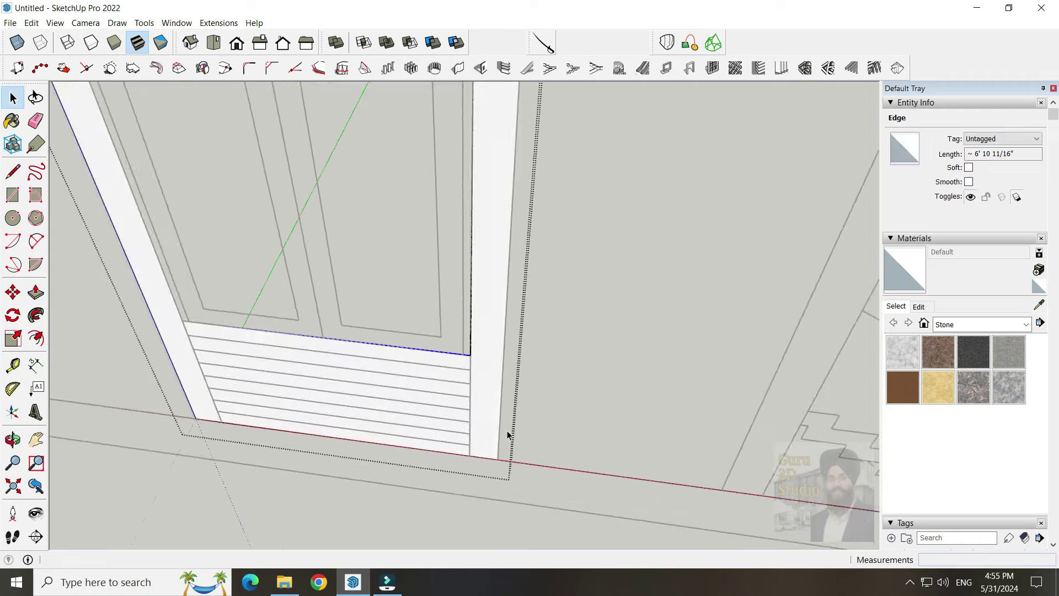
pyautogui.scroll(-5, 470, 454)
pyautogui.scroll(-3, 395, 461)
# Attempt to push the door face into the wall, then cancel the runaway extrusion
pyautogui.press('p')
pyautogui.moveTo(351, 466)
pyautogui.mouseDown(button='middle')
pyautogui.moveTo(391, 428)
pyautogui.moveTo(254, 461)
pyautogui.moveTo(347, 393)
pyautogui.mouseUp(button='middle')
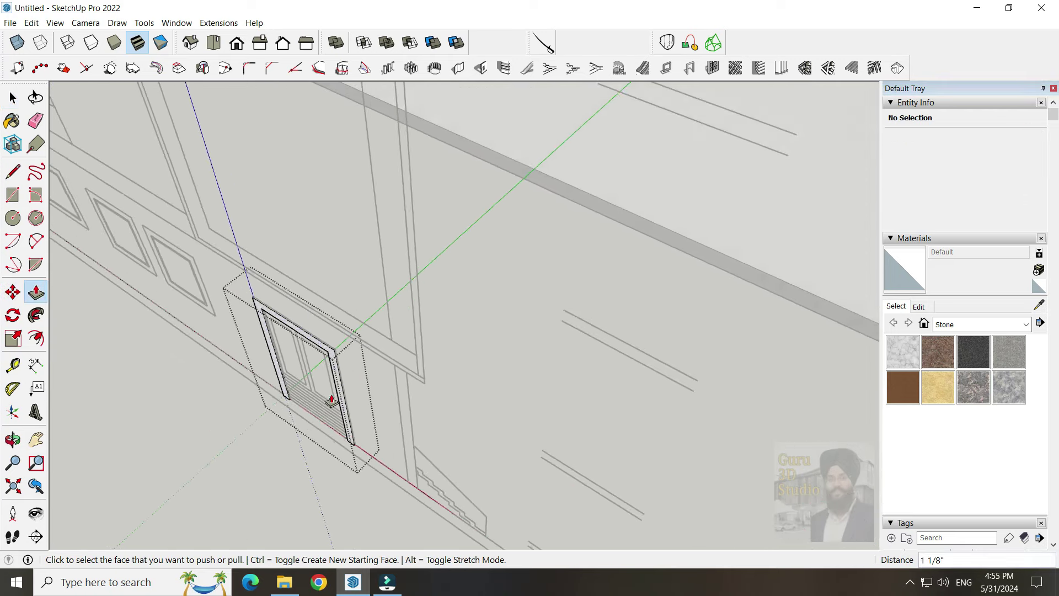
pyautogui.click(331, 400)
pyautogui.scroll(3, 667, 104)
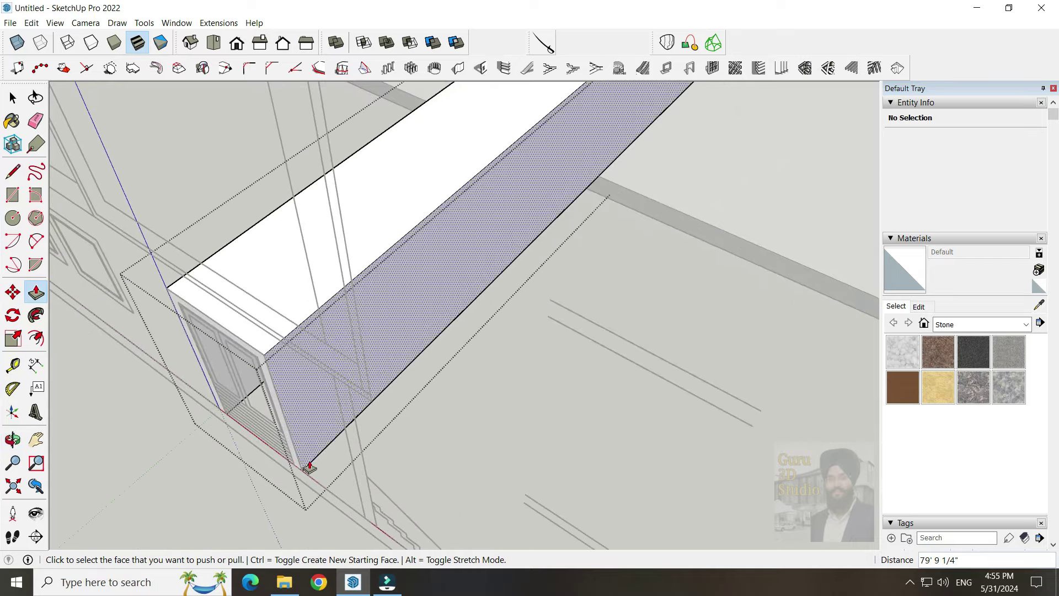
pyautogui.moveTo(634, 276); pyautogui.dragTo(565, 426, button='middle')
pyautogui.scroll(-5, 565, 425)
pyautogui.scroll(6, 610, 448)
pyautogui.press('Escape')
pyautogui.moveTo(604, 350)
pyautogui.mouseDown(button='middle')
pyautogui.moveTo(551, 407)
pyautogui.moveTo(824, 407)
pyautogui.mouseUp(button='middle')
# Draw a rectangular face over a ground-floor window
pyautogui.press('space')
pyautogui.scroll(5, 377, 438)
pyautogui.scroll(3, 171, 371)
pyautogui.scroll(2, 442, 473)
pyautogui.press('r')
pyautogui.click(436, 430)
pyautogui.scroll(2, 315, 372)
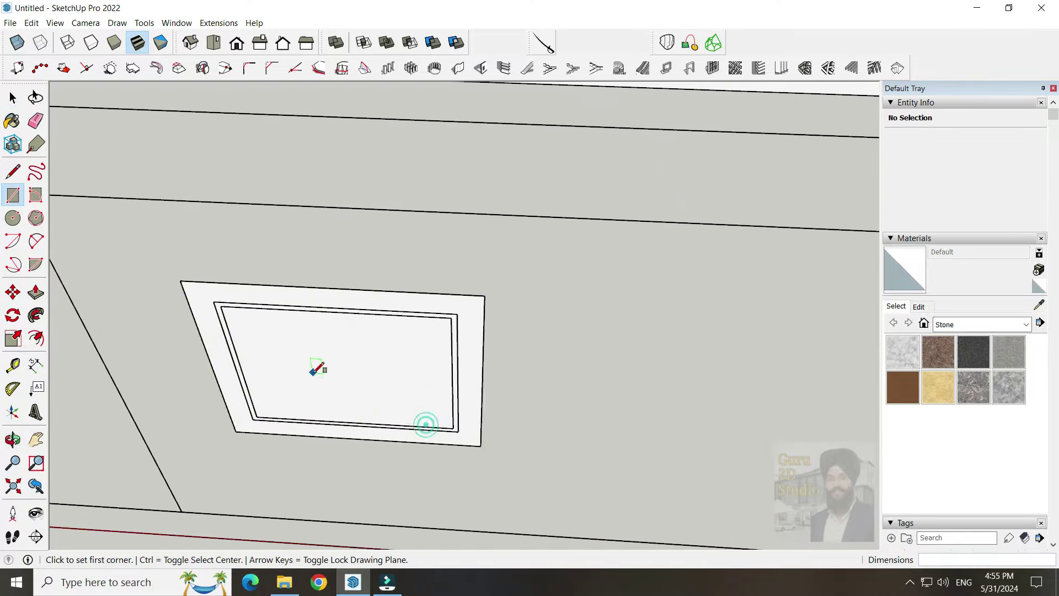
# Make the window face a component and push it out 6 inches into a frame
pyautogui.click(390, 447)
pyautogui.press('Return')
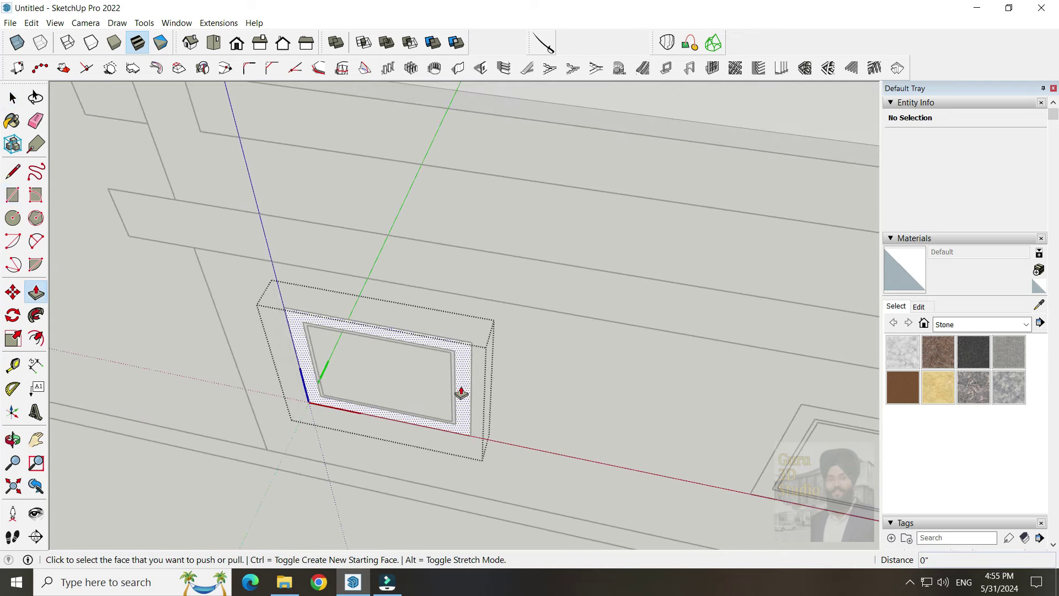
pyautogui.write('6')
pyautogui.press('Return')
pyautogui.moveTo(431, 445)
pyautogui.mouseDown(button='middle')
pyautogui.moveTo(364, 470)
pyautogui.moveTo(346, 347)
pyautogui.mouseUp(button='middle')
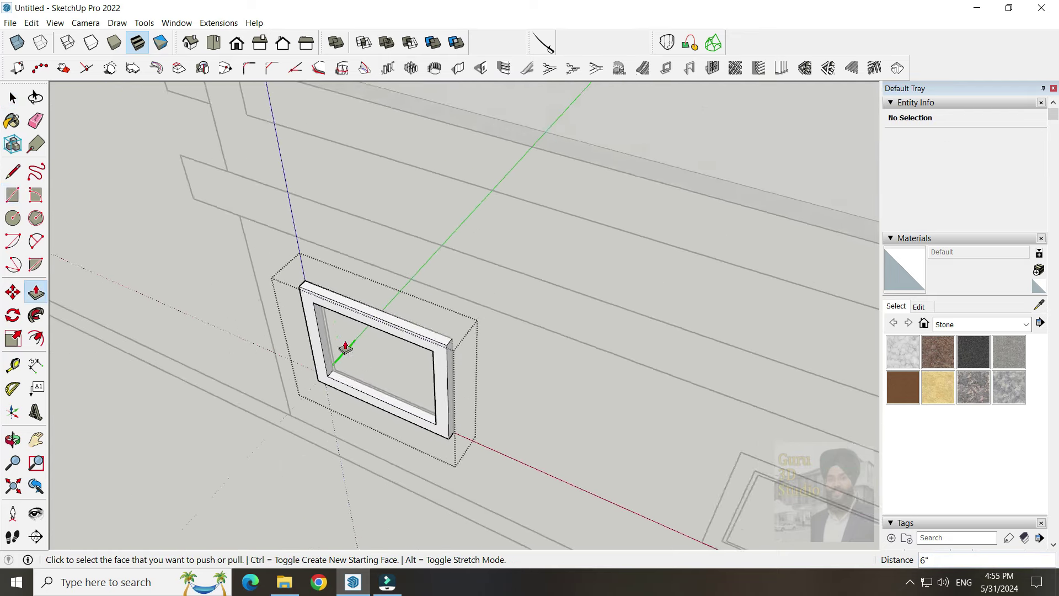
pyautogui.scroll(-2, 440, 421)
pyautogui.scroll(3, 466, 428)
pyautogui.scroll(1, 455, 430)
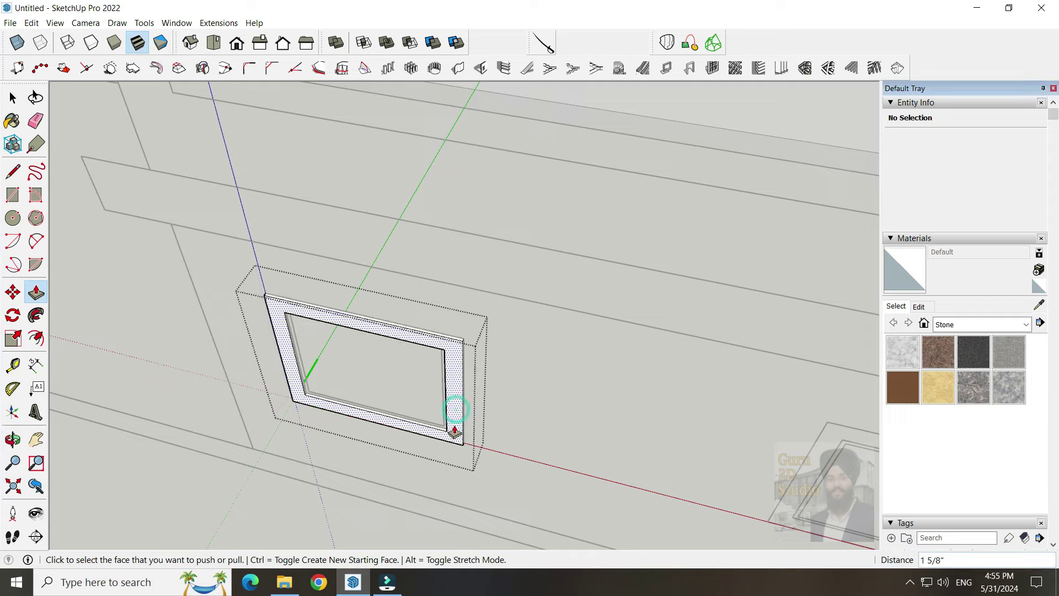
pyautogui.scroll(-3, 437, 450)
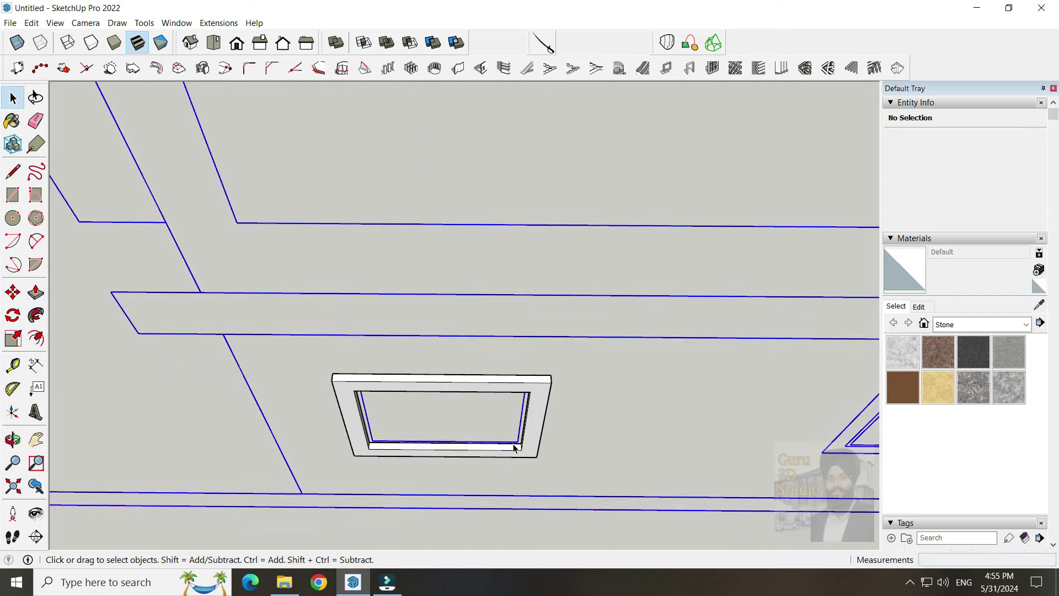
# Select the window frame component and pick it up with Move
pyautogui.click(454, 463)
pyautogui.moveTo(454, 464); pyautogui.dragTo(527, 469, button='middle')
pyautogui.press('m')
pyautogui.scroll(4, 527, 468)
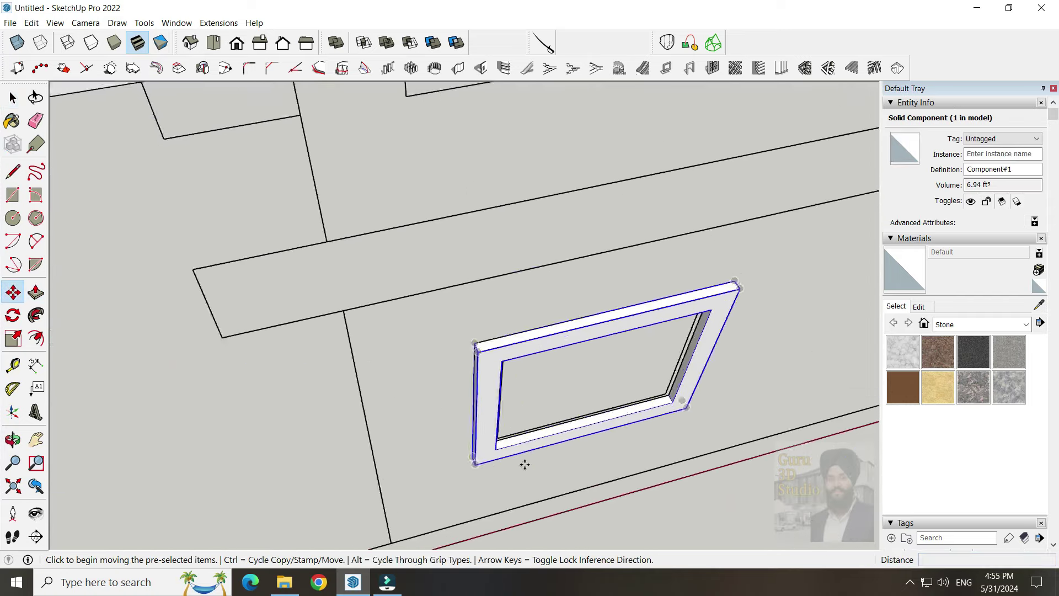
pyautogui.scroll(-3, 531, 349)
pyautogui.scroll(5, 404, 367)
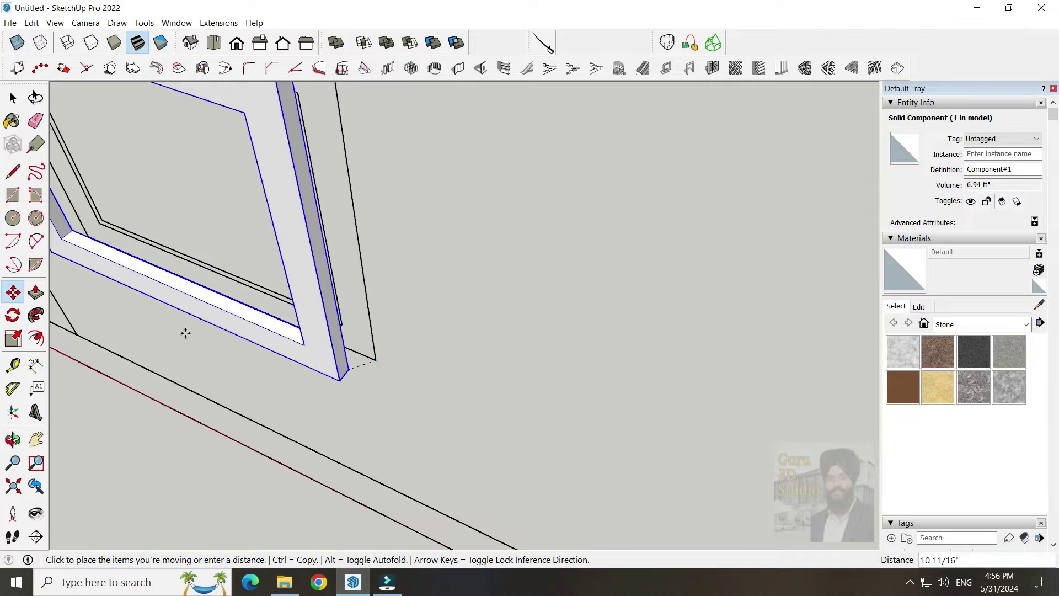
# Place a Ctrl-copy of the window frame at the next window
pyautogui.press('ctrl')
pyautogui.scroll(-3, 185, 334)
pyautogui.scroll(-3, 564, 467)
pyautogui.scroll(3, 379, 383)
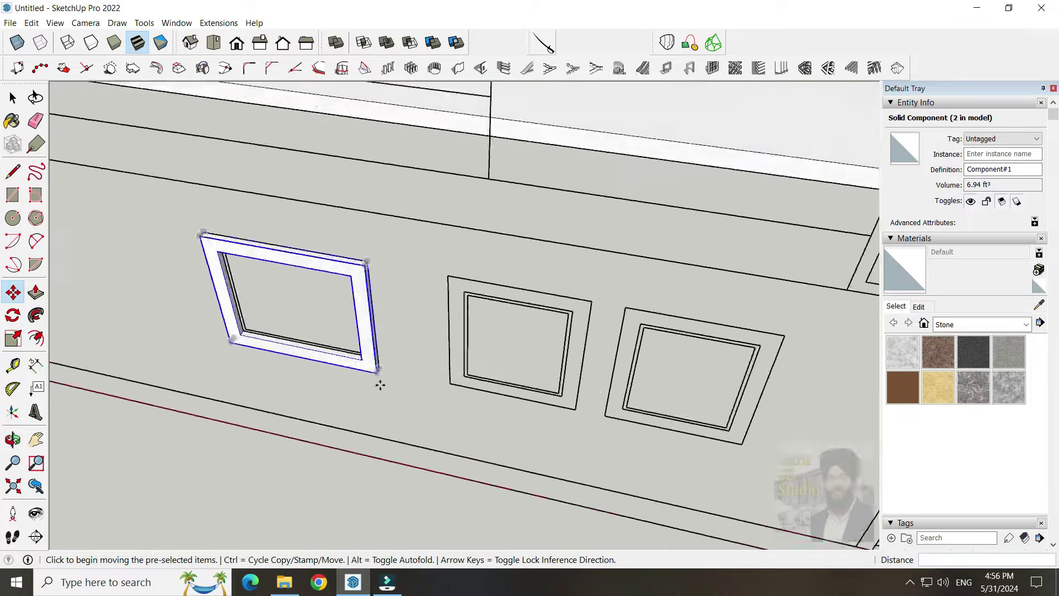
pyautogui.scroll(2, 378, 355)
pyautogui.scroll(-2, 379, 354)
pyautogui.click(438, 414)
pyautogui.press('space')
pyautogui.rightClick(348, 341)
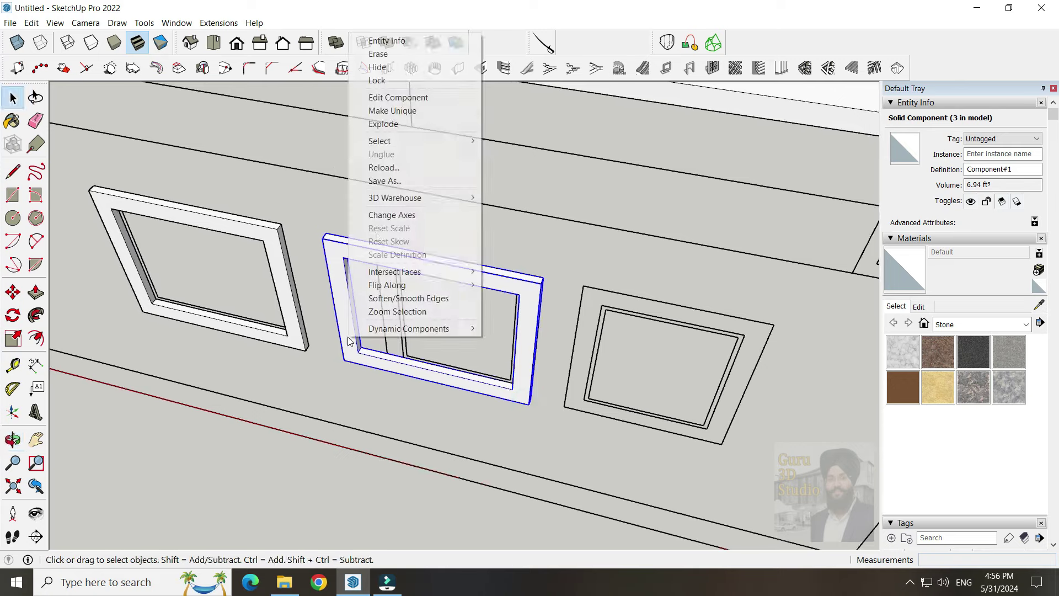
# Move the middle copied frame into the third, right-hand window opening
pyautogui.scroll(3, 314, 189)
pyautogui.doubleClick(315, 189)
pyautogui.scroll(3, 342, 276)
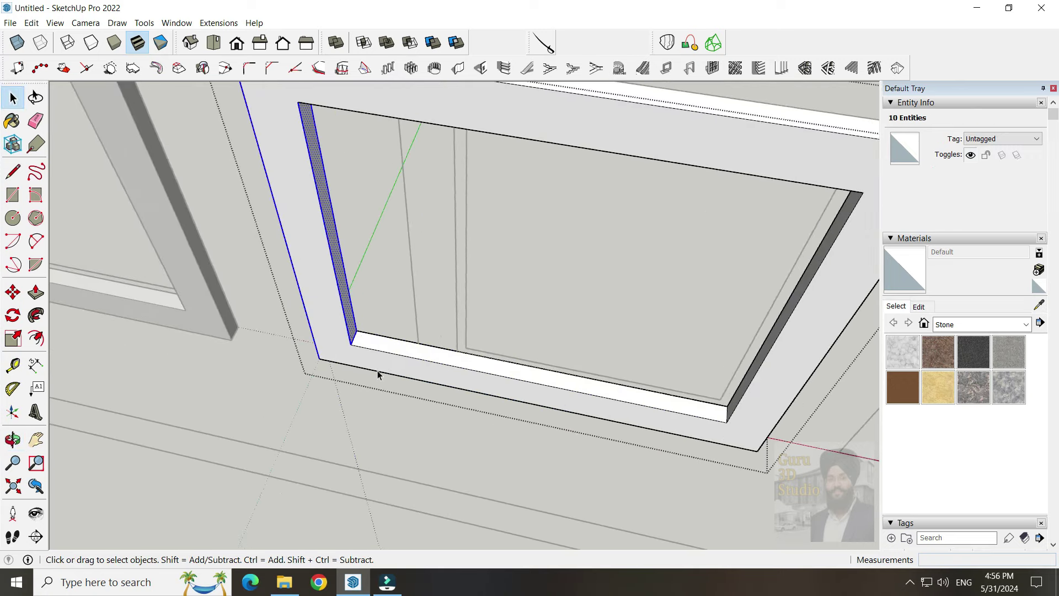
pyautogui.press('Escape')
pyautogui.press('space')
pyautogui.scroll(-5, 456, 351)
pyautogui.click(372, 342)
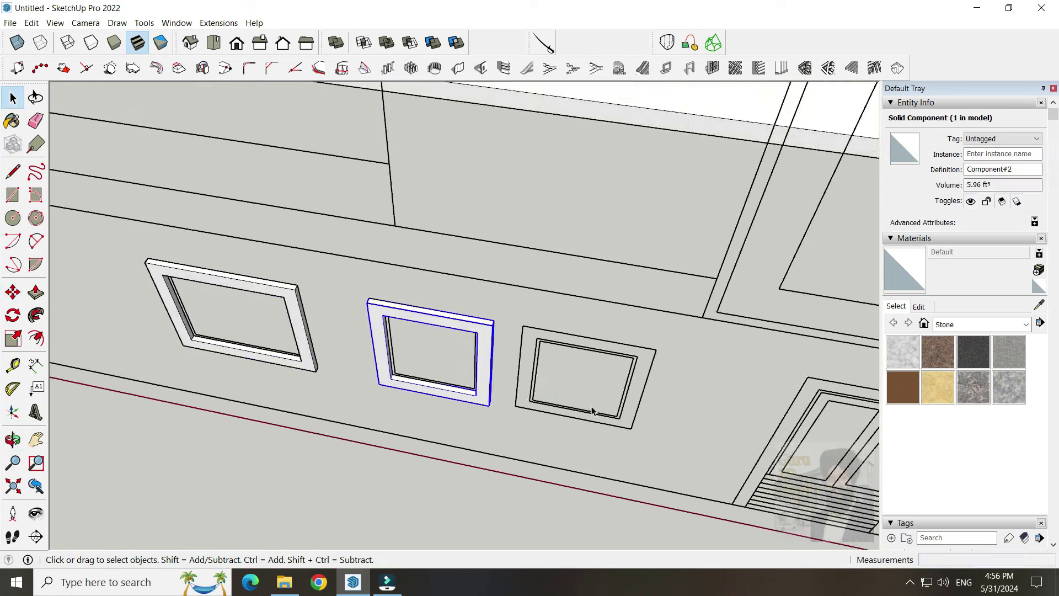
pyautogui.scroll(5, 315, 385)
pyautogui.press('m')
pyautogui.scroll(-5, 253, 323)
pyautogui.scroll(-3, 605, 497)
pyautogui.click(605, 496)
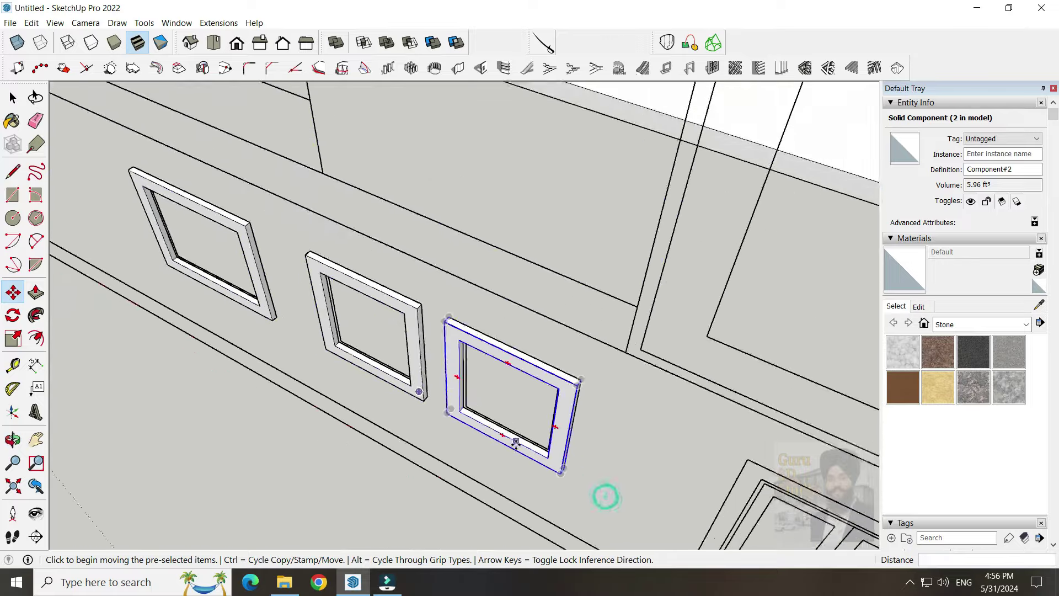
# Box-select all four window frames and move them onto the back wall piece, about 79 feet behind
pyautogui.moveTo(605, 497); pyautogui.dragTo(551, 461, button='middle')
pyautogui.moveTo(165, 301); pyautogui.dragTo(551, 450)
pyautogui.moveTo(552, 449)
pyautogui.mouseDown(button='middle')
pyautogui.moveTo(421, 428)
pyautogui.moveTo(421, 440)
pyautogui.moveTo(437, 422)
pyautogui.mouseUp(button='middle')
pyautogui.scroll(4, 437, 422)
pyautogui.scroll(4, 361, 386)
pyautogui.press('m')
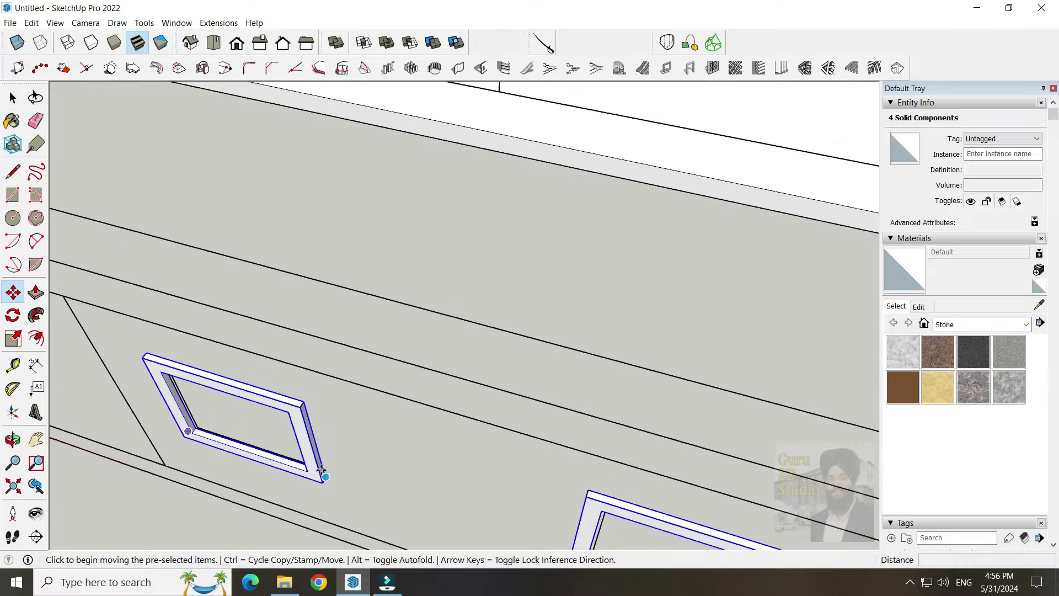
pyautogui.click(327, 477)
pyautogui.scroll(-4, 315, 491)
pyautogui.scroll(-3, 331, 469)
pyautogui.scroll(3, 449, 287)
pyautogui.scroll(3, 452, 294)
pyautogui.click(451, 294)
pyautogui.scroll(-3, 450, 290)
pyautogui.moveTo(449, 291)
pyautogui.mouseDown(button='middle')
pyautogui.moveTo(535, 339)
pyautogui.moveTo(547, 293)
pyautogui.moveTo(532, 304)
pyautogui.mouseUp(button='middle')
# Return to Select and show the Colors material library
pyautogui.click(1026, 324)
pyautogui.click(971, 383)
pyautogui.scroll(-3, 974, 411)
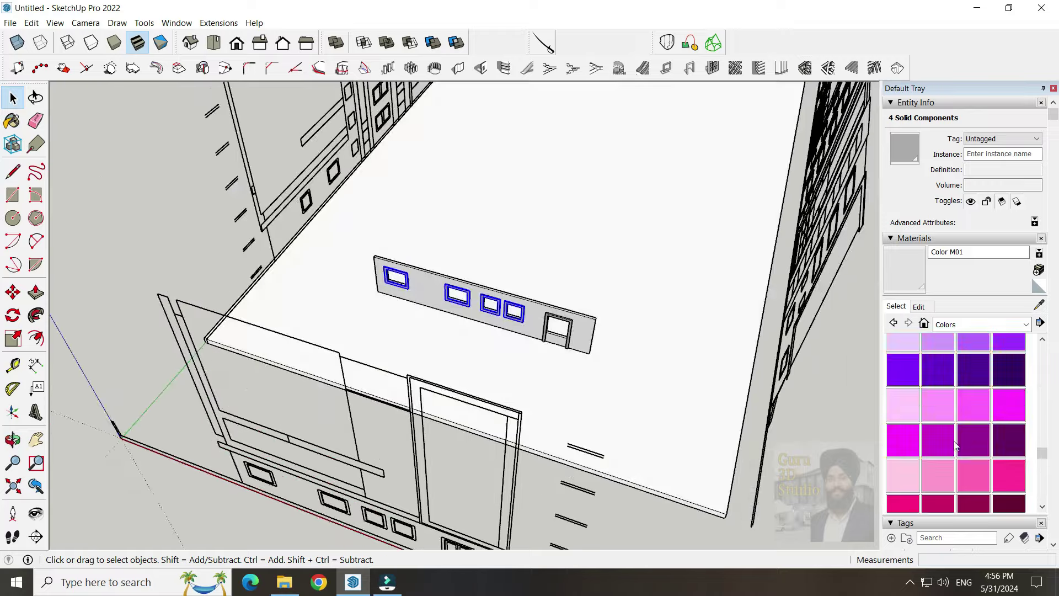
pyautogui.click(975, 325)
pyautogui.click(936, 325)
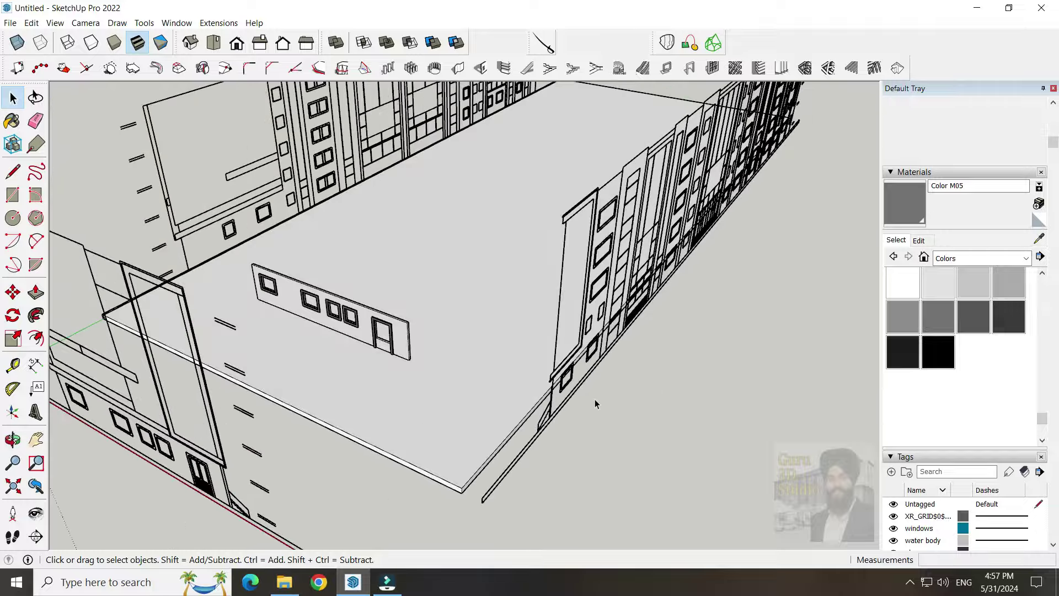
pyautogui.moveTo(571, 404); pyautogui.dragTo(480, 352, button='middle')
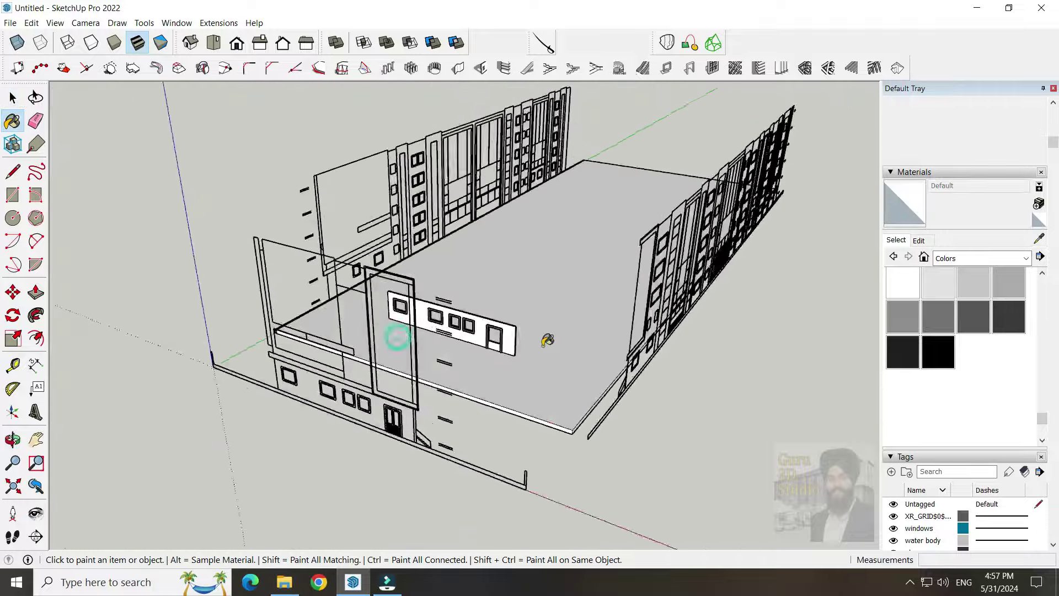
pyautogui.press('r')
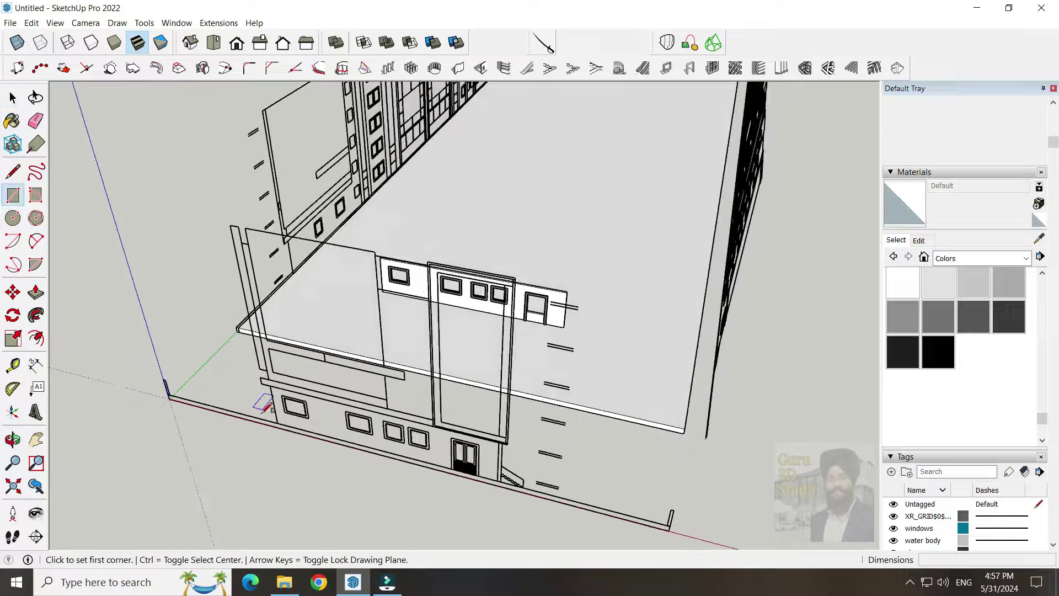
pyautogui.click(265, 350)
pyautogui.moveTo(733, 491)
pyautogui.mouseDown(button='middle')
pyautogui.moveTo(203, 421)
pyautogui.moveTo(287, 350)
pyautogui.moveTo(508, 359)
pyautogui.mouseUp(button='middle')
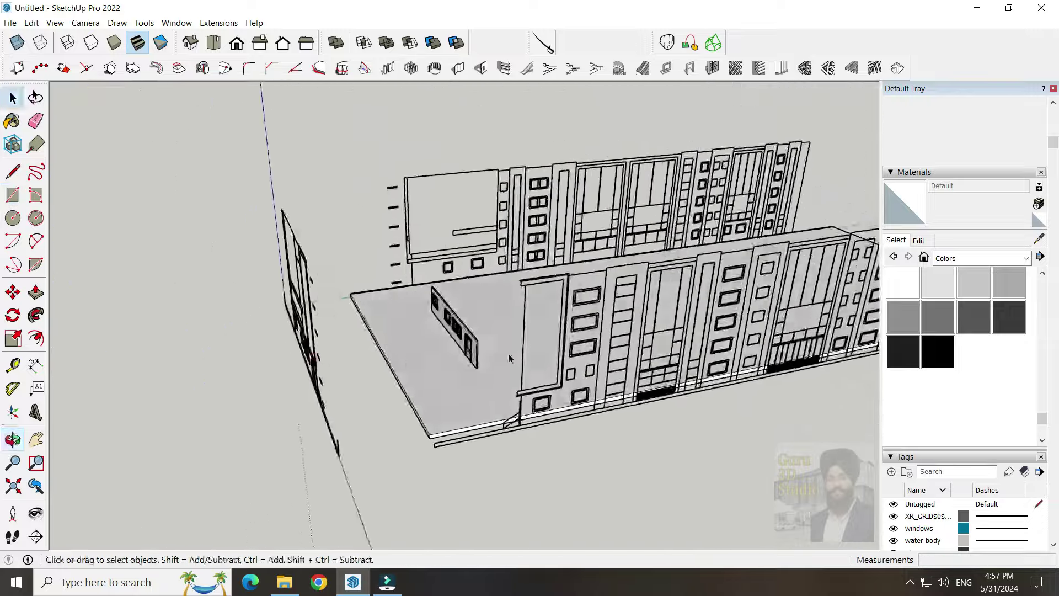
pyautogui.click(21, 202)
pyautogui.moveTo(110, 265)
pyautogui.mouseDown(button='middle')
pyautogui.moveTo(237, 300)
pyautogui.moveTo(461, 307)
pyautogui.moveTo(219, 295)
pyautogui.mouseUp(button='middle')
pyautogui.scroll(5, 392, 392)
pyautogui.scroll(-3, 393, 391)
pyautogui.moveTo(355, 425)
pyautogui.mouseDown(button='middle')
pyautogui.moveTo(449, 461)
pyautogui.moveTo(414, 425)
pyautogui.moveTo(454, 464)
pyautogui.moveTo(694, 423)
pyautogui.moveTo(312, 476)
pyautogui.mouseUp(button='middle')
# Push/Pull the thin strip along the top of the windowed facade
pyautogui.scroll(2, 311, 475)
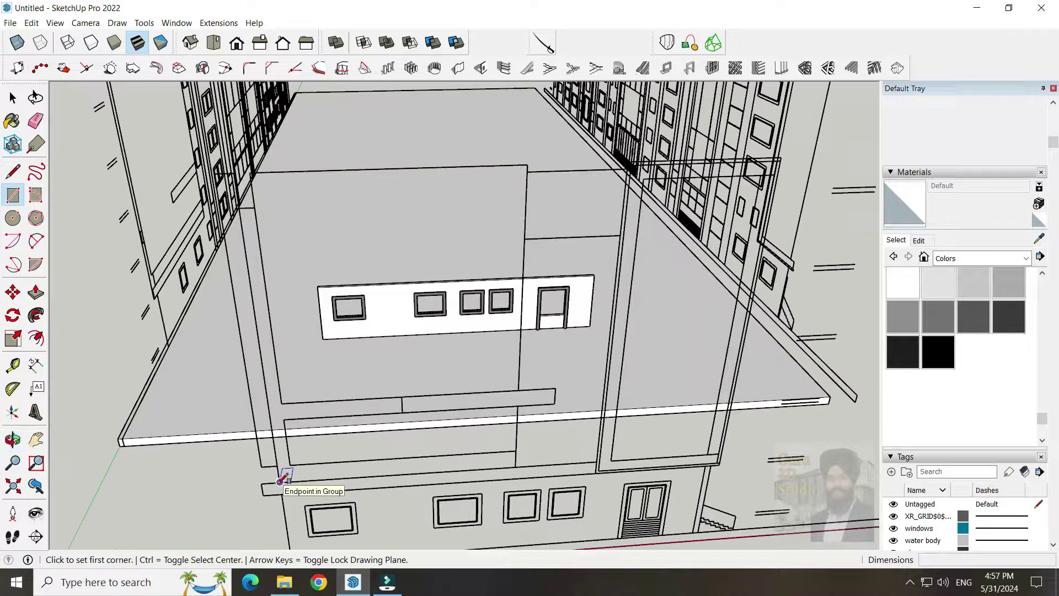
pyautogui.scroll(-3, 282, 478)
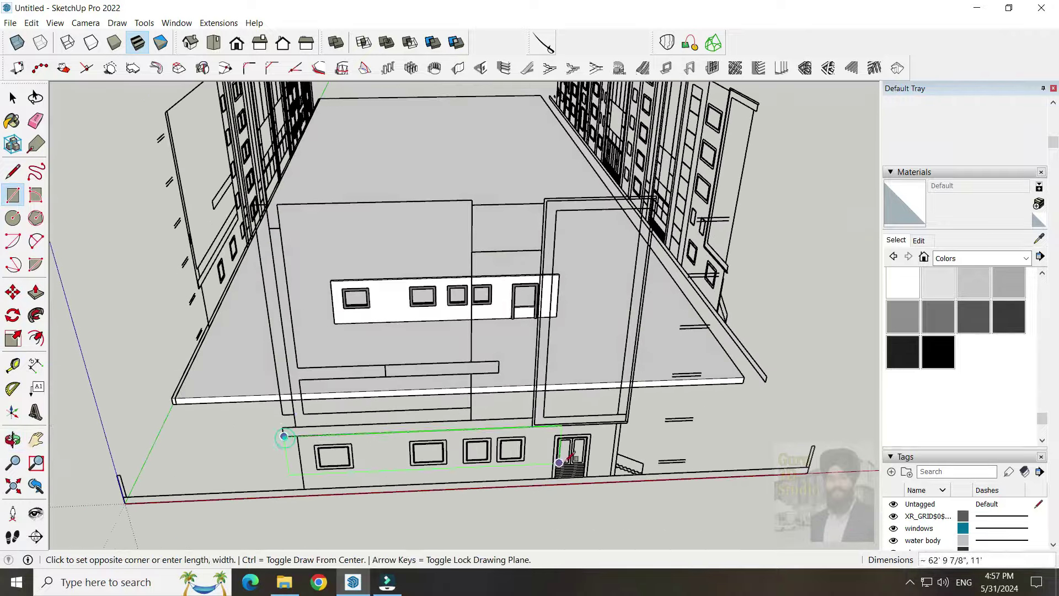
pyautogui.scroll(2, 554, 462)
pyautogui.scroll(2, 550, 442)
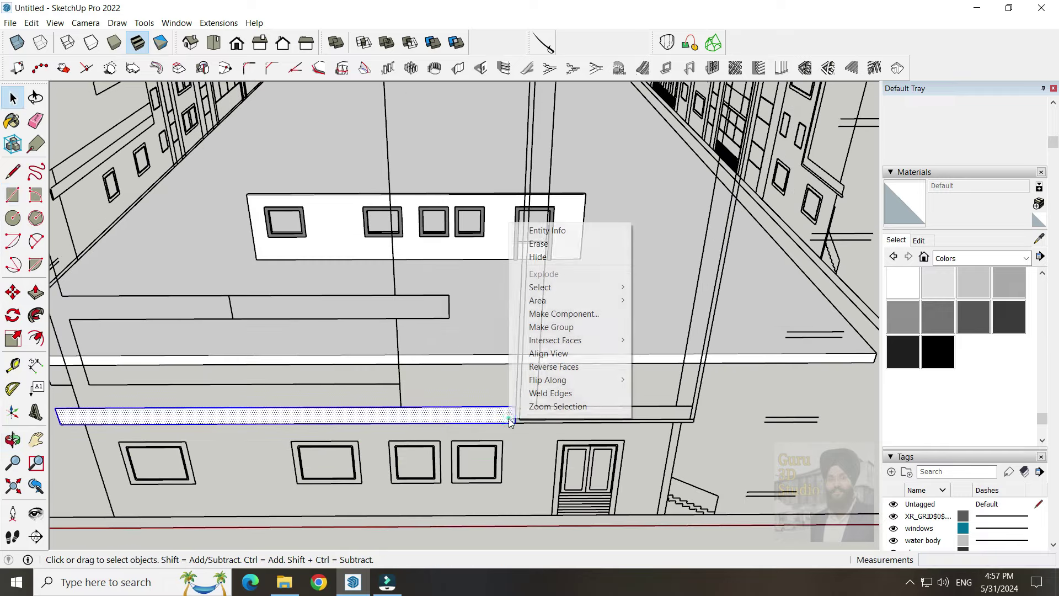
pyautogui.press('p')
pyautogui.scroll(-3, 568, 466)
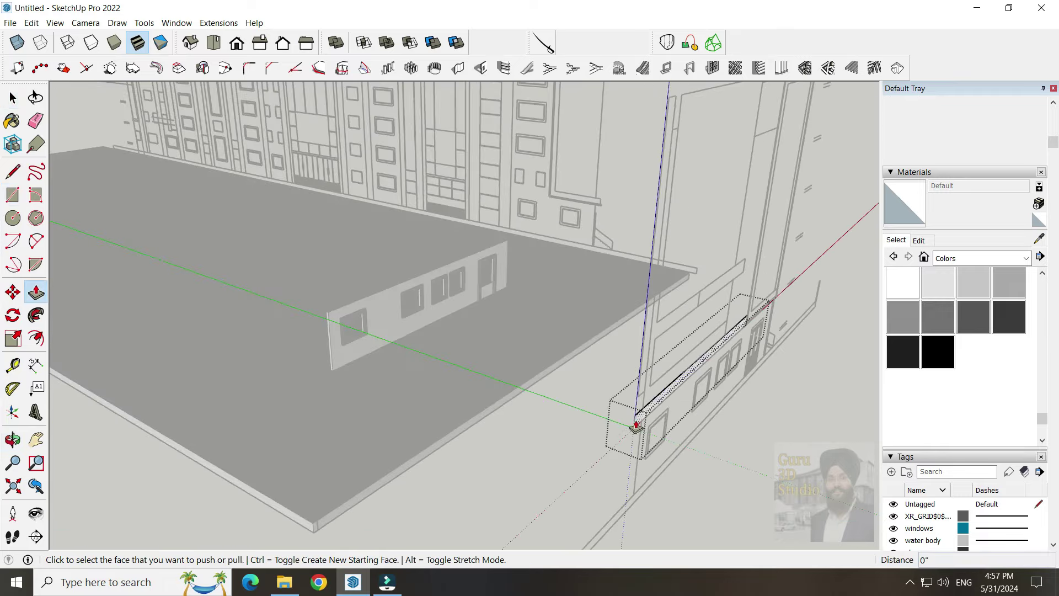
pyautogui.click(634, 428)
pyautogui.scroll(3, 390, 409)
pyautogui.scroll(-5, 352, 401)
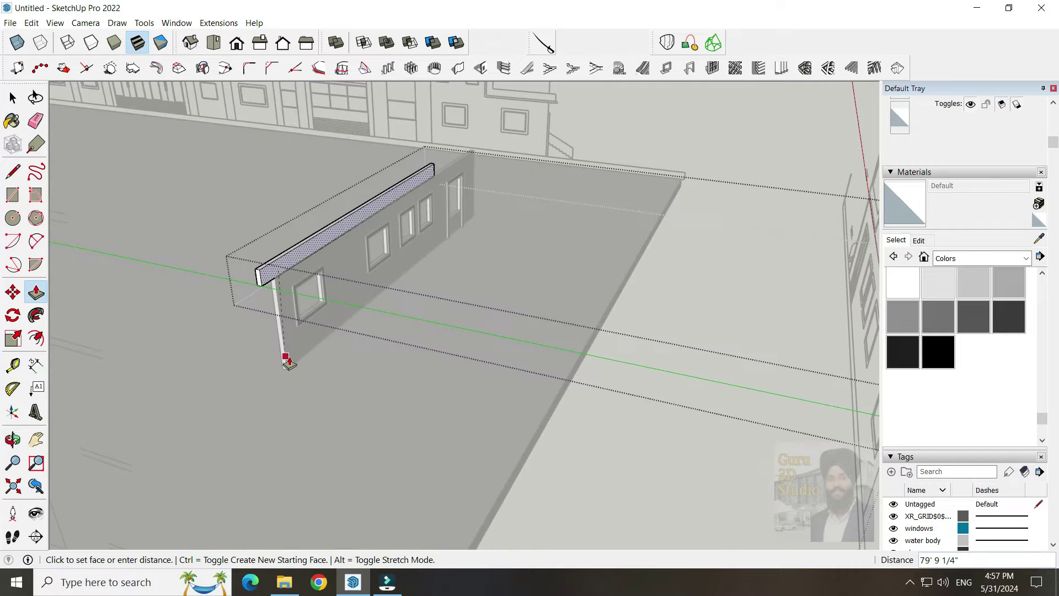
pyautogui.click(284, 360)
# Extrude the long bar to a depth of 2 feet
pyautogui.scroll(3, 393, 268)
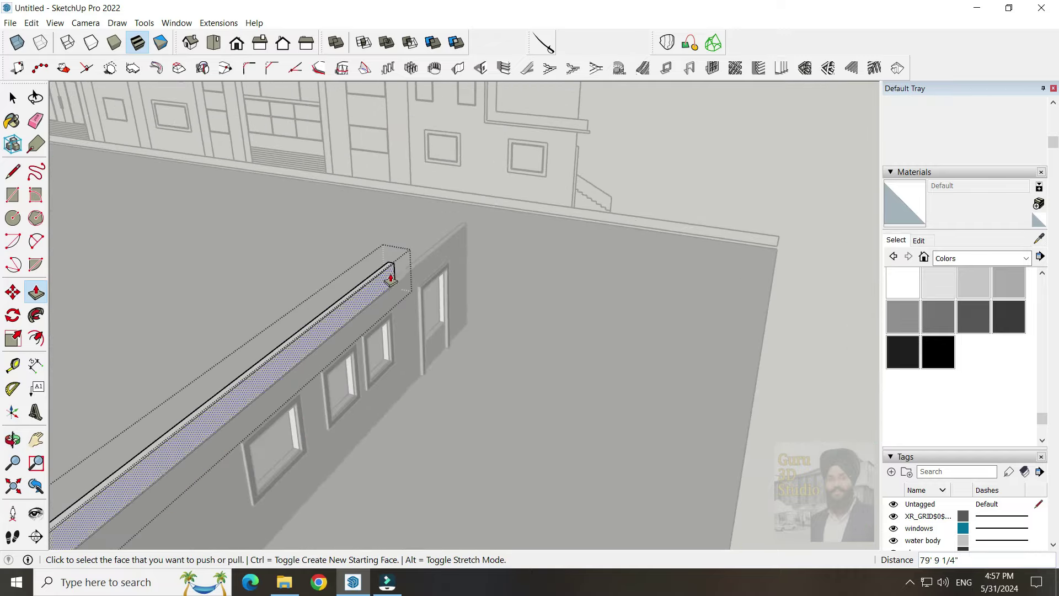
pyautogui.click(391, 269)
pyautogui.click(587, 122)
pyautogui.scroll(-3, 620, 244)
pyautogui.moveTo(620, 243)
pyautogui.mouseDown(button='middle')
pyautogui.moveTo(563, 331)
pyautogui.moveTo(525, 315)
pyautogui.mouseUp(button='middle')
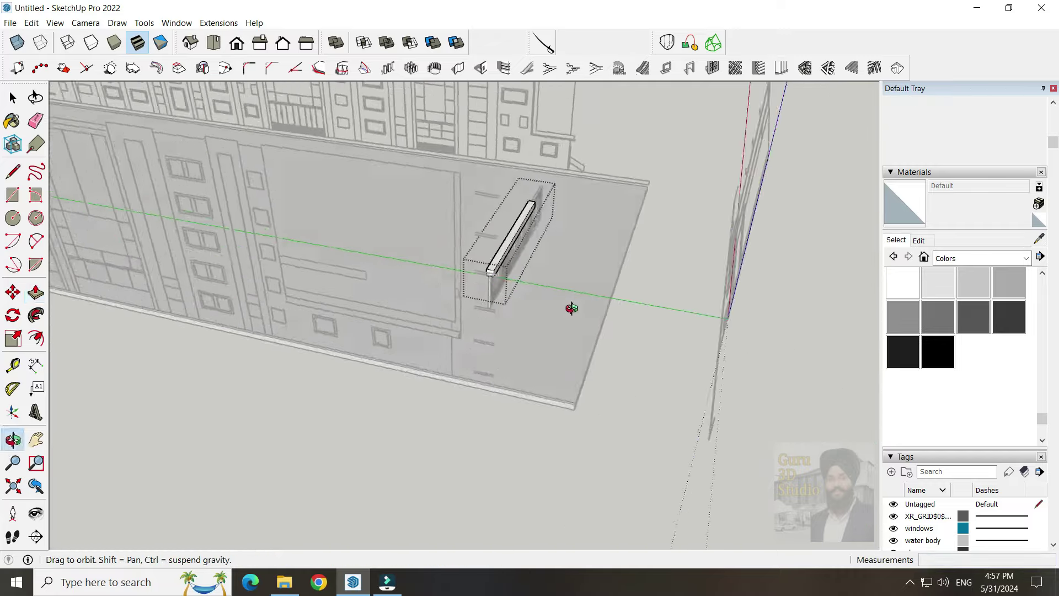
pyautogui.scroll(3, 460, 259)
# Push the bar's end face out 6 inches
pyautogui.click(460, 259)
pyautogui.moveTo(460, 259); pyautogui.dragTo(508, 361, button='middle')
pyautogui.click(477, 373)
pyautogui.scroll(-3, 532, 437)
pyautogui.moveTo(532, 438)
pyautogui.mouseDown(button='middle')
pyautogui.moveTo(277, 499)
pyautogui.moveTo(650, 395)
pyautogui.mouseUp(button='middle')
pyautogui.scroll(2, 609, 350)
pyautogui.click(12, 195)
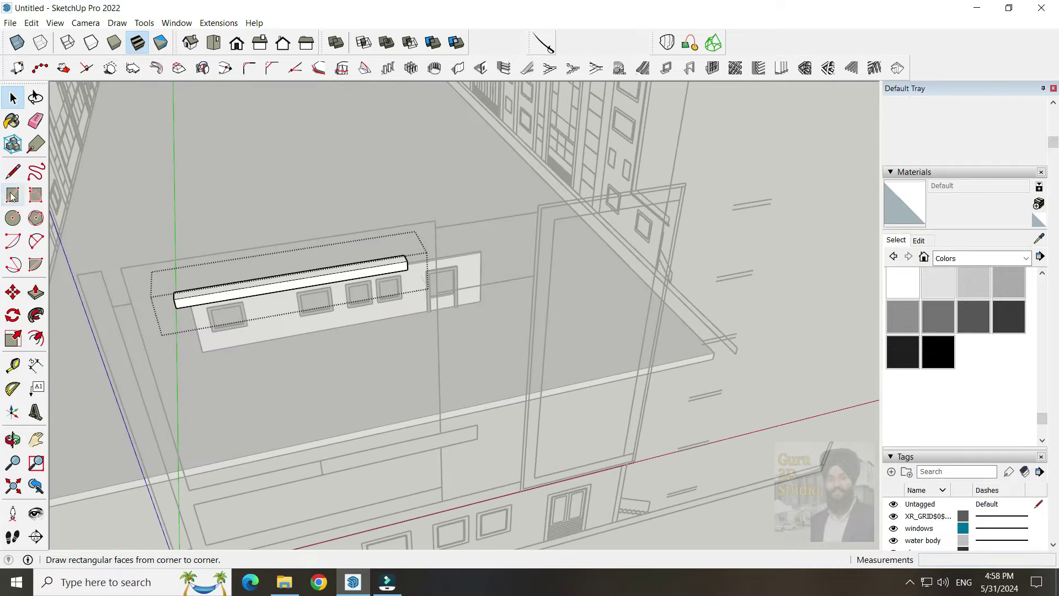
# Push/Pull the door-frame outline face to start the vertical post
pyautogui.moveTo(525, 473)
pyautogui.mouseDown(button='middle')
pyautogui.moveTo(502, 464)
pyautogui.moveTo(469, 504)
pyautogui.mouseUp(button='middle')
pyautogui.scroll(2, 467, 291)
pyautogui.scroll(2, 450, 255)
pyautogui.rightClick(545, 338)
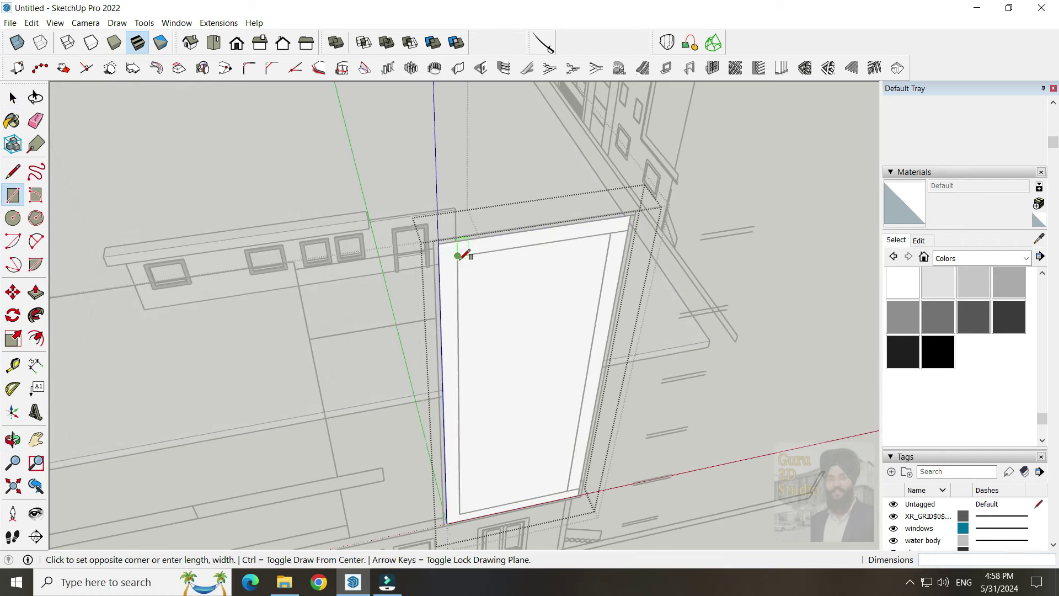
pyautogui.moveTo(640, 419)
pyautogui.mouseDown(button='middle')
pyautogui.moveTo(654, 442)
pyautogui.moveTo(661, 409)
pyautogui.mouseUp(button='middle')
pyautogui.press('p')
pyautogui.moveTo(628, 440)
pyautogui.mouseDown(button='middle')
pyautogui.moveTo(585, 475)
pyautogui.moveTo(537, 345)
pyautogui.moveTo(548, 383)
pyautogui.mouseUp(button='middle')
pyautogui.click(584, 474)
pyautogui.click(648, 389)
# Extrude a second face of the frame to extend the post
pyautogui.moveTo(647, 389)
pyautogui.mouseDown(button='middle')
pyautogui.moveTo(567, 474)
pyautogui.moveTo(549, 440)
pyautogui.moveTo(508, 437)
pyautogui.moveTo(458, 293)
pyautogui.moveTo(390, 428)
pyautogui.moveTo(388, 458)
pyautogui.moveTo(560, 421)
pyautogui.moveTo(514, 362)
pyautogui.mouseUp(button='middle')
pyautogui.click(546, 445)
pyautogui.click(388, 458)
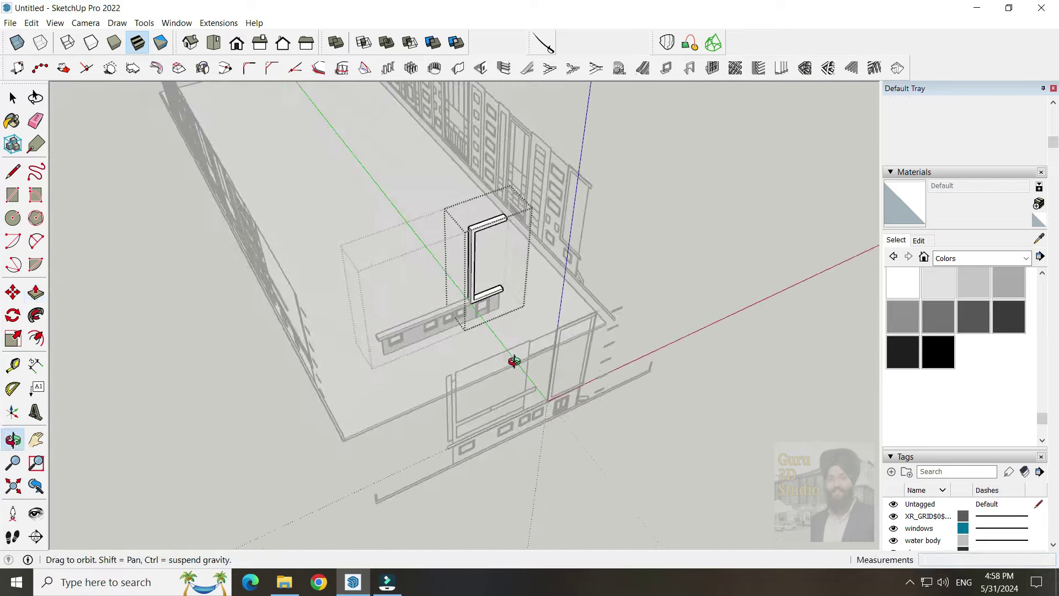
pyautogui.moveTo(418, 303)
pyautogui.mouseDown(button='middle')
pyautogui.moveTo(516, 379)
pyautogui.moveTo(498, 350)
pyautogui.moveTo(357, 418)
pyautogui.moveTo(598, 365)
pyautogui.moveTo(695, 366)
pyautogui.moveTo(711, 338)
pyautogui.moveTo(465, 312)
pyautogui.moveTo(394, 175)
pyautogui.mouseUp(button='middle')
pyautogui.press('space')
# Push/Pull a face near the top of the frame, inspecting the crossbar from several angles
pyautogui.press('p')
pyautogui.scroll(5, 394, 178)
pyautogui.moveTo(480, 194); pyautogui.dragTo(437, 213, button='middle')
pyautogui.click(414, 213)
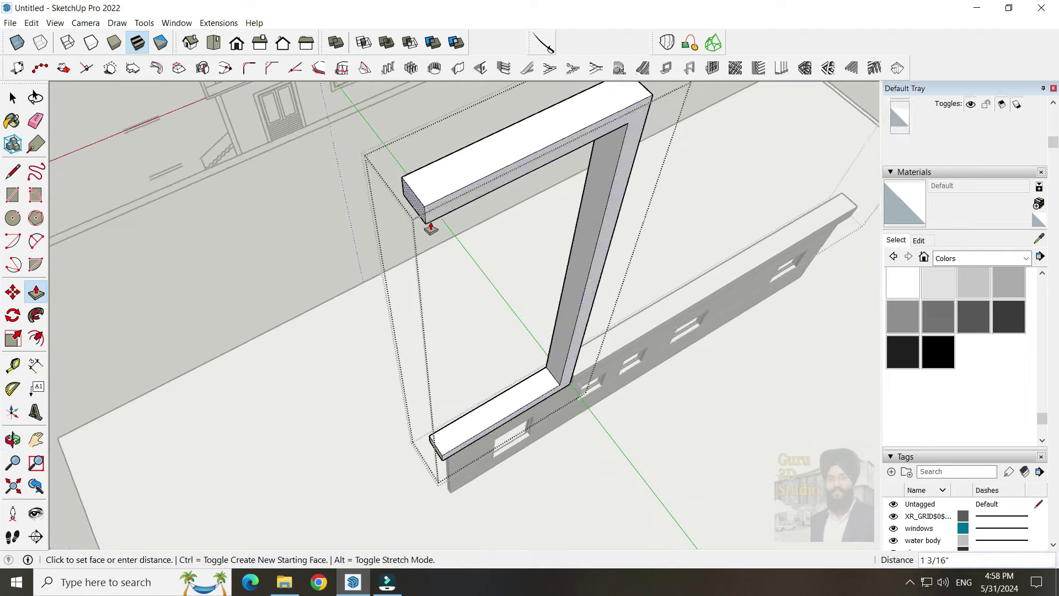
pyautogui.scroll(-5, 470, 244)
pyautogui.moveTo(471, 245); pyautogui.dragTo(448, 156, button='middle')
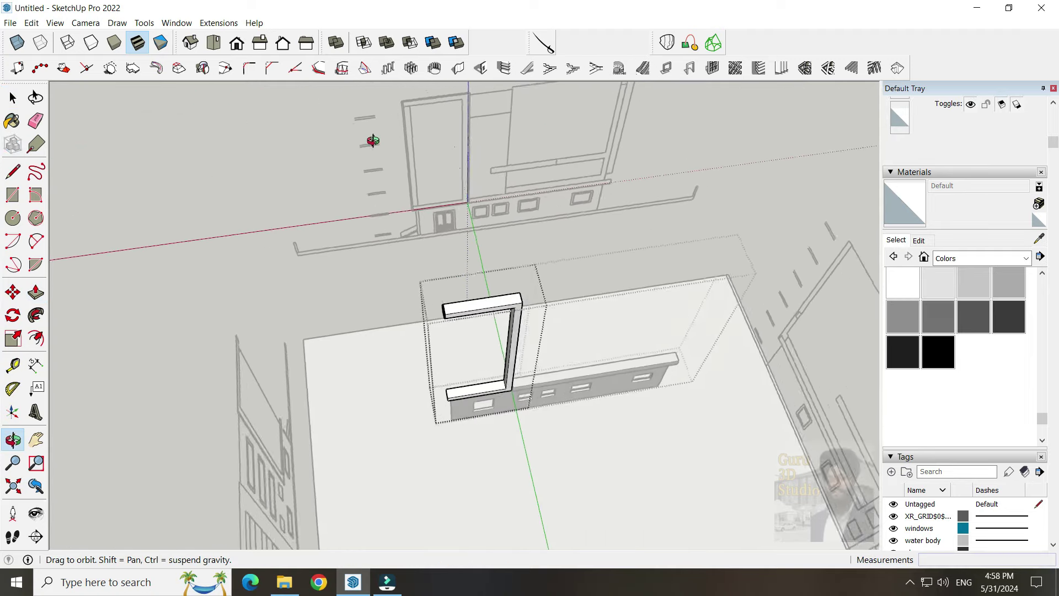
pyautogui.moveTo(374, 141); pyautogui.dragTo(447, 197, button='middle')
pyautogui.scroll(3, 401, 127)
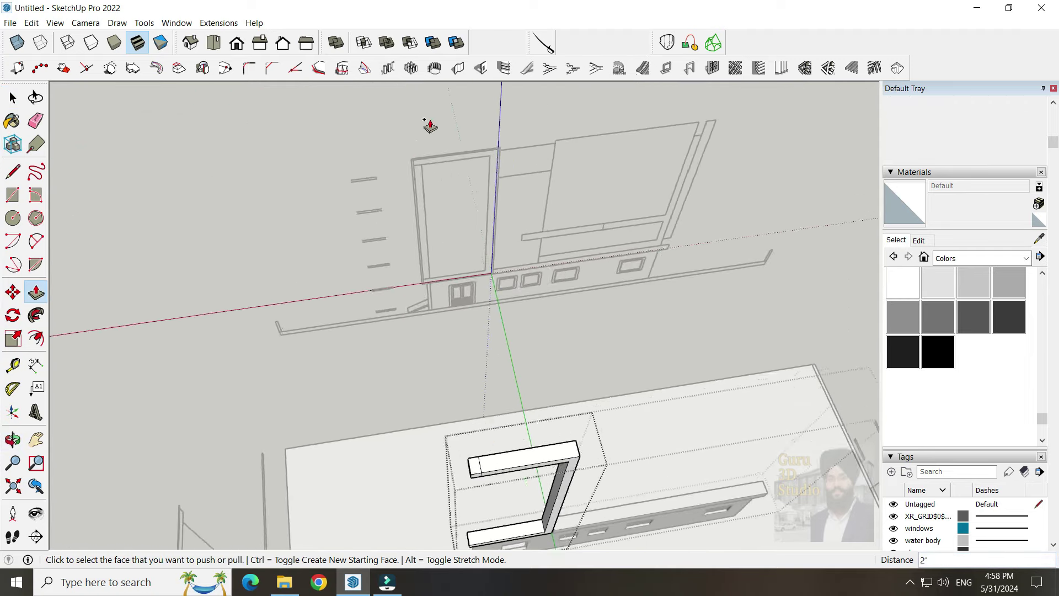
pyautogui.scroll(2, 425, 142)
pyautogui.scroll(-6, 431, 149)
pyautogui.scroll(3, 496, 370)
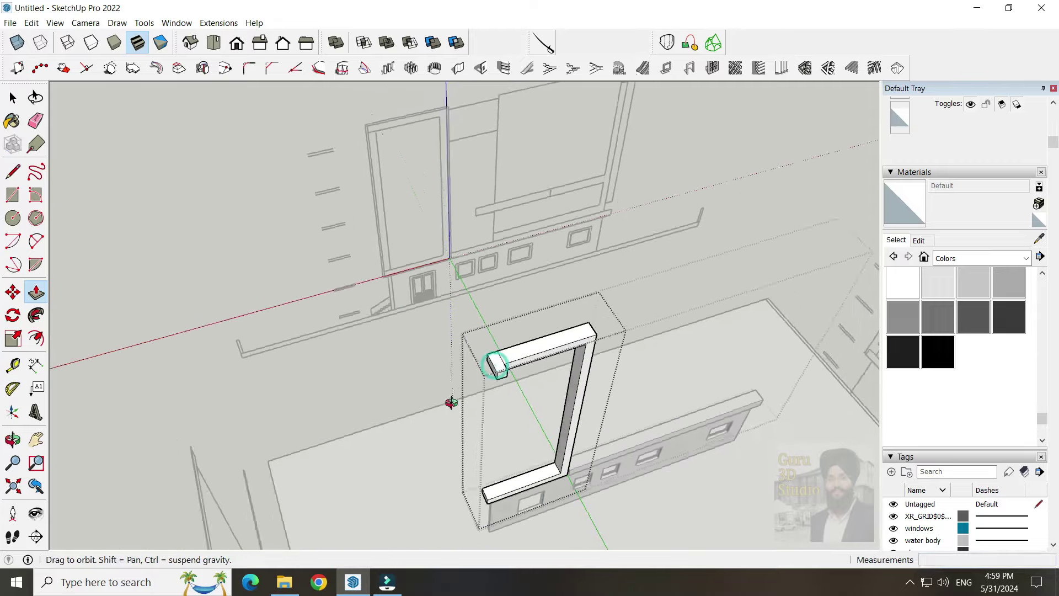
pyautogui.moveTo(408, 401); pyautogui.dragTo(514, 403, button='middle')
pyautogui.moveTo(244, 274)
pyautogui.mouseDown(button='middle')
pyautogui.moveTo(564, 445)
pyautogui.moveTo(396, 398)
pyautogui.mouseUp(button='middle')
pyautogui.moveTo(516, 211)
pyautogui.mouseDown(button='middle')
pyautogui.moveTo(587, 272)
pyautogui.moveTo(557, 476)
pyautogui.mouseUp(button='middle')
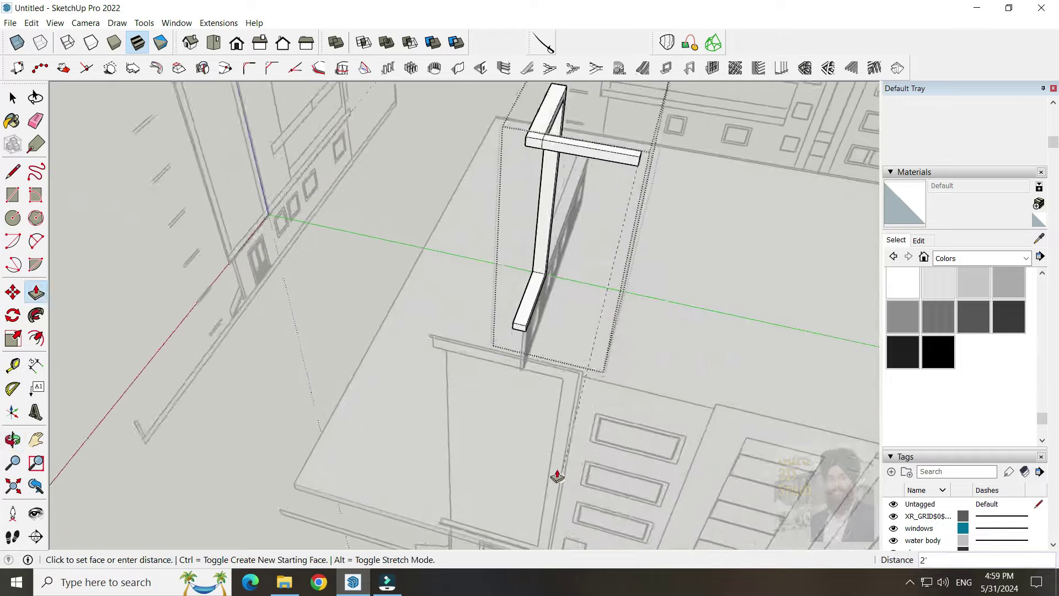
pyautogui.moveTo(618, 353); pyautogui.dragTo(502, 430, button='middle')
pyautogui.scroll(3, 501, 430)
# Extrude the frame's top arm to complete the bracket shape
pyautogui.click(502, 431)
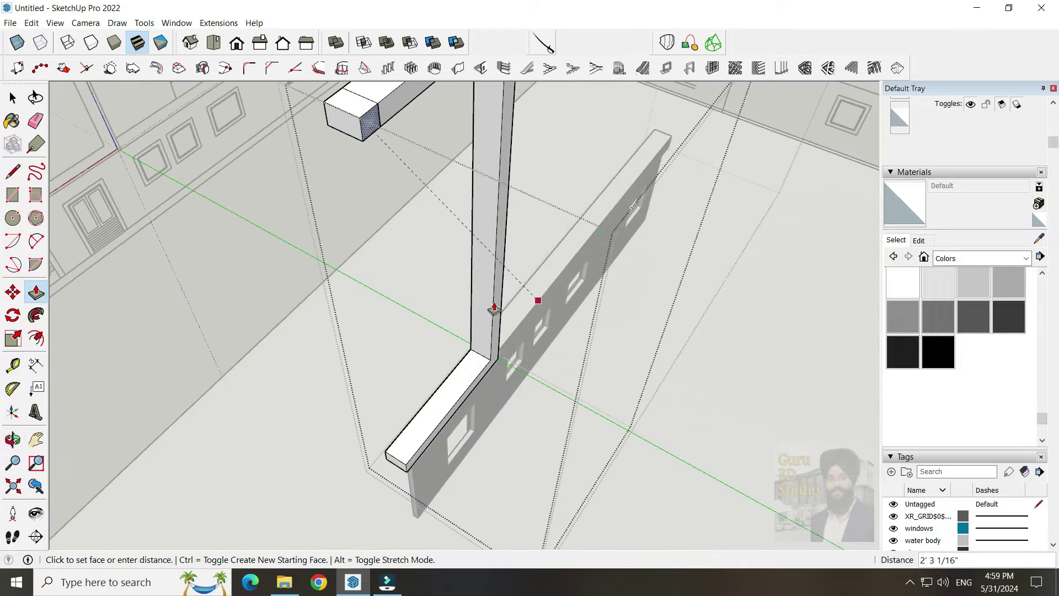
pyautogui.scroll(-3, 501, 430)
pyautogui.scroll(3, 503, 391)
pyautogui.scroll(-3, 550, 232)
pyautogui.click(564, 206)
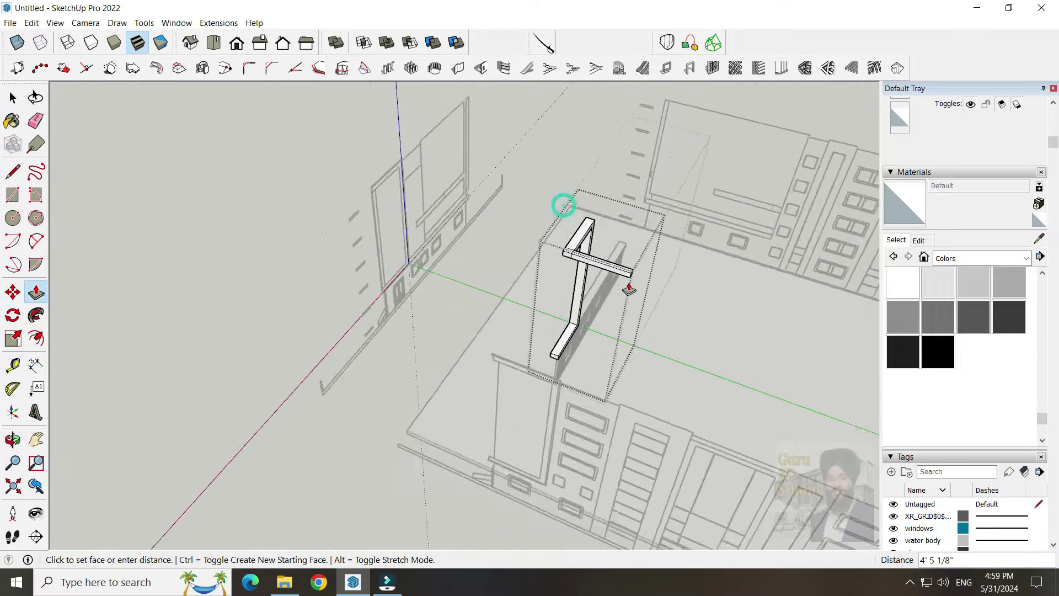
pyautogui.moveTo(577, 422); pyautogui.dragTo(605, 298, button='middle')
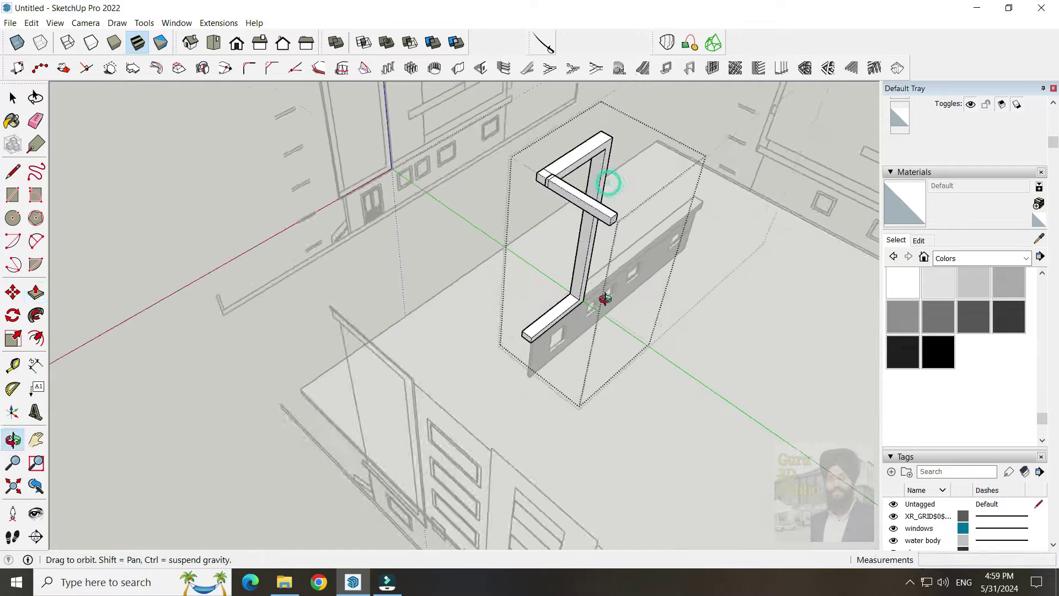
# Orbit around the frame base and finish the pending extrusion
pyautogui.moveTo(679, 189)
pyautogui.mouseDown(button='middle')
pyautogui.moveTo(622, 109)
pyautogui.moveTo(657, 118)
pyautogui.mouseUp(button='middle')
pyautogui.moveTo(629, 212)
pyautogui.mouseDown(button='middle')
pyautogui.moveTo(600, 220)
pyautogui.moveTo(572, 449)
pyautogui.moveTo(561, 359)
pyautogui.moveTo(647, 324)
pyautogui.moveTo(675, 170)
pyautogui.mouseUp(button='middle')
pyautogui.moveTo(444, 176)
pyautogui.mouseDown(button='middle')
pyautogui.moveTo(617, 392)
pyautogui.moveTo(670, 277)
pyautogui.moveTo(653, 212)
pyautogui.mouseUp(button='middle')
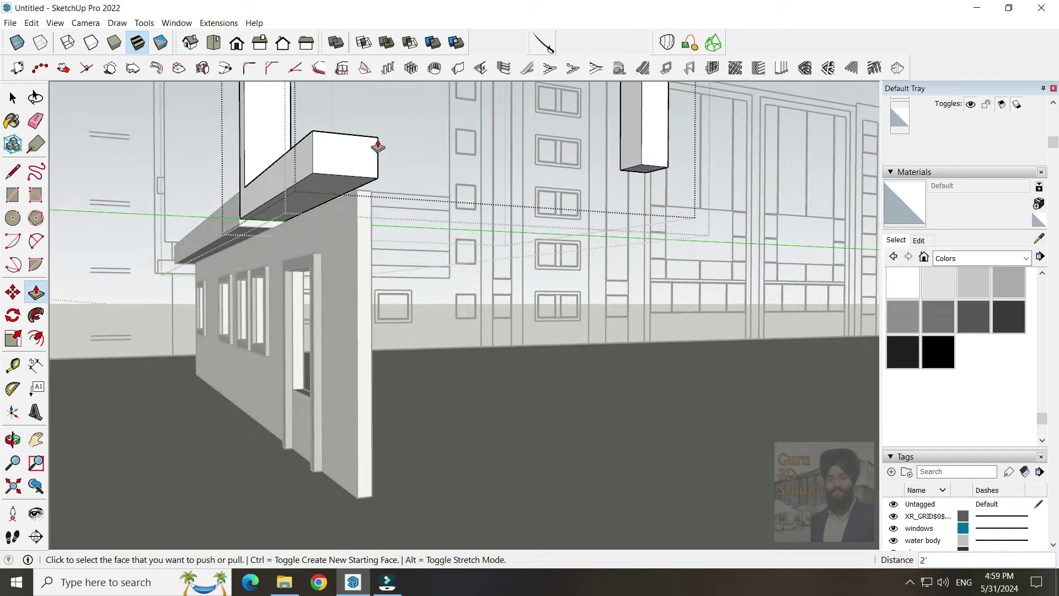
pyautogui.moveTo(353, 184)
pyautogui.mouseDown(button='middle')
pyautogui.moveTo(697, 241)
pyautogui.moveTo(655, 339)
pyautogui.moveTo(615, 283)
pyautogui.mouseUp(button='middle')
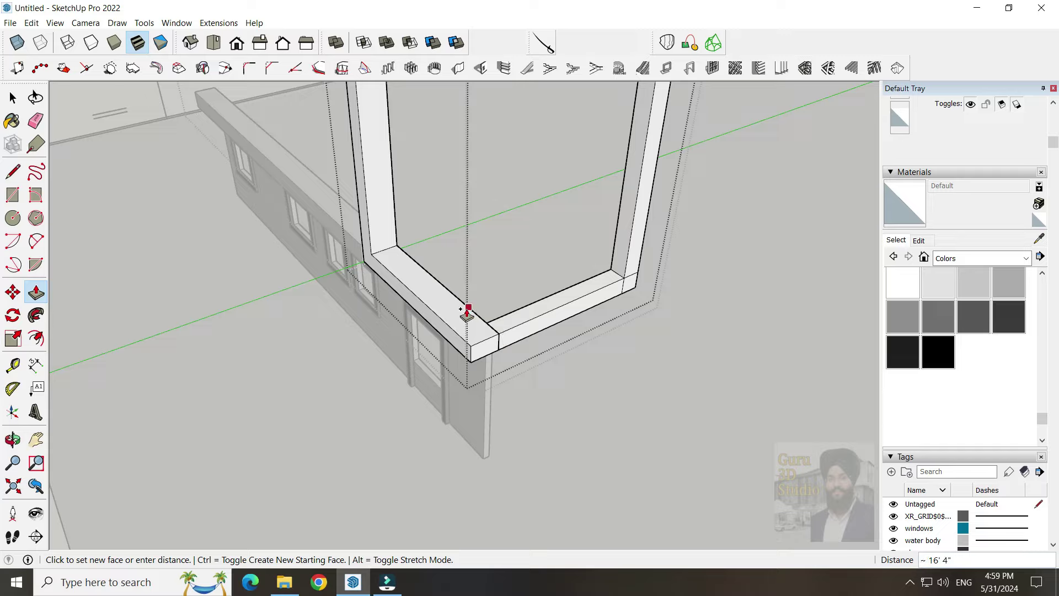
pyautogui.click(466, 312)
pyautogui.scroll(-5, 518, 349)
pyautogui.moveTo(518, 350); pyautogui.dragTo(681, 416, button='middle')
pyautogui.scroll(3, 558, 246)
pyautogui.scroll(5, 489, 238)
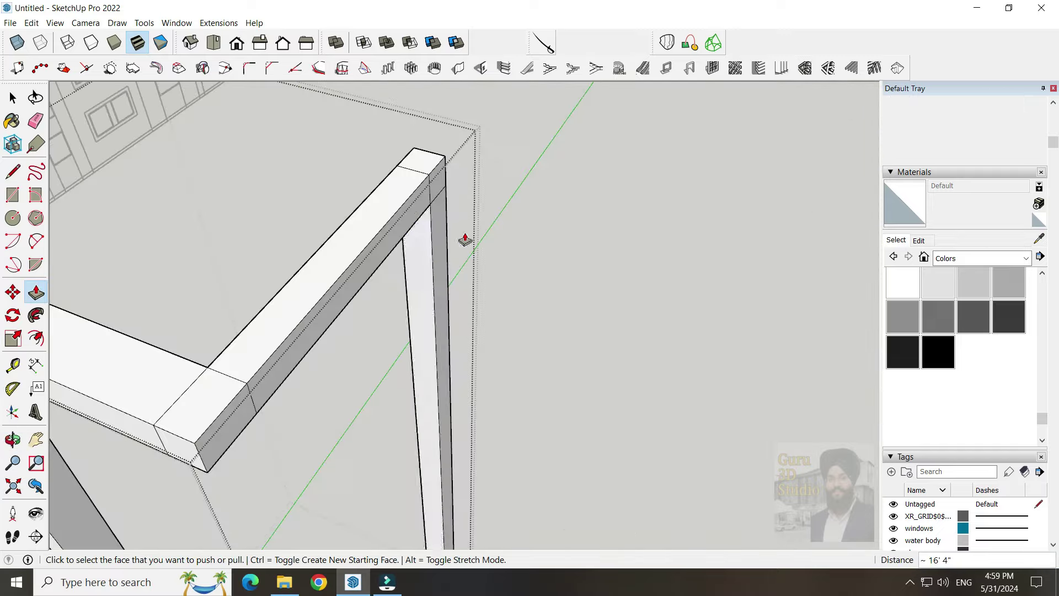
pyautogui.scroll(-3, 489, 237)
# Pull the top beam's face out so the frame forms a closed rectangular loop
pyautogui.click(383, 239)
pyautogui.scroll(-5, 420, 276)
pyautogui.moveTo(440, 317); pyautogui.dragTo(480, 374, button='middle')
pyautogui.scroll(2, 512, 409)
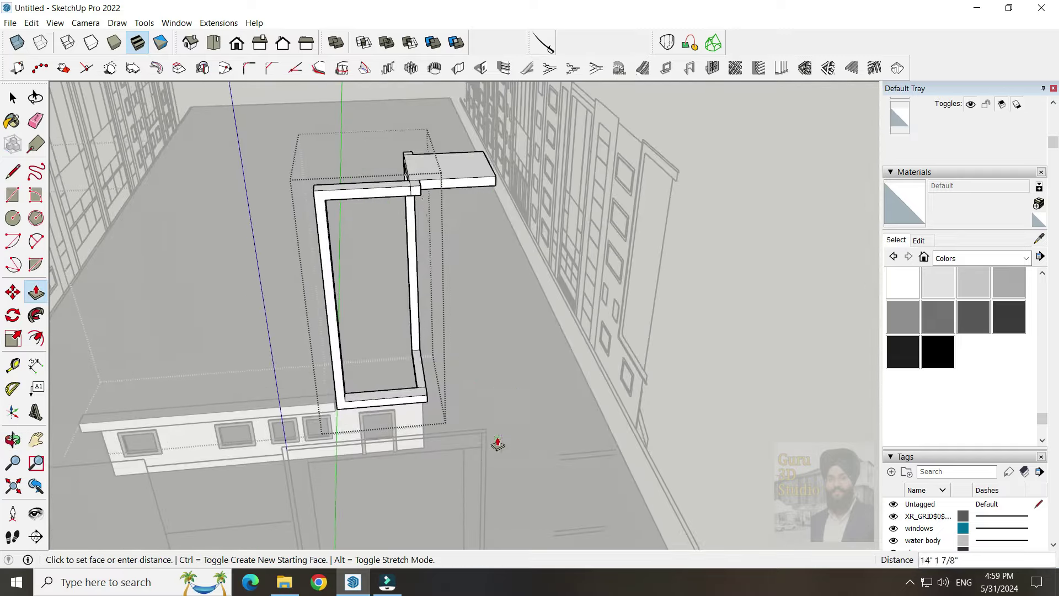
pyautogui.click(482, 450)
pyautogui.scroll(-3, 632, 287)
pyautogui.moveTo(632, 286)
pyautogui.mouseDown(button='middle')
pyautogui.moveTo(400, 360)
pyautogui.moveTo(509, 414)
pyautogui.moveTo(622, 345)
pyautogui.mouseUp(button='middle')
pyautogui.scroll(2, 509, 414)
pyautogui.moveTo(434, 359); pyautogui.dragTo(459, 355, button='middle')
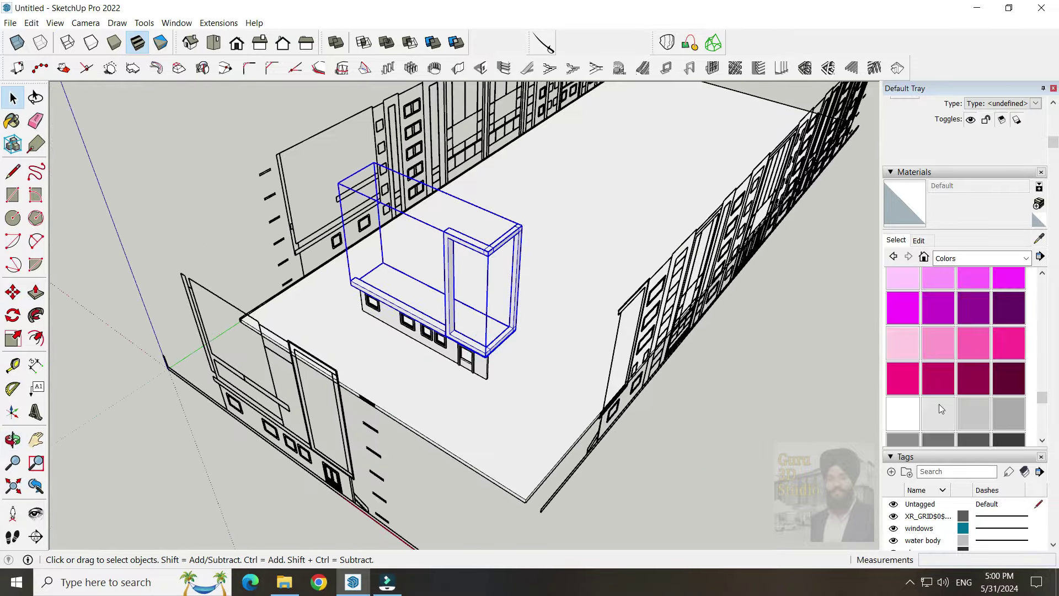
# Paint the bracket frame group with 0035_Tan from the Colors-Named collection
pyautogui.scroll(-3, 941, 408)
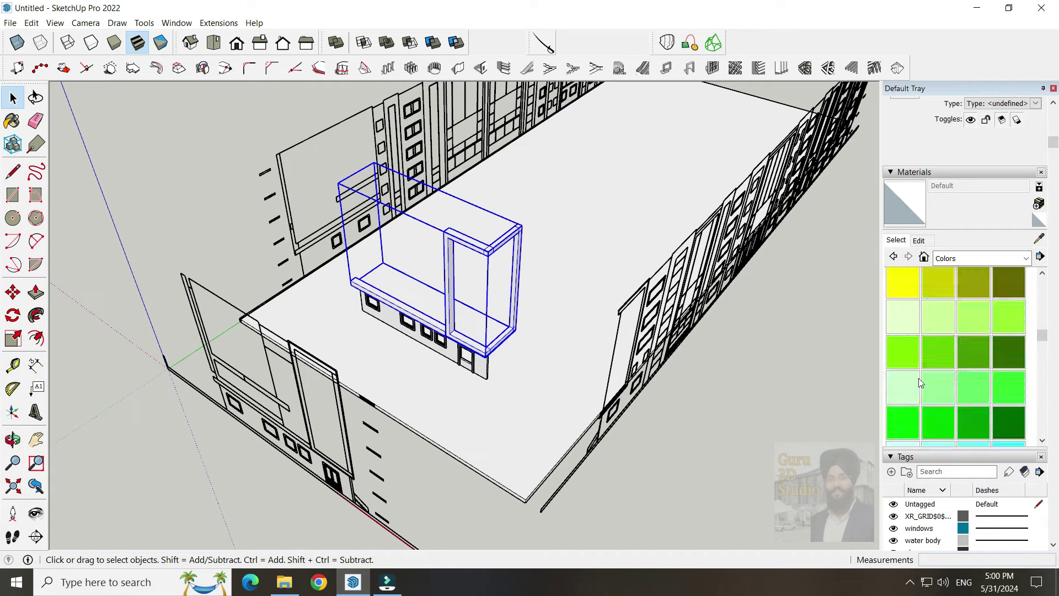
pyautogui.click(904, 331)
pyautogui.scroll(5, 955, 391)
pyautogui.scroll(2, 940, 373)
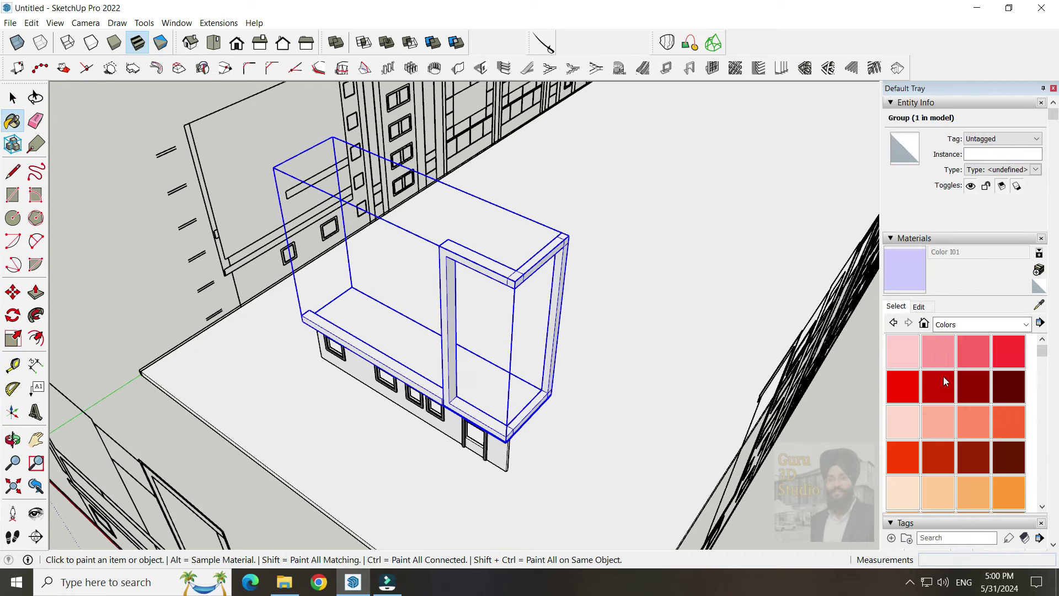
pyautogui.click(975, 382)
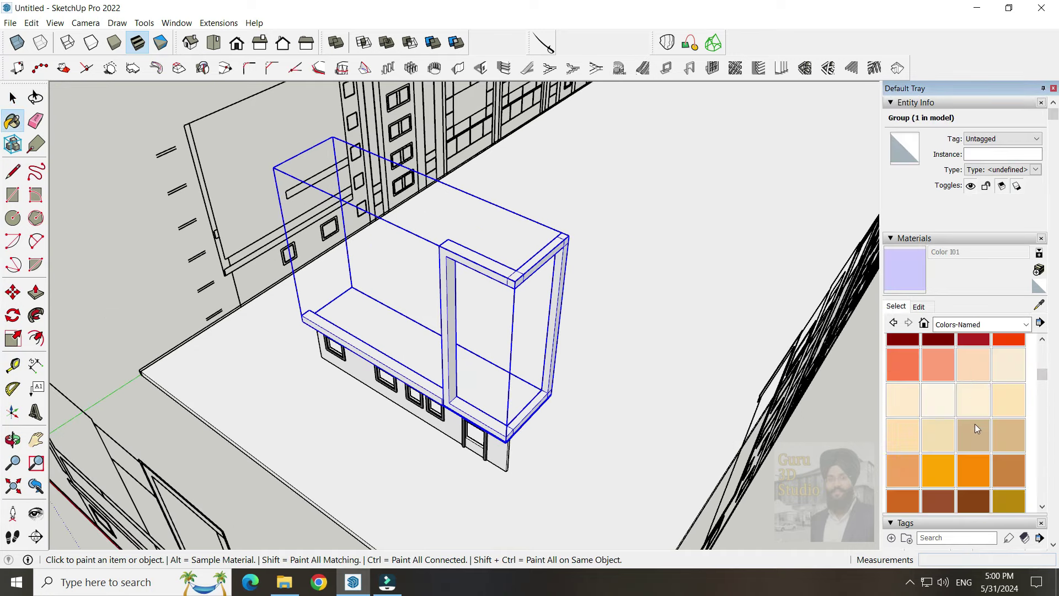
pyautogui.click(971, 425)
pyautogui.click(532, 308)
pyautogui.moveTo(532, 307); pyautogui.dragTo(575, 421, button='middle')
pyautogui.press('space')
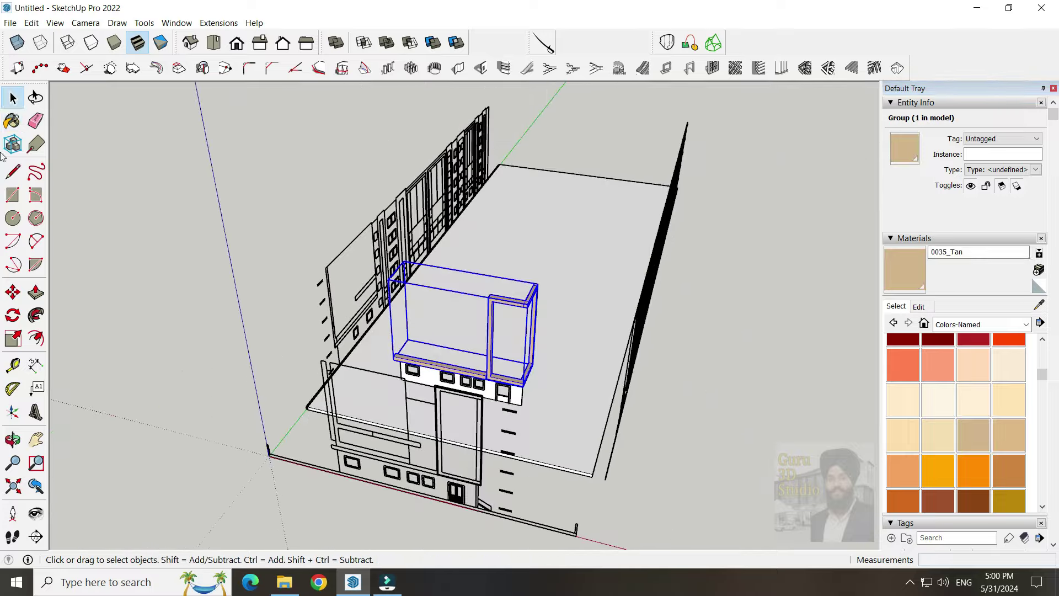
pyautogui.scroll(5, 485, 463)
pyautogui.scroll(-4, 479, 383)
pyautogui.scroll(2, 485, 265)
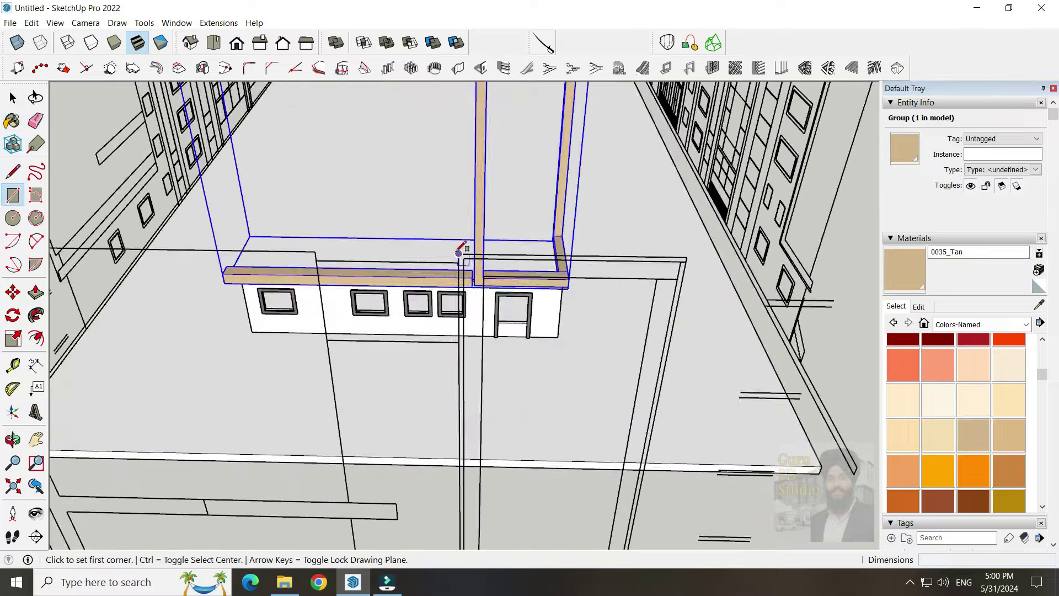
# Abandon a rectangle started at the group's corner and return to Select
pyautogui.click(466, 269)
pyautogui.scroll(4, 505, 436)
pyautogui.press('Escape')
pyautogui.scroll(-4, 469, 420)
pyautogui.scroll(5, 469, 419)
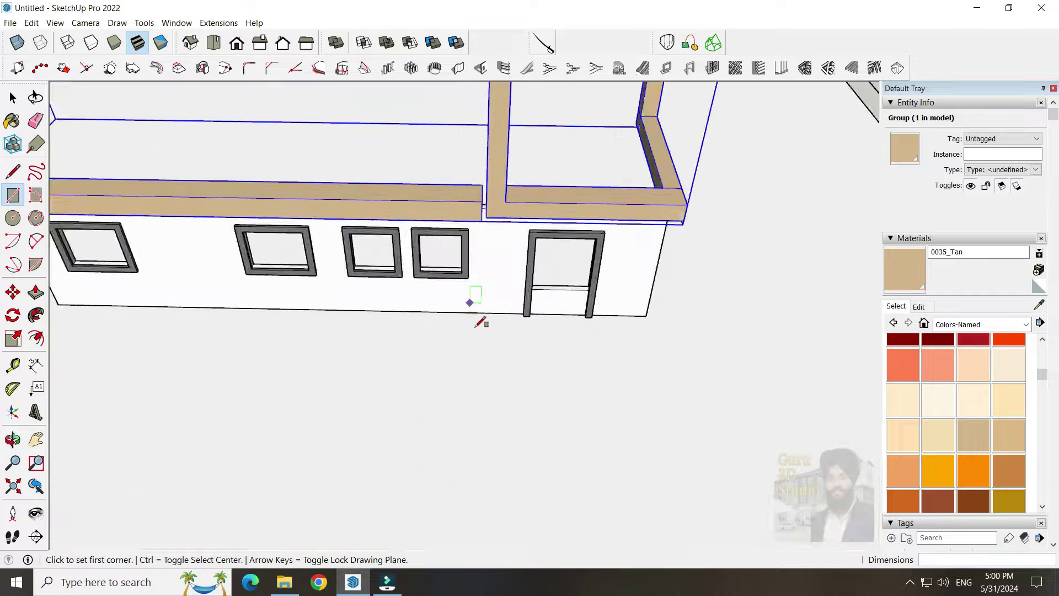
pyautogui.press('space')
pyautogui.scroll(-3, 477, 430)
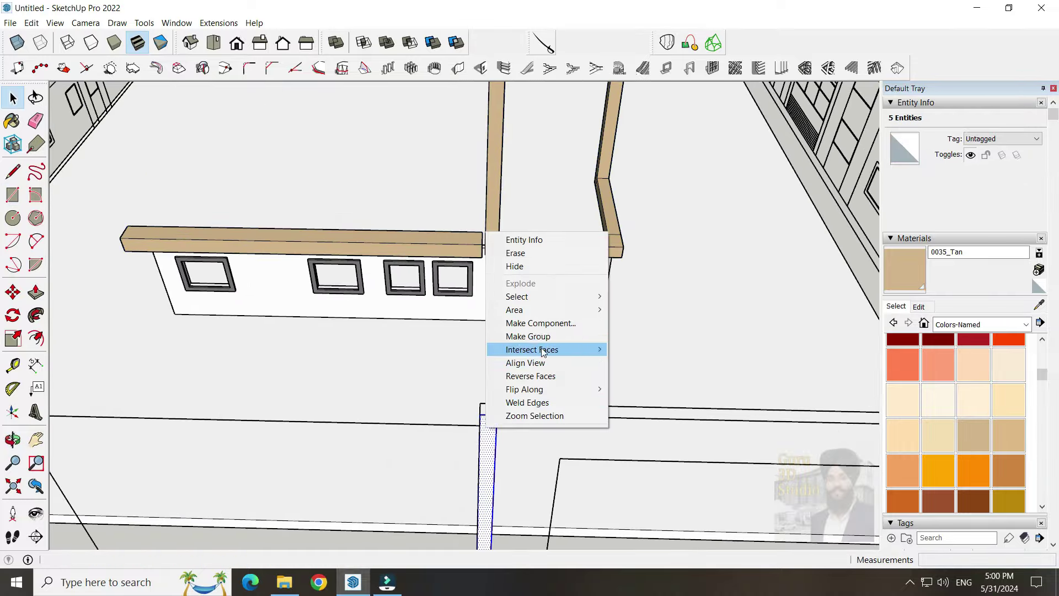
# Inside the tan corner frame group, push/pull the wall face to resize it
pyautogui.doubleClick(491, 431)
pyautogui.moveTo(491, 431); pyautogui.dragTo(387, 468, button='middle')
pyautogui.press('p')
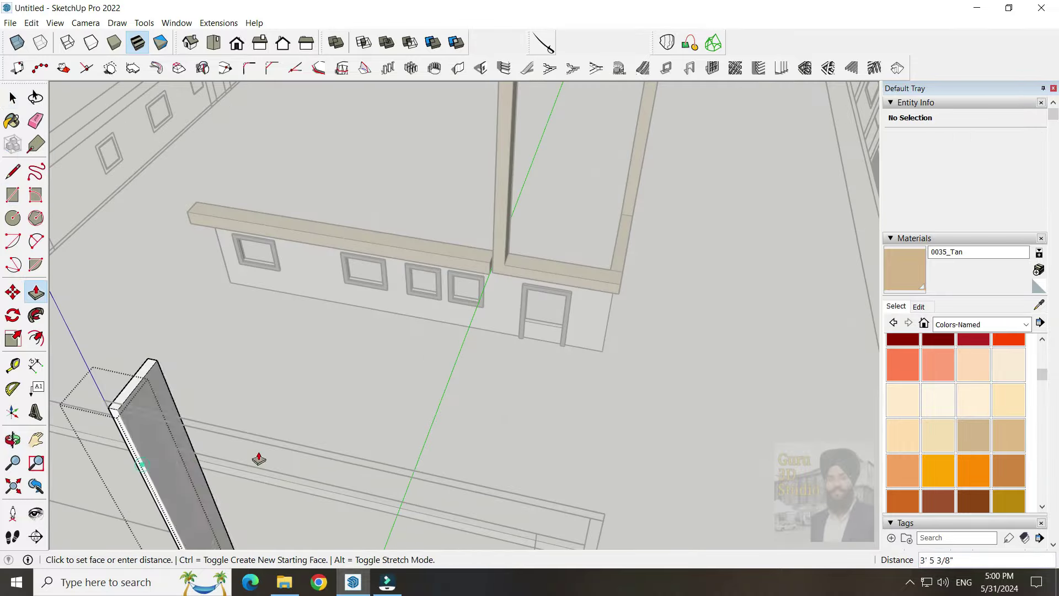
pyautogui.scroll(-3, 343, 326)
pyautogui.moveTo(343, 326)
pyautogui.mouseDown(button='middle')
pyautogui.moveTo(403, 303)
pyautogui.moveTo(390, 293)
pyautogui.mouseUp(button='middle')
pyautogui.scroll(3, 405, 349)
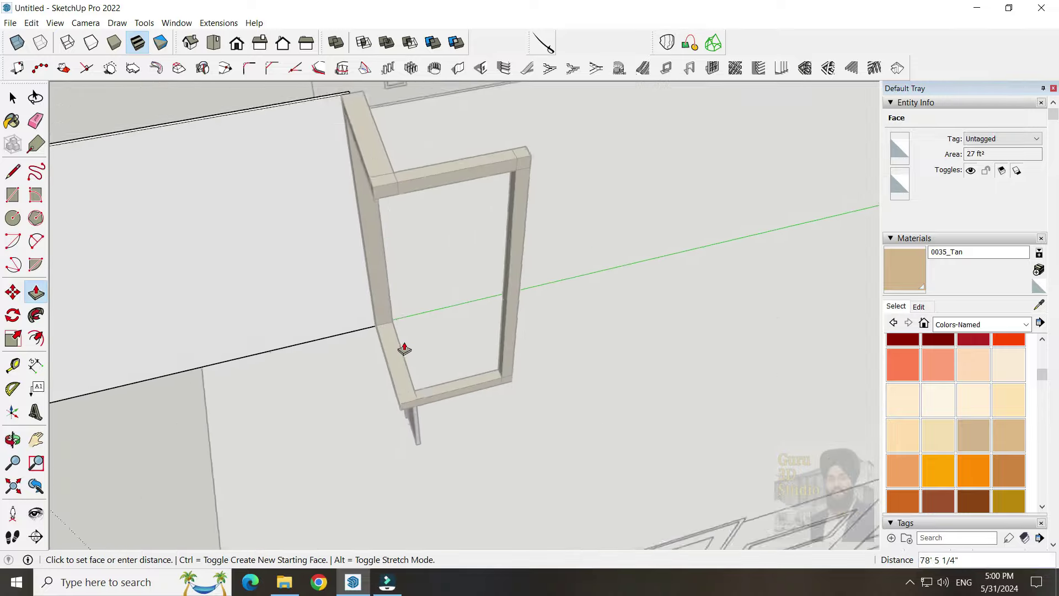
pyautogui.scroll(-3, 405, 348)
pyautogui.moveTo(461, 319)
pyautogui.mouseDown(button='middle')
pyautogui.moveTo(308, 360)
pyautogui.moveTo(362, 397)
pyautogui.mouseUp(button='middle')
pyautogui.click(369, 399)
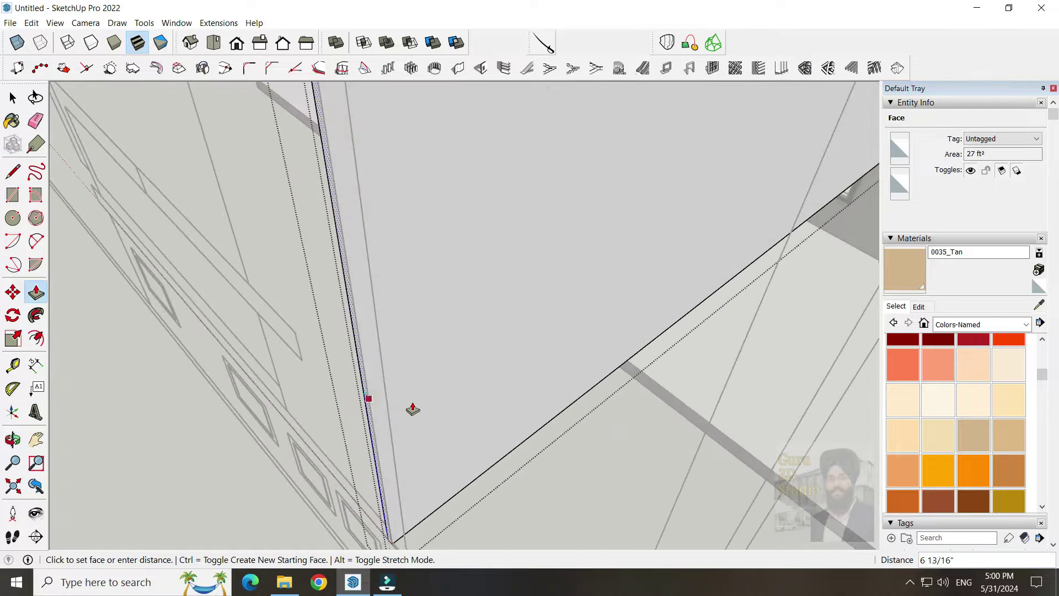
pyautogui.scroll(-3, 413, 410)
# Orbit around the whole model and door frame to check the adjusted frame
pyautogui.moveTo(425, 402); pyautogui.dragTo(672, 404, button='middle')
pyautogui.scroll(3, 647, 455)
pyautogui.scroll(-3, 351, 394)
pyautogui.moveTo(352, 394)
pyautogui.mouseDown(button='middle')
pyautogui.moveTo(596, 331)
pyautogui.moveTo(484, 196)
pyautogui.moveTo(506, 317)
pyautogui.moveTo(485, 359)
pyautogui.moveTo(506, 373)
pyautogui.mouseUp(button='middle')
pyautogui.scroll(3, 473, 331)
pyautogui.scroll(-3, 473, 331)
pyautogui.scroll(3, 505, 373)
pyautogui.press('space')
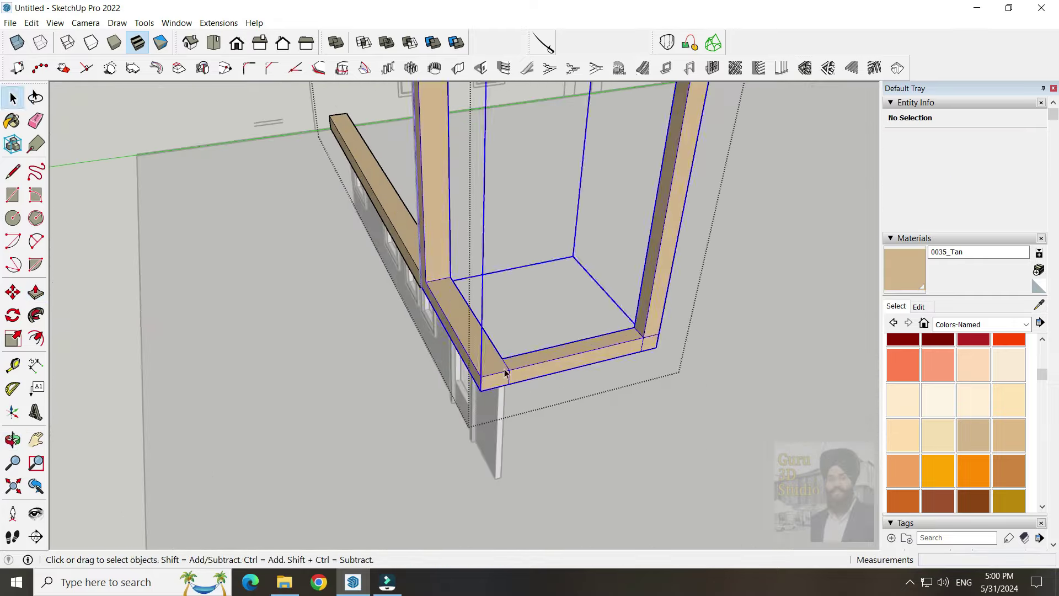
pyautogui.scroll(-3, 508, 411)
pyautogui.scroll(3, 456, 431)
pyautogui.scroll(-3, 554, 359)
pyautogui.moveTo(553, 359)
pyautogui.mouseDown(button='middle')
pyautogui.moveTo(395, 447)
pyautogui.moveTo(448, 446)
pyautogui.mouseUp(button='middle')
pyautogui.press('space')
pyautogui.scroll(3, 448, 446)
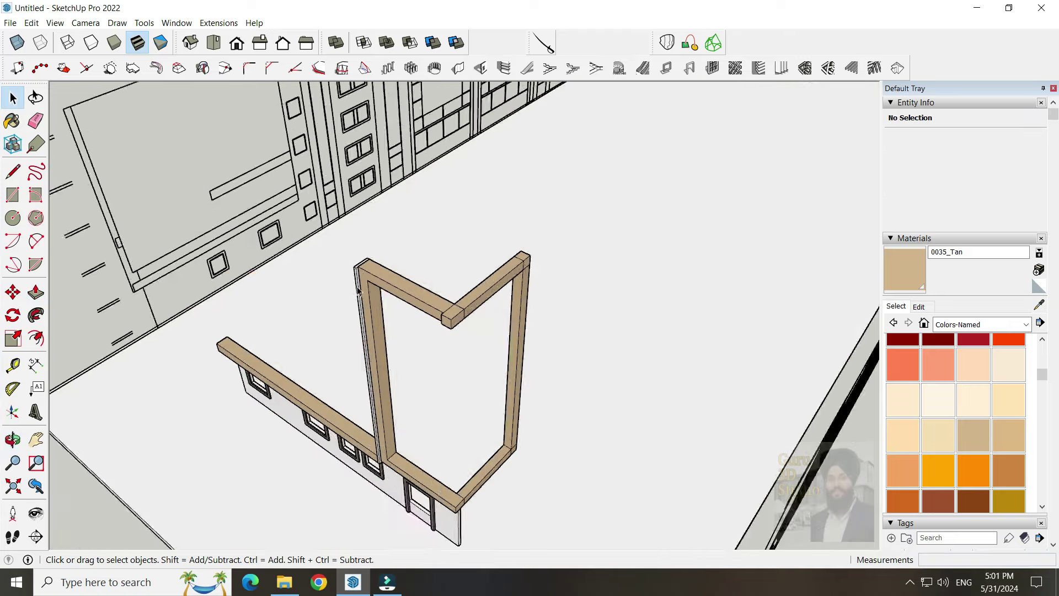
# Inside the frame group, push/pull the post top horizontally into a thin top bar
pyautogui.scroll(2, 363, 283)
pyautogui.doubleClick(363, 283)
pyautogui.press('p')
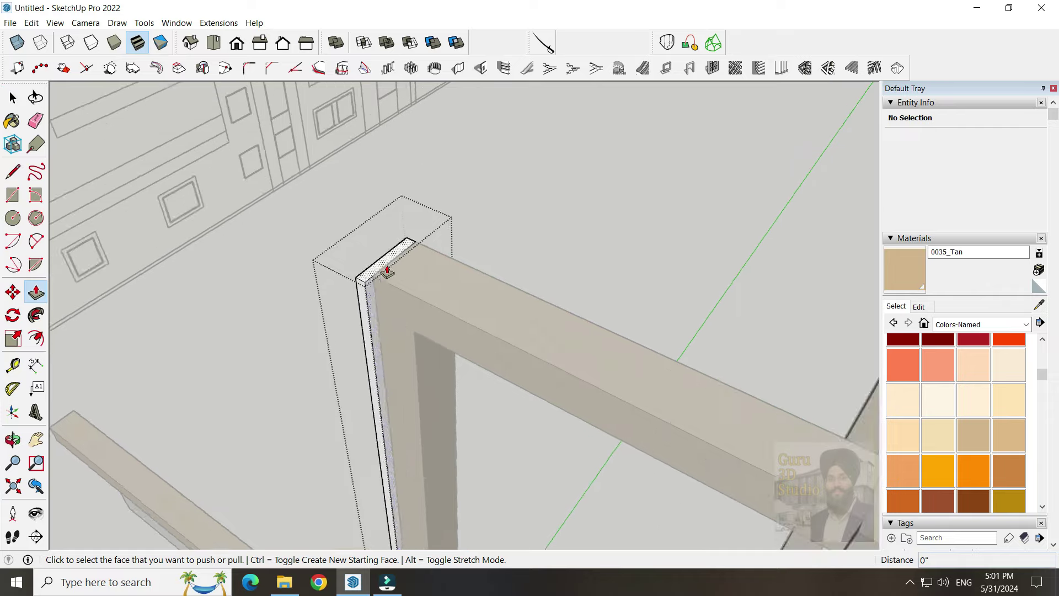
pyautogui.scroll(-3, 342, 205)
pyautogui.moveTo(416, 161)
pyautogui.mouseDown(button='middle')
pyautogui.moveTo(417, 220)
pyautogui.moveTo(400, 232)
pyautogui.moveTo(624, 387)
pyautogui.mouseUp(button='middle')
pyautogui.scroll(-2, 480, 403)
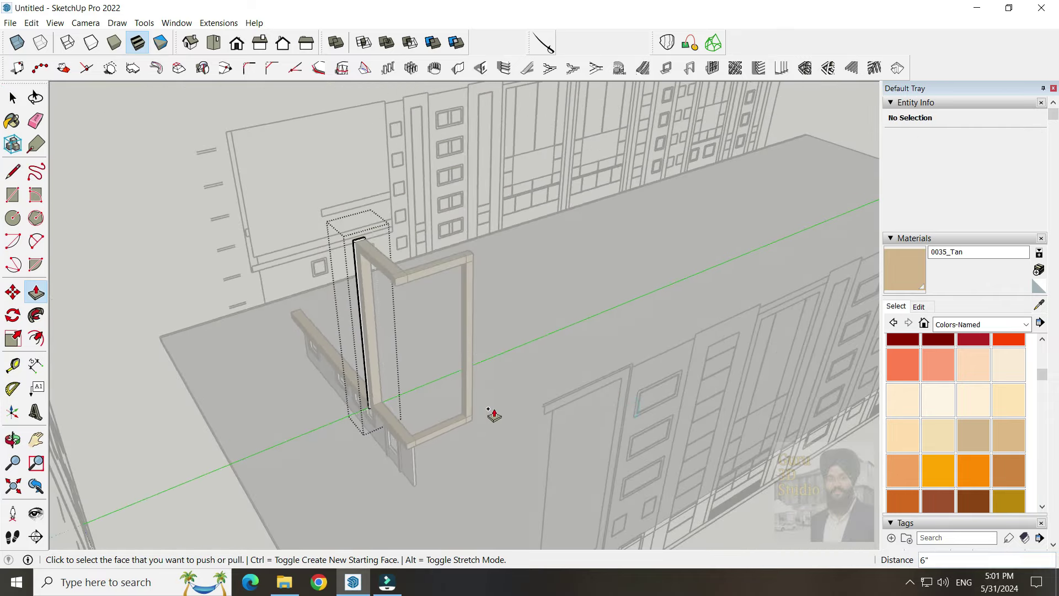
pyautogui.scroll(3, 430, 270)
pyautogui.scroll(3, 307, 220)
pyautogui.press('space')
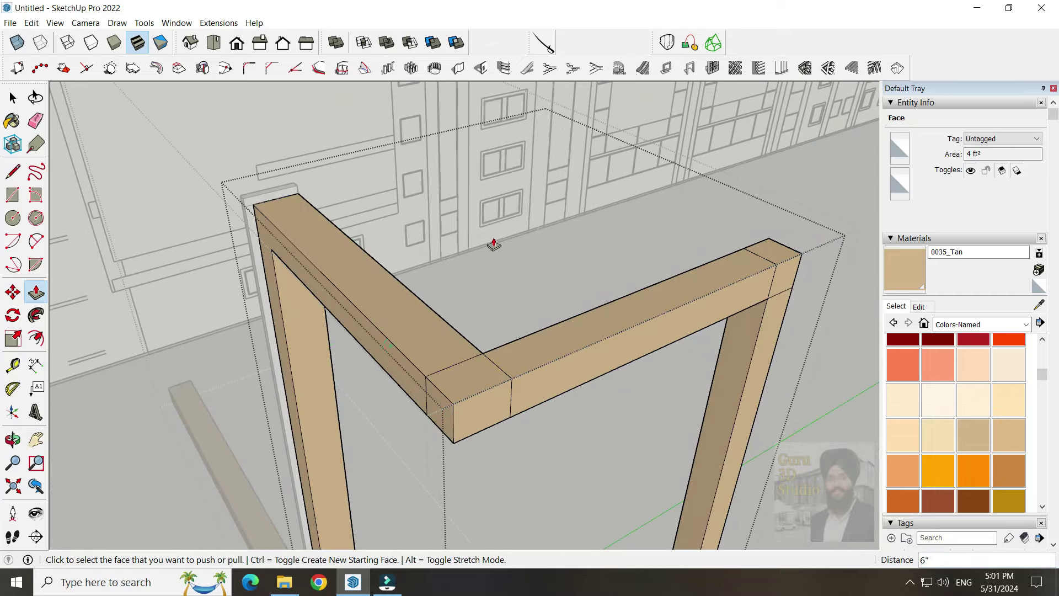
pyautogui.scroll(-3, 483, 278)
pyautogui.press('space')
pyautogui.scroll(3, 386, 276)
pyautogui.scroll(3, 329, 287)
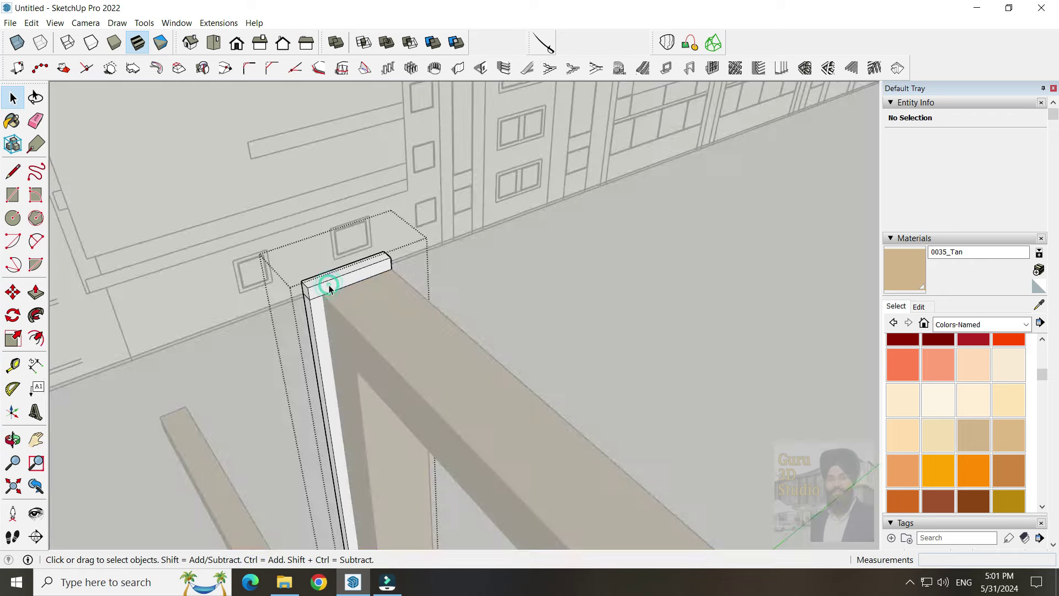
pyautogui.scroll(-3, 330, 292)
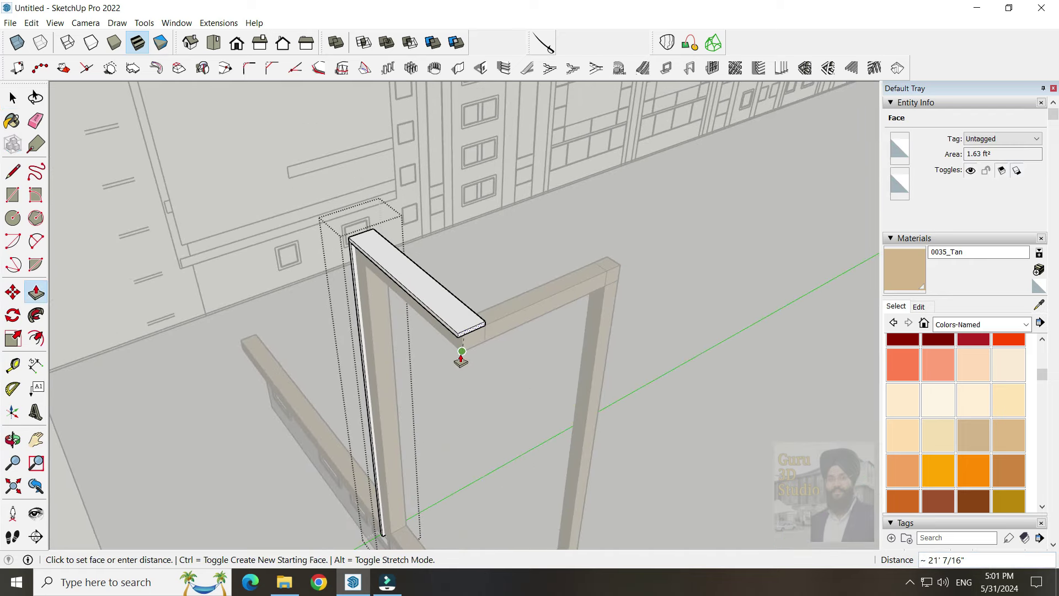
pyautogui.click(461, 359)
# Orbit around the door frame to view the new top bar
pyautogui.scroll(-2, 492, 359)
pyautogui.scroll(2, 517, 284)
pyautogui.scroll(3, 517, 284)
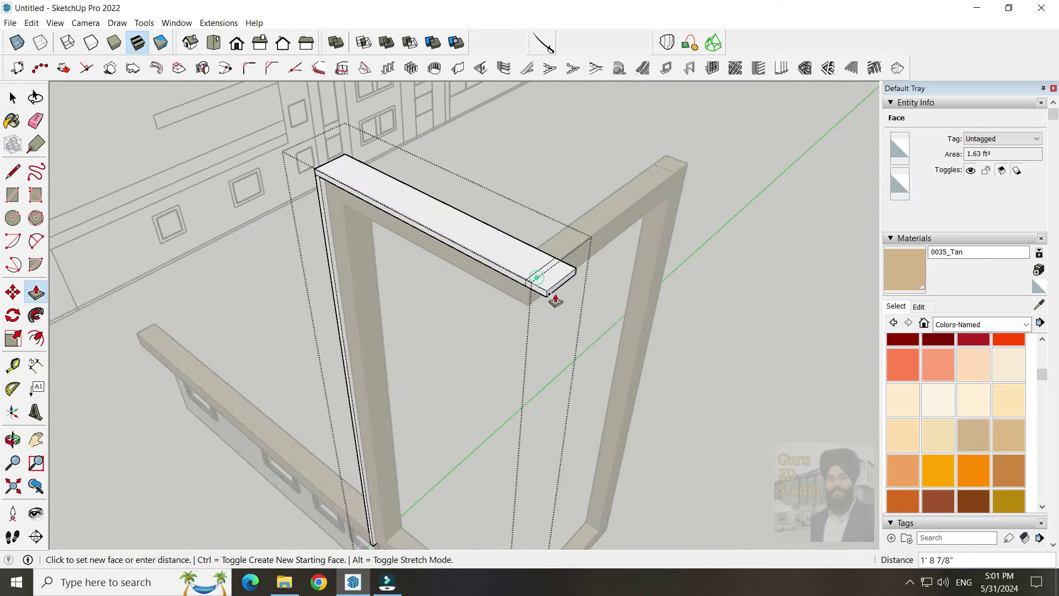
pyautogui.scroll(-4, 555, 300)
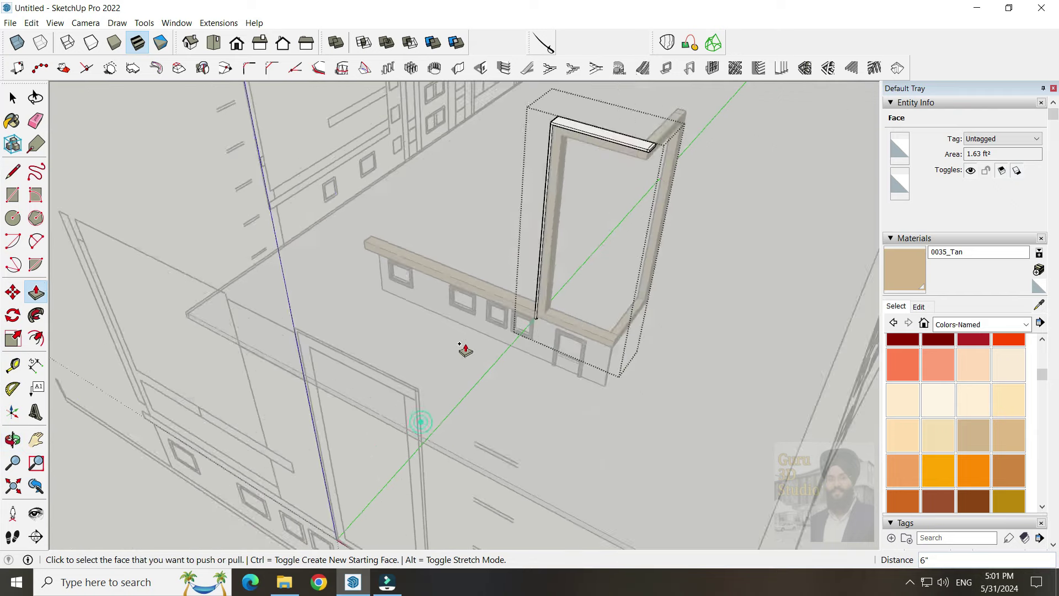
pyautogui.moveTo(465, 349); pyautogui.dragTo(532, 355, button='middle')
pyautogui.scroll(3, 331, 236)
pyautogui.scroll(3, 276, 243)
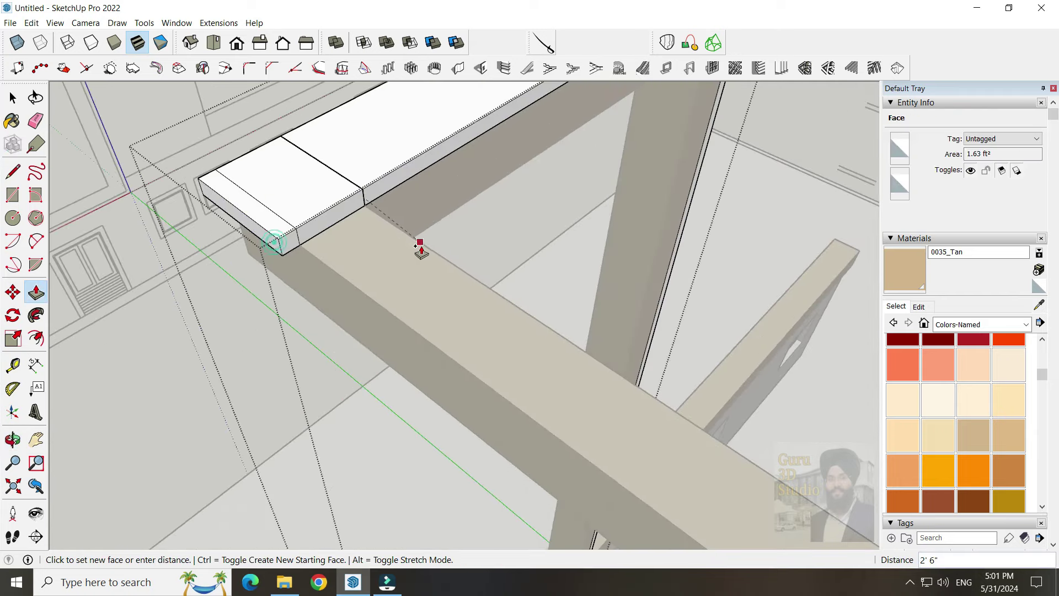
# Push/pull the top bar's end face so it overhangs past the post
pyautogui.click(329, 226)
pyautogui.moveTo(314, 225)
pyautogui.mouseDown(button='middle')
pyautogui.moveTo(590, 425)
pyautogui.moveTo(350, 265)
pyautogui.moveTo(416, 335)
pyautogui.mouseUp(button='middle')
pyautogui.scroll(-5, 531, 442)
pyautogui.moveTo(566, 216)
pyautogui.mouseDown(button='middle')
pyautogui.moveTo(560, 308)
pyautogui.moveTo(596, 234)
pyautogui.mouseUp(button='middle')
pyautogui.scroll(5, 542, 308)
pyautogui.moveTo(541, 308); pyautogui.dragTo(498, 286, button='middle')
pyautogui.click(498, 287)
pyautogui.scroll(-3, 492, 272)
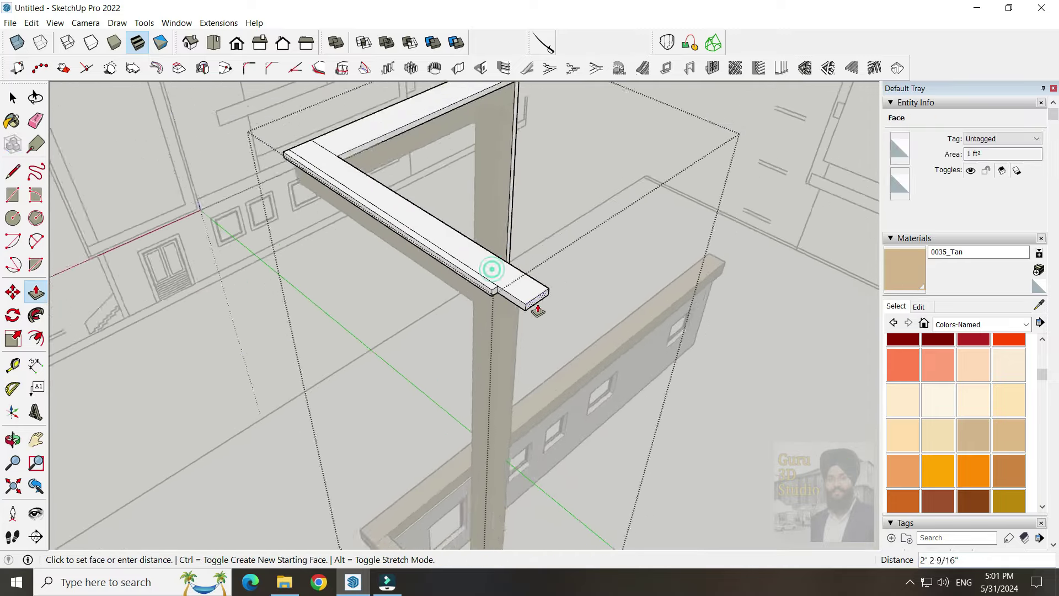
pyautogui.scroll(-3, 513, 378)
pyautogui.scroll(4, 386, 428)
pyautogui.moveTo(513, 378); pyautogui.dragTo(353, 432, button='middle')
pyautogui.click(350, 428)
# Clean up the bar's edges with the Eraser and pull its other end face
pyautogui.scroll(-3, 462, 279)
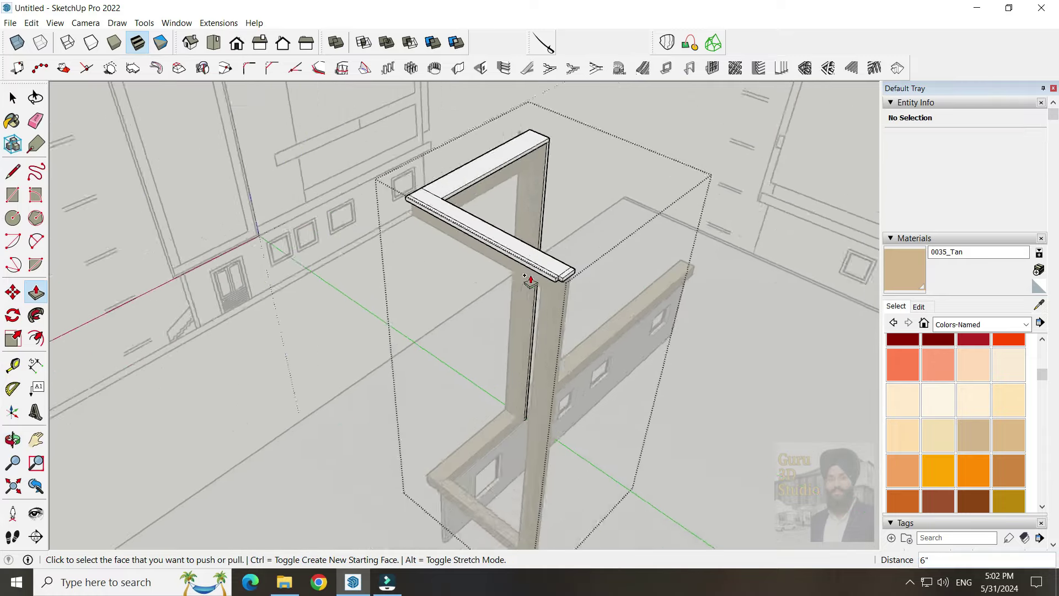
pyautogui.scroll(5, 520, 246)
pyautogui.scroll(-5, 457, 161)
pyautogui.scroll(-3, 568, 180)
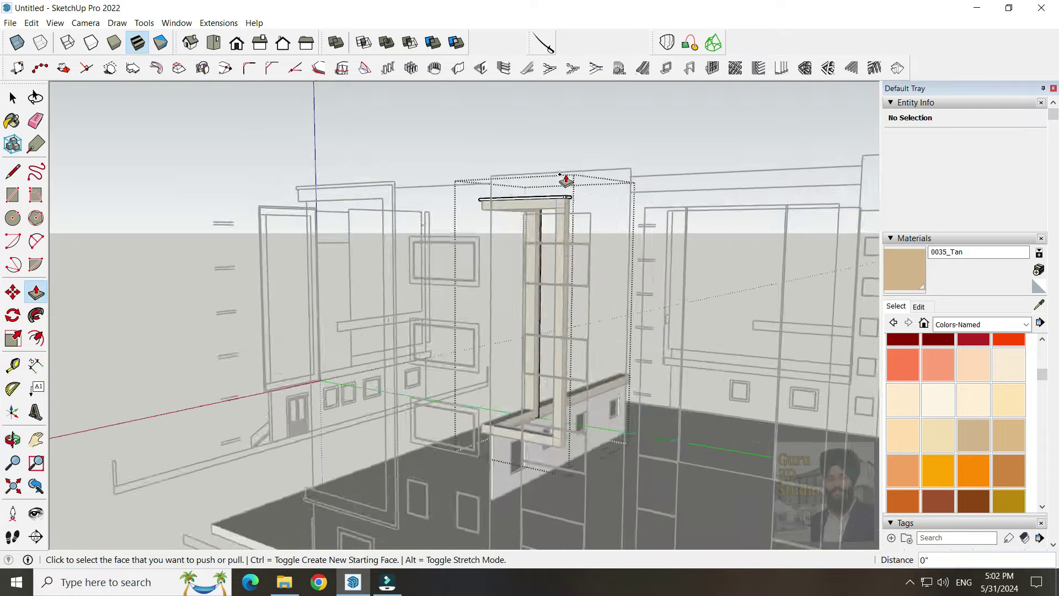
pyautogui.moveTo(567, 180); pyautogui.dragTo(581, 123, button='middle')
pyautogui.scroll(5, 587, 172)
pyautogui.scroll(3, 586, 171)
pyautogui.press('e')
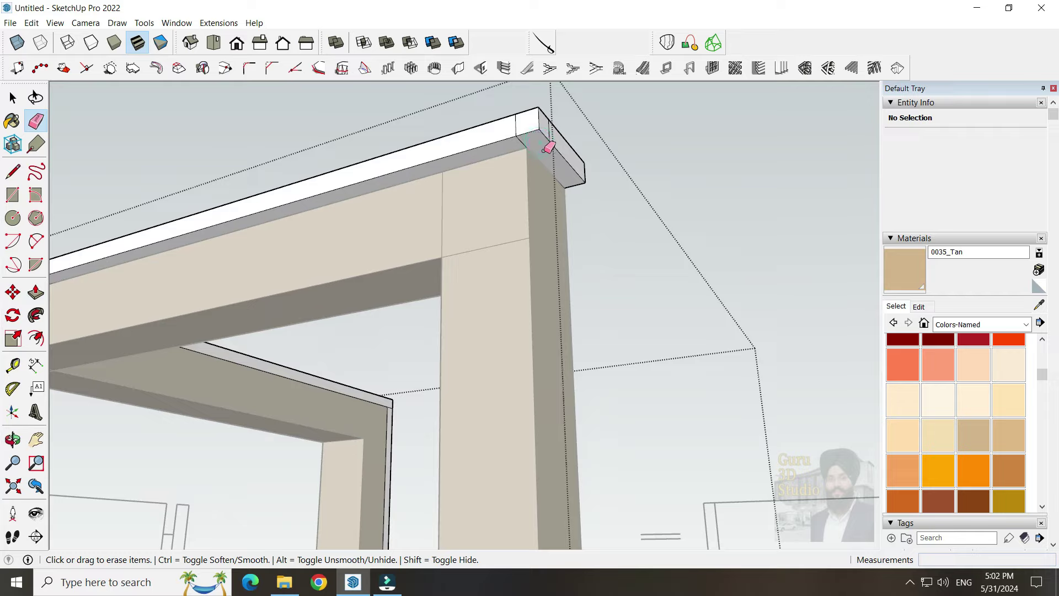
pyautogui.press('p')
pyautogui.click(550, 159)
pyautogui.scroll(-5, 557, 194)
pyautogui.moveTo(558, 218); pyautogui.dragTo(601, 331, button='middle')
pyautogui.scroll(3, 601, 331)
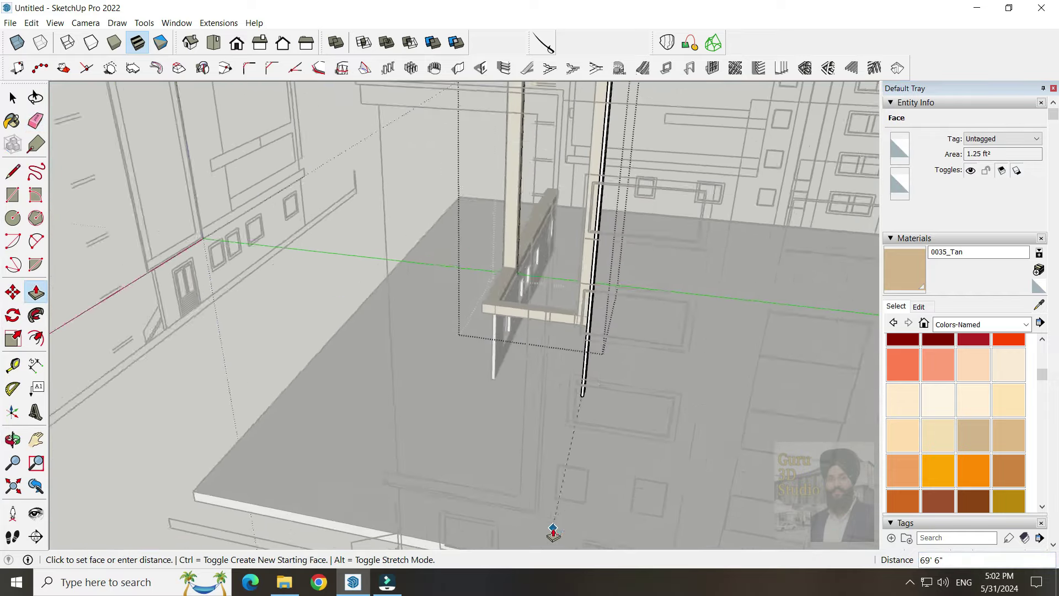
pyautogui.scroll(2, 557, 535)
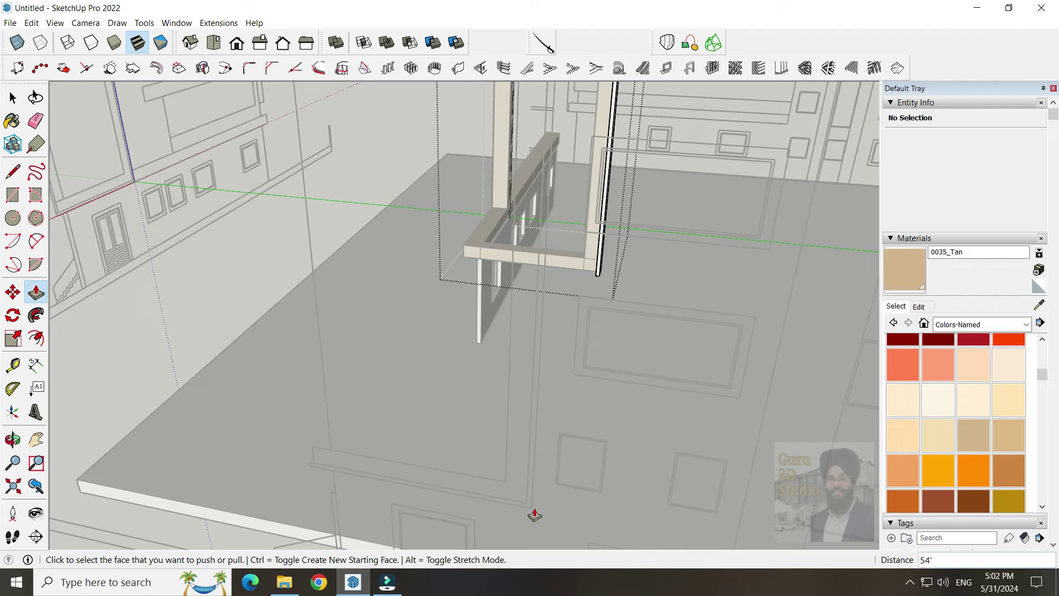
pyautogui.scroll(5, 536, 515)
pyautogui.moveTo(587, 177)
pyautogui.mouseDown(button='middle')
pyautogui.moveTo(607, 248)
pyautogui.moveTo(567, 232)
pyautogui.moveTo(544, 392)
pyautogui.moveTo(584, 381)
pyautogui.moveTo(616, 274)
pyautogui.moveTo(717, 232)
pyautogui.moveTo(669, 251)
pyautogui.moveTo(568, 333)
pyautogui.moveTo(541, 404)
pyautogui.moveTo(506, 366)
pyautogui.moveTo(432, 348)
pyautogui.mouseUp(button='middle')
pyautogui.click(605, 243)
pyautogui.click(792, 189)
pyautogui.moveTo(260, 324)
pyautogui.mouseDown(button='middle')
pyautogui.moveTo(600, 279)
pyautogui.moveTo(615, 300)
pyautogui.moveTo(471, 374)
pyautogui.moveTo(555, 329)
pyautogui.moveTo(691, 205)
pyautogui.mouseUp(button='middle')
pyautogui.moveTo(557, 237); pyautogui.dragTo(843, 300, button='middle')
pyautogui.moveTo(517, 218)
pyautogui.mouseDown(button='middle')
pyautogui.moveTo(411, 284)
pyautogui.moveTo(297, 297)
pyautogui.moveTo(594, 390)
pyautogui.moveTo(519, 402)
pyautogui.moveTo(509, 310)
pyautogui.mouseUp(button='middle')
pyautogui.press('space')
pyautogui.scroll(2, 509, 310)
pyautogui.scroll(-2, 985, 458)
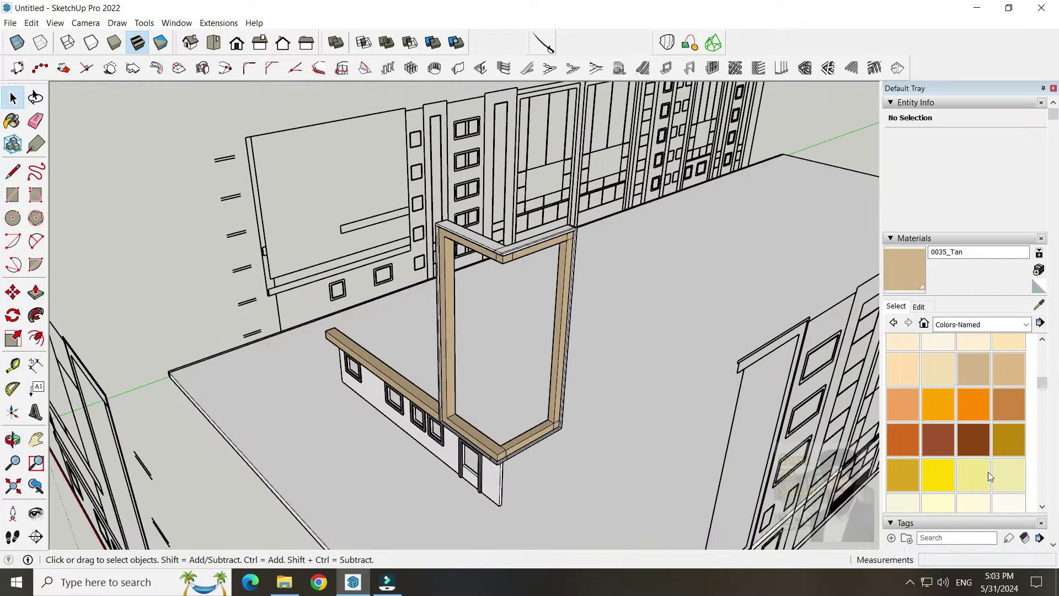
# Paint the frame's pale top faces tan and enter the door frame group
pyautogui.click(572, 225)
pyautogui.scroll(3, 573, 225)
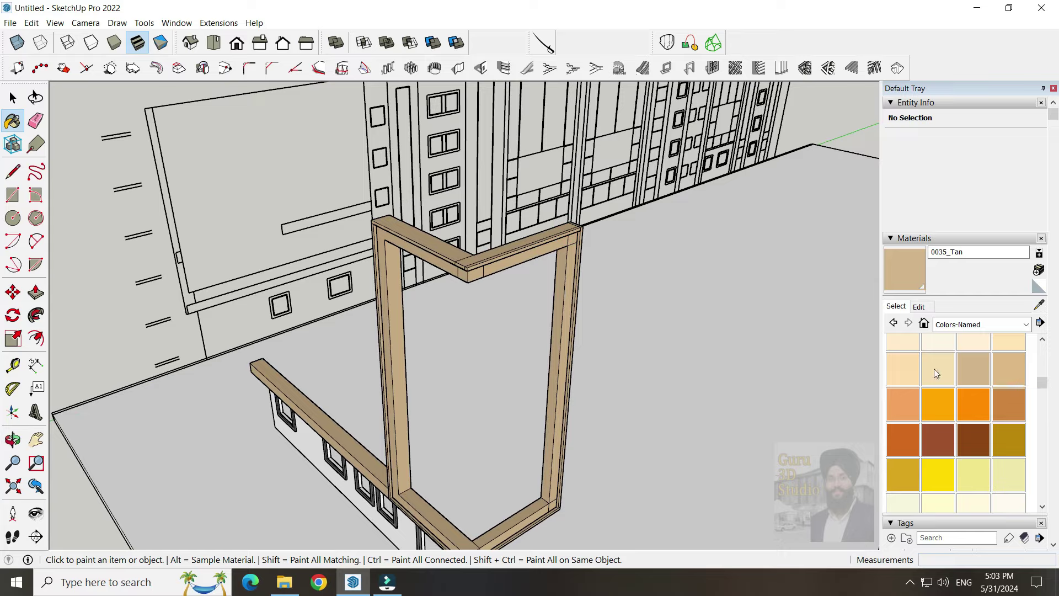
pyautogui.scroll(3, 562, 397)
pyautogui.press('space')
pyautogui.click(563, 390)
pyautogui.doubleClick(564, 377)
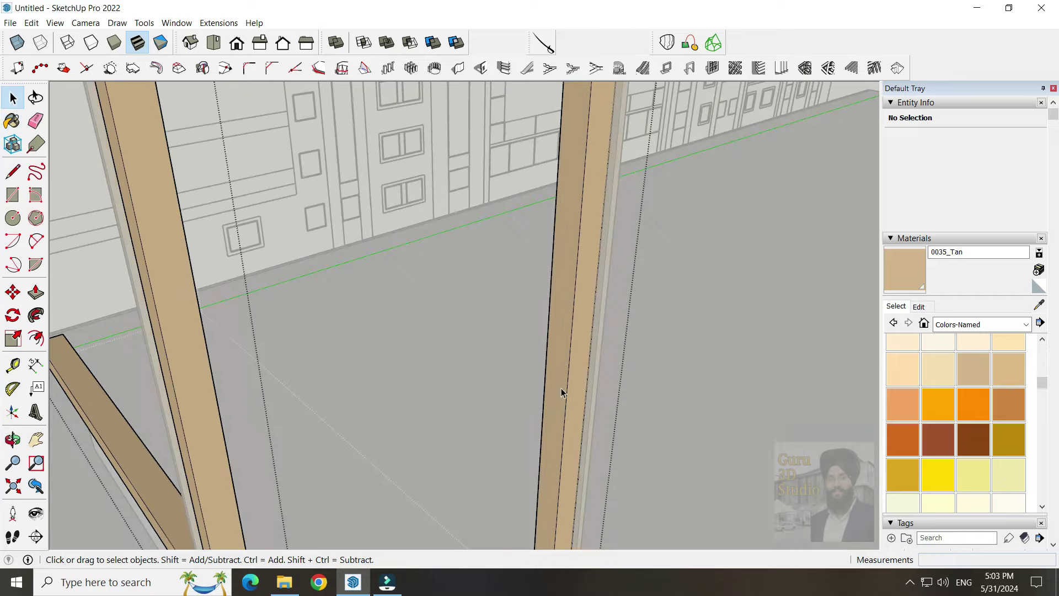
pyautogui.scroll(-5, 670, 335)
pyautogui.moveTo(604, 378); pyautogui.dragTo(473, 355, button='middle')
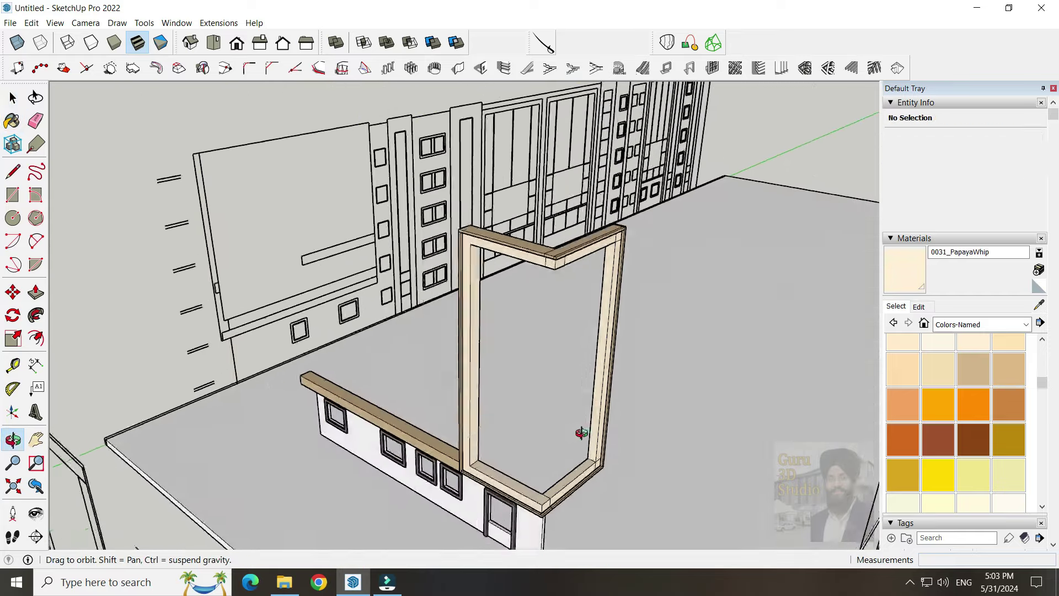
pyautogui.press('space')
pyautogui.scroll(2, 469, 469)
# Group the low wall's top cap and paint it dark grey Color M05
pyautogui.doubleClick(460, 440)
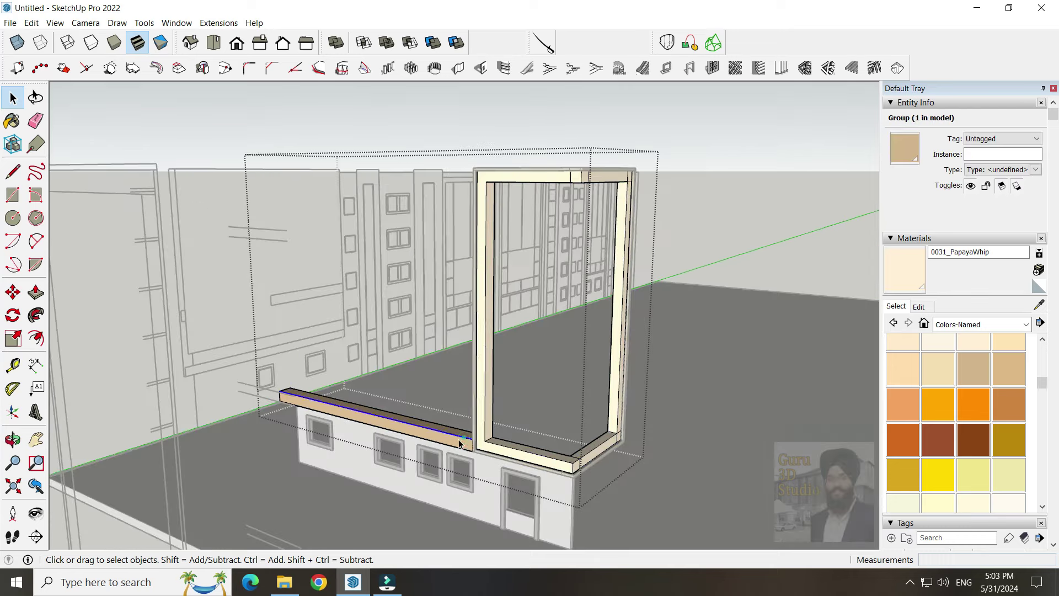
pyautogui.tripleClick(459, 439)
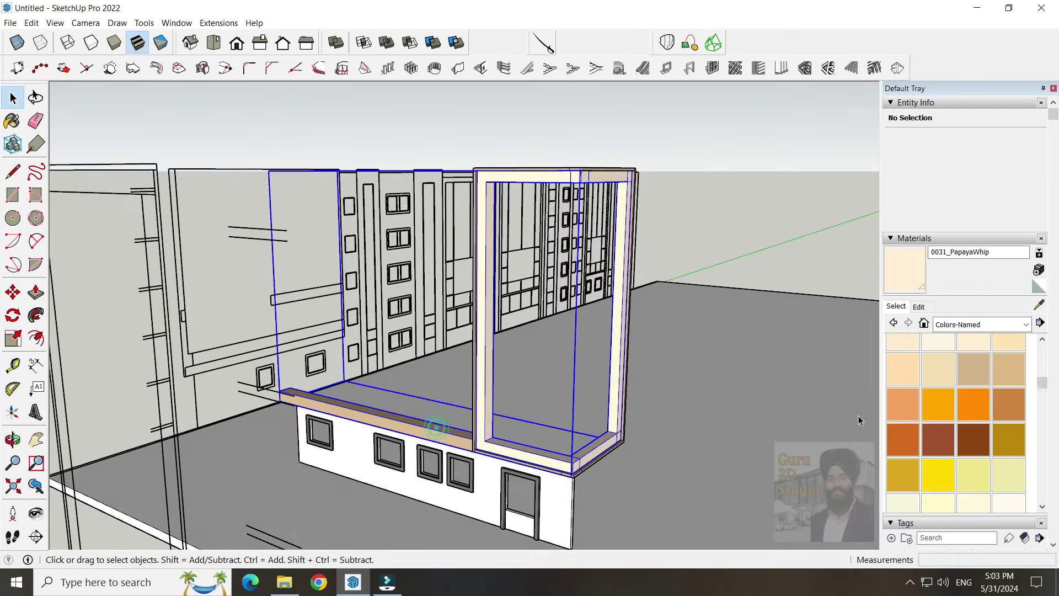
pyautogui.press('g')
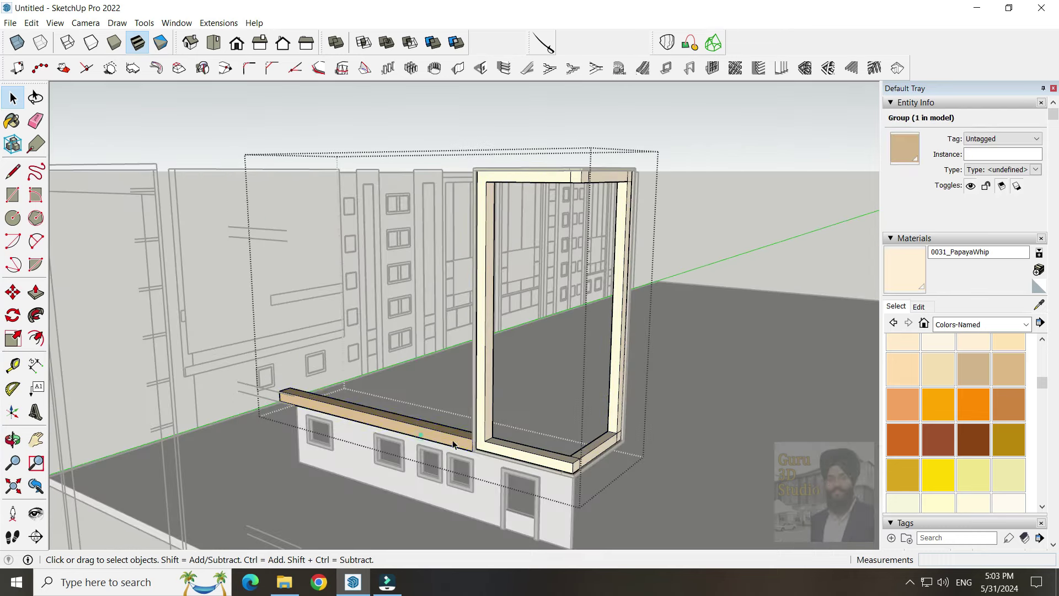
pyautogui.click(1039, 304)
pyautogui.scroll(4, 476, 458)
pyautogui.click(435, 355)
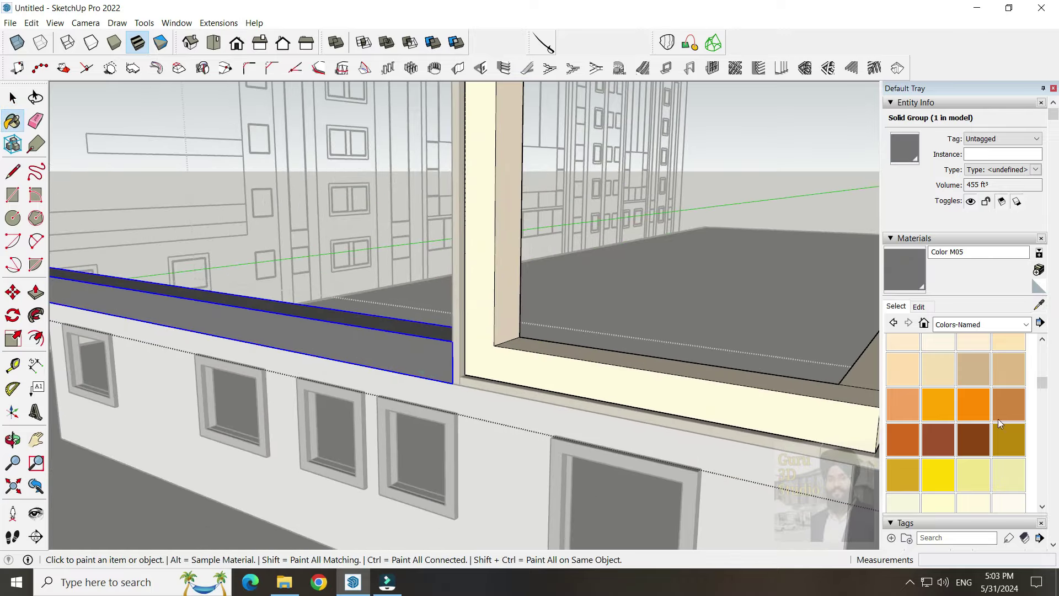
# Orbit to an overhead view, clear the selection and explode the selected group
pyautogui.press('space')
pyautogui.scroll(-5, 469, 364)
pyautogui.moveTo(497, 387)
pyautogui.mouseDown(button='middle')
pyautogui.moveTo(558, 420)
pyautogui.moveTo(531, 383)
pyautogui.moveTo(817, 407)
pyautogui.mouseUp(button='middle')
pyautogui.scroll(3, 545, 408)
pyautogui.scroll(-3, 545, 409)
pyautogui.click(531, 383)
pyautogui.click(578, 254)
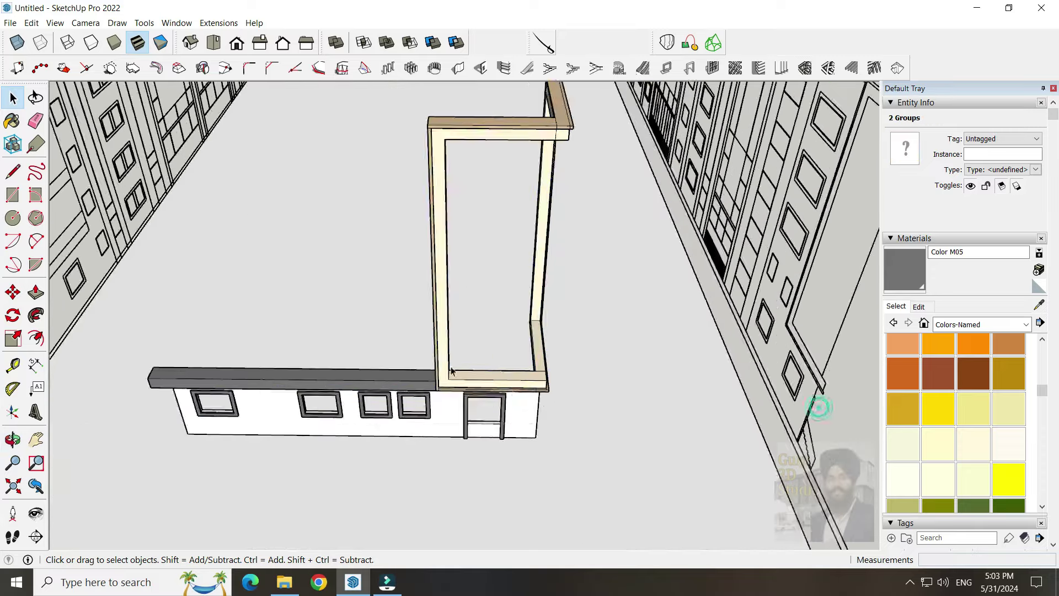
# Draw a tall rectangular panel on the wall and make it a group
pyautogui.scroll(3, 424, 359)
pyautogui.scroll(2, 569, 401)
pyautogui.scroll(-4, 570, 401)
pyautogui.moveTo(570, 401); pyautogui.dragTo(742, 432, button='middle')
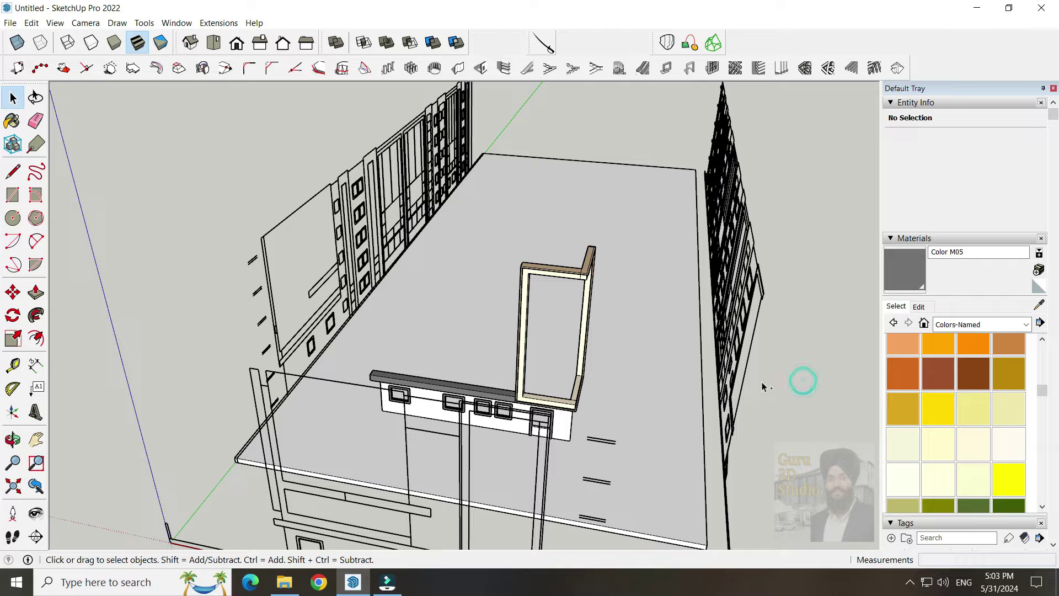
pyautogui.moveTo(763, 387); pyautogui.dragTo(357, 354, button='middle')
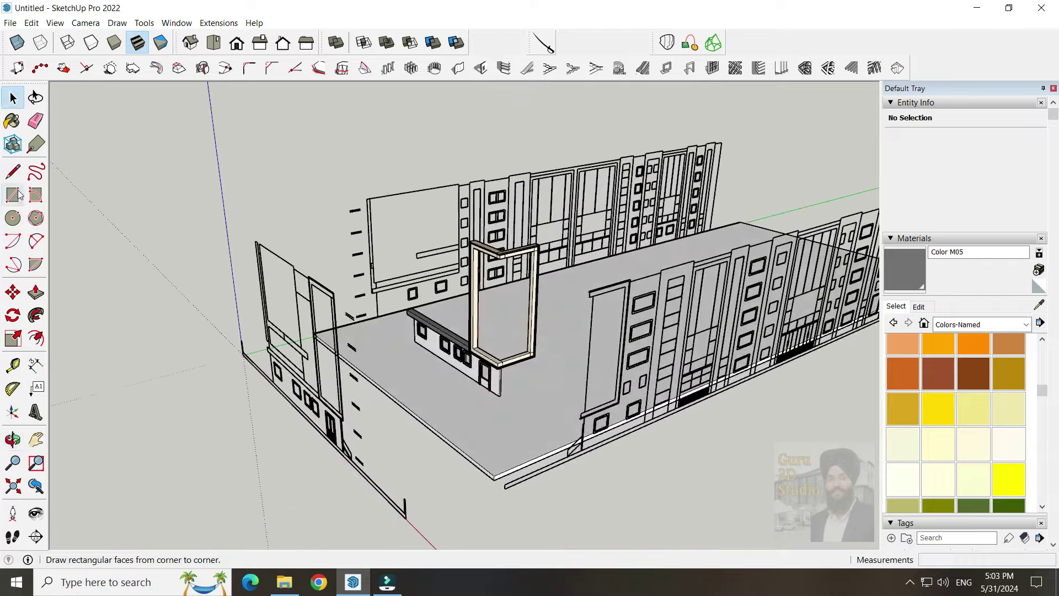
pyautogui.scroll(5, 601, 336)
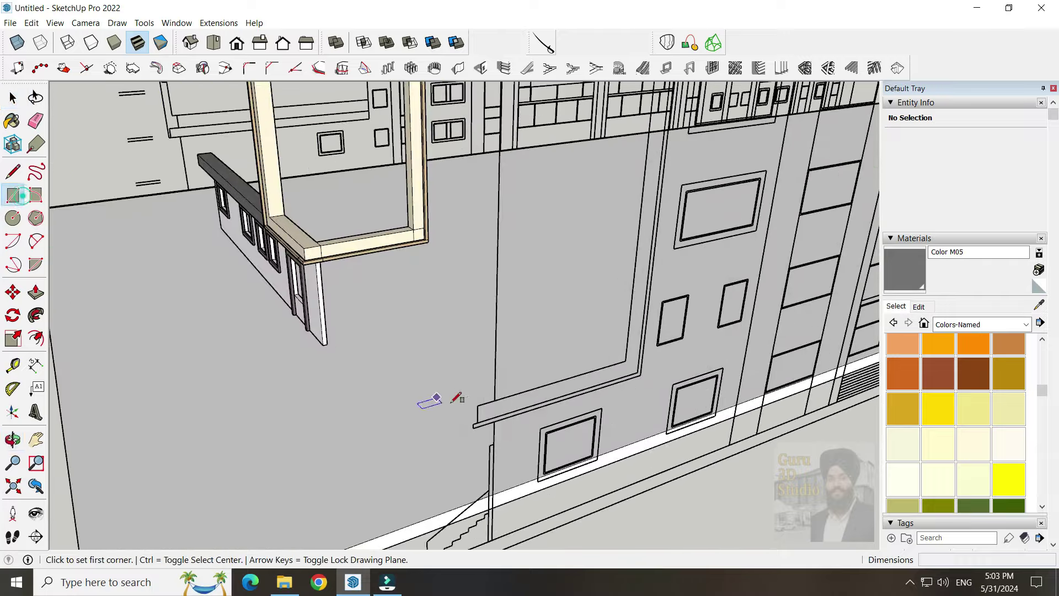
pyautogui.click(473, 425)
pyautogui.scroll(-5, 473, 425)
pyautogui.click(528, 302)
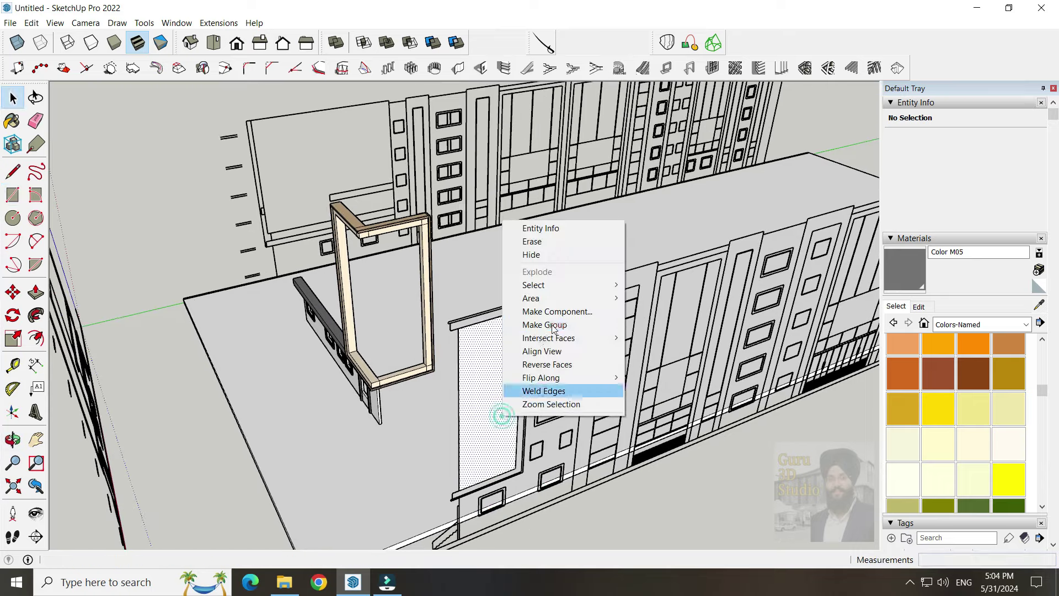
pyautogui.click(546, 303)
pyautogui.scroll(2, 493, 484)
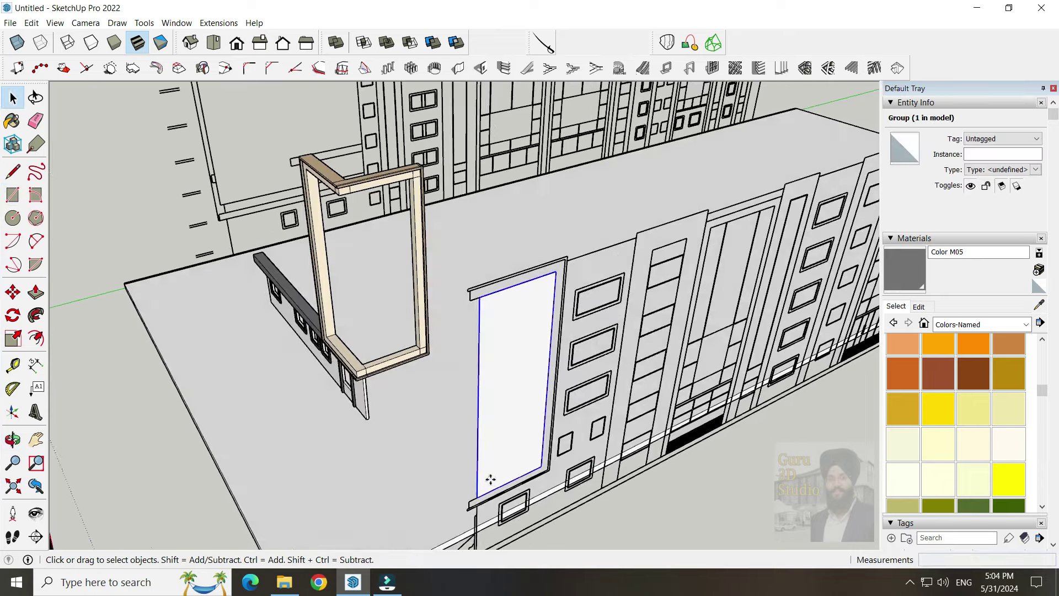
# Move the panel group into the corner frame's inner corner
pyautogui.press('m')
pyautogui.moveTo(491, 479); pyautogui.dragTo(569, 461, button='middle')
pyautogui.scroll(3, 530, 353)
pyautogui.moveTo(530, 353)
pyautogui.mouseDown(button='middle')
pyautogui.moveTo(569, 364)
pyautogui.moveTo(539, 353)
pyautogui.mouseUp(button='middle')
pyautogui.scroll(2, 540, 350)
pyautogui.scroll(-5, 539, 353)
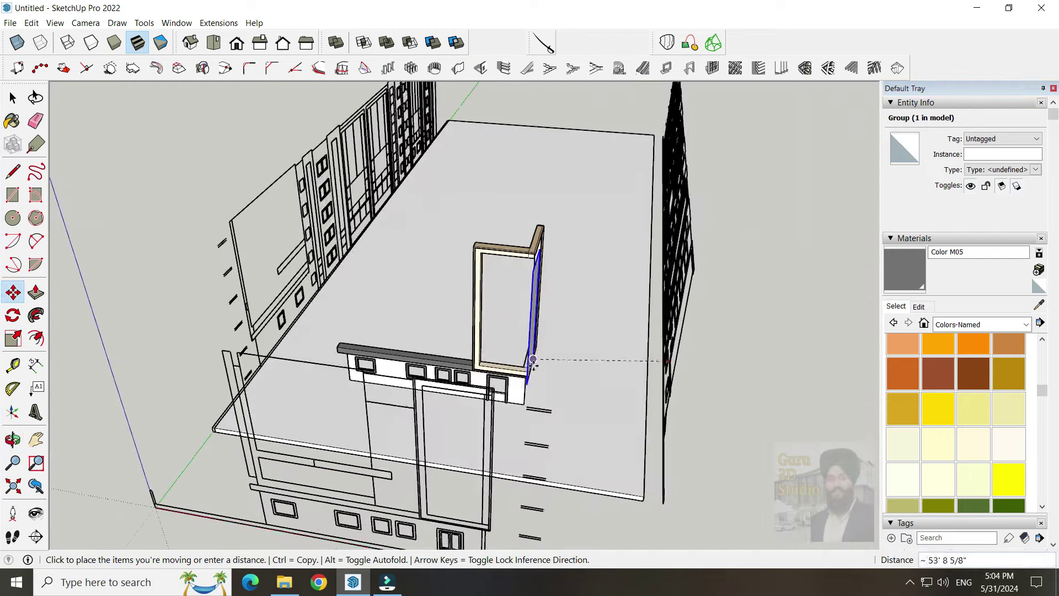
pyautogui.scroll(5, 513, 353)
pyautogui.scroll(2, 518, 345)
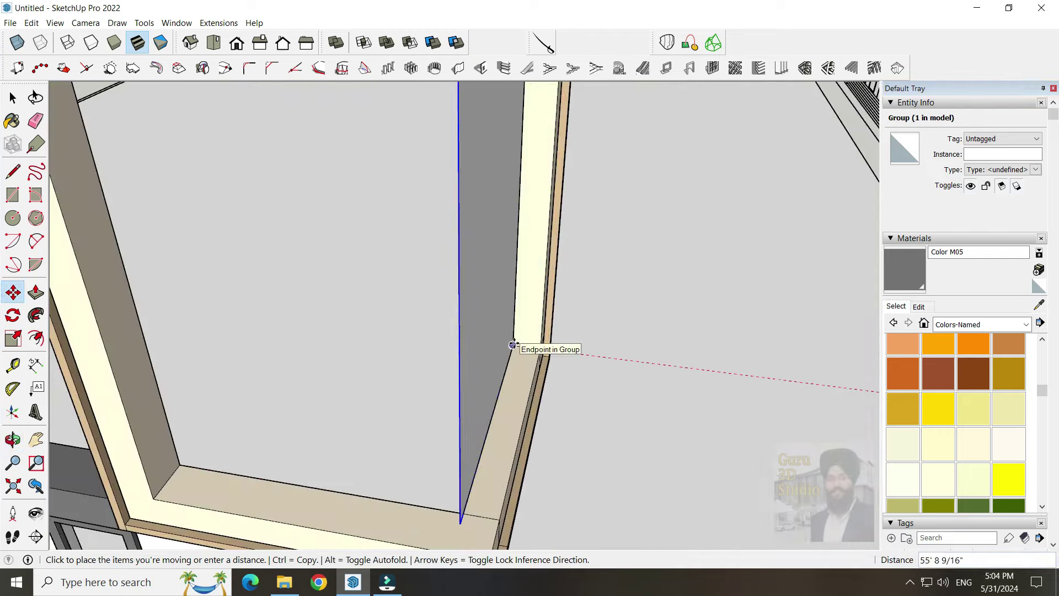
pyautogui.click(513, 345)
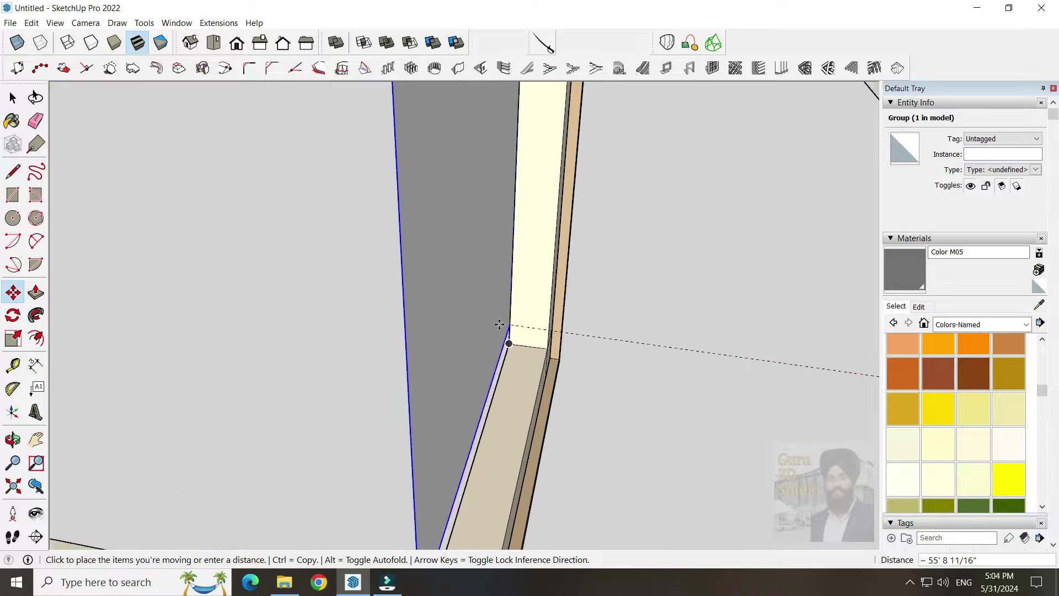
# Orbit to review the whole building, then open the panel group for editing
pyautogui.press('space')
pyautogui.scroll(-5, 513, 353)
pyautogui.moveTo(513, 354); pyautogui.dragTo(417, 400, button='middle')
pyautogui.moveTo(391, 528)
pyautogui.mouseDown(button='middle')
pyautogui.moveTo(484, 419)
pyautogui.moveTo(507, 458)
pyautogui.mouseUp(button='middle')
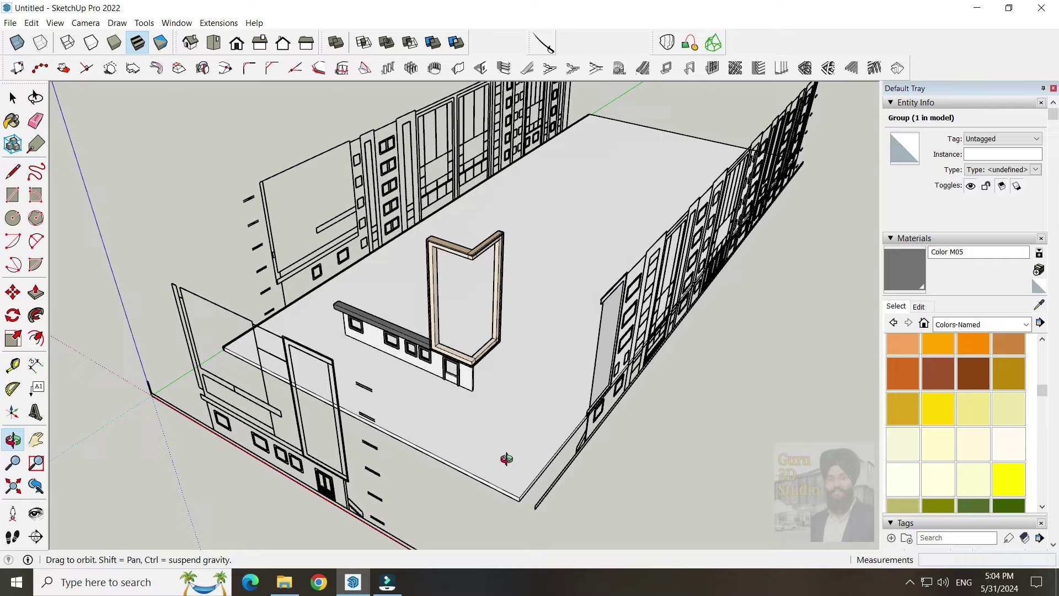
pyautogui.scroll(2, 541, 358)
pyautogui.scroll(3, 541, 359)
pyautogui.scroll(2, 547, 375)
pyautogui.doubleClick(552, 394)
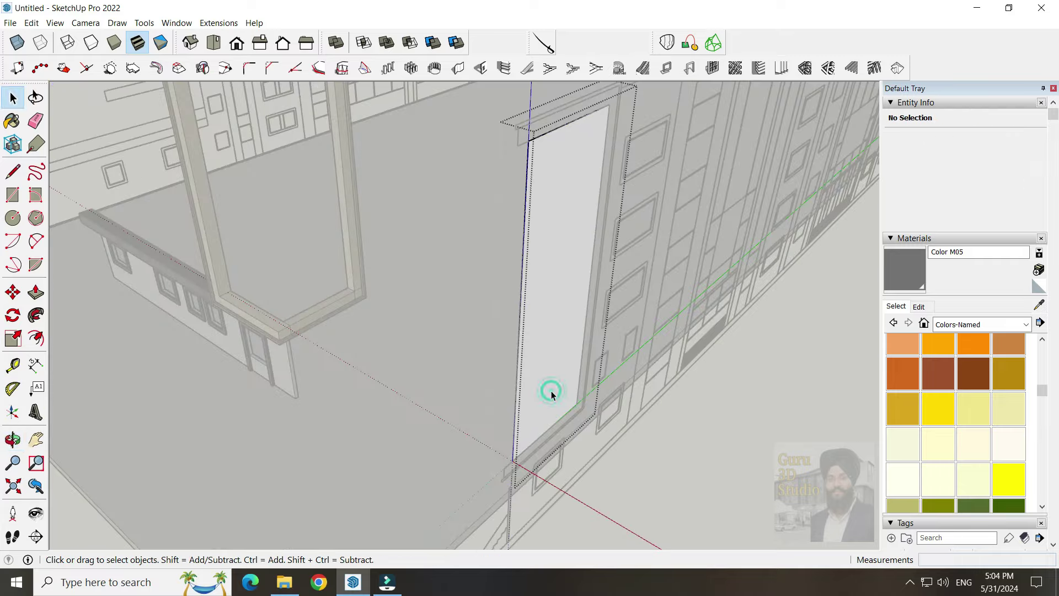
# Push/Pull the corner panel into a box, then push its side in to make it thin
pyautogui.click(548, 397)
pyautogui.moveTo(548, 396)
pyautogui.mouseDown(button='middle')
pyautogui.moveTo(586, 413)
pyautogui.moveTo(429, 493)
pyautogui.mouseUp(button='middle')
pyautogui.moveTo(352, 436)
pyautogui.mouseDown(button='middle')
pyautogui.moveTo(532, 449)
pyautogui.moveTo(390, 342)
pyautogui.mouseUp(button='middle')
pyautogui.click(390, 343)
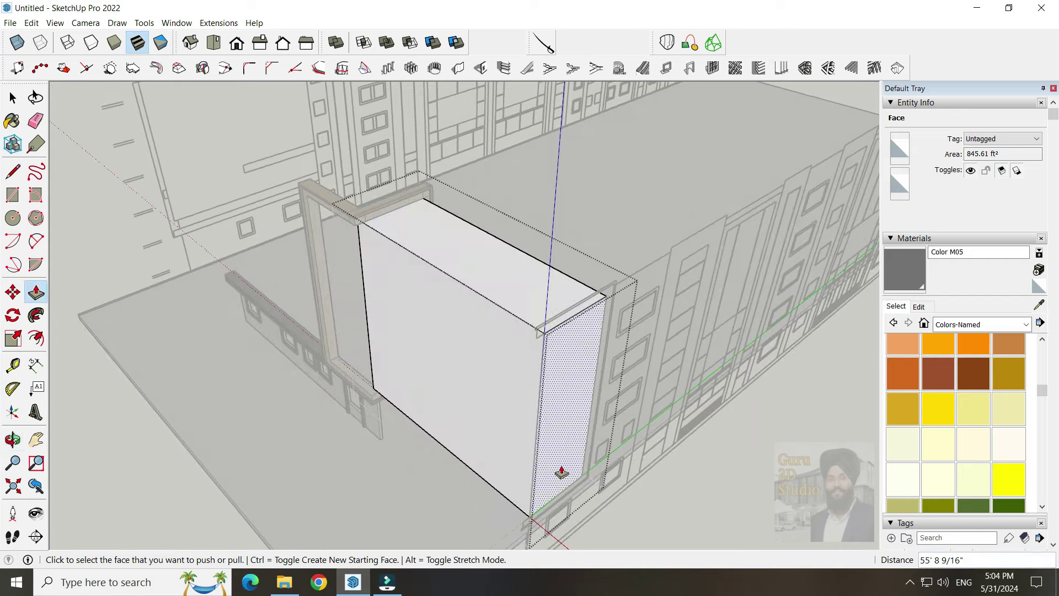
pyautogui.click(562, 473)
# Rotate-copy the thin panel 90° about the frame corner onto the other side
pyautogui.press('space')
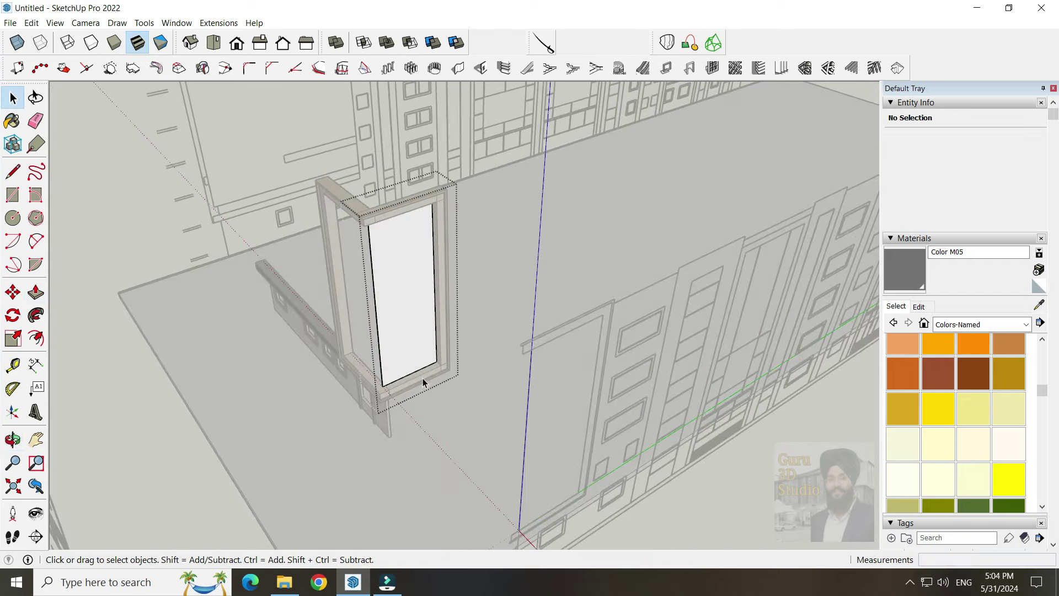
pyautogui.moveTo(426, 378); pyautogui.dragTo(385, 359, button='middle')
pyautogui.click(386, 359)
pyautogui.click(13, 315)
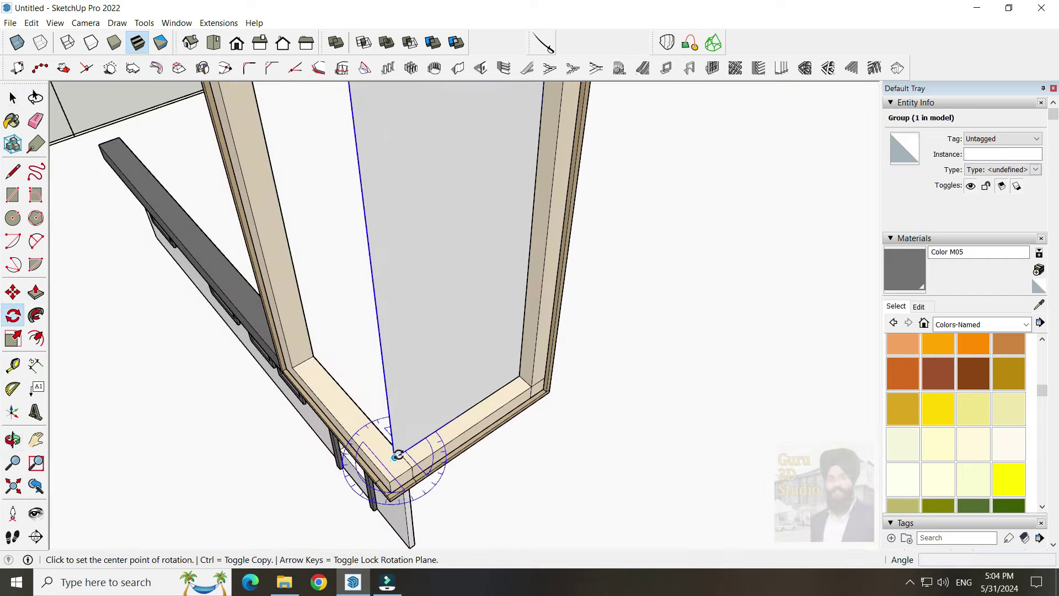
pyautogui.click(426, 439)
pyautogui.click(337, 378)
pyautogui.scroll(3, 397, 503)
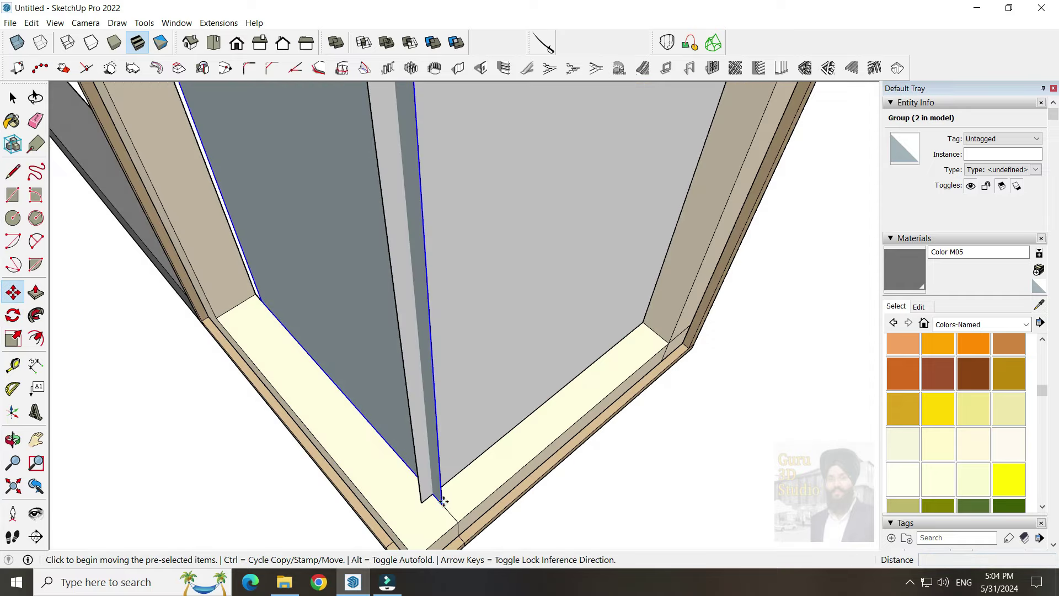
pyautogui.scroll(-3, 499, 499)
pyautogui.rightClick(355, 161)
pyautogui.press('space')
# Paint both corner panels with Translucent Glass Block Dark from the glass and mirror materials
pyautogui.scroll(-5, 508, 431)
pyautogui.moveTo(508, 430); pyautogui.dragTo(581, 434, button='middle')
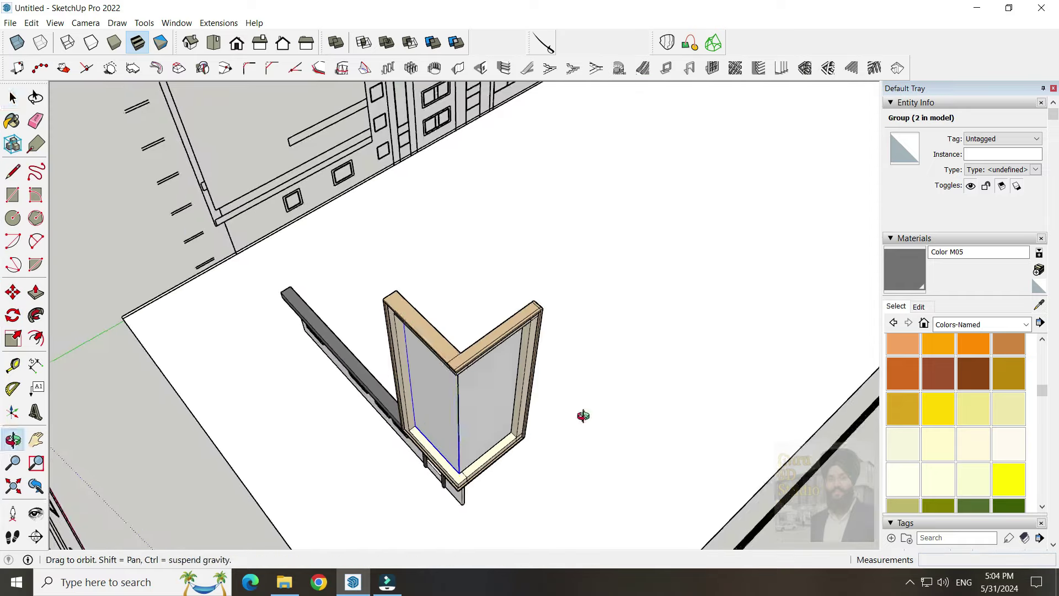
pyautogui.scroll(-3, 582, 434)
pyautogui.click(957, 394)
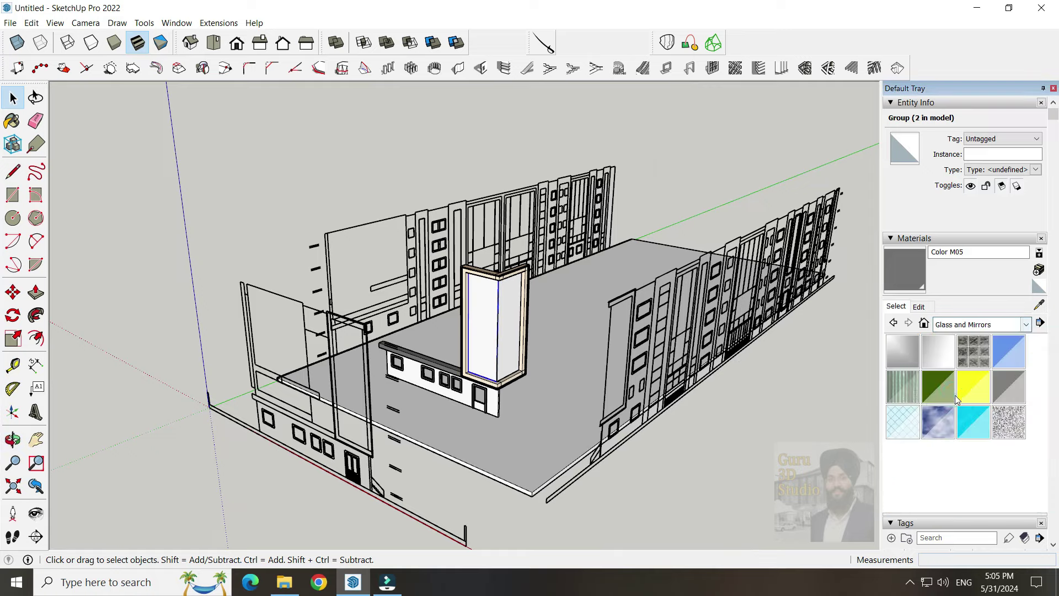
pyautogui.press('space')
pyautogui.scroll(3, 514, 312)
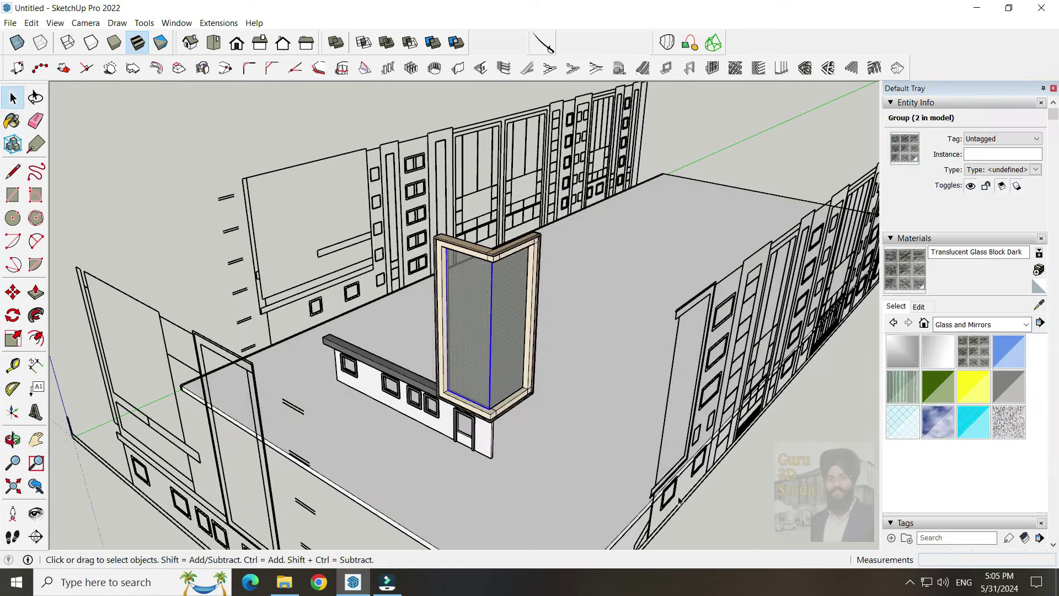
pyautogui.click(709, 466)
pyautogui.scroll(-5, 710, 466)
pyautogui.scroll(2, 572, 422)
# Save the model as DIMS.skp in the project folder under From 18.02.23
pyautogui.hotkey('ctrl', 's')
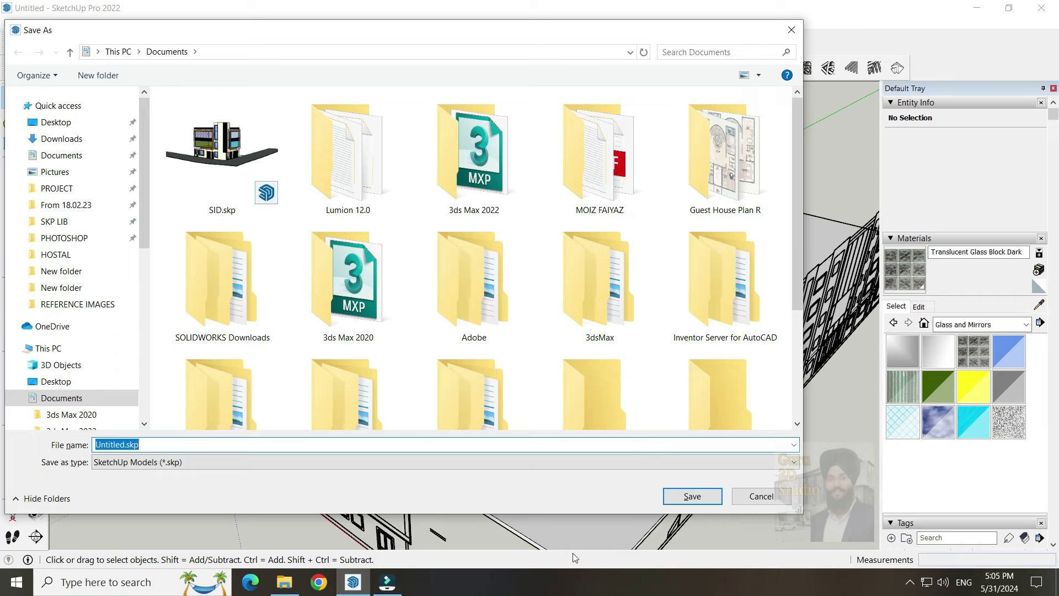
pyautogui.scroll(-1, 600, 405)
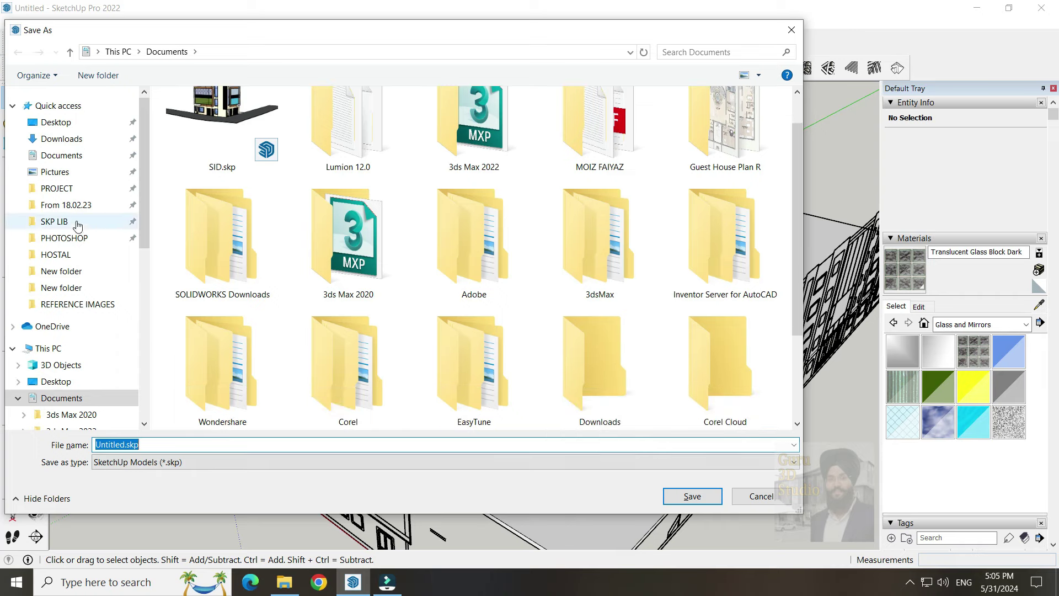
pyautogui.click(77, 207)
pyautogui.doubleClick(199, 121)
pyautogui.write('IMS')
pyautogui.press('Return')
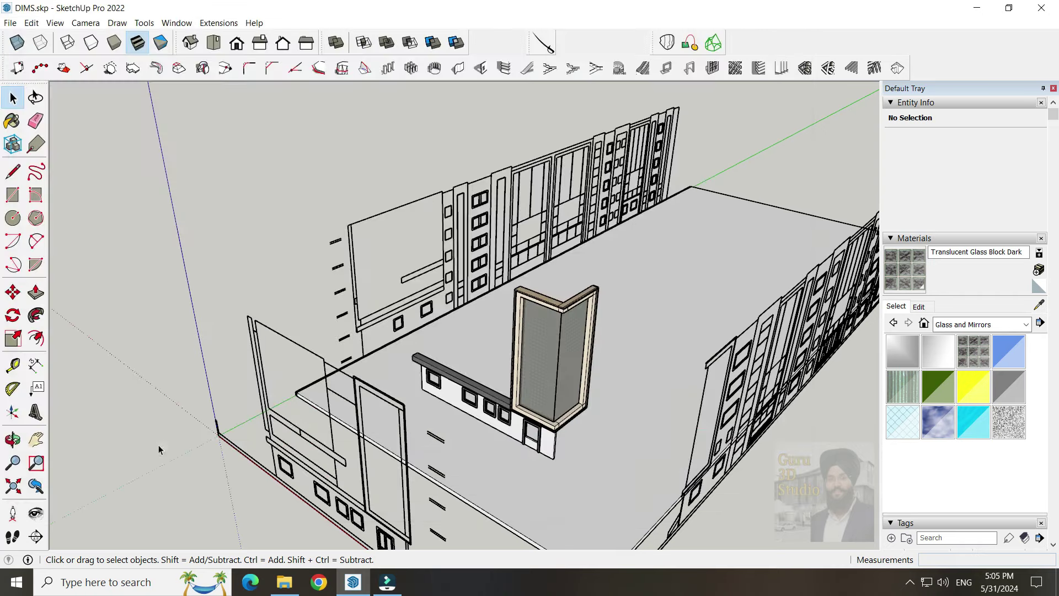
# Orbit and zoom around the saved model to bring the facade windows into view
pyautogui.moveTo(158, 444); pyautogui.dragTo(691, 527, button='middle')
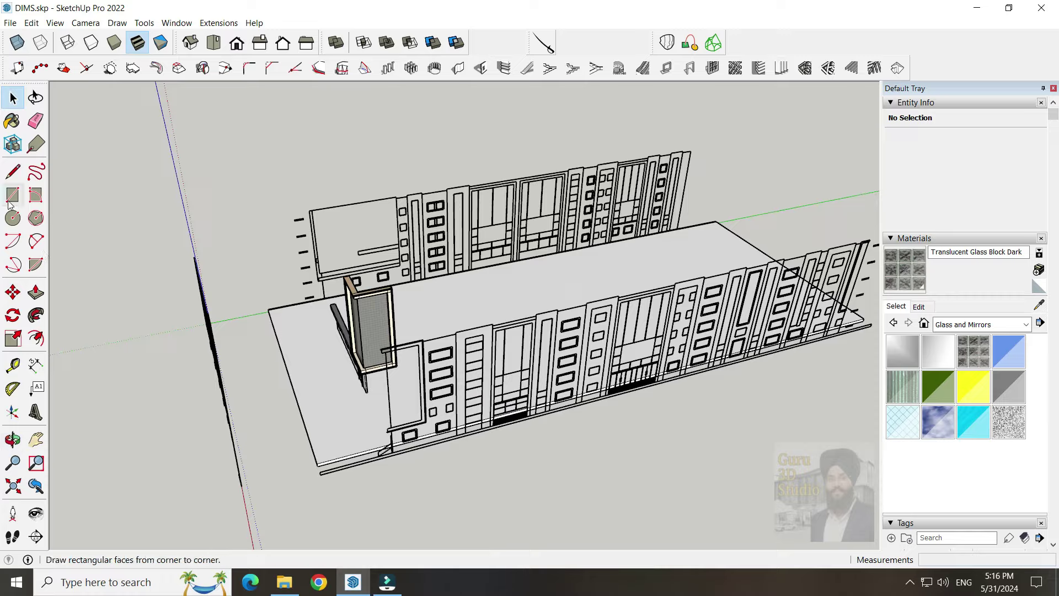
pyautogui.scroll(5, 634, 371)
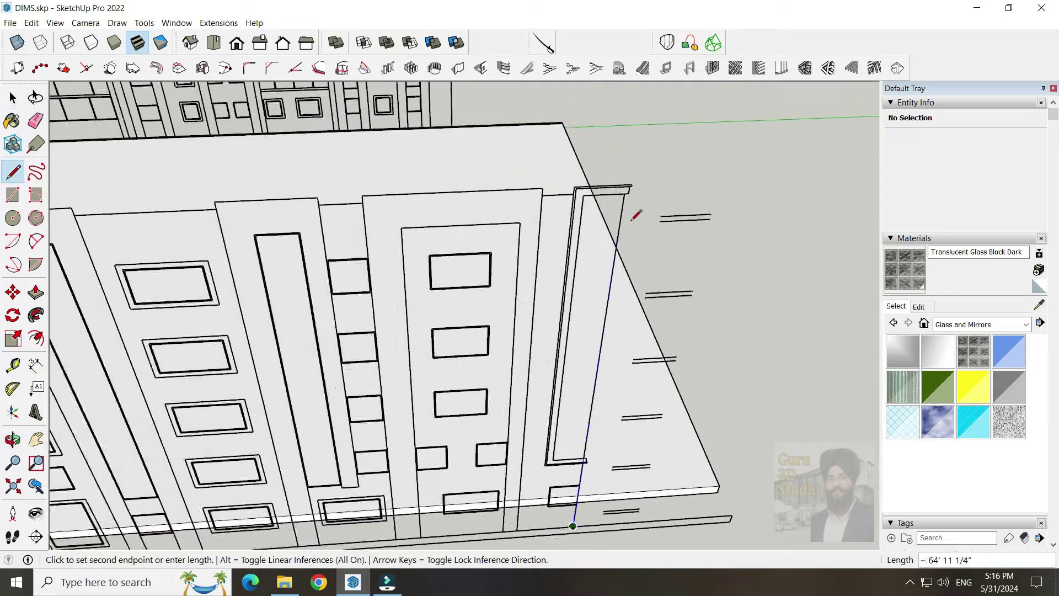
pyautogui.scroll(3, 528, 173)
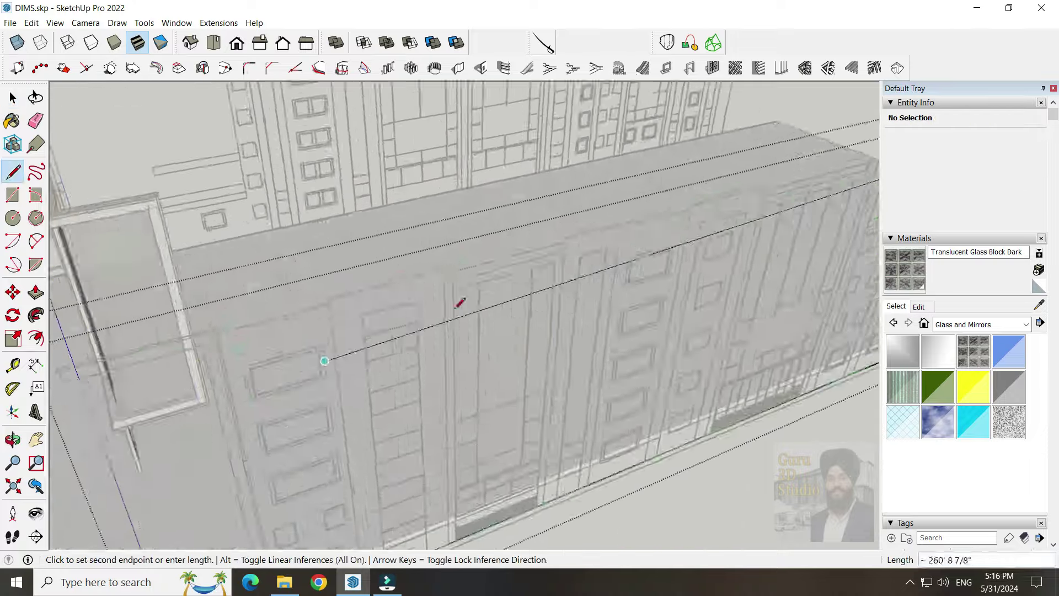
pyautogui.scroll(5, 342, 351)
pyautogui.scroll(3, 516, 366)
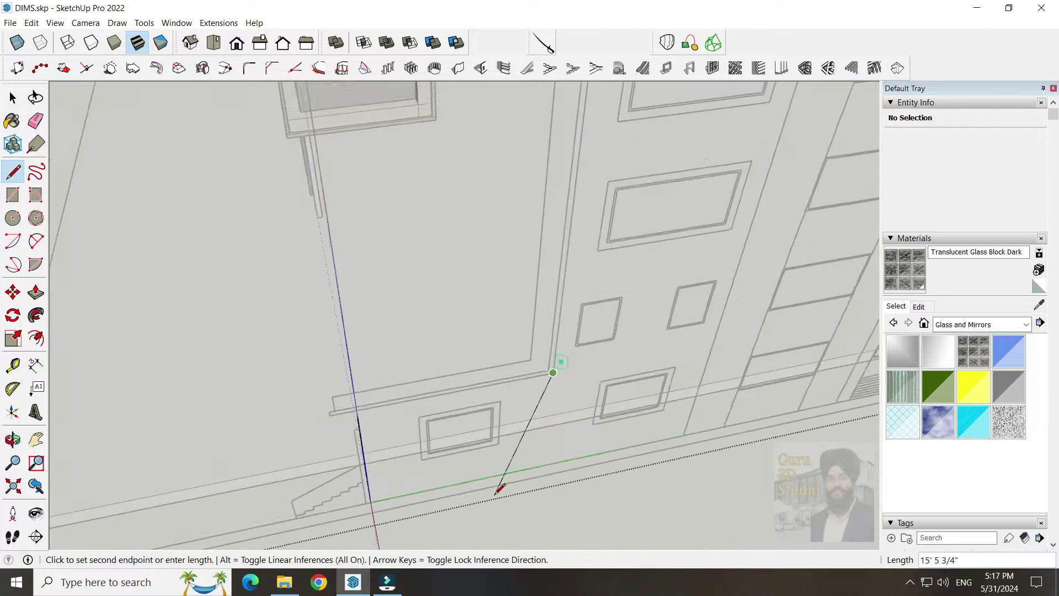
pyautogui.scroll(-2, 496, 485)
pyautogui.press('e')
pyautogui.moveTo(543, 246)
pyautogui.mouseDown(button='middle')
pyautogui.moveTo(816, 236)
pyautogui.moveTo(771, 189)
pyautogui.mouseUp(button='middle')
pyautogui.scroll(3, 816, 232)
pyautogui.scroll(3, 795, 229)
pyautogui.press('l')
pyautogui.scroll(-2, 688, 239)
pyautogui.moveTo(688, 239)
pyautogui.mouseDown(button='middle')
pyautogui.moveTo(591, 166)
pyautogui.moveTo(614, 159)
pyautogui.mouseUp(button='middle')
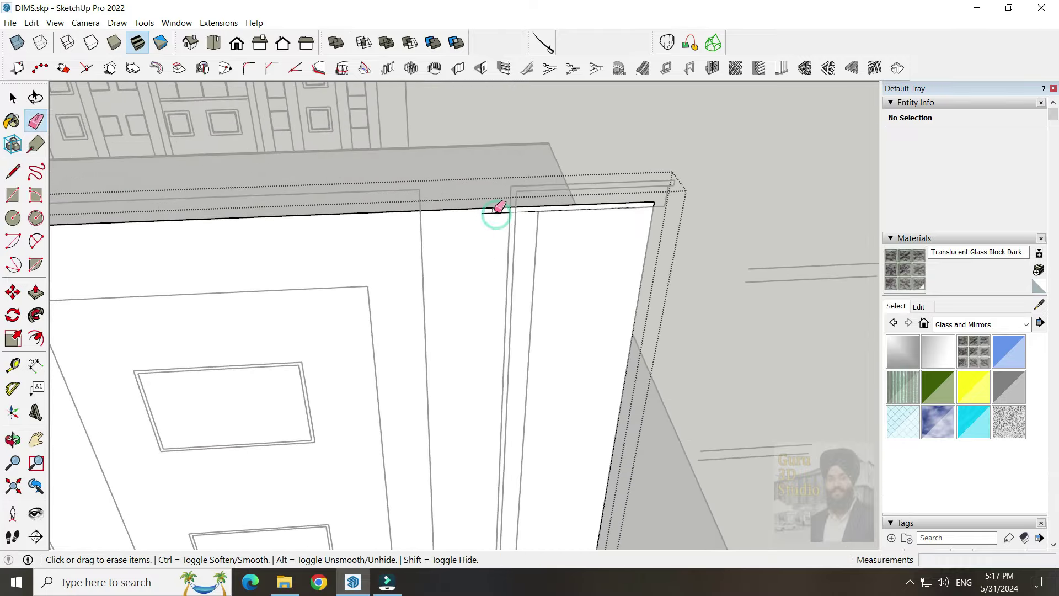
pyautogui.scroll(-5, 713, 200)
# Draw rectangle panes filling the upper facade window frames
pyautogui.press('r')
pyautogui.scroll(5, 521, 209)
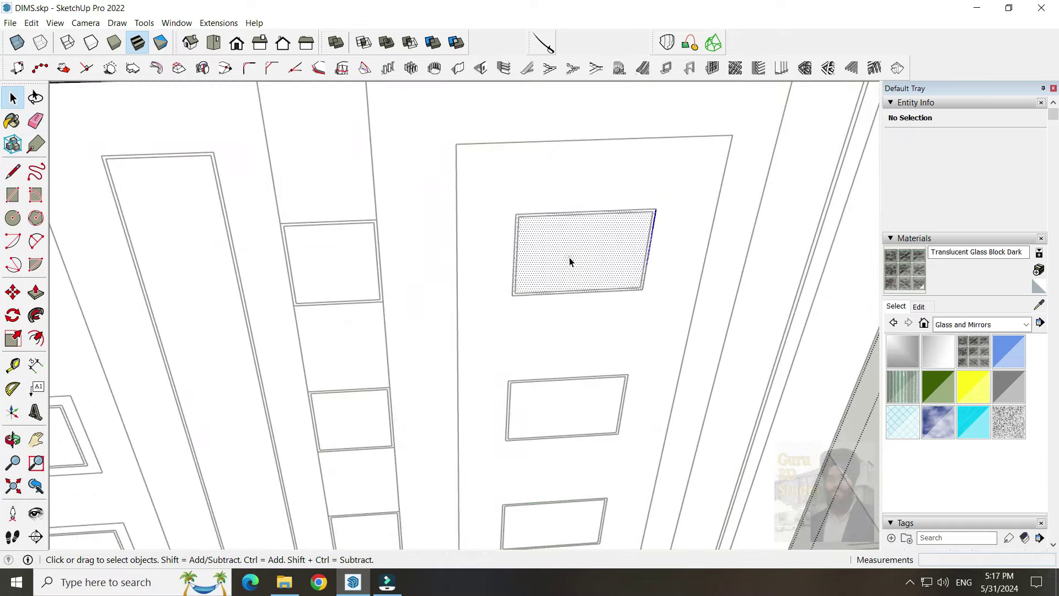
pyautogui.scroll(2, 483, 224)
pyautogui.press('m')
pyautogui.click(575, 435)
pyautogui.scroll(-3, 584, 284)
pyautogui.scroll(3, 544, 287)
pyautogui.press('space')
pyautogui.scroll(3, 434, 406)
pyautogui.press('r')
pyautogui.click(426, 393)
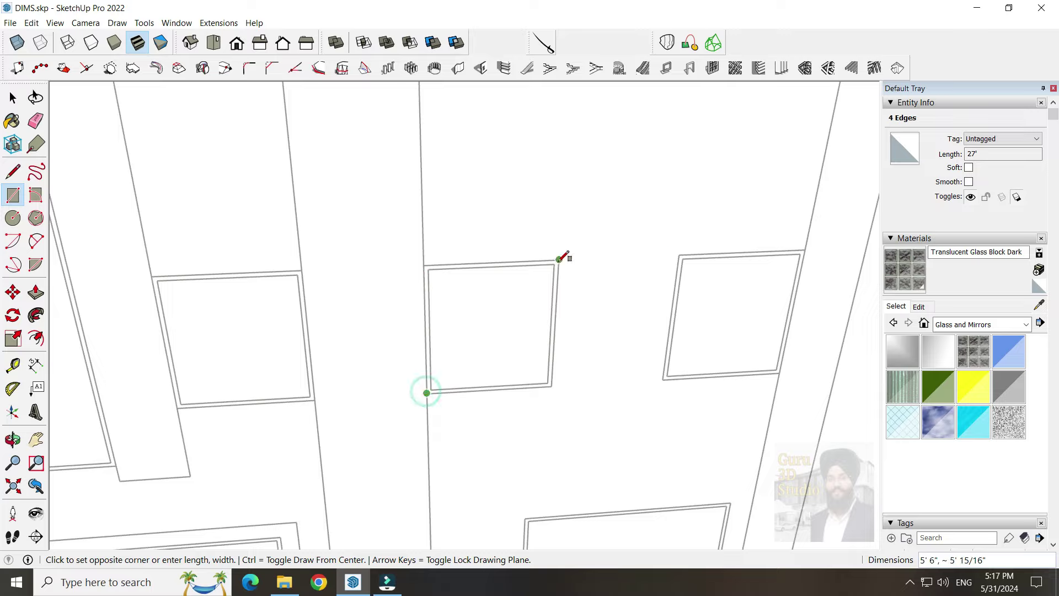
pyautogui.click(780, 372)
pyautogui.scroll(-3, 560, 324)
pyautogui.click(528, 444)
pyautogui.click(702, 367)
pyautogui.press('space')
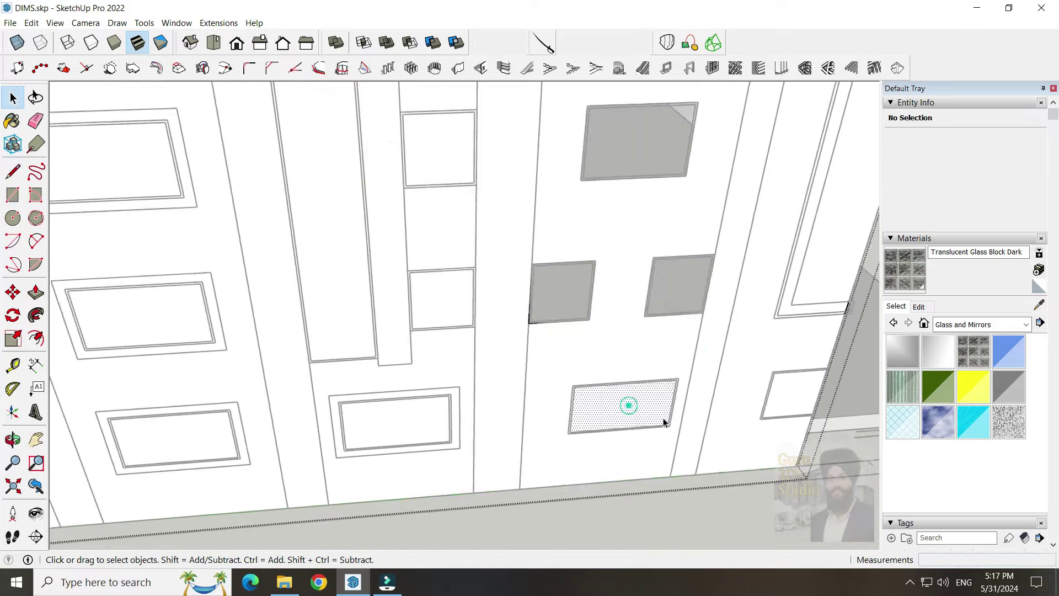
# Select the large facade face and start a line across it
pyautogui.moveTo(629, 406); pyautogui.dragTo(653, 401, button='middle')
pyautogui.scroll(-3, 653, 401)
pyautogui.click(662, 236)
pyautogui.scroll(2, 662, 236)
pyautogui.press('l')
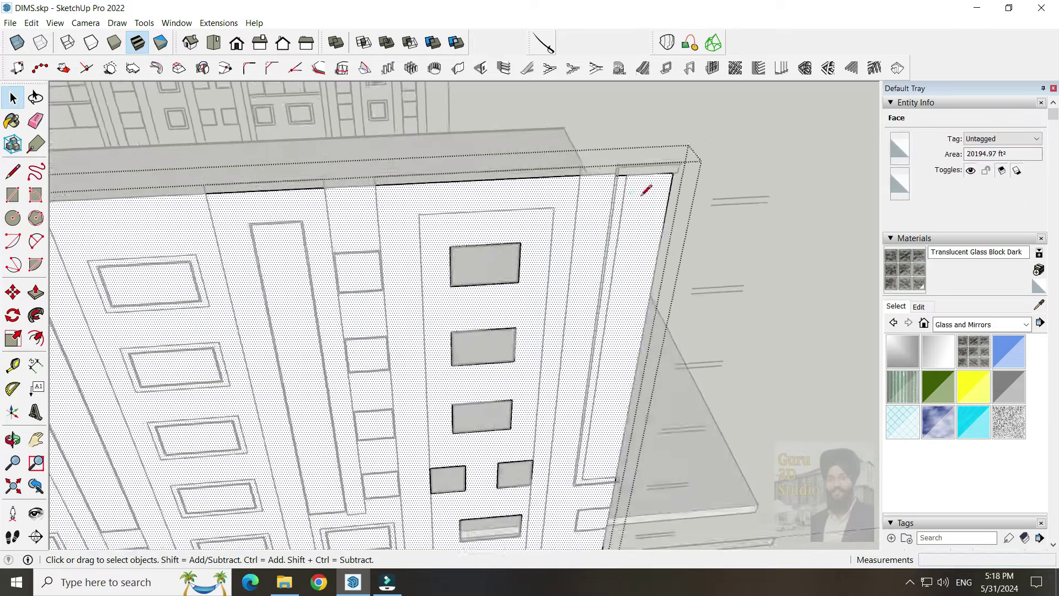
pyautogui.click(611, 260)
pyautogui.scroll(3, 606, 420)
pyautogui.scroll(3, 562, 393)
pyautogui.press('r')
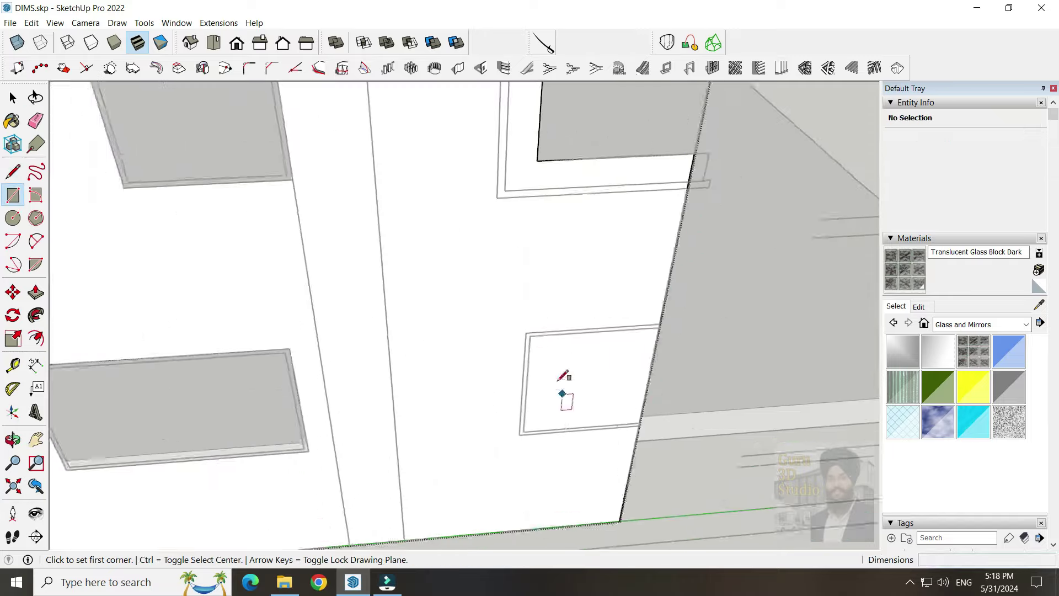
pyautogui.scroll(-3, 653, 420)
pyautogui.scroll(-2, 679, 366)
pyautogui.scroll(5, 574, 440)
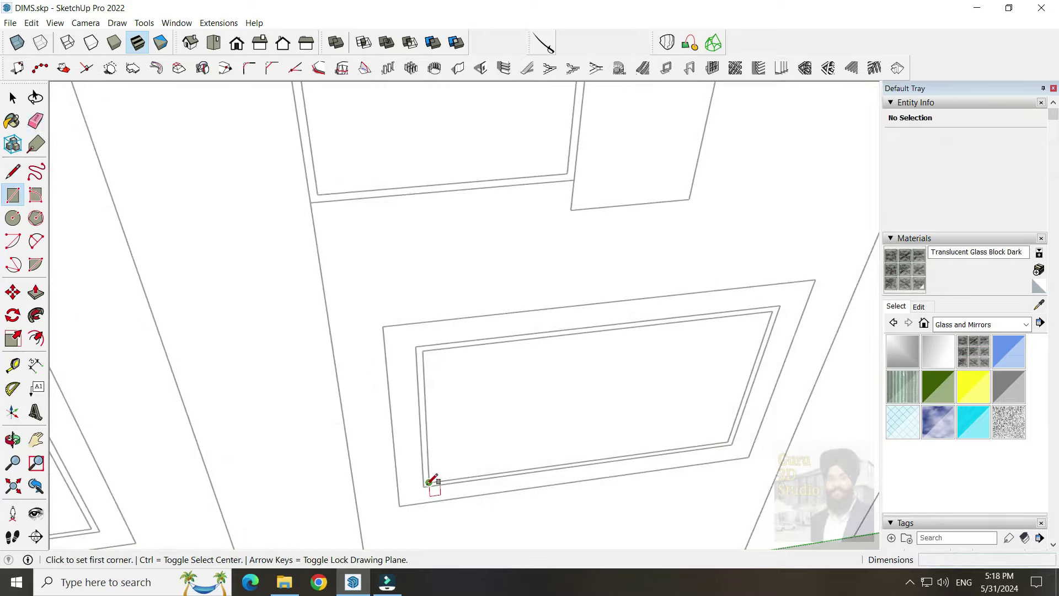
pyautogui.scroll(-5, 520, 395)
pyautogui.press('r')
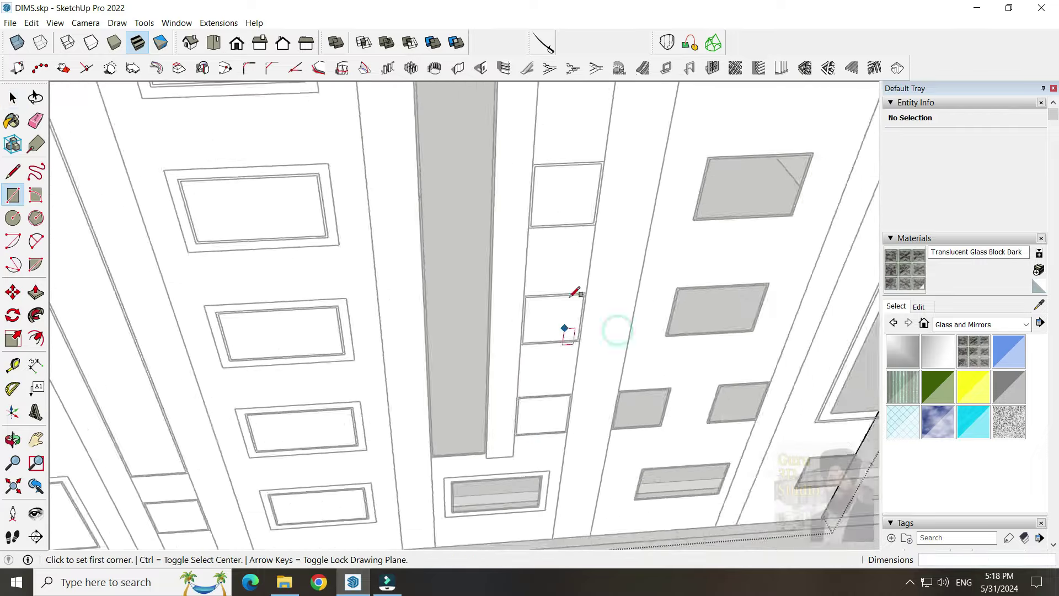
# Copy a finished pane with Move+Ctrl into the window frame below
pyautogui.press('space')
pyautogui.keyDown('shift'); pyautogui.moveTo(574, 292); pyautogui.dragTo(558, 325, button='middle'); pyautogui.keyUp('shift')
pyautogui.click(527, 450)
pyautogui.moveTo(499, 387); pyautogui.dragTo(593, 464)
pyautogui.press('m')
pyautogui.scroll(3, 552, 452)
pyautogui.press('ctrl')
pyautogui.click(556, 446)
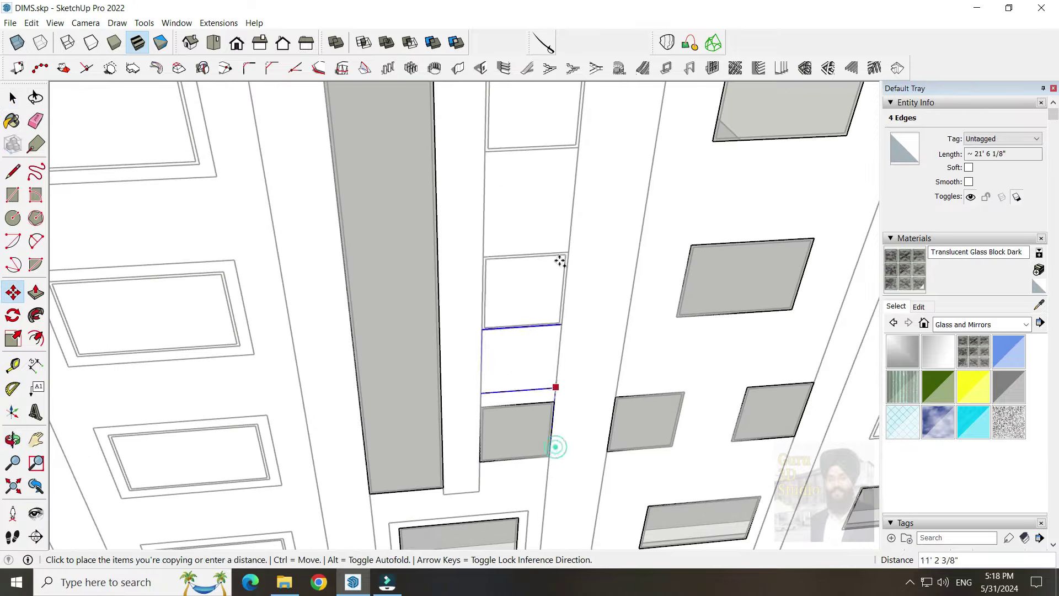
# Set the first corner of a tall pane in another facade window frame
pyautogui.press('r')
pyautogui.scroll(5, 331, 215)
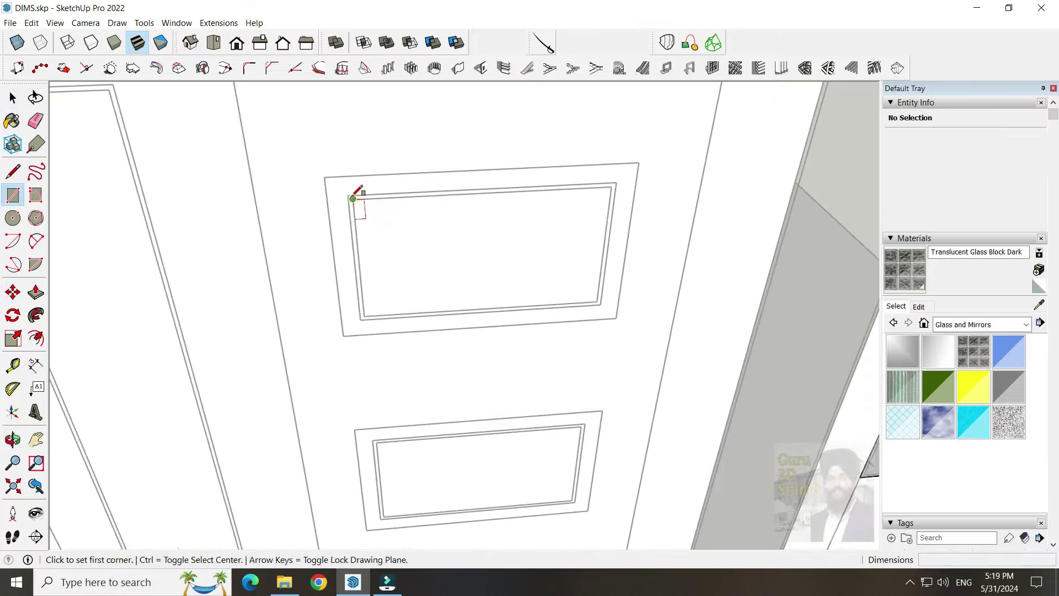
pyautogui.scroll(-10, 597, 249)
pyautogui.moveTo(597, 248); pyautogui.dragTo(587, 263, button='middle')
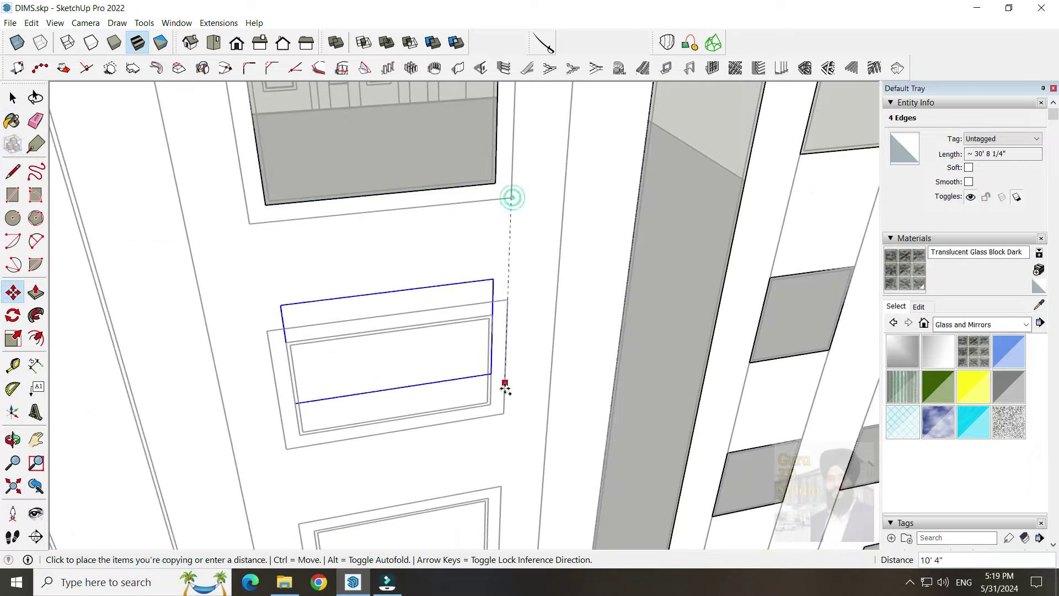
pyautogui.scroll(-5, 561, 328)
pyautogui.press('r')
pyautogui.scroll(6, 428, 289)
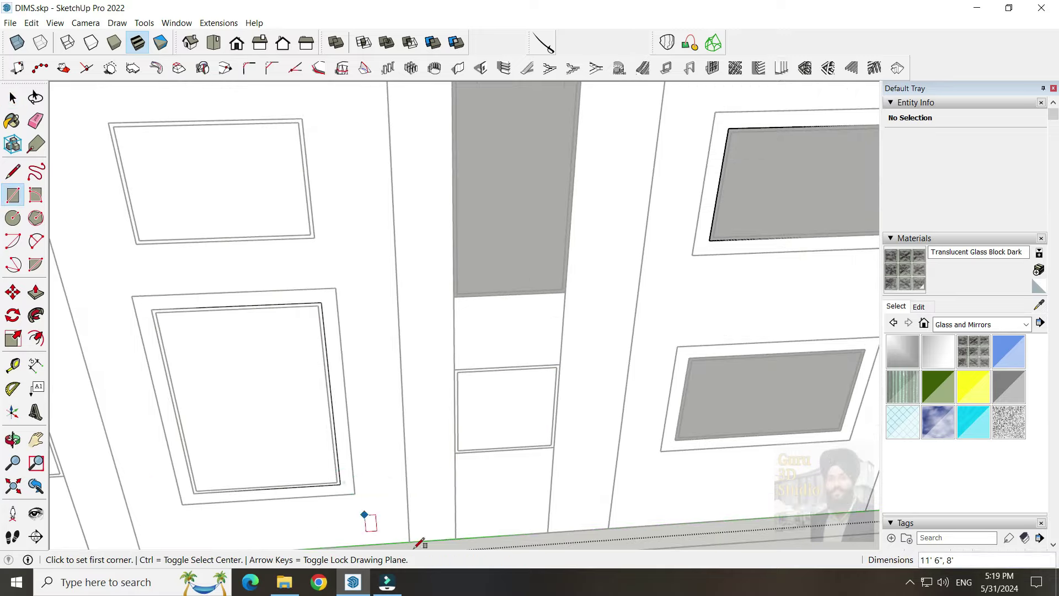
pyautogui.press('r')
pyautogui.moveTo(508, 420); pyautogui.dragTo(421, 162, button='middle')
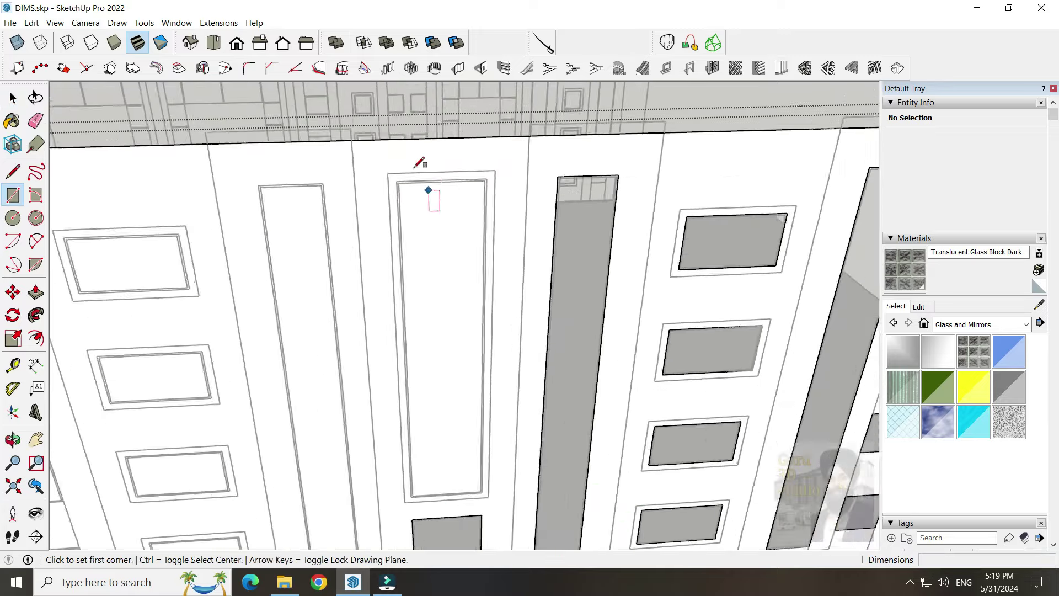
pyautogui.scroll(-5, 459, 380)
pyautogui.press('r')
pyautogui.scroll(5, 441, 243)
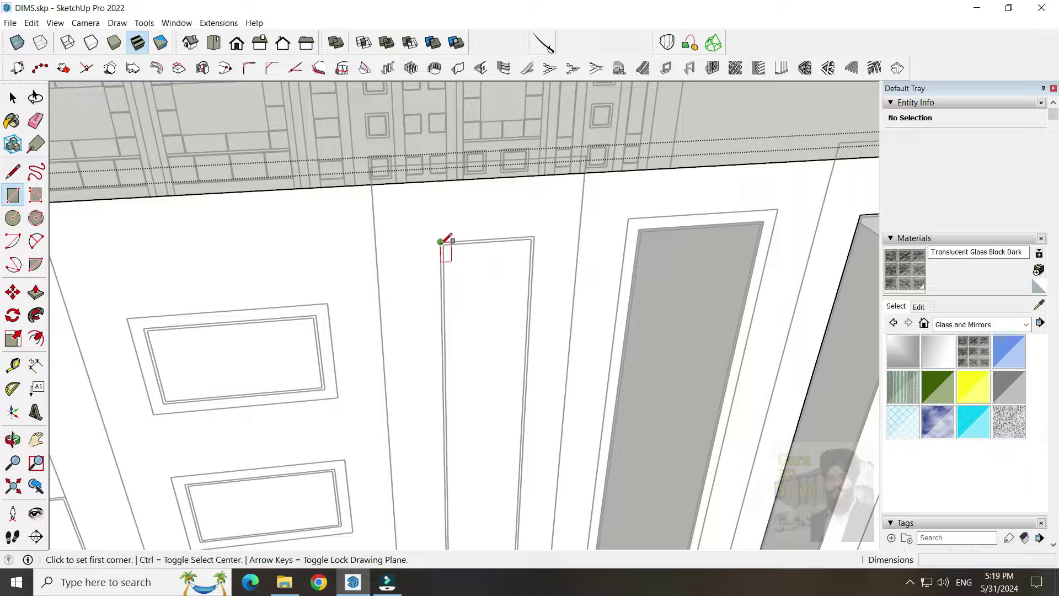
pyautogui.click(441, 246)
pyautogui.scroll(3, 455, 379)
# Move-copy the panes into the matching window frames
pyautogui.moveTo(470, 335)
pyautogui.mouseDown(button='middle')
pyautogui.moveTo(355, 460)
pyautogui.moveTo(679, 359)
pyautogui.mouseUp(button='middle')
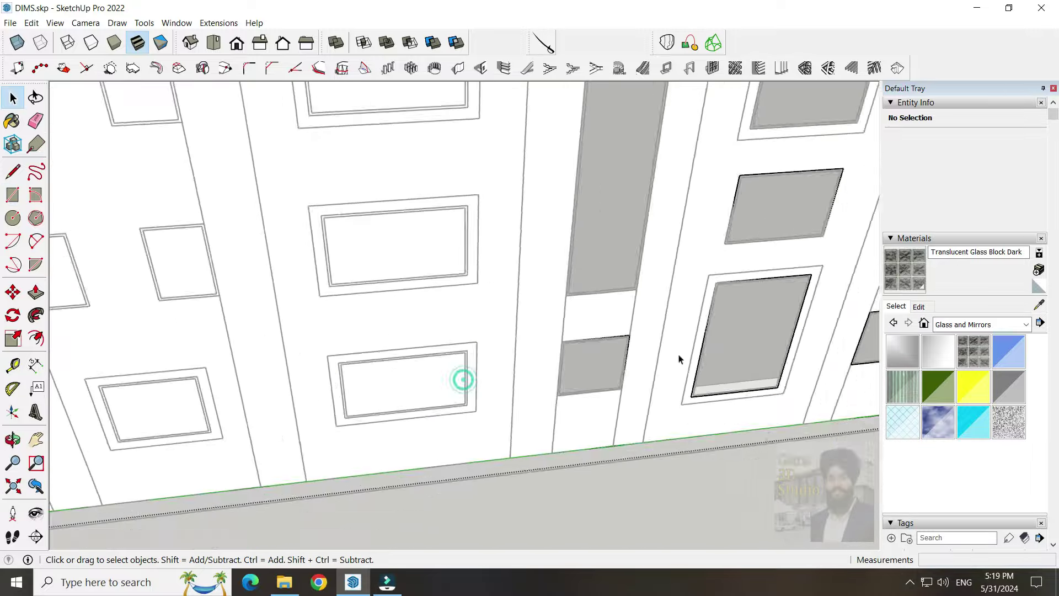
pyautogui.scroll(-5, 520, 476)
pyautogui.scroll(4, 431, 456)
pyautogui.press('m')
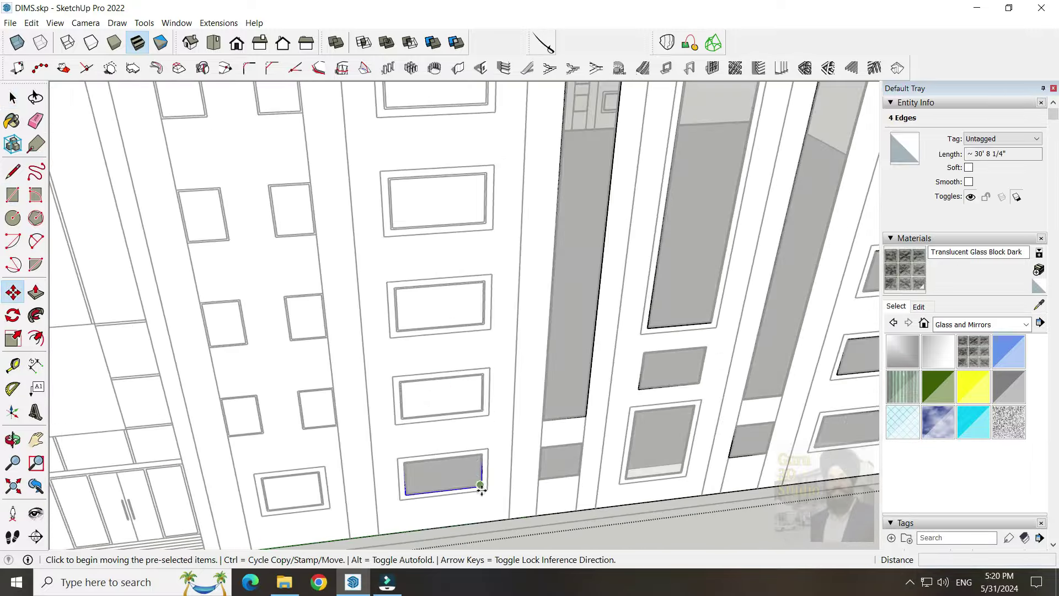
pyautogui.scroll(-5, 489, 416)
pyautogui.scroll(3, 350, 446)
pyautogui.scroll(2, 421, 310)
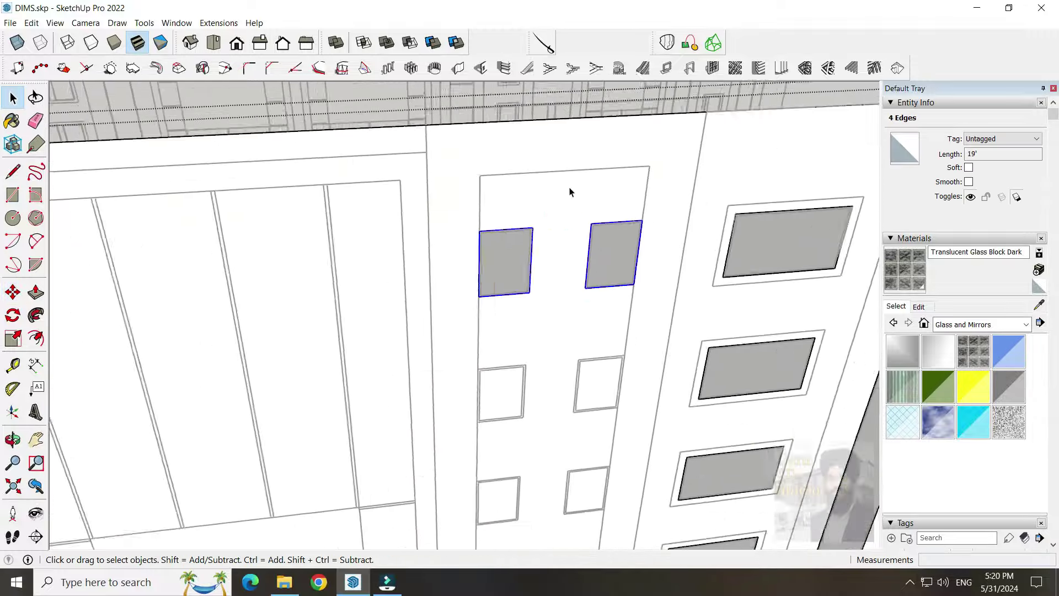
pyautogui.click(654, 366)
pyautogui.scroll(-3, 539, 421)
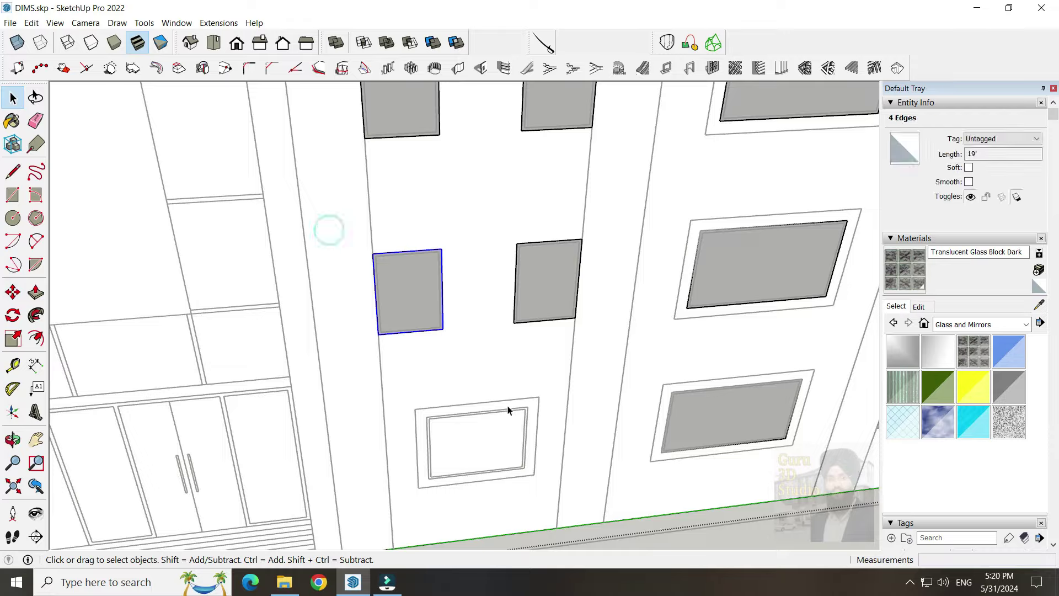
# Start a new rectangle pane above the ground-floor entrance doors
pyautogui.press('space')
pyautogui.scroll(-3, 443, 284)
pyautogui.press('r')
pyautogui.click(497, 456)
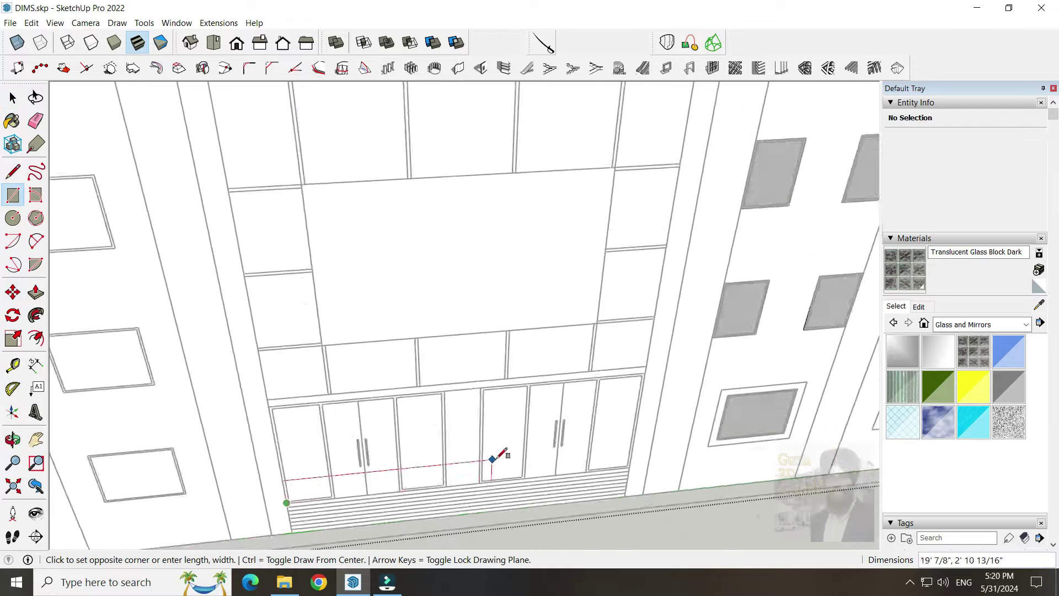
# Draw a rectangle pane across the panel above the entrance doors
pyautogui.press('space')
pyautogui.scroll(3, 567, 426)
pyautogui.scroll(-3, 567, 426)
pyautogui.moveTo(591, 379); pyautogui.dragTo(521, 402, button='middle')
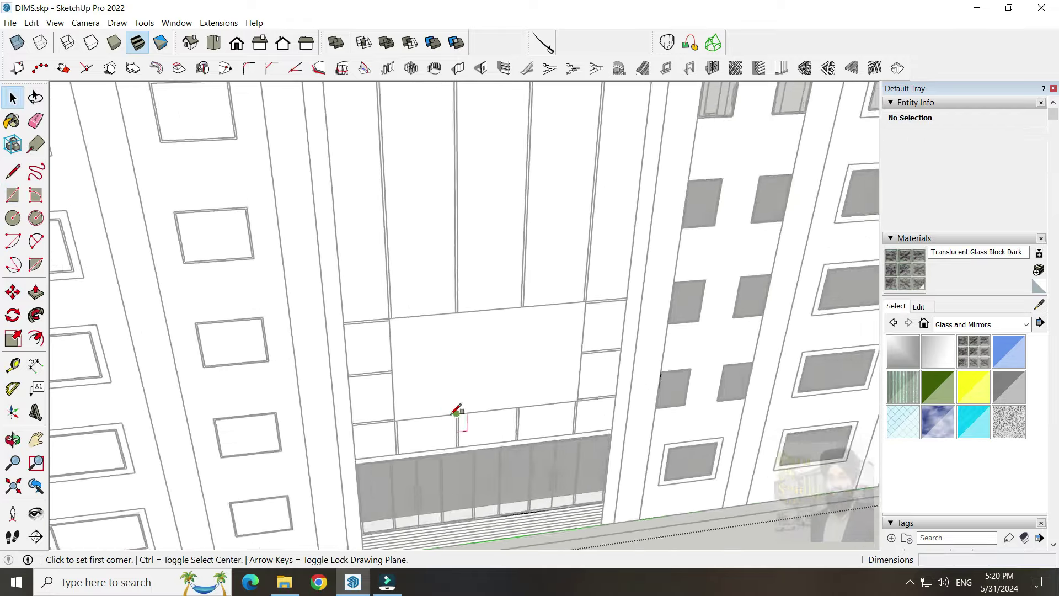
pyautogui.press('r')
pyautogui.scroll(-3, 366, 237)
pyautogui.click(367, 237)
pyautogui.scroll(5, 587, 371)
pyautogui.click(536, 293)
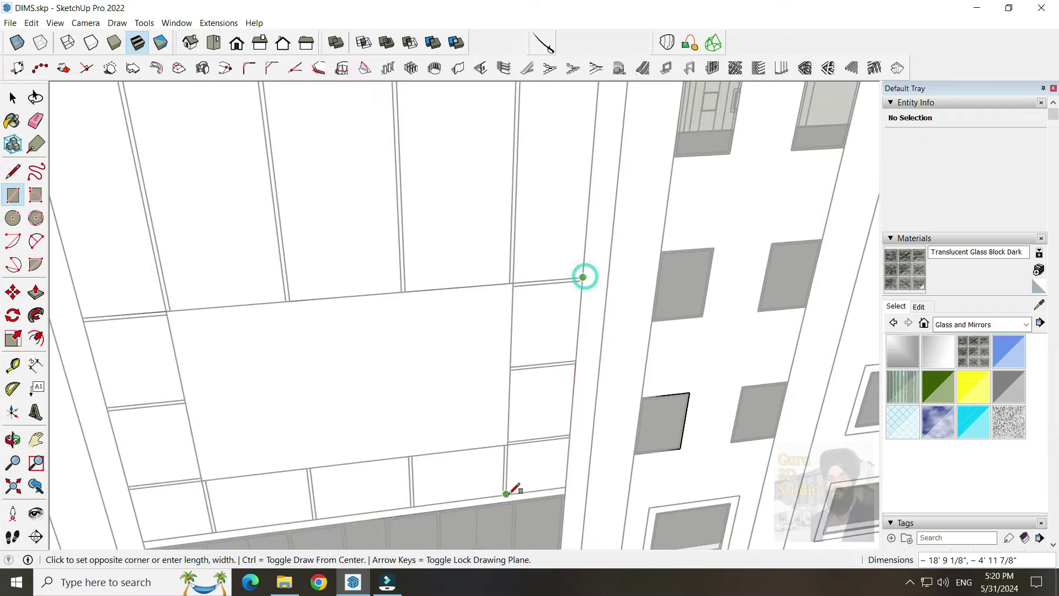
pyautogui.moveTo(516, 492); pyautogui.dragTo(304, 490, button='middle')
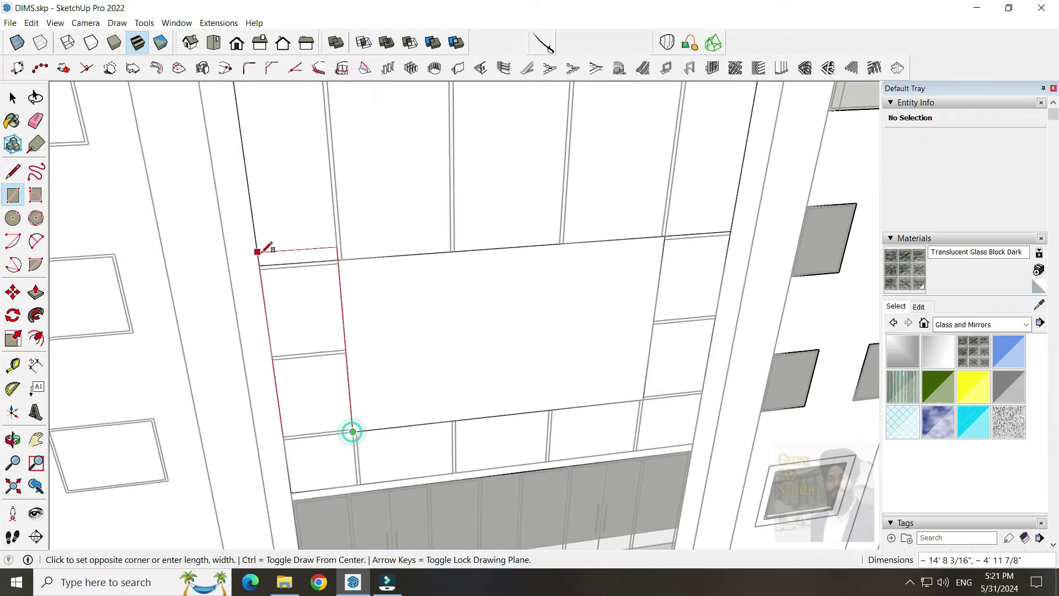
pyautogui.press('space')
pyautogui.scroll(-3, 373, 308)
# Erase stray lines from the entrance facade
pyautogui.moveTo(550, 401); pyautogui.dragTo(411, 329, button='middle')
pyautogui.press('e')
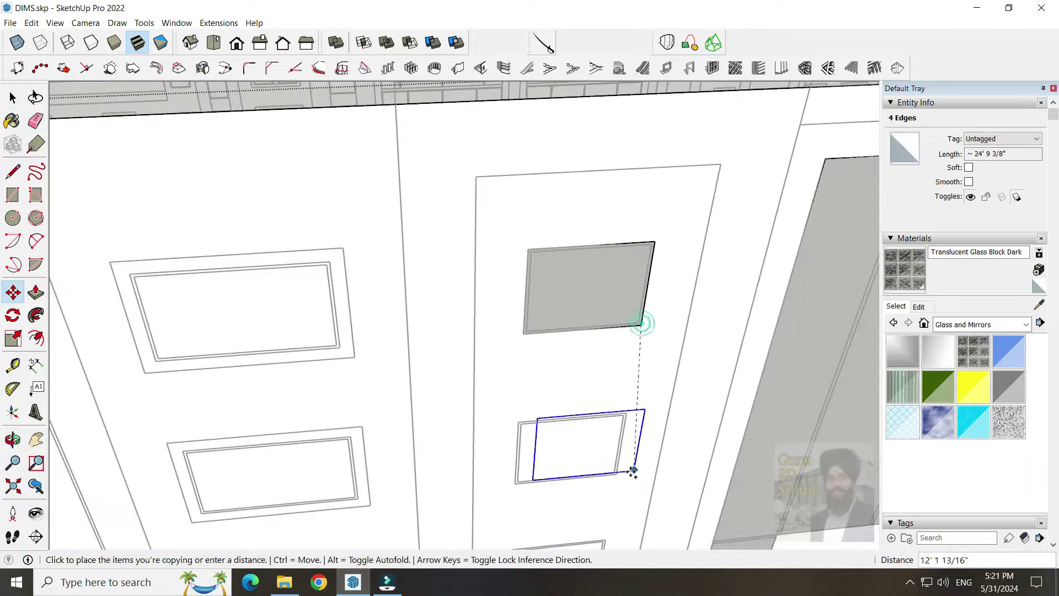
pyautogui.press('space')
pyautogui.scroll(3, 464, 288)
pyautogui.scroll(2, 470, 281)
# Fill the remaining shopfront frames with grey panes between the mullions and orbit to review
pyautogui.press('r')
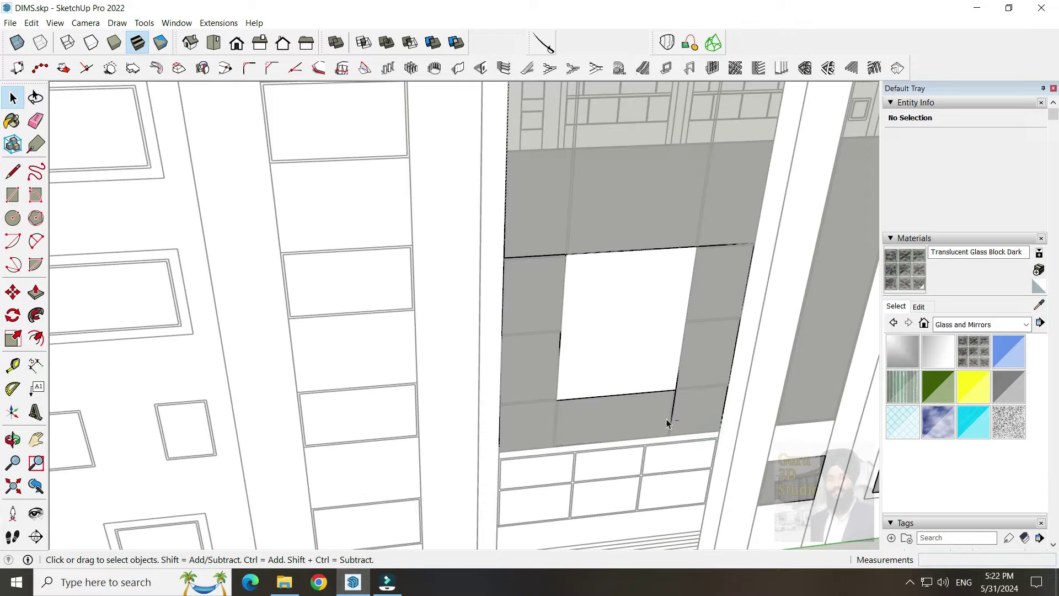
pyautogui.scroll(-5, 668, 423)
pyautogui.moveTo(620, 288); pyautogui.dragTo(473, 407, button='middle')
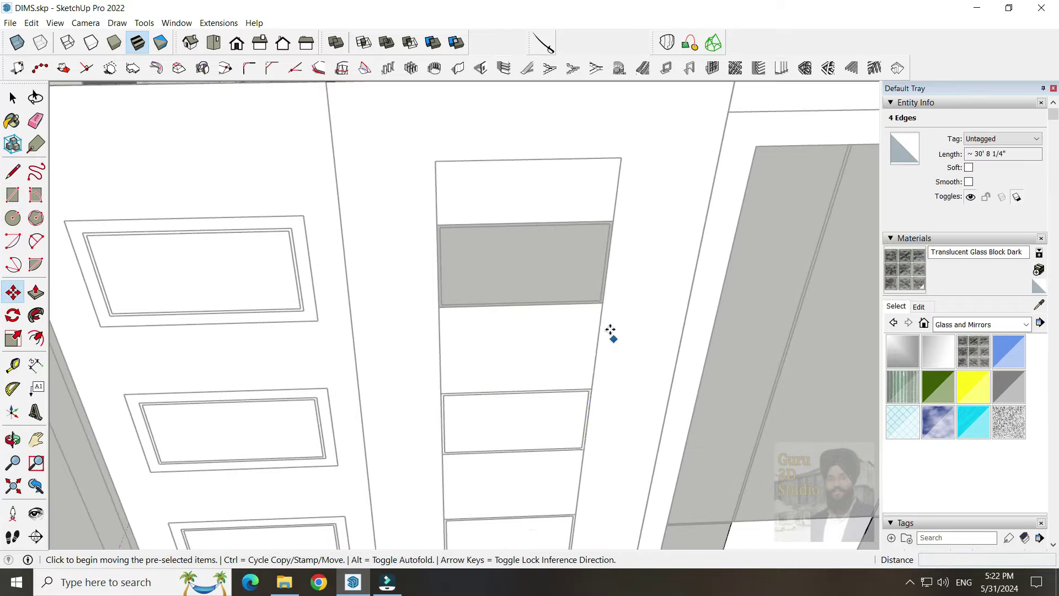
pyautogui.scroll(-5, 611, 331)
pyautogui.scroll(6, 373, 291)
pyautogui.press('r')
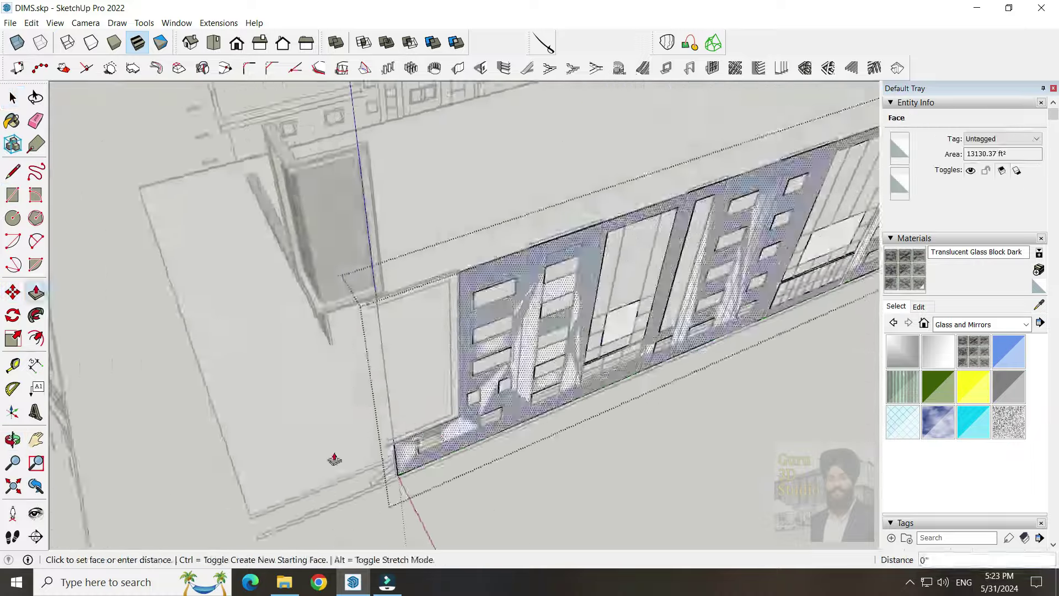
pyautogui.moveTo(335, 460)
pyautogui.mouseDown(button='middle')
pyautogui.moveTo(626, 449)
pyautogui.moveTo(516, 496)
pyautogui.moveTo(466, 491)
pyautogui.mouseUp(button='middle')
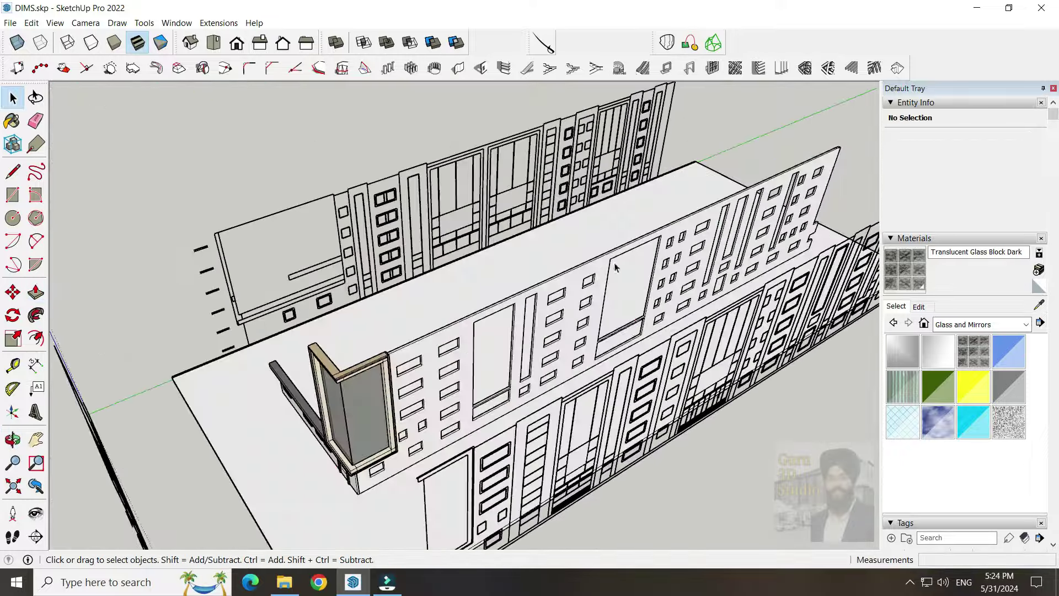
pyautogui.moveTo(545, 446); pyautogui.dragTo(452, 496, button='middle')
# Push/Pull the tall window surround face out into a fin
pyautogui.scroll(3, 452, 496)
pyautogui.press('r')
pyautogui.scroll(-3, 442, 502)
pyautogui.rightClick(508, 350)
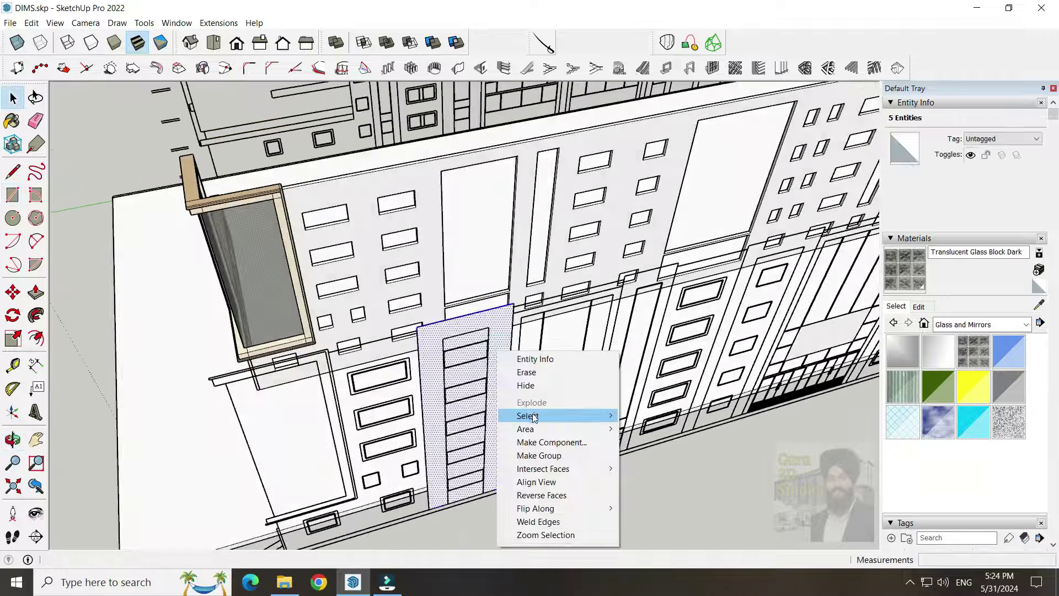
pyautogui.click(496, 324)
pyautogui.press('r')
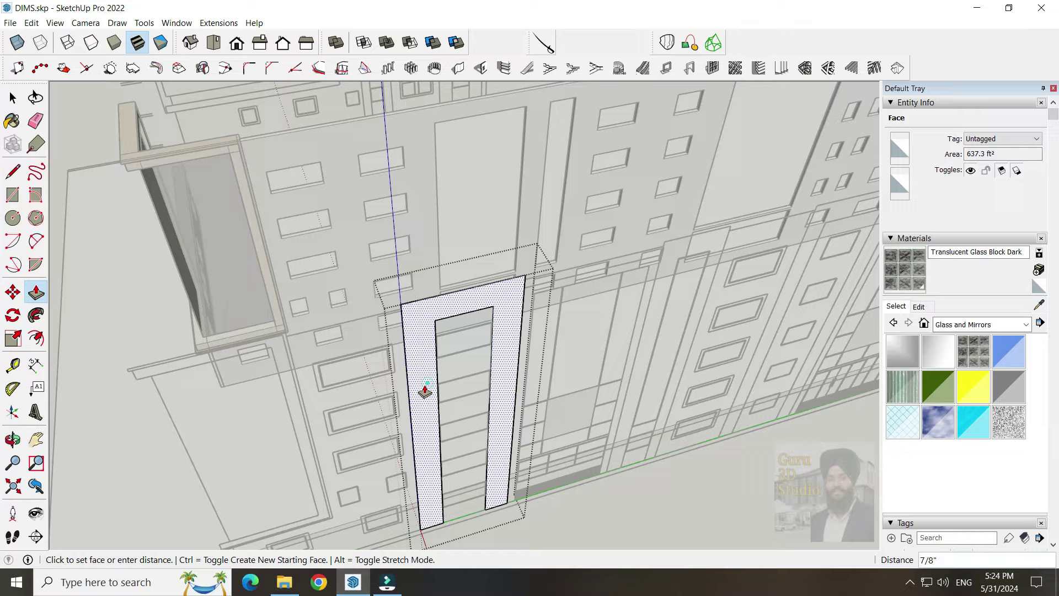
pyautogui.moveTo(425, 390); pyautogui.dragTo(282, 247, button='middle')
# Paint the fin group with the Colors material 0119_RosyBrown
pyautogui.moveTo(363, 298)
pyautogui.mouseDown(button='middle')
pyautogui.moveTo(440, 293)
pyautogui.moveTo(433, 348)
pyautogui.moveTo(393, 237)
pyautogui.mouseUp(button='middle')
pyautogui.press('space')
pyautogui.moveTo(572, 429); pyautogui.dragTo(496, 342, button='middle')
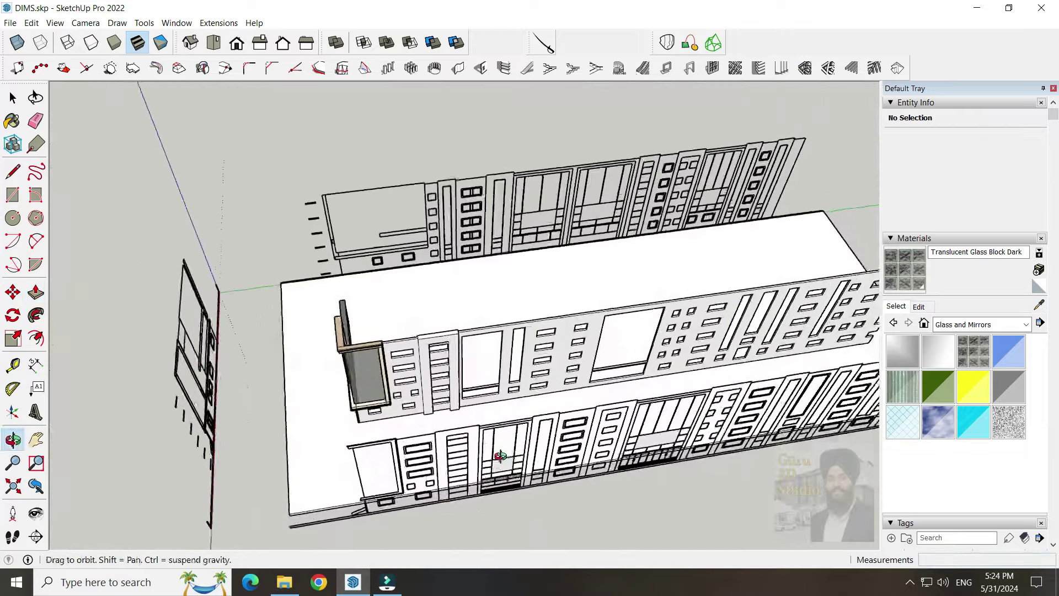
pyautogui.scroll(3, 441, 276)
pyautogui.click(383, 246)
pyautogui.click(979, 324)
pyautogui.click(964, 379)
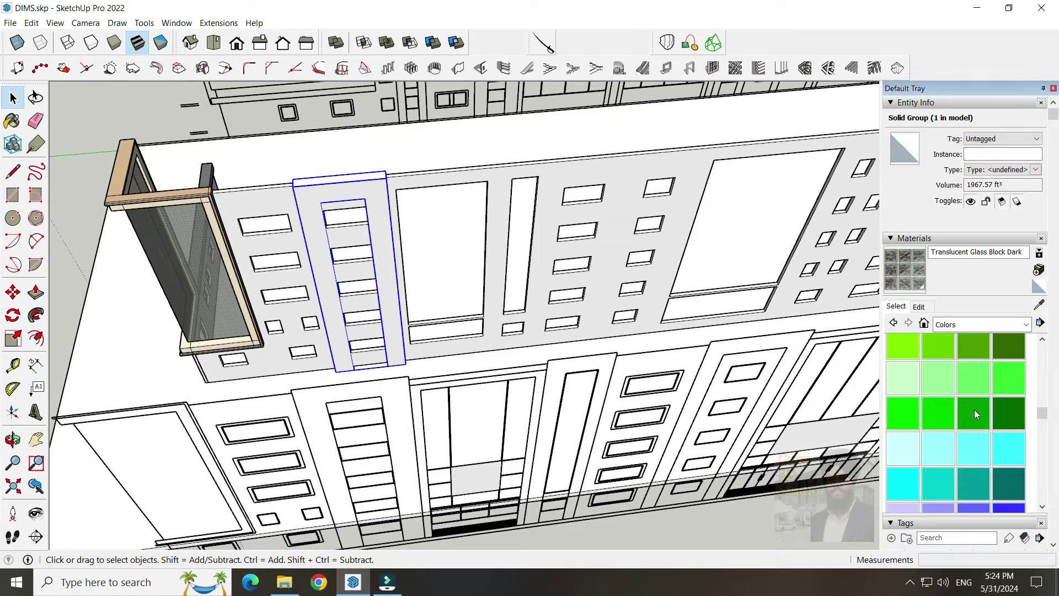
pyautogui.scroll(-3, 968, 411)
pyautogui.scroll(-2, 969, 411)
pyautogui.scroll(4, 968, 411)
pyautogui.click(1009, 417)
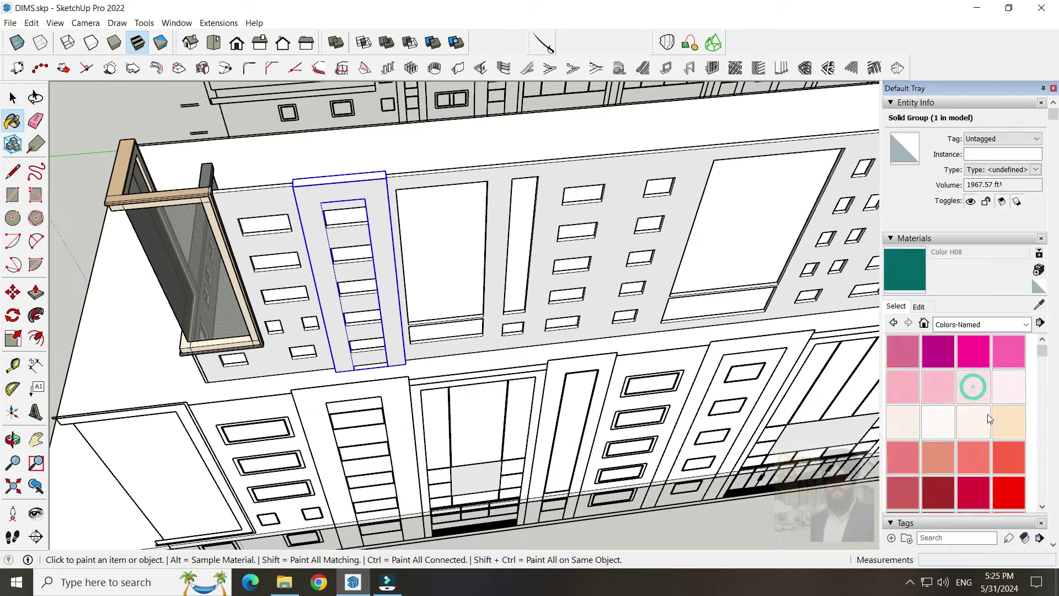
pyautogui.click(981, 444)
pyautogui.moveTo(451, 248); pyautogui.dragTo(463, 259, button='middle')
pyautogui.click(464, 260)
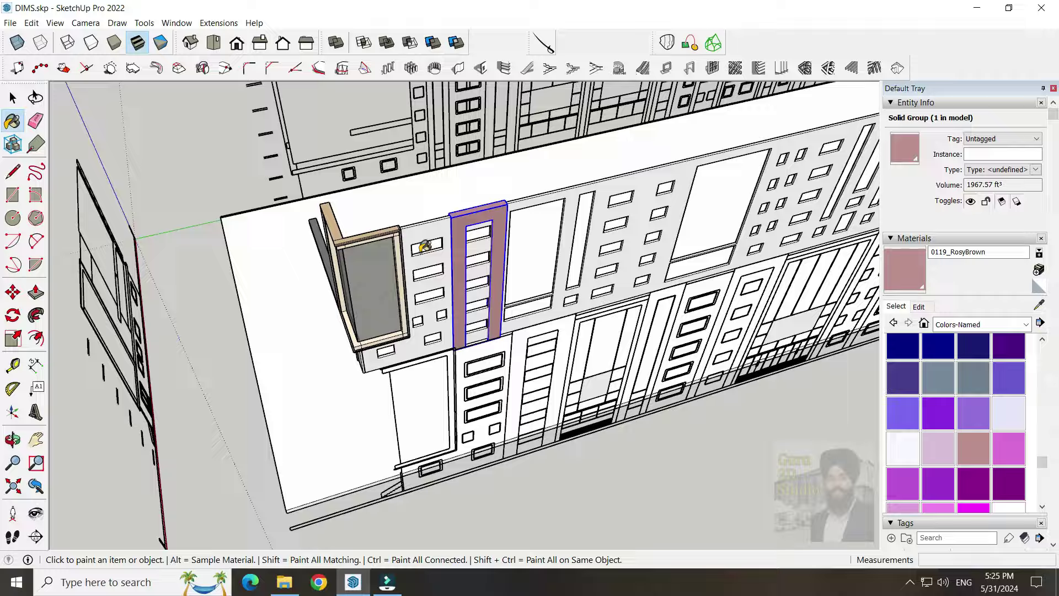
# Start a Move+Ctrl copy of the fin toward the neighbouring window
pyautogui.press('m')
pyautogui.press('ctrl')
pyautogui.click(496, 361)
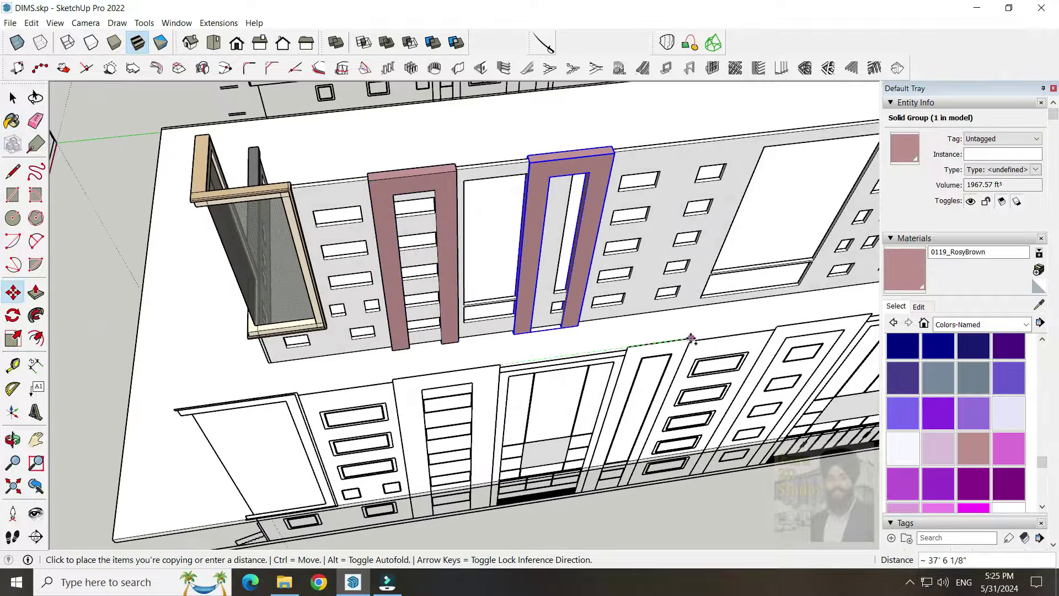
# Extend the bottom of the pink jamb with Push/Pull
pyautogui.moveTo(692, 338); pyautogui.dragTo(506, 267, button='middle')
pyautogui.press('p')
pyautogui.scroll(3, 505, 267)
pyautogui.click(555, 289)
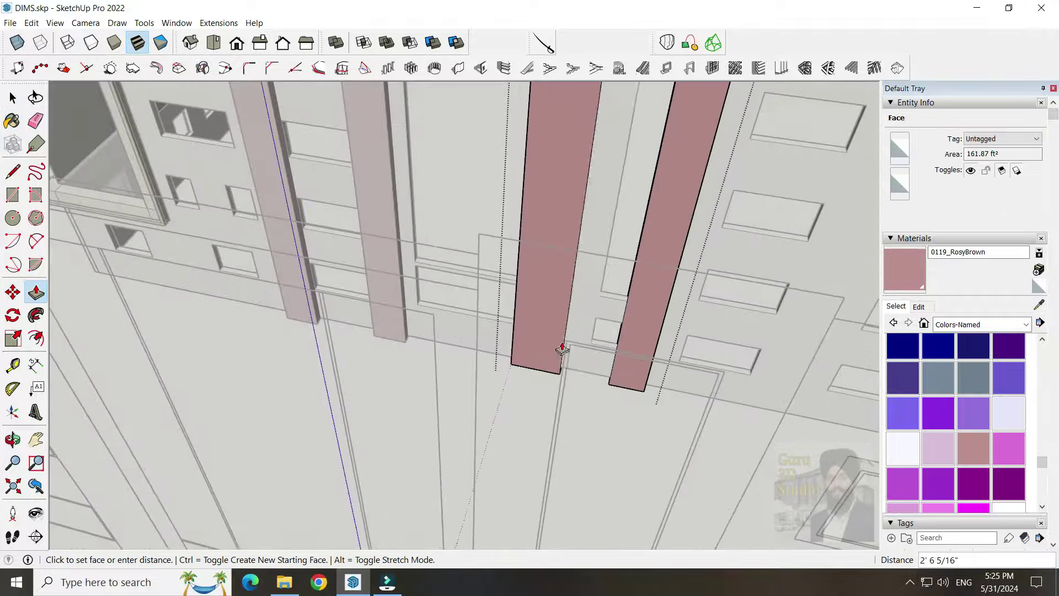
pyautogui.scroll(-5, 552, 356)
pyautogui.scroll(2, 584, 333)
pyautogui.click(712, 372)
# Select the first two jamb groups and switch to Scale
pyautogui.press('space')
pyautogui.scroll(5, 457, 402)
pyautogui.scroll(-5, 560, 426)
pyautogui.press('o')
pyautogui.moveTo(560, 426); pyautogui.dragTo(600, 418)
pyautogui.scroll(3, 599, 418)
pyautogui.press('space')
pyautogui.moveTo(600, 417); pyautogui.dragTo(529, 397, button='middle')
pyautogui.click(362, 385)
pyautogui.scroll(3, 500, 301)
pyautogui.keyDown('shift'); pyautogui.click(501, 300); pyautogui.keyUp('shift')
pyautogui.press('s')
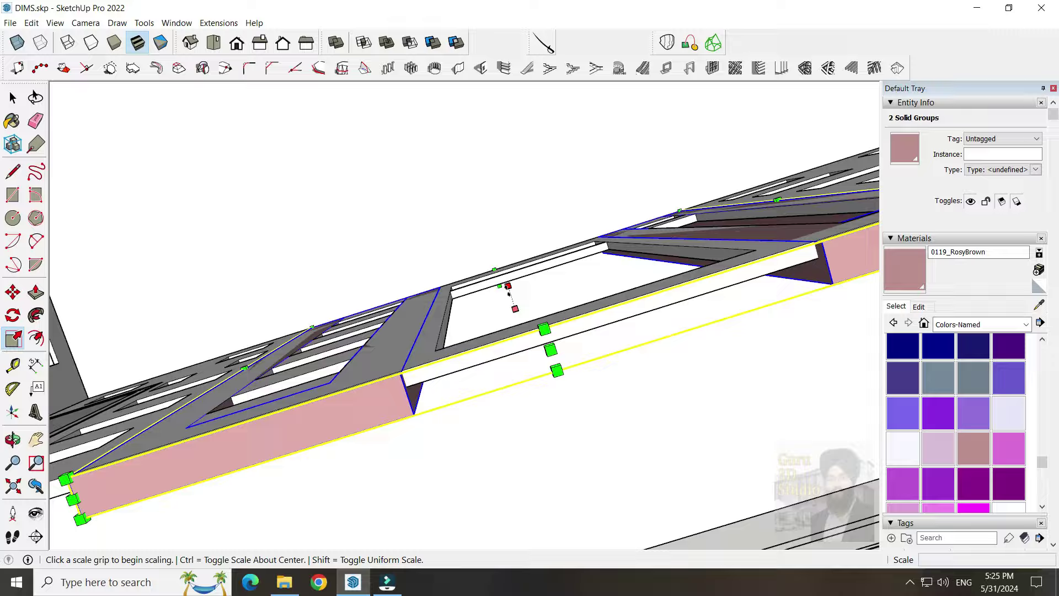
# Orbit around the pink jamb to a frontal view of the facade
pyautogui.scroll(-5, 512, 262)
pyautogui.moveTo(693, 279); pyautogui.dragTo(436, 278, button='middle')
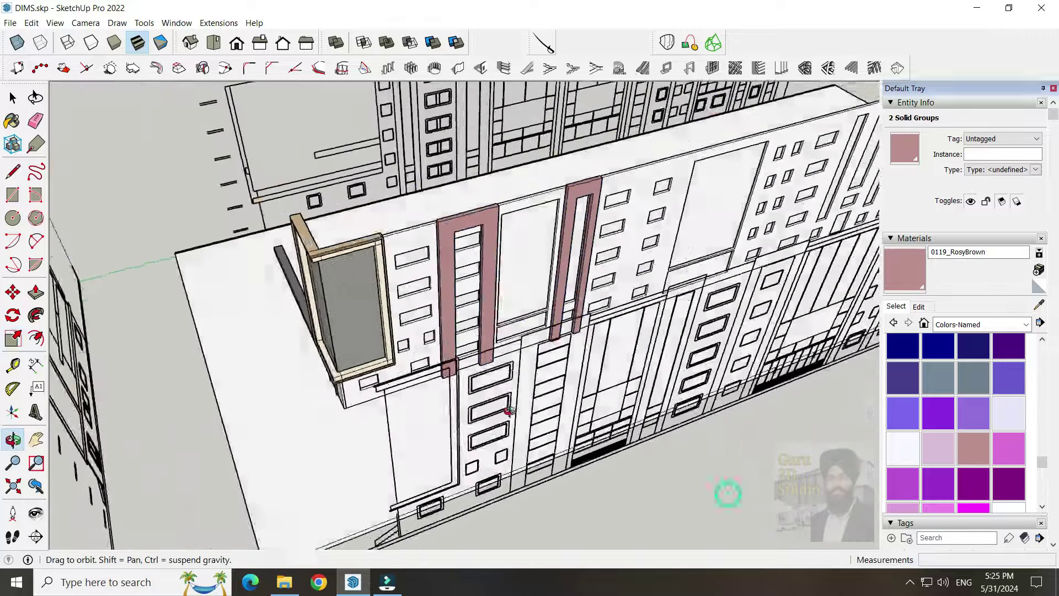
pyautogui.press('space')
pyautogui.moveTo(559, 544); pyautogui.dragTo(560, 332, button='middle')
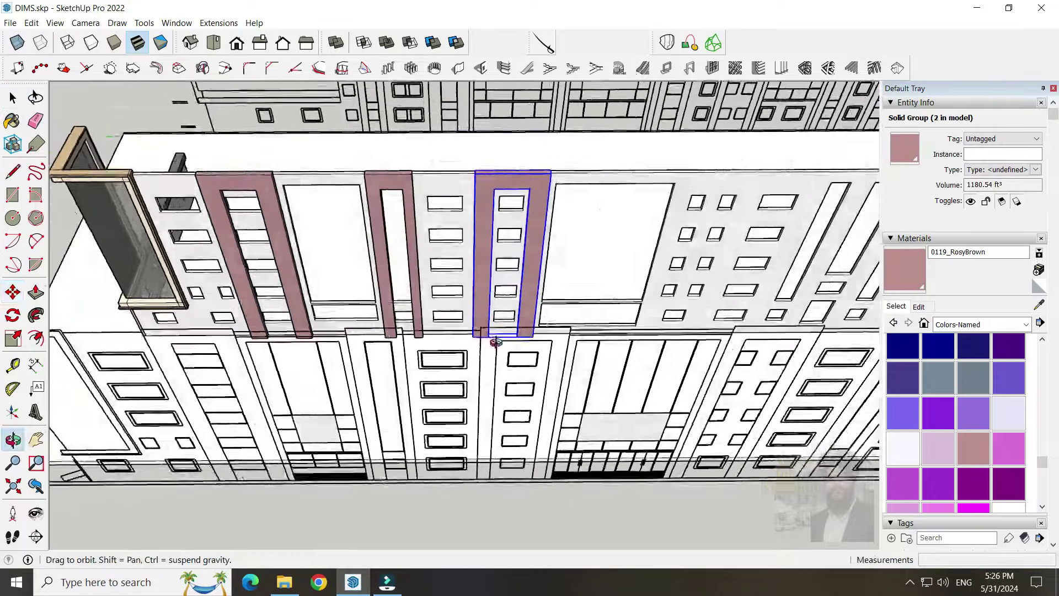
pyautogui.moveTo(601, 345); pyautogui.dragTo(532, 338, button='middle')
pyautogui.press('p')
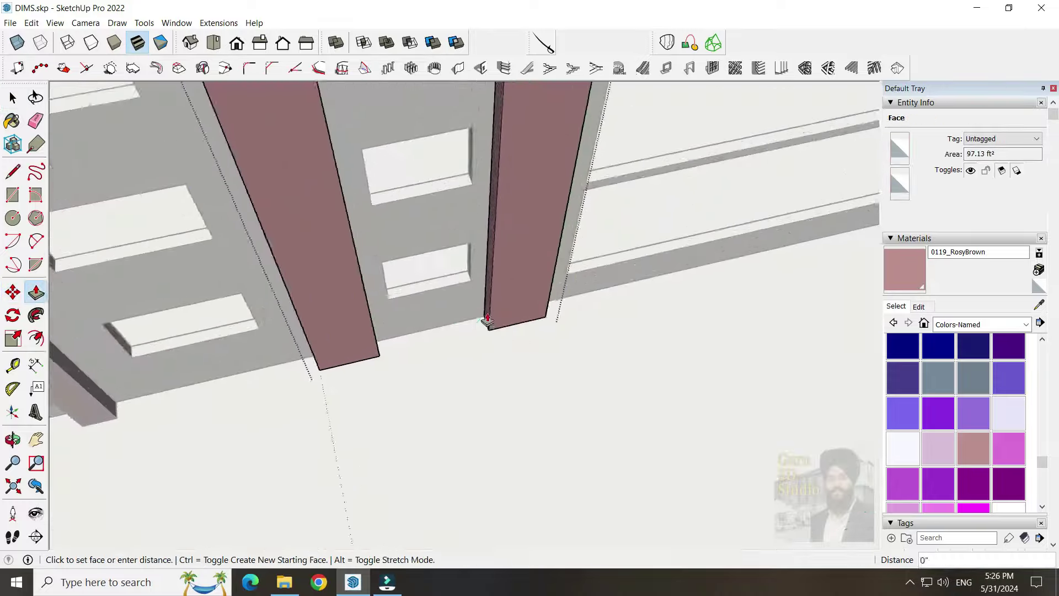
pyautogui.moveTo(550, 409)
pyautogui.mouseDown(button='middle')
pyautogui.moveTo(805, 357)
pyautogui.moveTo(438, 331)
pyautogui.mouseUp(button='middle')
pyautogui.moveTo(574, 343); pyautogui.dragTo(473, 189, button='middle')
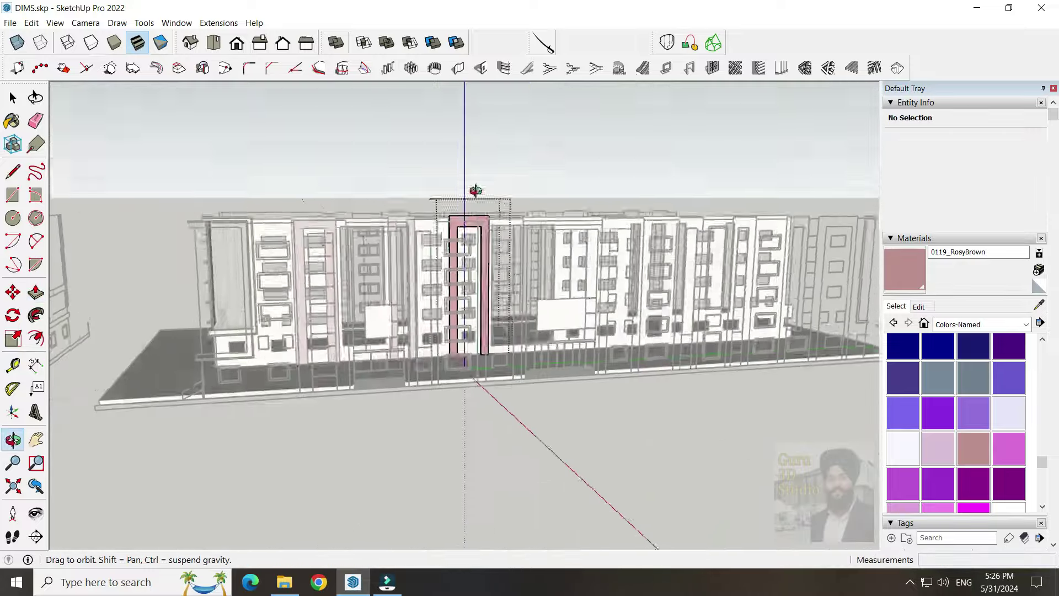
pyautogui.scroll(3, 553, 330)
pyautogui.moveTo(553, 330); pyautogui.dragTo(532, 371)
pyautogui.press('space')
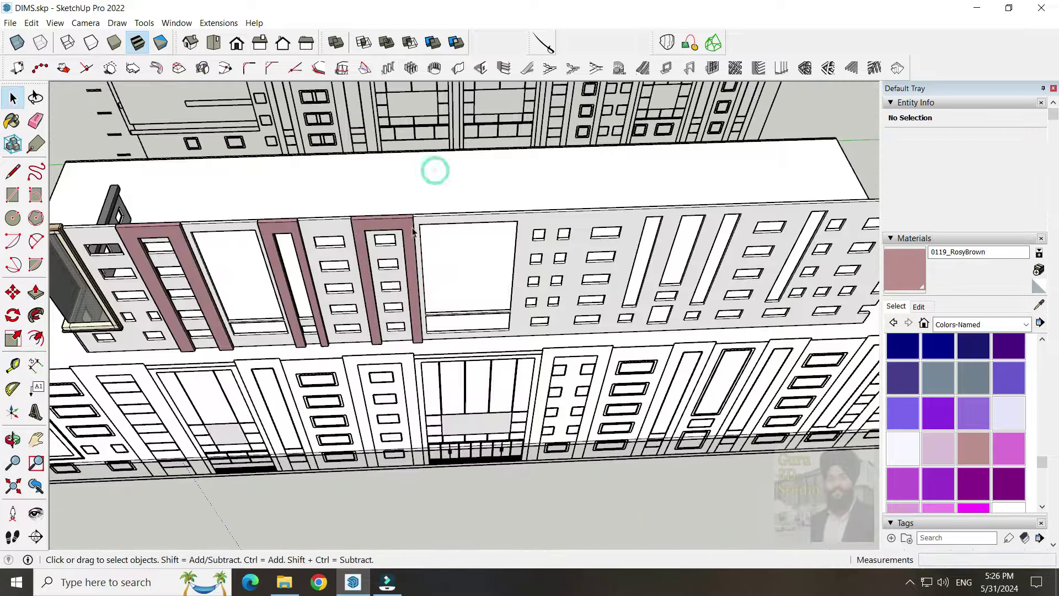
# Copy the pink jamb group to the next window bay
pyautogui.click(406, 226)
pyautogui.press('m')
pyautogui.scroll(3, 406, 226)
pyautogui.scroll(-3, 555, 378)
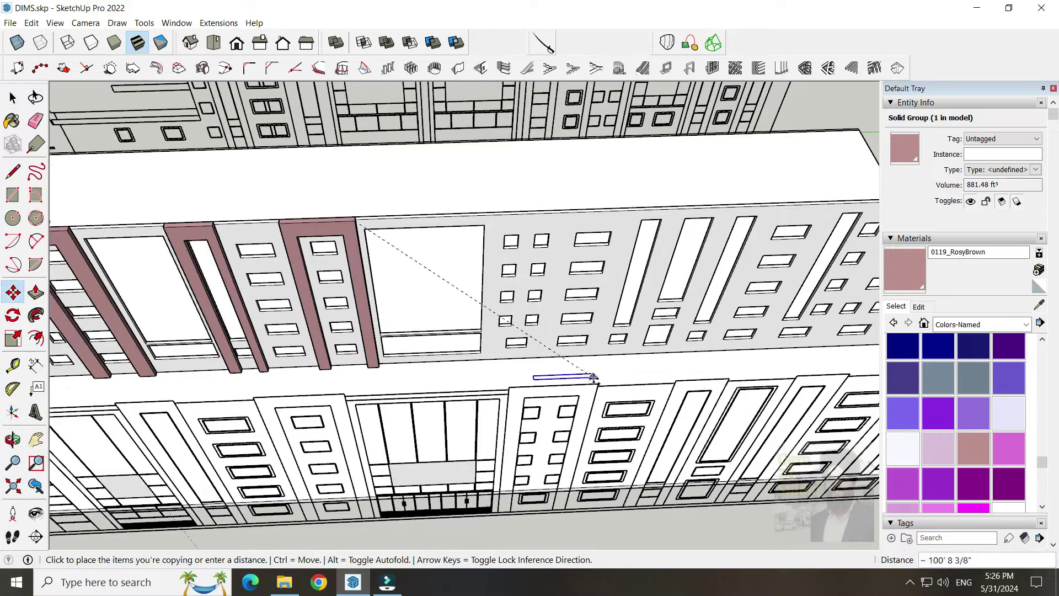
pyautogui.press('space')
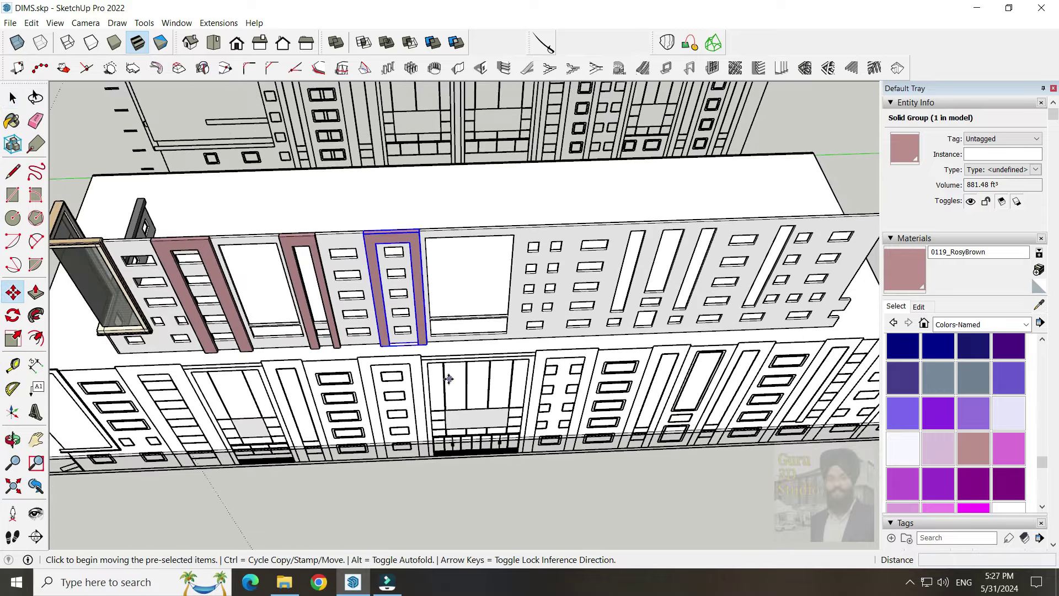
pyautogui.press('ctrl')
pyautogui.click(448, 379)
pyautogui.scroll(2, 698, 336)
pyautogui.click(680, 329)
pyautogui.scroll(-3, 504, 279)
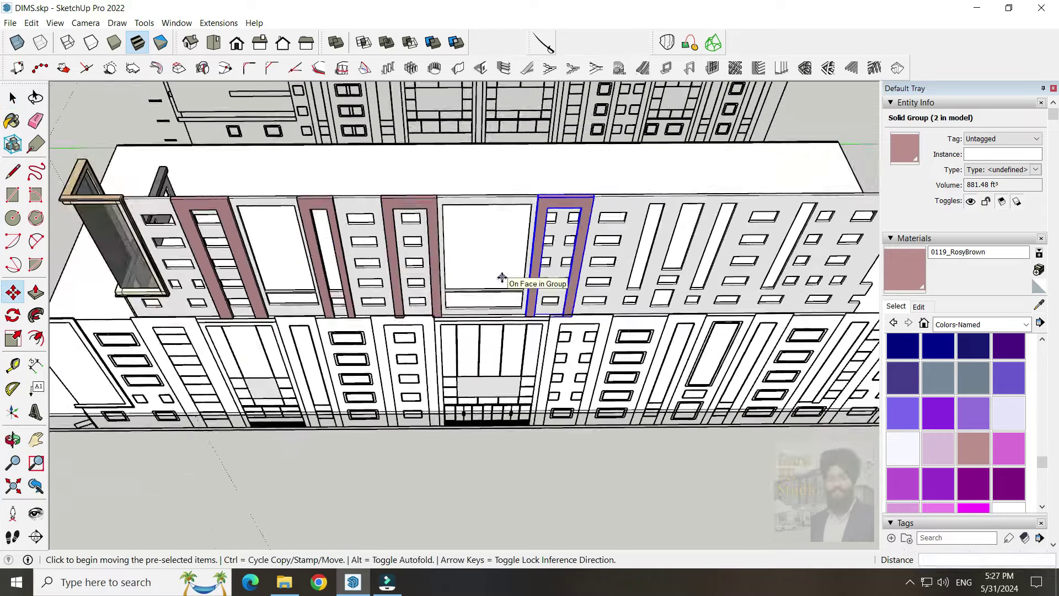
pyautogui.scroll(3, 594, 316)
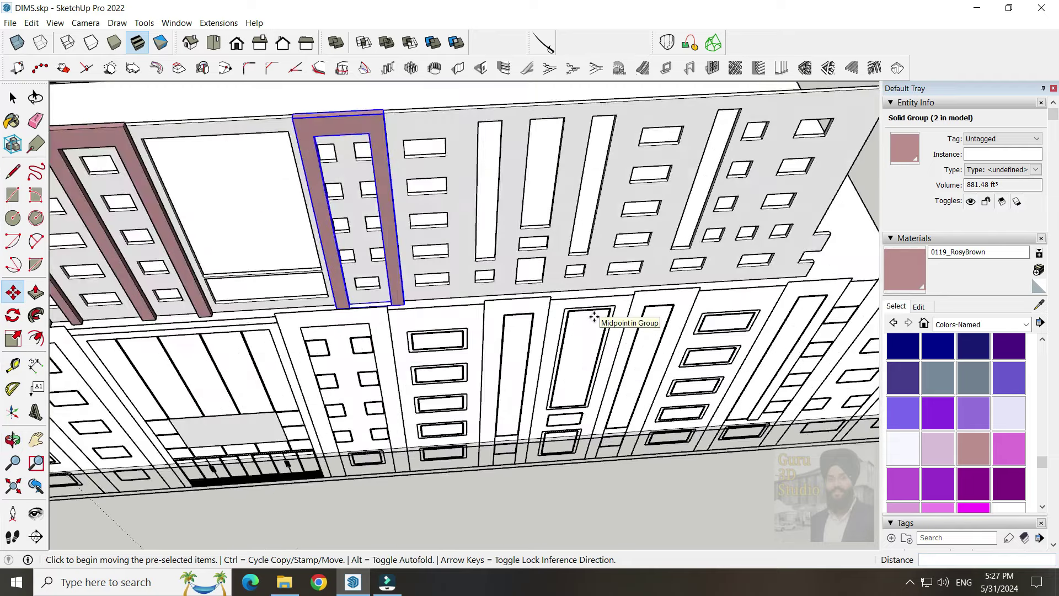
pyautogui.scroll(-3, 594, 316)
pyautogui.press('space')
# Select the copied jamb group, then cancel a started move
pyautogui.moveTo(331, 221); pyautogui.dragTo(249, 198, button='middle')
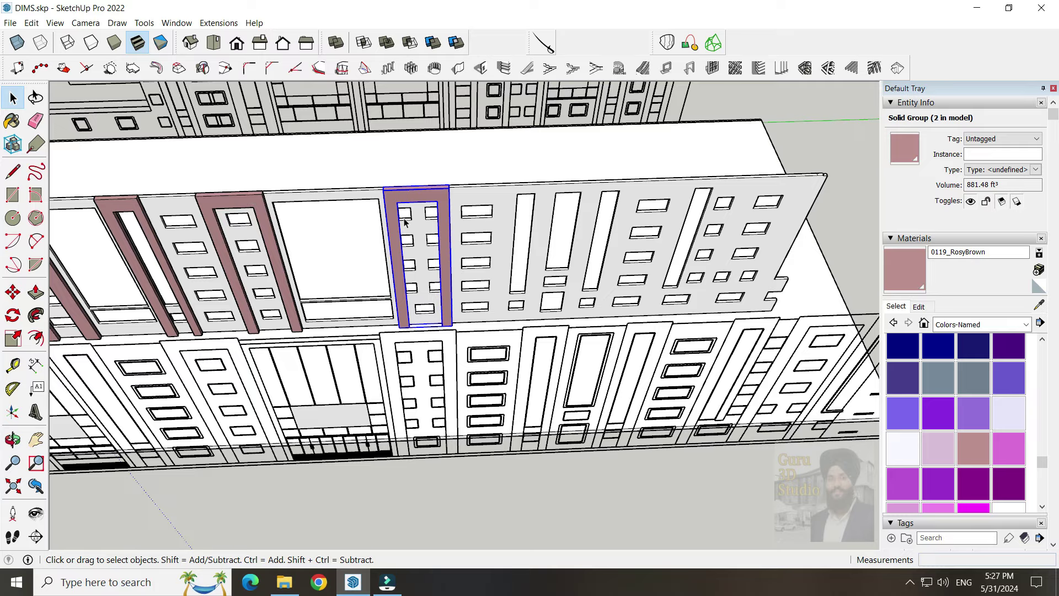
pyautogui.moveTo(412, 177); pyautogui.dragTo(331, 232, button='middle')
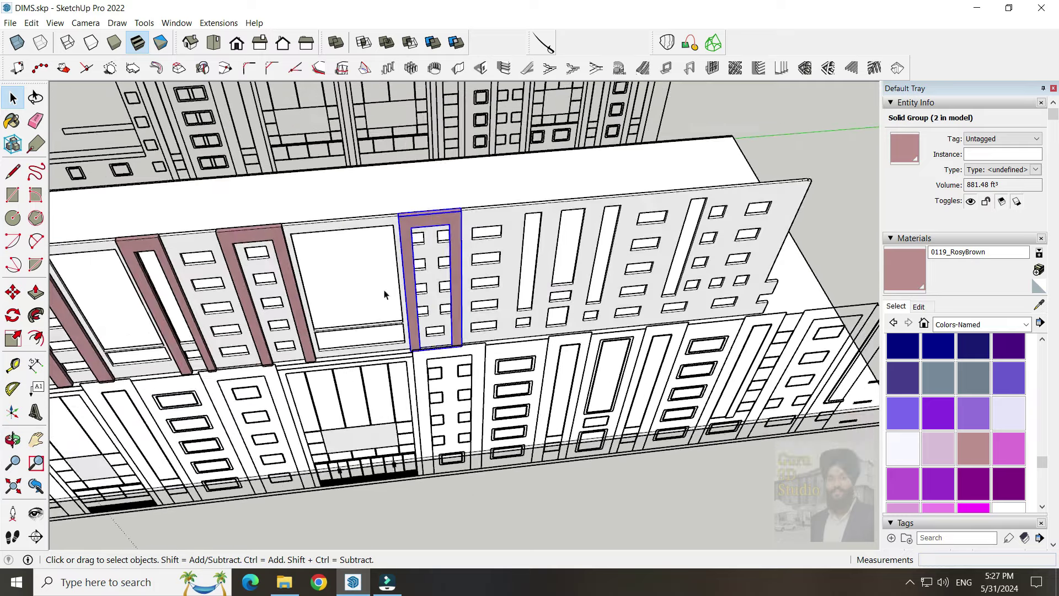
pyautogui.click(171, 342)
pyautogui.press('m')
pyautogui.press('space')
pyautogui.scroll(3, 589, 340)
pyautogui.scroll(-3, 461, 310)
# Push the copied jamb's face, checking its bottom from below
pyautogui.press('p')
pyautogui.click(410, 366)
pyautogui.moveTo(410, 366)
pyautogui.mouseDown(button='middle')
pyautogui.moveTo(442, 362)
pyautogui.moveTo(374, 402)
pyautogui.mouseUp(button='middle')
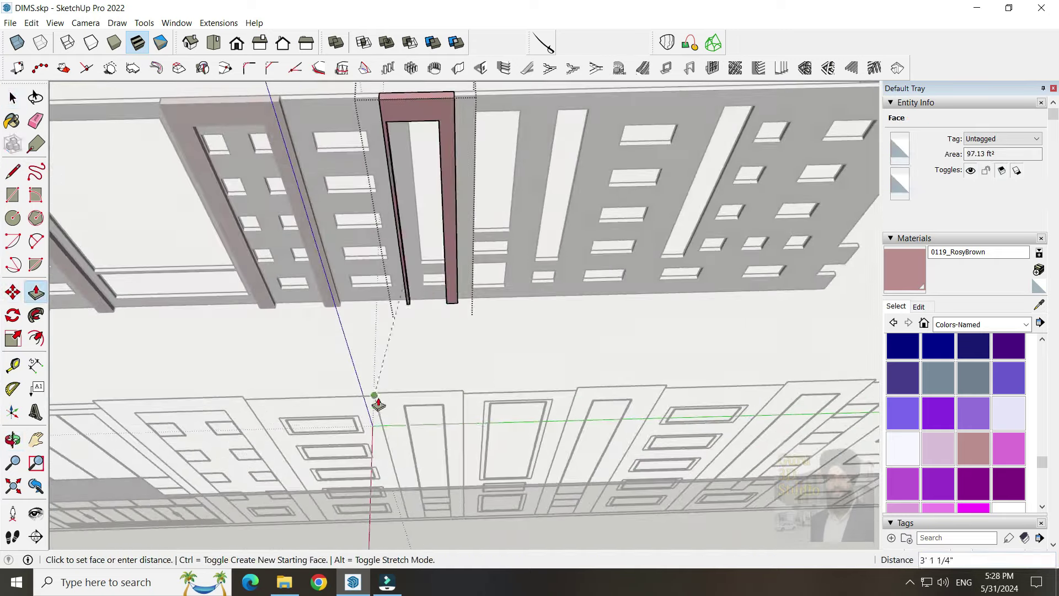
pyautogui.scroll(3, 440, 378)
pyautogui.moveTo(440, 378)
pyautogui.mouseDown(button='middle')
pyautogui.moveTo(541, 262)
pyautogui.moveTo(461, 338)
pyautogui.moveTo(515, 173)
pyautogui.mouseUp(button='middle')
pyautogui.scroll(-2, 462, 338)
pyautogui.scroll(4, 469, 345)
pyautogui.scroll(-5, 469, 344)
pyautogui.press('space')
pyautogui.moveTo(508, 385); pyautogui.dragTo(442, 260, button='middle')
pyautogui.scroll(2, 442, 254)
# Copy the pink jamb group to another spot on the facade
pyautogui.click(442, 254)
pyautogui.press('m')
pyautogui.press('ctrl')
pyautogui.click(602, 227)
pyautogui.rightClick(601, 227)
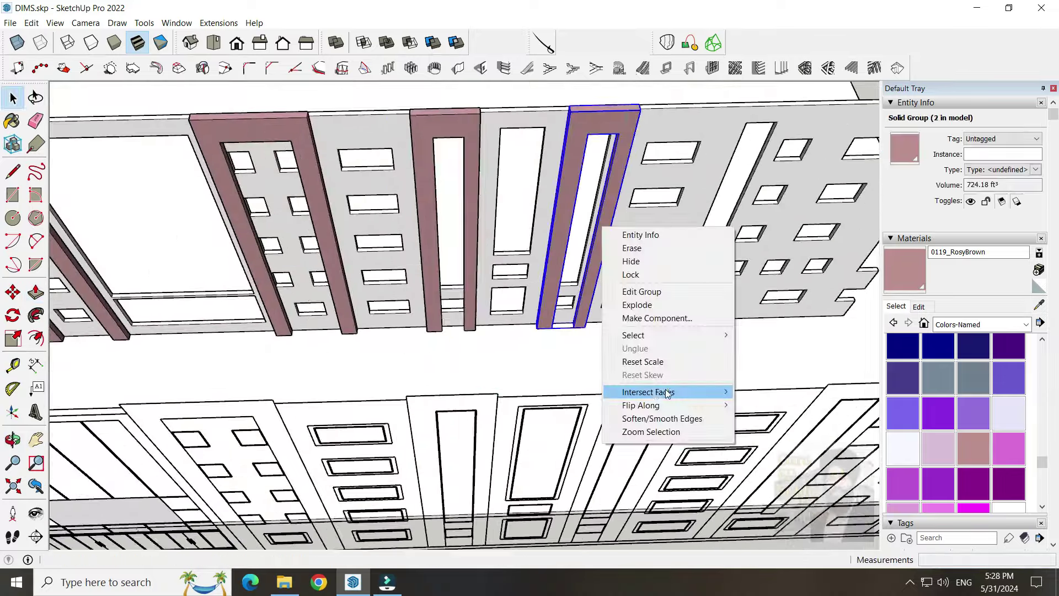
pyautogui.moveTo(602, 227); pyautogui.dragTo(635, 356, button='middle')
pyautogui.scroll(2, 513, 287)
pyautogui.press('m')
pyautogui.scroll(3, 439, 300)
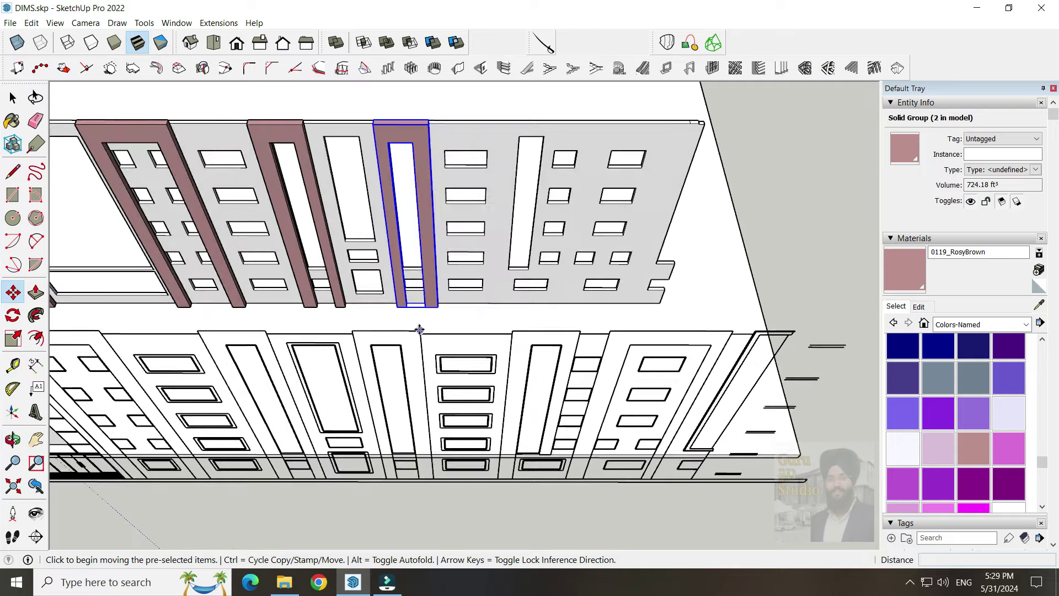
pyautogui.rightClick(549, 148)
pyautogui.press('Escape')
# Extrude the pink U-shaped frame face
pyautogui.moveTo(594, 397)
pyautogui.mouseDown(button='middle')
pyautogui.moveTo(517, 323)
pyautogui.moveTo(480, 380)
pyautogui.moveTo(480, 294)
pyautogui.moveTo(532, 425)
pyautogui.moveTo(491, 322)
pyautogui.moveTo(503, 386)
pyautogui.moveTo(481, 411)
pyautogui.moveTo(461, 268)
pyautogui.moveTo(222, 367)
pyautogui.moveTo(546, 456)
pyautogui.moveTo(580, 393)
pyautogui.moveTo(260, 226)
pyautogui.moveTo(309, 232)
pyautogui.moveTo(327, 220)
pyautogui.mouseUp(button='middle')
pyautogui.press('p')
pyautogui.click(504, 386)
pyautogui.click(481, 411)
pyautogui.scroll(-5, 485, 255)
pyautogui.press('space')
# Move a pink frame copy further along the facade and open it for editing
pyautogui.click(260, 226)
pyautogui.press('m')
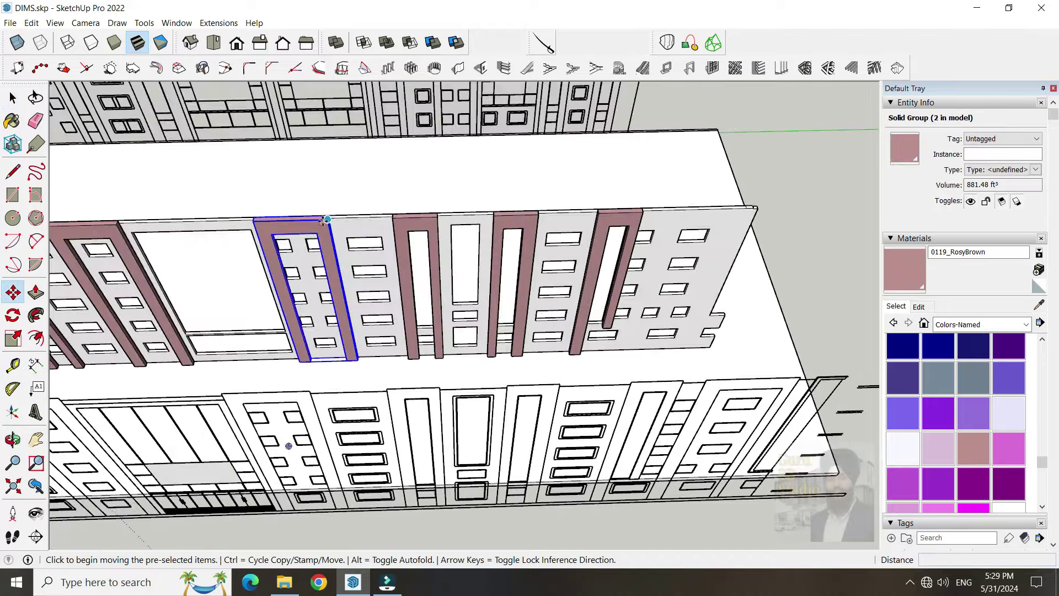
pyautogui.click(676, 267)
pyautogui.moveTo(387, 331); pyautogui.dragTo(497, 276, button='middle')
pyautogui.click(568, 349)
pyautogui.moveTo(607, 275); pyautogui.dragTo(536, 378, button='middle')
# Push/Pull the copied frame's pink faces to fit its window column
pyautogui.press('p')
pyautogui.scroll(3, 535, 379)
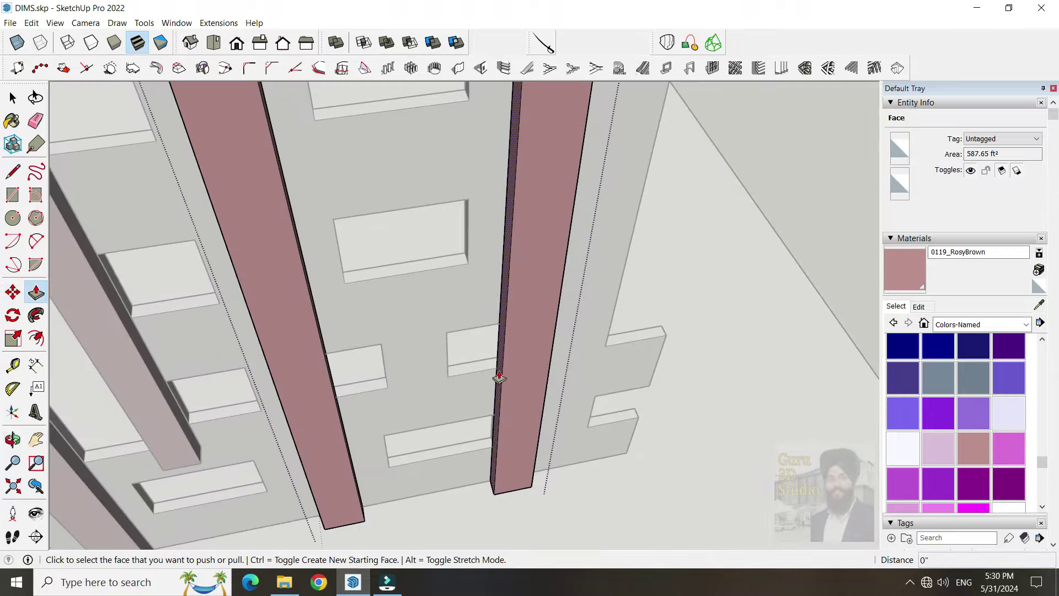
pyautogui.scroll(-3, 499, 379)
pyautogui.click(474, 309)
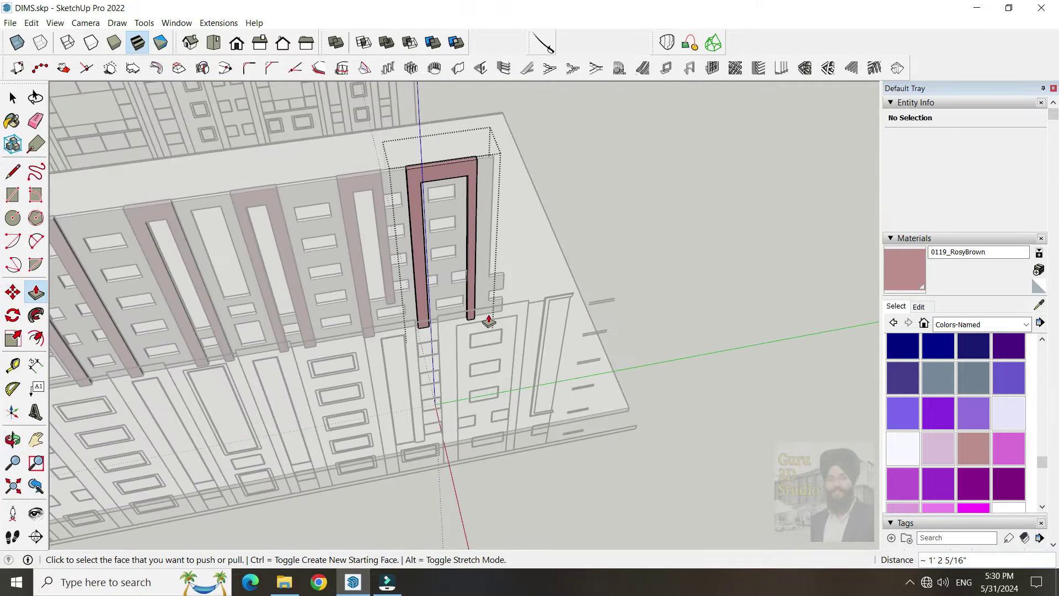
pyautogui.scroll(3, 441, 281)
pyautogui.scroll(-4, 435, 296)
pyautogui.click(428, 366)
pyautogui.moveTo(428, 367); pyautogui.dragTo(331, 276, button='middle')
pyautogui.scroll(3, 310, 267)
pyautogui.scroll(-5, 310, 267)
pyautogui.moveTo(515, 425)
pyautogui.mouseDown(button='middle')
pyautogui.moveTo(704, 410)
pyautogui.moveTo(634, 336)
pyautogui.moveTo(693, 378)
pyautogui.moveTo(638, 397)
pyautogui.moveTo(649, 327)
pyautogui.mouseUp(button='middle')
pyautogui.press('space')
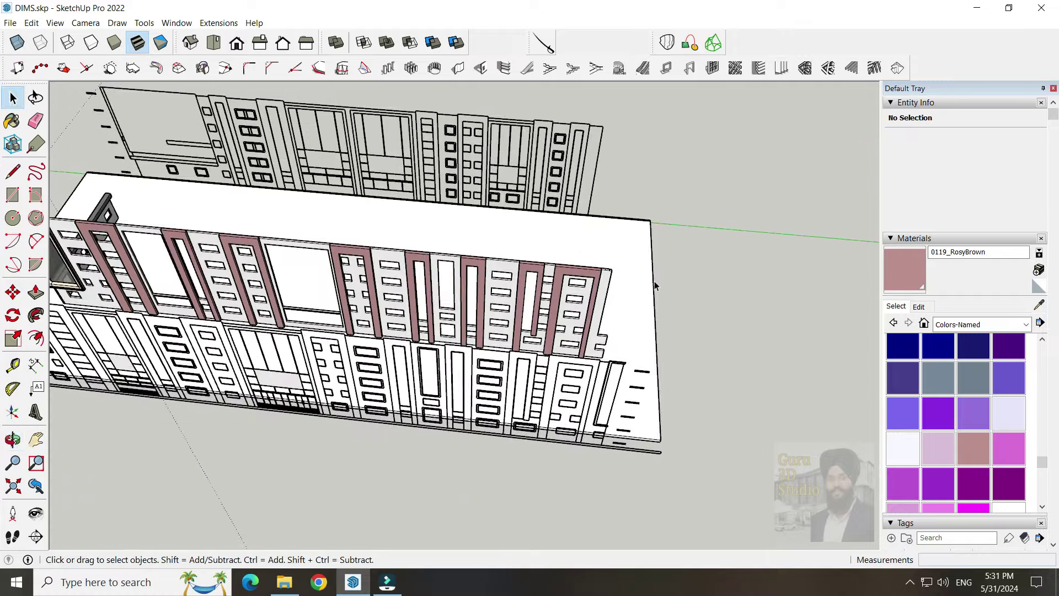
# Move the two selected bay window groups to the facade's right end
pyautogui.moveTo(654, 283); pyautogui.dragTo(99, 288, button='middle')
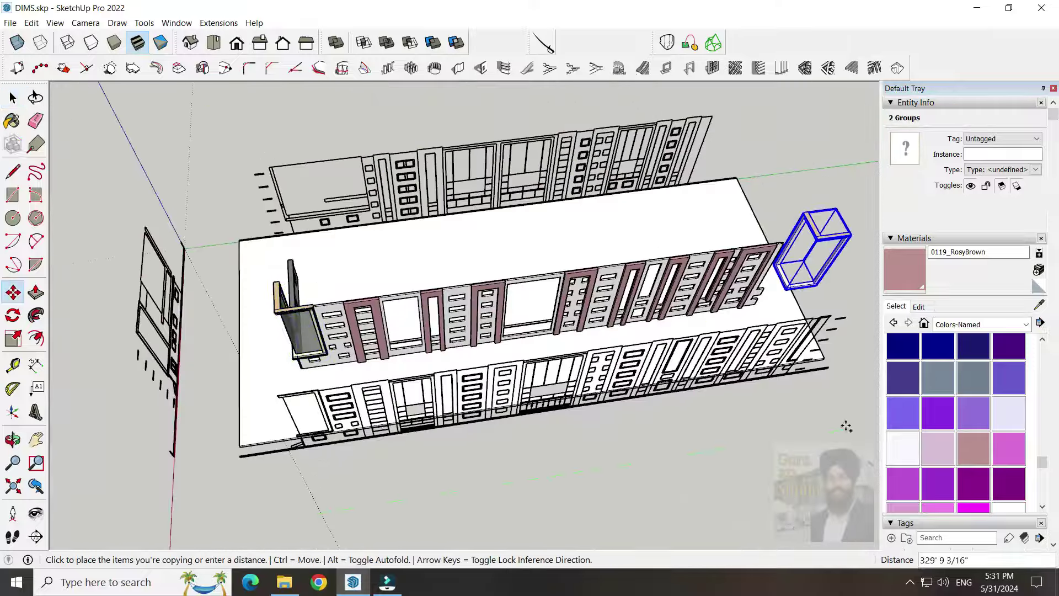
pyautogui.press('space')
pyautogui.scroll(4, 843, 262)
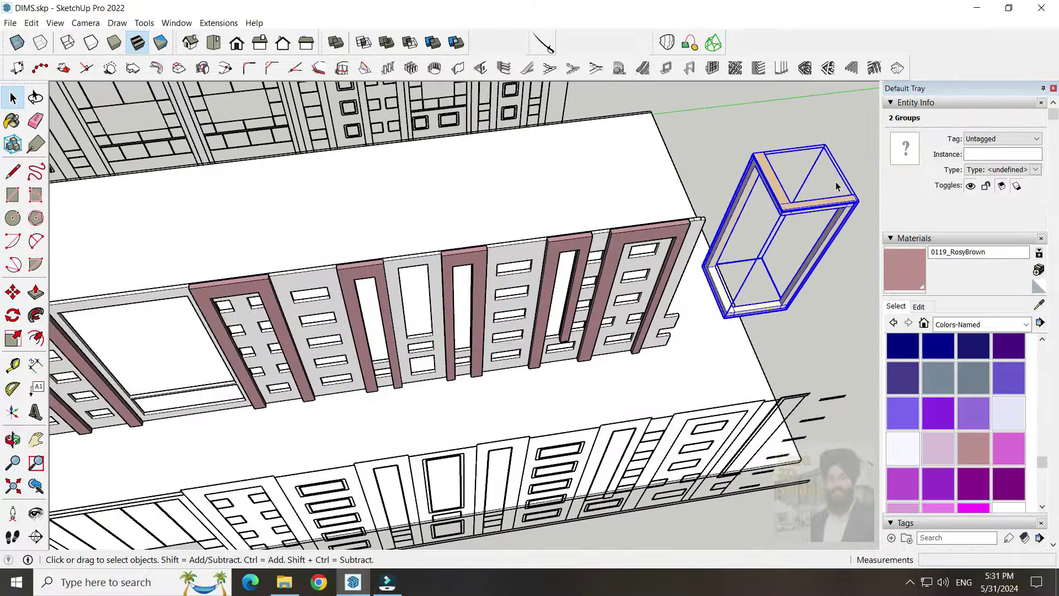
pyautogui.moveTo(835, 181); pyautogui.dragTo(708, 378, button='middle')
pyautogui.press('m')
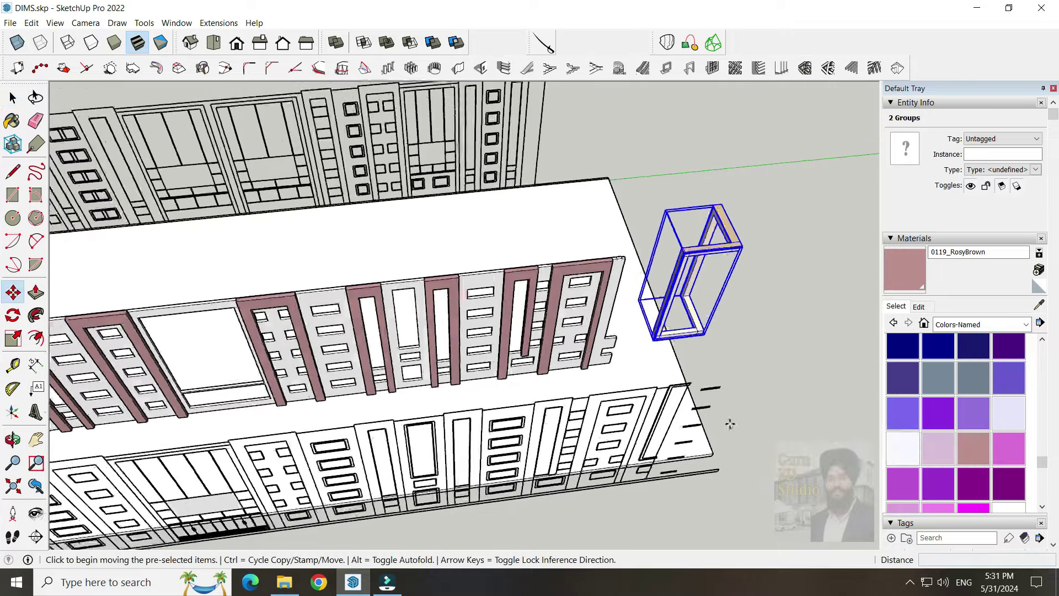
pyautogui.click(745, 415)
pyautogui.scroll(5, 662, 359)
pyautogui.scroll(2, 572, 310)
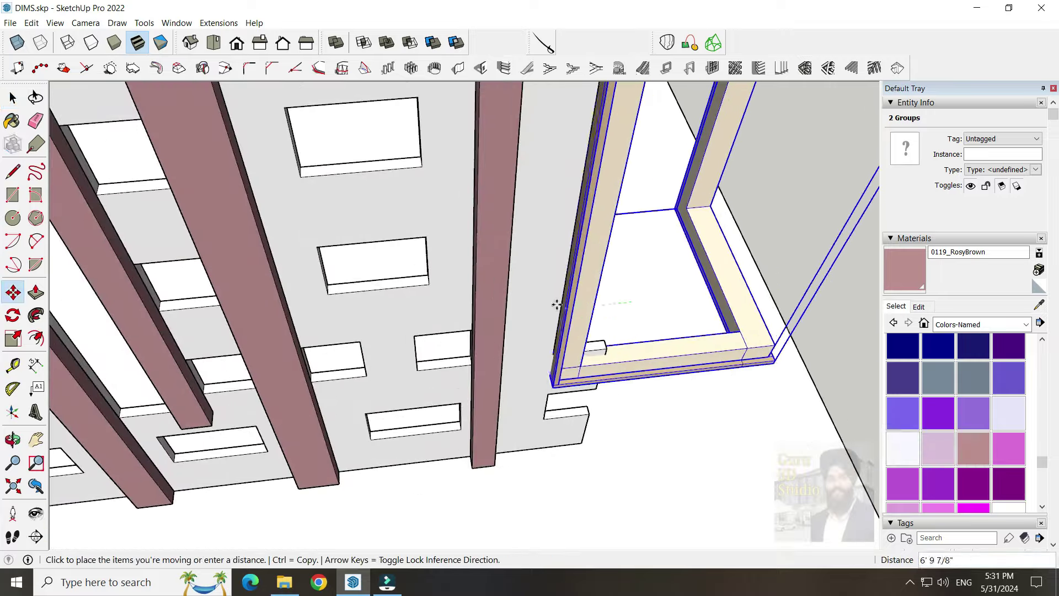
pyautogui.click(561, 306)
pyautogui.scroll(3, 556, 370)
# Open the tan corner bay frame group for editing and orbit around it
pyautogui.moveTo(550, 351); pyautogui.dragTo(575, 418, button='middle')
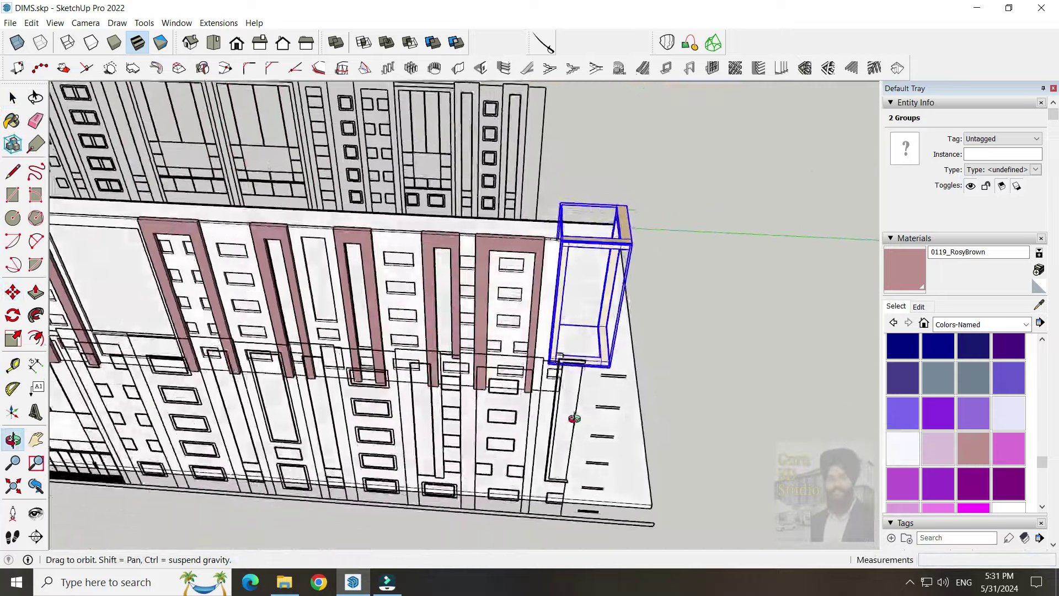
pyautogui.moveTo(560, 353); pyautogui.dragTo(693, 386, button='middle')
pyautogui.doubleClick(572, 403)
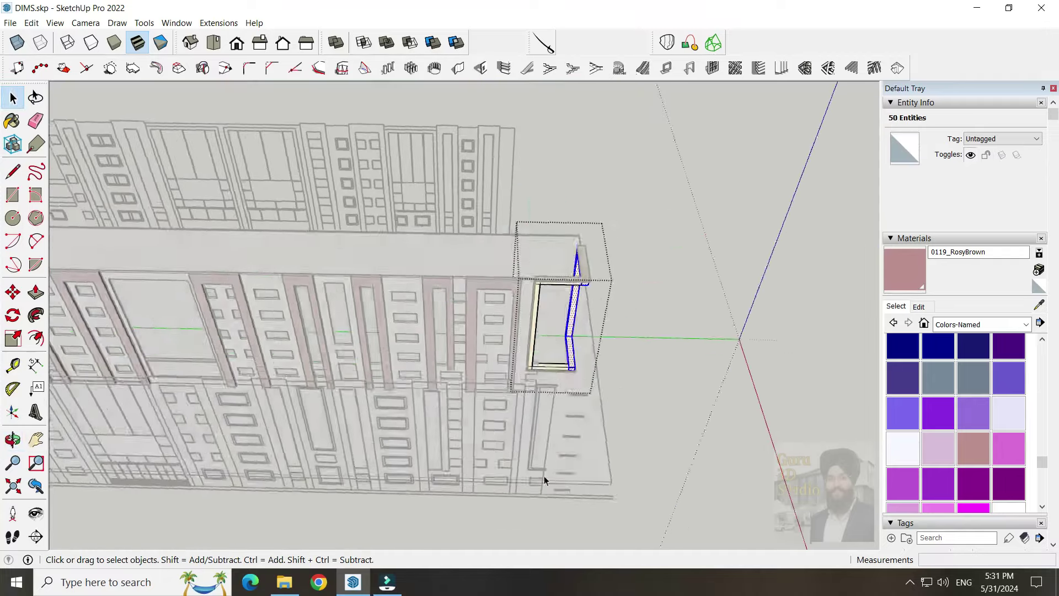
pyautogui.moveTo(586, 287)
pyautogui.mouseDown(button='middle')
pyautogui.moveTo(542, 368)
pyautogui.moveTo(508, 296)
pyautogui.moveTo(502, 379)
pyautogui.moveTo(619, 409)
pyautogui.moveTo(573, 436)
pyautogui.moveTo(552, 309)
pyautogui.mouseUp(button='middle')
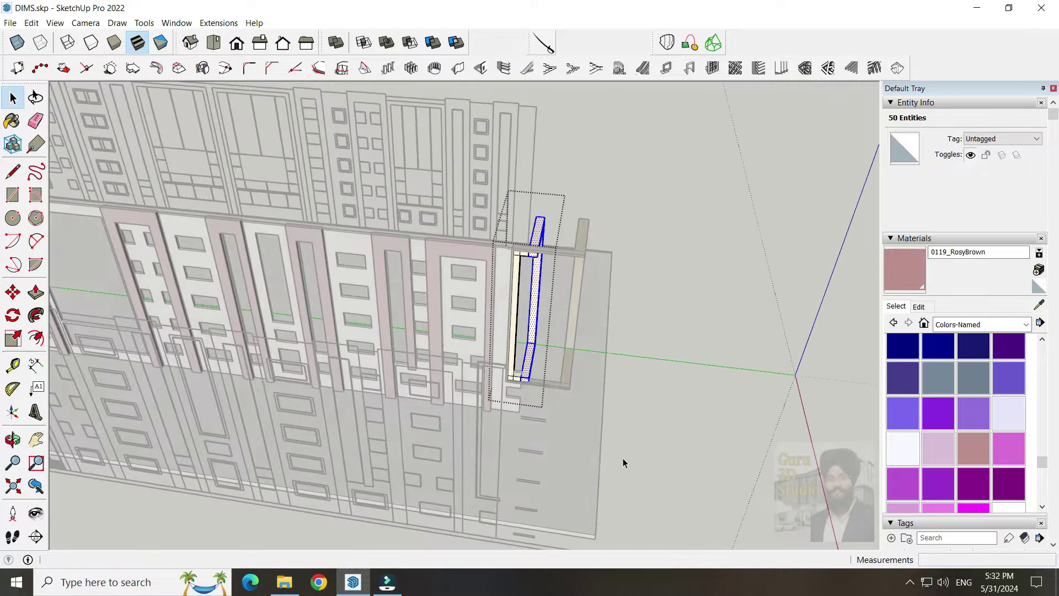
pyautogui.moveTo(537, 359)
pyautogui.mouseDown(button='middle')
pyautogui.moveTo(535, 300)
pyautogui.moveTo(515, 437)
pyautogui.mouseUp(button='middle')
pyautogui.moveTo(510, 321)
pyautogui.mouseDown(button='middle')
pyautogui.moveTo(495, 333)
pyautogui.moveTo(461, 489)
pyautogui.moveTo(594, 307)
pyautogui.moveTo(626, 421)
pyautogui.moveTo(545, 437)
pyautogui.mouseUp(button='middle')
pyautogui.press('space')
pyautogui.scroll(3, 613, 221)
# Push/Pull a face of the corner bay window frame, viewed from a steep angle
pyautogui.click(615, 191)
pyautogui.scroll(3, 613, 189)
pyautogui.moveTo(614, 189); pyautogui.dragTo(644, 401, button='middle')
pyautogui.moveTo(581, 307); pyautogui.dragTo(761, 416, button='middle')
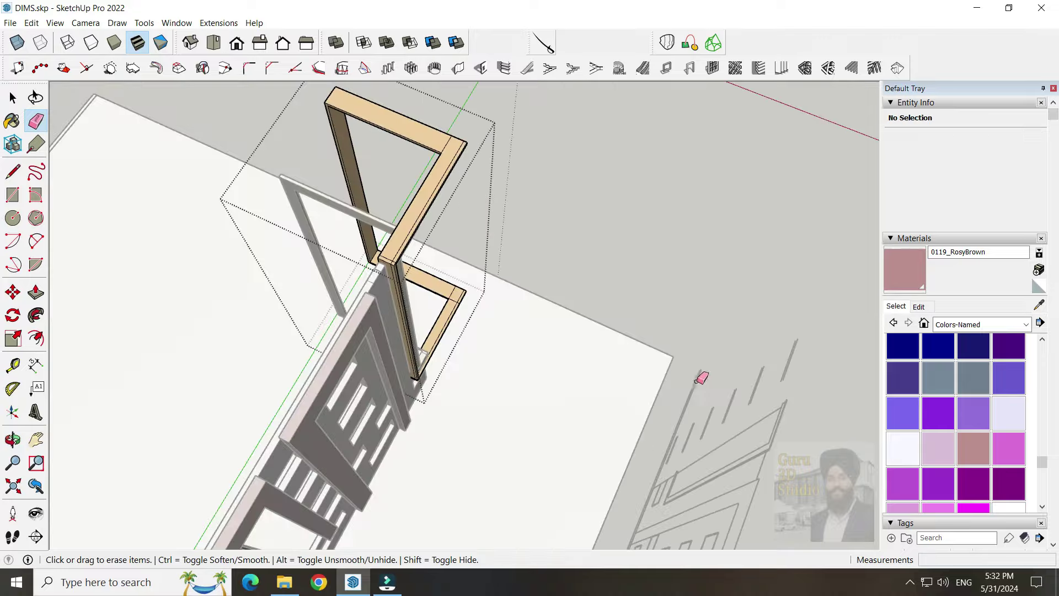
pyautogui.click(36, 291)
pyautogui.click(556, 436)
pyautogui.moveTo(556, 436)
pyautogui.mouseDown(button='middle')
pyautogui.moveTo(338, 217)
pyautogui.moveTo(380, 232)
pyautogui.mouseUp(button='middle')
pyautogui.press('Escape')
# Push/Pull the side face of the bay window box
pyautogui.scroll(-5, 620, 371)
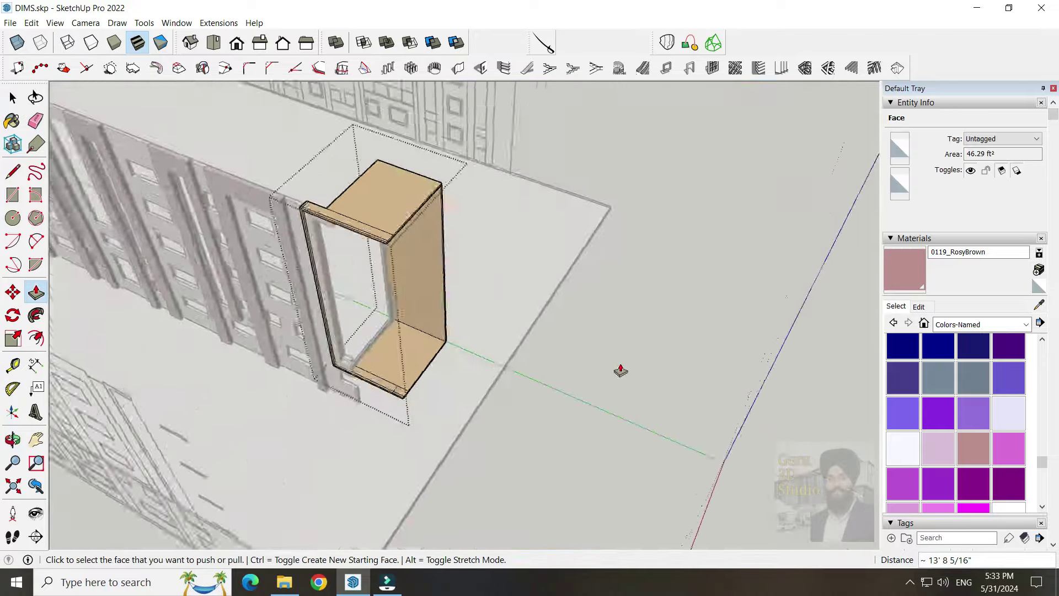
pyautogui.scroll(5, 312, 285)
pyautogui.moveTo(450, 250); pyautogui.dragTo(465, 165, button='middle')
pyautogui.moveTo(349, 313)
pyautogui.mouseDown(button='middle')
pyautogui.moveTo(423, 272)
pyautogui.moveTo(501, 403)
pyautogui.moveTo(490, 259)
pyautogui.mouseUp(button='middle')
pyautogui.scroll(3, 61, 193)
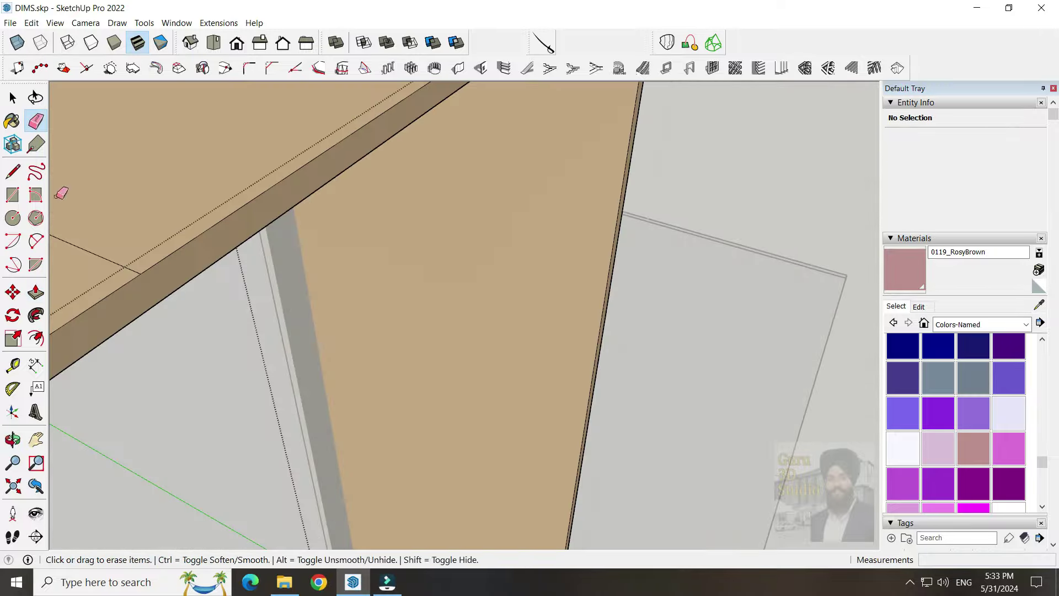
pyautogui.press('p')
pyautogui.click(574, 221)
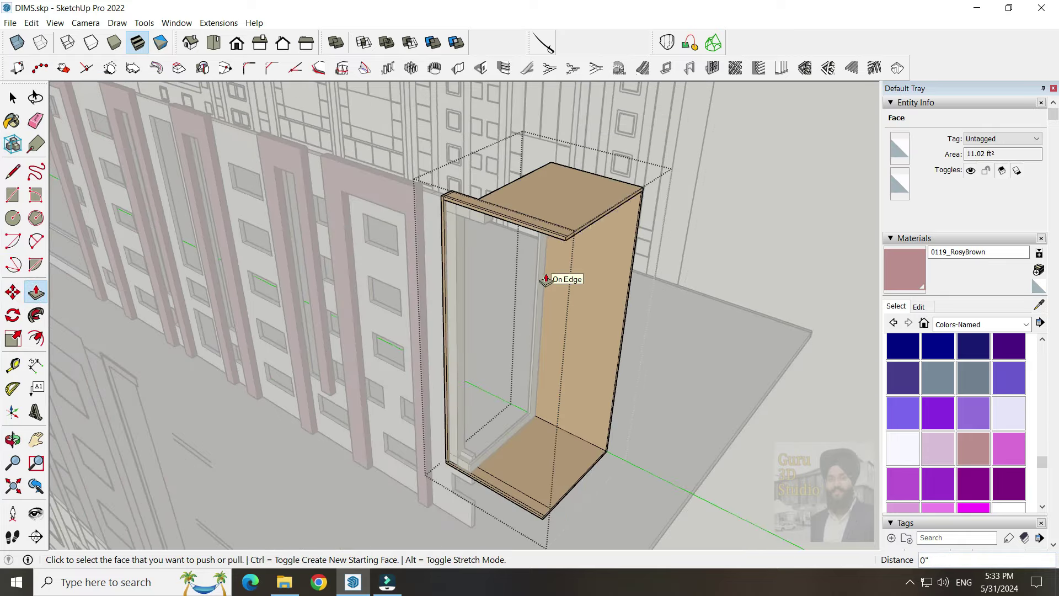
# Extrude the top ledge face of the bay window, seen from above
pyautogui.scroll(4, 646, 206)
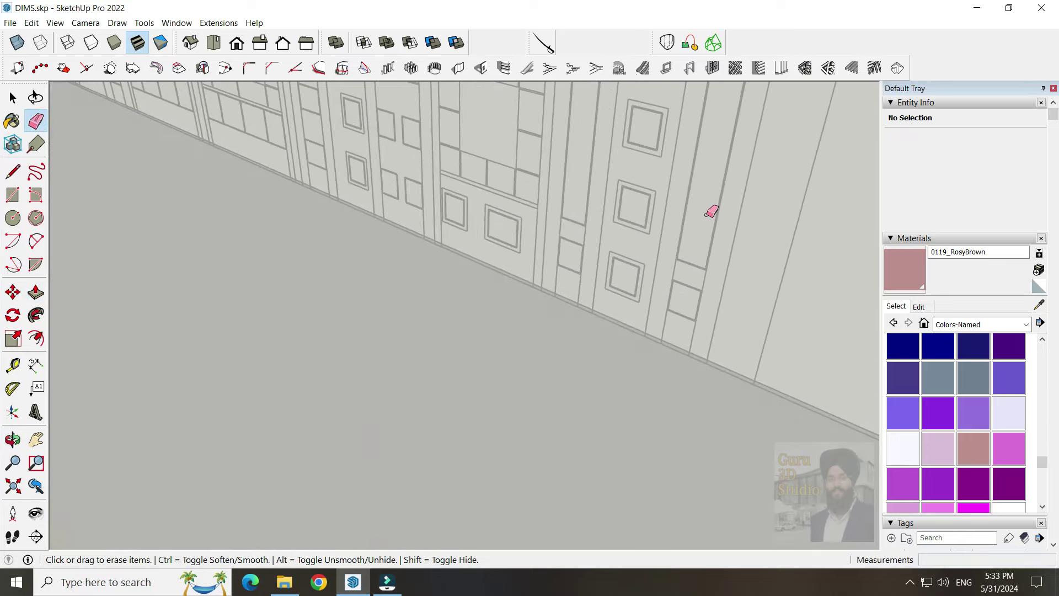
pyautogui.moveTo(709, 213); pyautogui.dragTo(718, 353, button='middle')
pyautogui.moveTo(748, 304); pyautogui.dragTo(24, 138, button='middle')
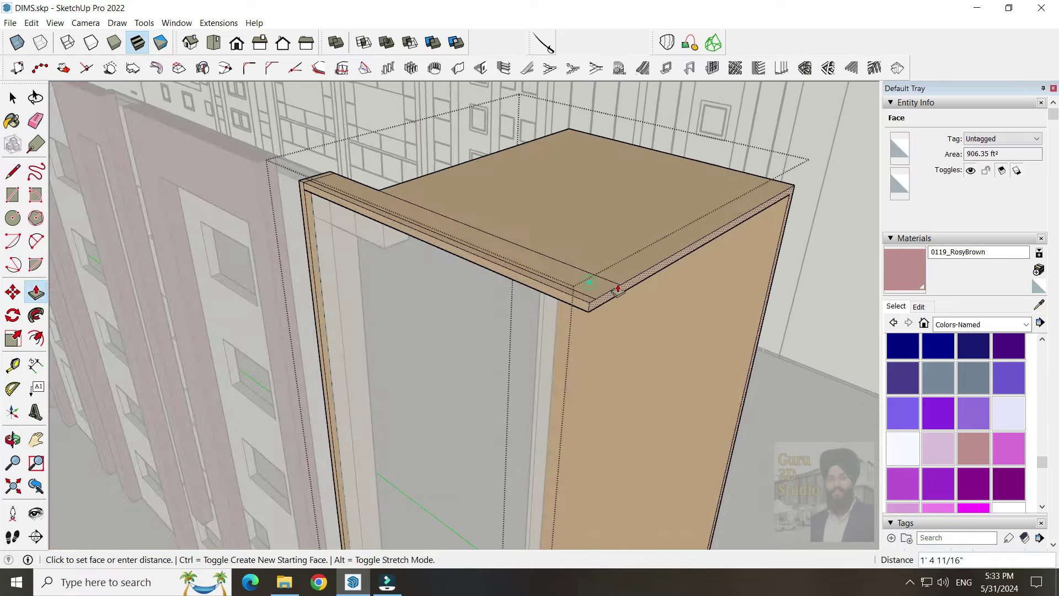
pyautogui.scroll(-5, 618, 288)
pyautogui.moveTo(634, 449)
pyautogui.mouseDown(button='middle')
pyautogui.moveTo(575, 439)
pyautogui.moveTo(570, 388)
pyautogui.mouseUp(button='middle')
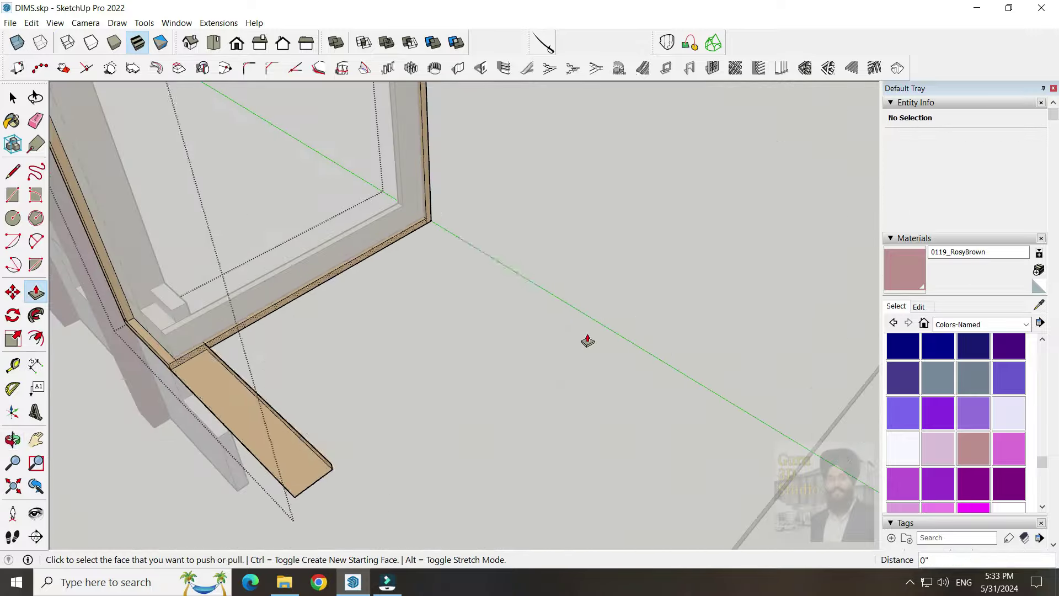
pyautogui.moveTo(616, 443)
pyautogui.mouseDown(button='middle')
pyautogui.moveTo(419, 409)
pyautogui.moveTo(527, 438)
pyautogui.mouseUp(button='middle')
pyautogui.click(528, 438)
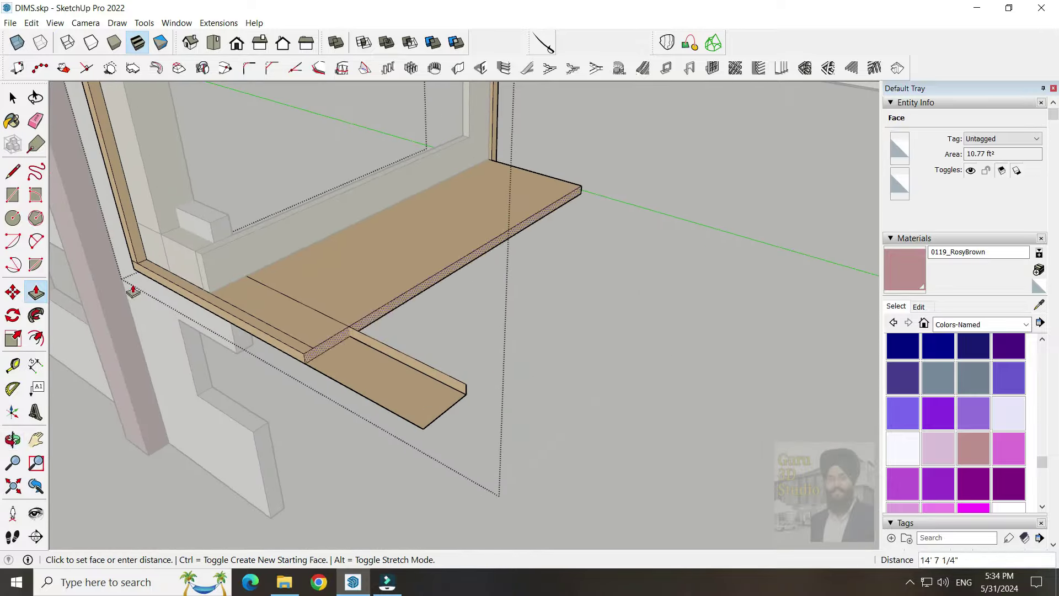
# Orbit below the bay window to inspect its floor slab from underneath
pyautogui.press('space')
pyautogui.moveTo(615, 314); pyautogui.dragTo(542, 147, button='middle')
pyautogui.press('p')
pyautogui.moveTo(529, 255)
pyautogui.mouseDown(button='middle')
pyautogui.moveTo(547, 497)
pyautogui.moveTo(643, 440)
pyautogui.moveTo(591, 286)
pyautogui.mouseUp(button='middle')
pyautogui.scroll(-5, 588, 402)
pyautogui.scroll(5, 587, 402)
pyautogui.press('space')
# Pull the bay window's side panel out by 2' 3"
pyautogui.moveTo(684, 423); pyautogui.dragTo(648, 465, button='middle')
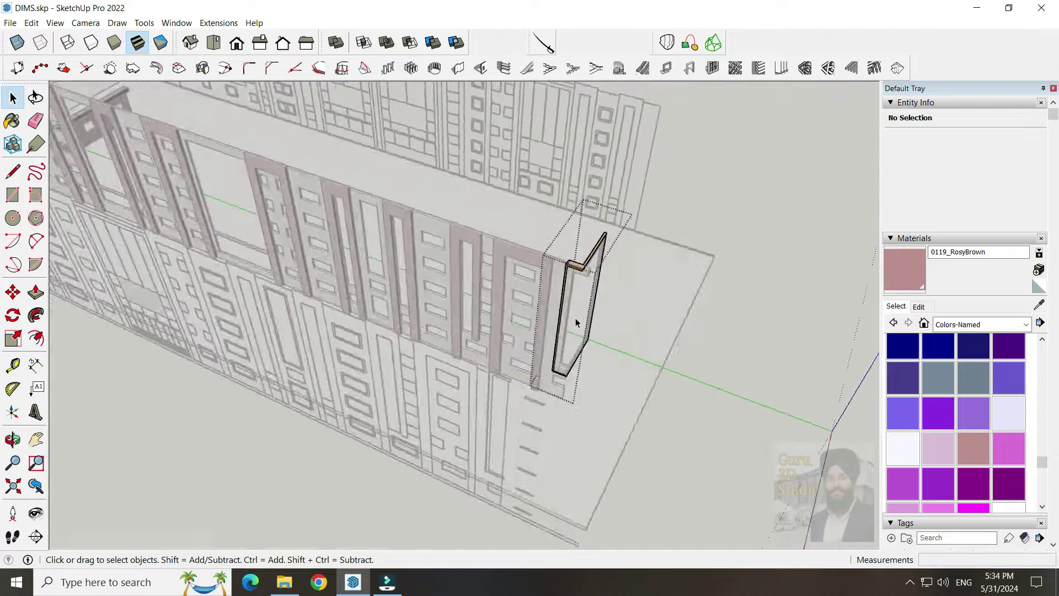
pyautogui.moveTo(567, 372); pyautogui.dragTo(529, 274, button='middle')
pyautogui.press('p')
pyautogui.click(529, 274)
pyautogui.scroll(3, 513, 444)
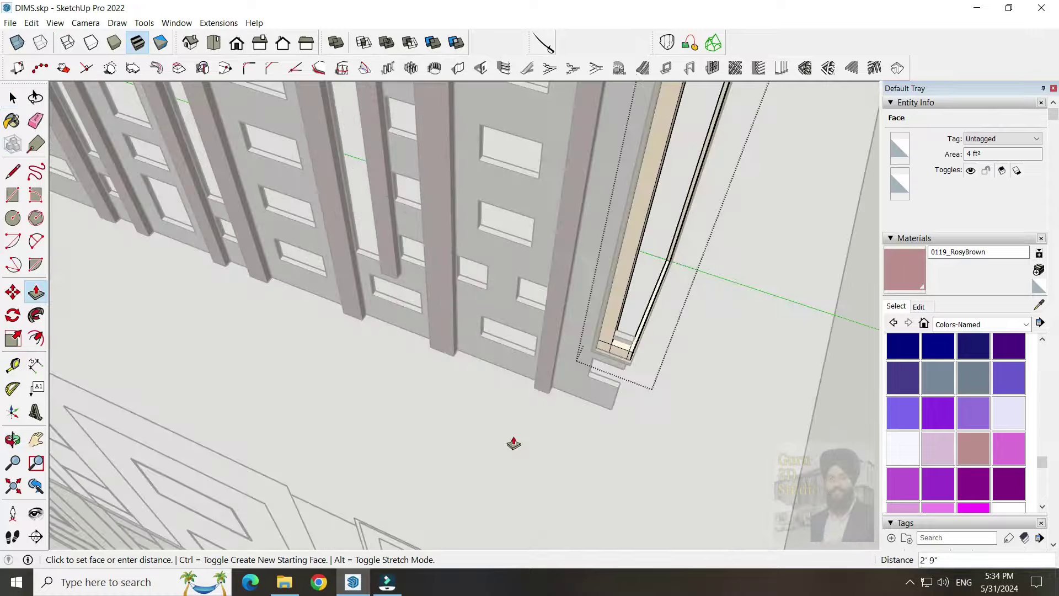
pyautogui.click(492, 467)
# Orbit around the pink-framed facade and select the tall column group
pyautogui.moveTo(493, 467); pyautogui.dragTo(580, 170, button='middle')
pyautogui.scroll(-3, 586, 461)
pyautogui.press('space')
pyautogui.moveTo(740, 244)
pyautogui.mouseDown(button='middle')
pyautogui.moveTo(610, 415)
pyautogui.moveTo(613, 394)
pyautogui.mouseUp(button='middle')
pyautogui.press('space')
pyautogui.click(610, 415)
# Zoom out to an overhead view showing the whole building
pyautogui.scroll(4, 610, 415)
pyautogui.scroll(-5, 618, 416)
pyautogui.scroll(5, 612, 393)
pyautogui.scroll(-5, 613, 393)
pyautogui.moveTo(643, 331)
pyautogui.mouseDown(button='middle')
pyautogui.moveTo(747, 520)
pyautogui.moveTo(520, 449)
pyautogui.moveTo(538, 457)
pyautogui.mouseUp(button='middle')
pyautogui.moveTo(434, 481); pyautogui.dragTo(496, 469, button='middle')
pyautogui.scroll(-3, 963, 437)
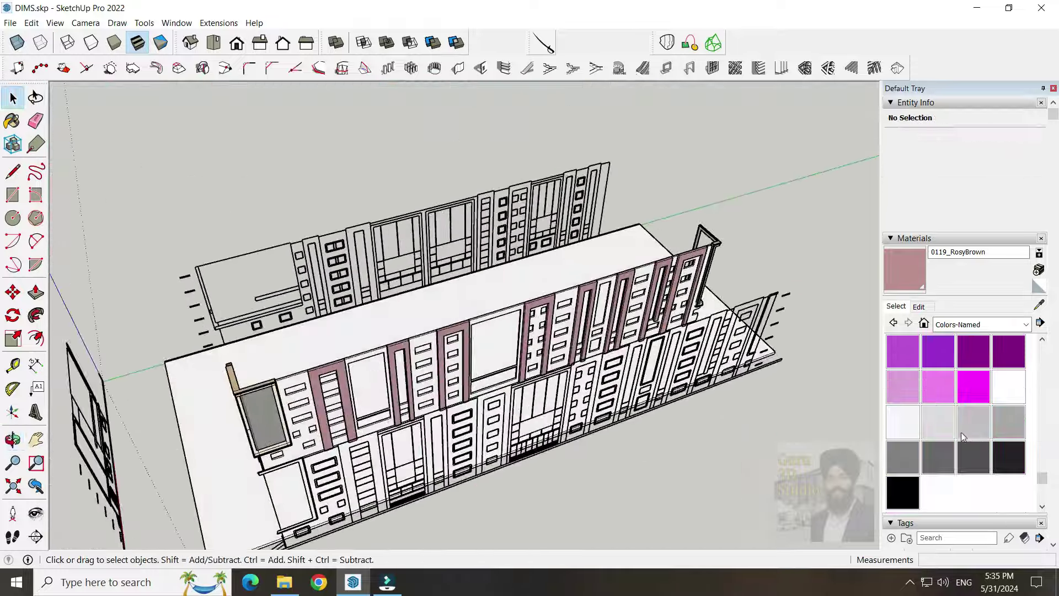
# Test Colors swatches cream D01 and cyan H01 on the facade panels
pyautogui.click(954, 372)
pyautogui.click(904, 364)
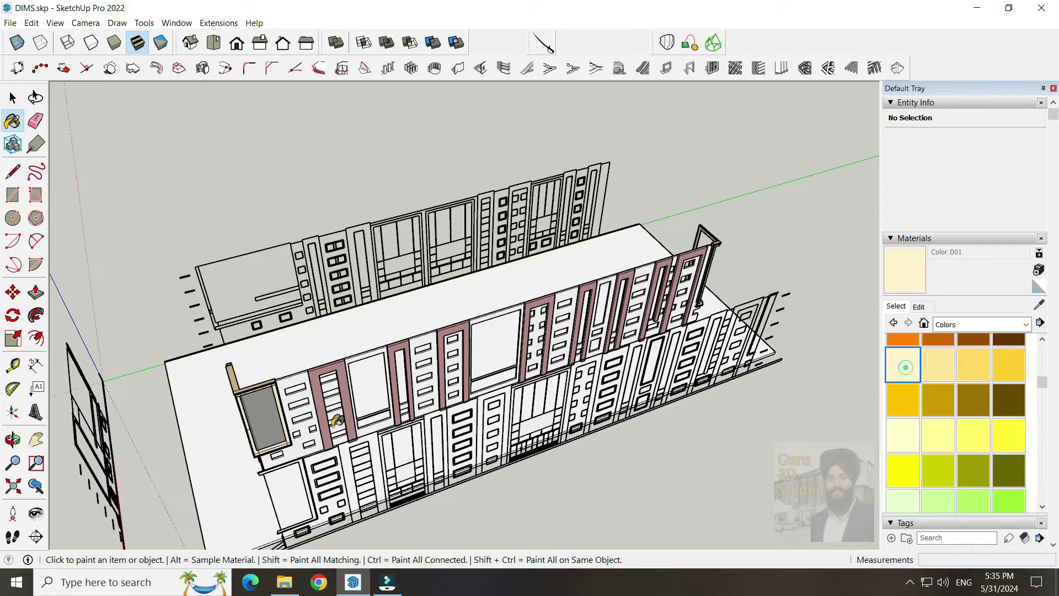
pyautogui.scroll(3, 627, 359)
pyautogui.scroll(-3, 628, 359)
# Try painting the facade panels peach with Color C01
pyautogui.scroll(-5, 963, 424)
pyautogui.click(903, 427)
pyautogui.click(457, 343)
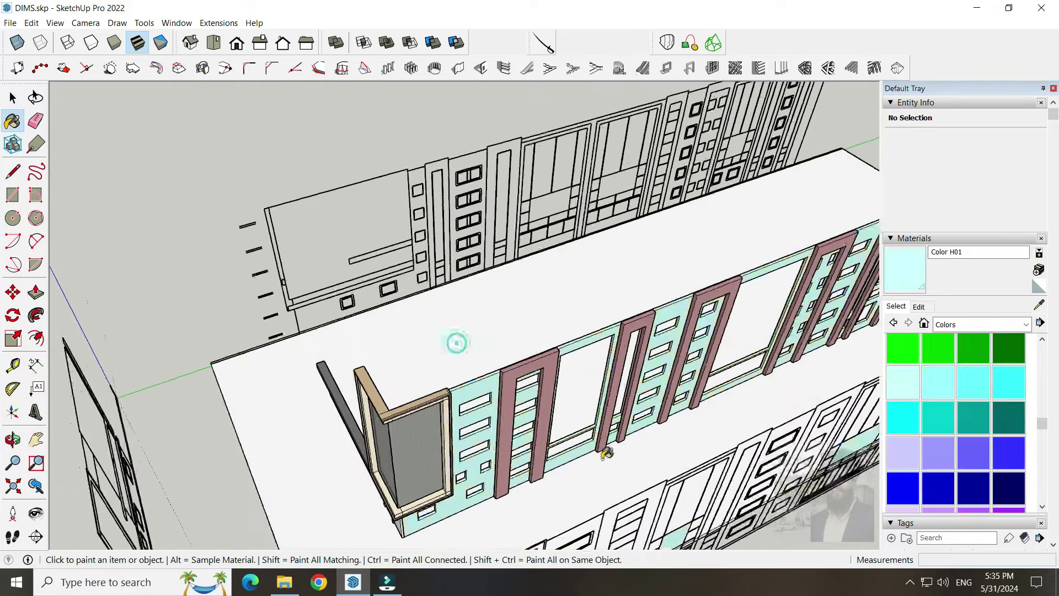
pyautogui.scroll(-3, 457, 343)
pyautogui.scroll(-3, 931, 428)
pyautogui.scroll(-2, 931, 428)
pyautogui.scroll(6, 938, 426)
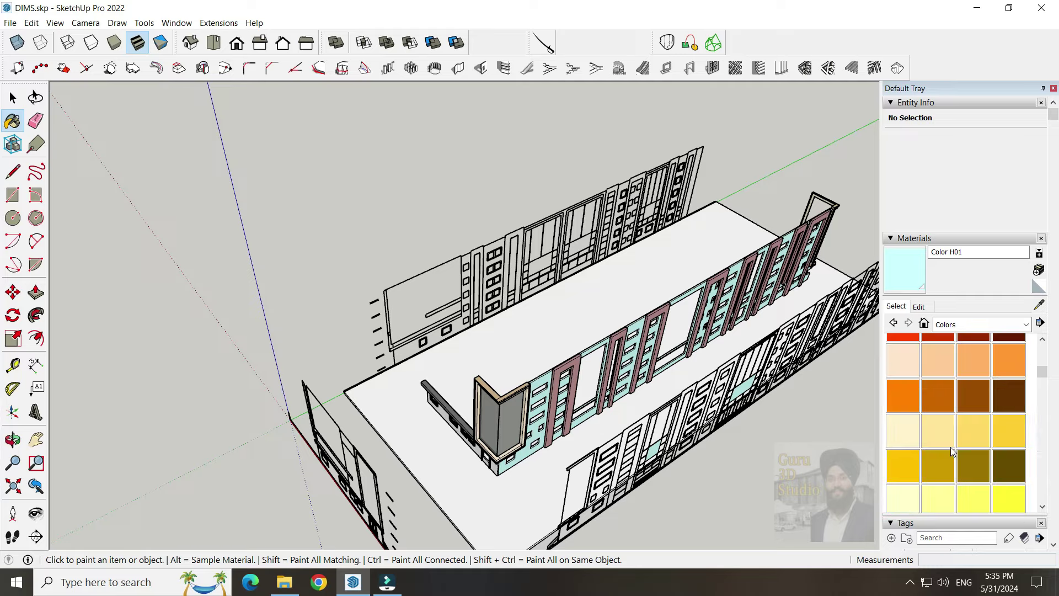
pyautogui.click(908, 371)
pyautogui.click(572, 386)
pyautogui.scroll(3, 572, 386)
pyautogui.scroll(2, 954, 420)
# Paint the facade panels with Asphalt and Concrete's Polished Concrete Old, then view them front-on
pyautogui.click(958, 325)
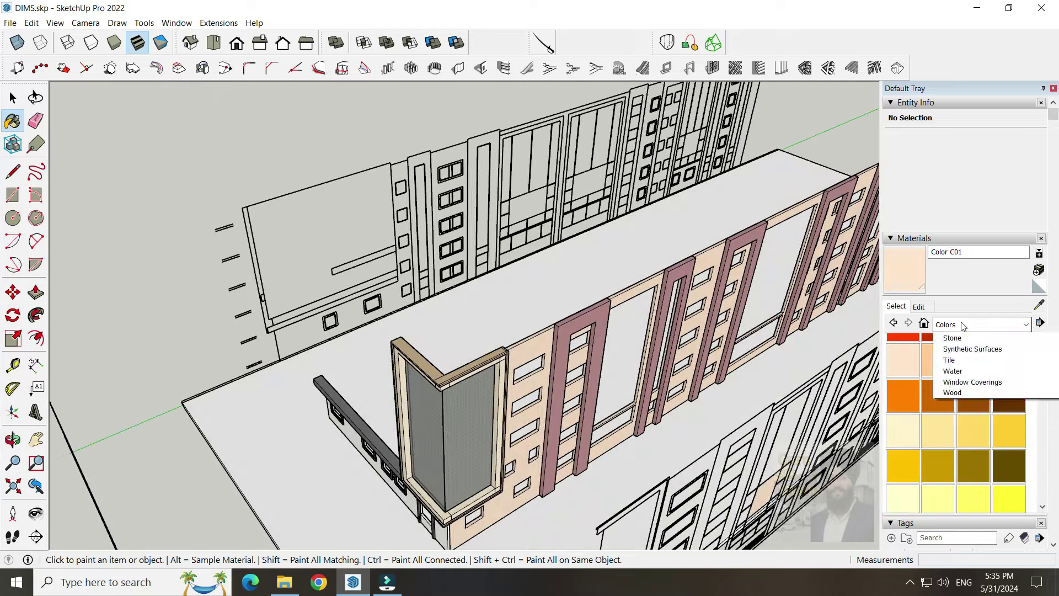
pyautogui.scroll(5, 941, 332)
pyautogui.click(903, 422)
pyautogui.click(690, 386)
pyautogui.scroll(-2, 689, 386)
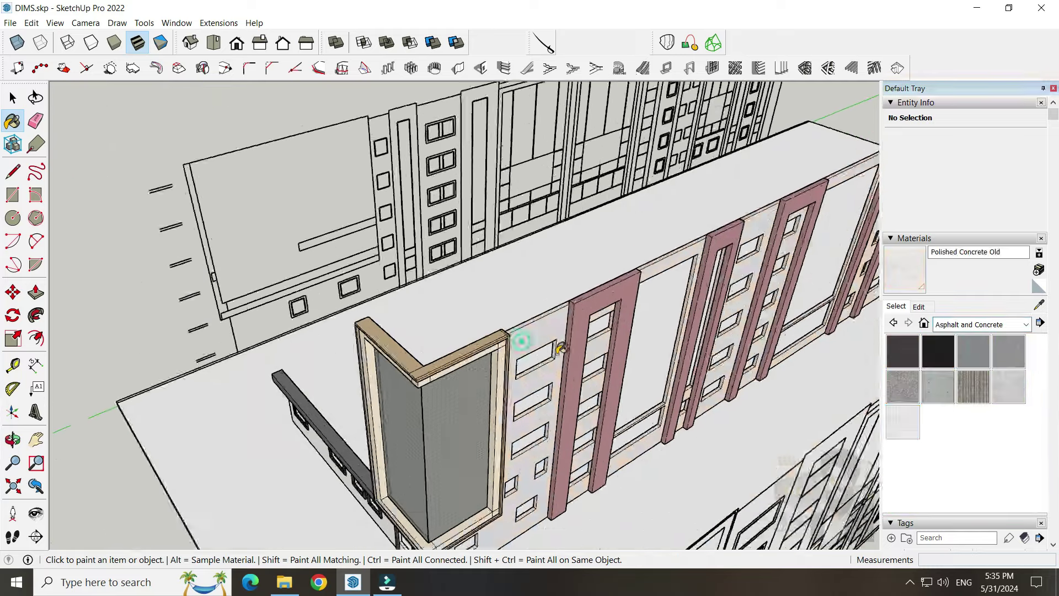
pyautogui.click(14, 98)
pyautogui.moveTo(172, 289); pyautogui.dragTo(805, 392, button='middle')
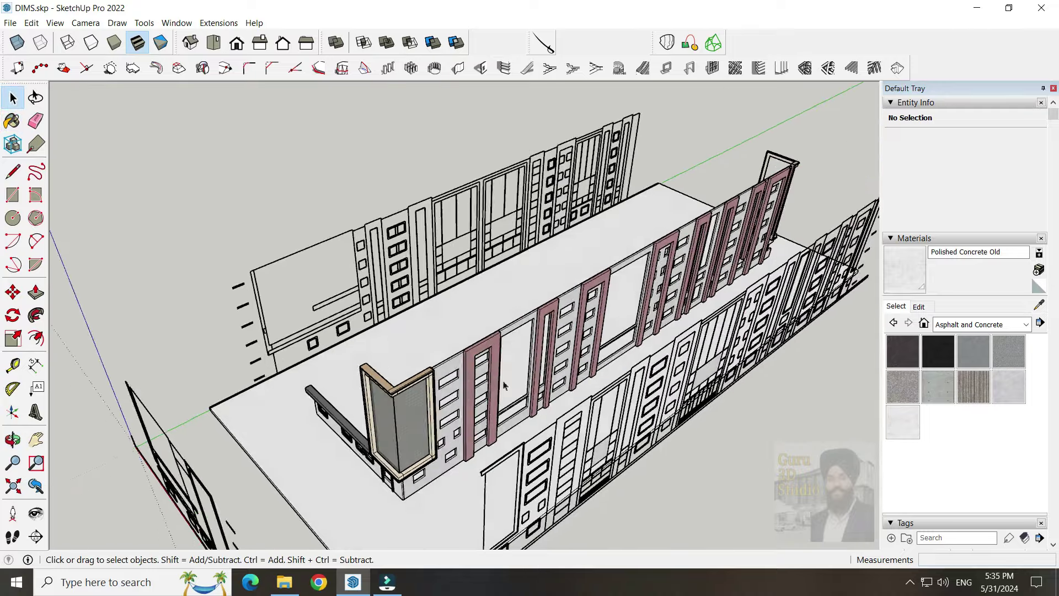
pyautogui.moveTo(805, 392); pyautogui.dragTo(607, 359)
pyautogui.click(13, 195)
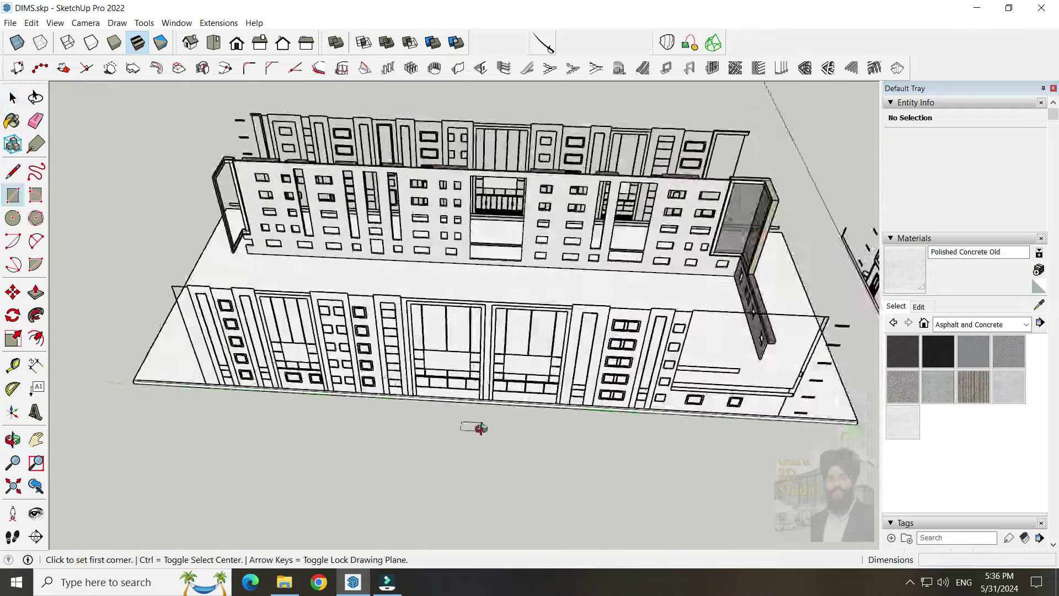
# Orbit onto a lower facade corner, cancel a stray rectangle and group the facade geometry
pyautogui.scroll(3, 472, 428)
pyautogui.scroll(2, 186, 252)
pyautogui.moveTo(273, 350); pyautogui.dragTo(567, 503, button='middle')
pyautogui.click(716, 433)
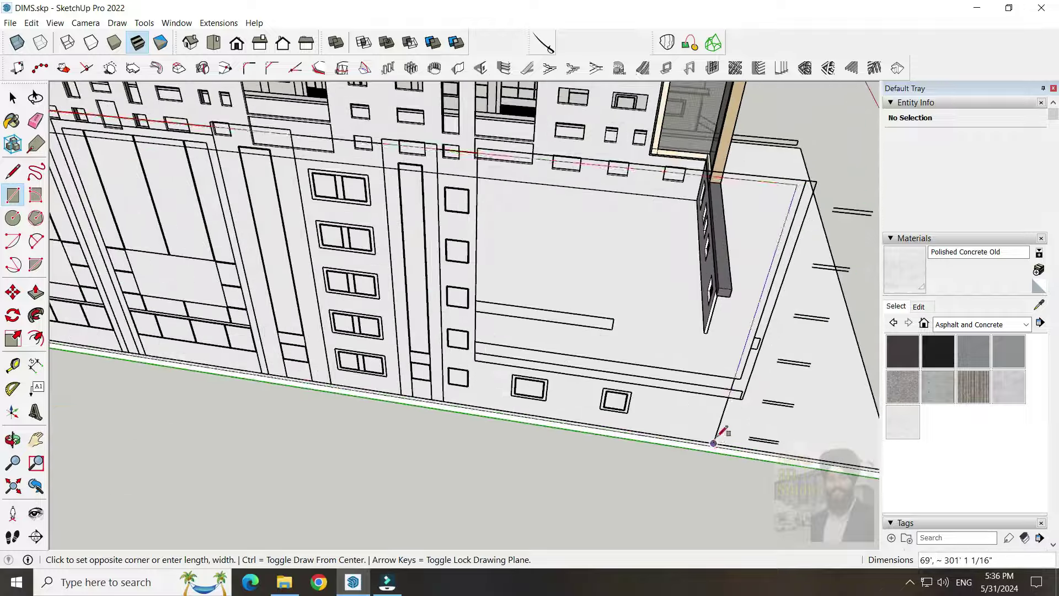
pyautogui.scroll(3, 710, 432)
pyautogui.scroll(-3, 647, 409)
pyautogui.press('Escape')
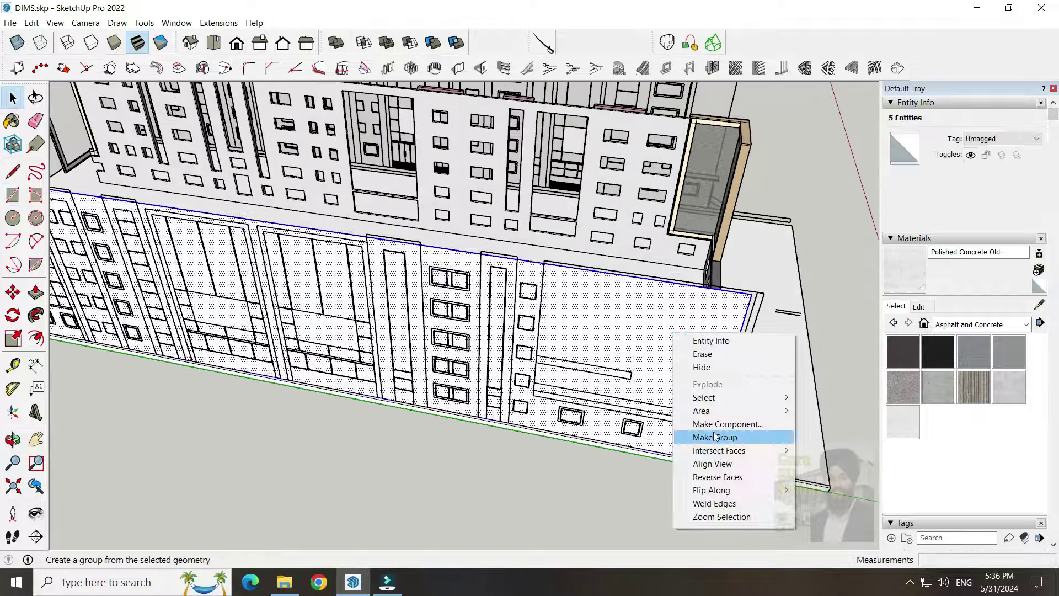
pyautogui.click(715, 437)
# Trace a rectangle face over the first window opening on the facade
pyautogui.press('r')
pyautogui.click(307, 237)
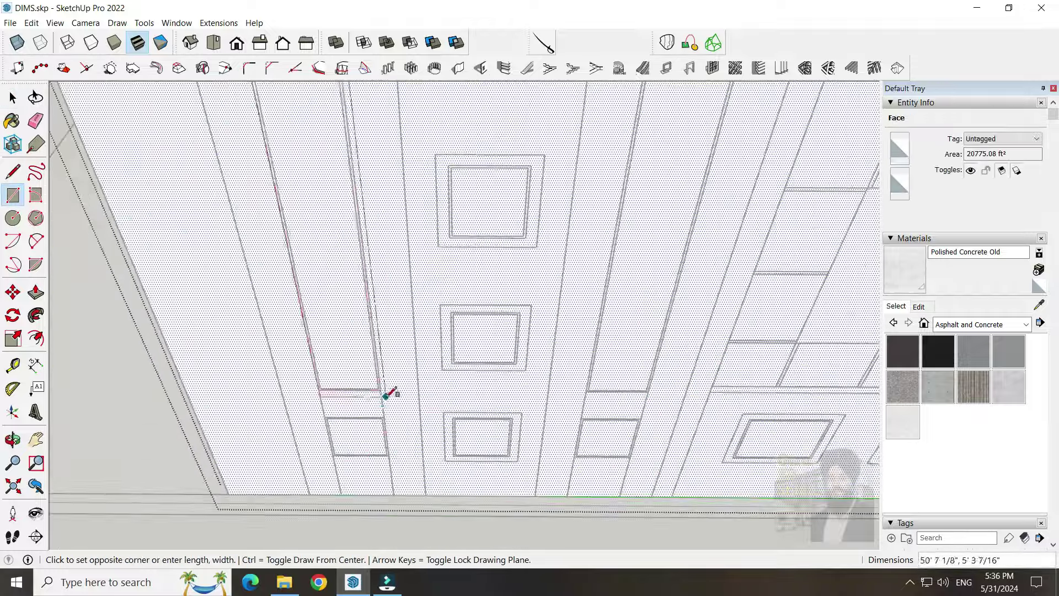
pyautogui.scroll(3, 389, 398)
pyautogui.press('Escape')
pyautogui.scroll(-3, 378, 449)
pyautogui.scroll(3, 378, 449)
pyautogui.click(415, 381)
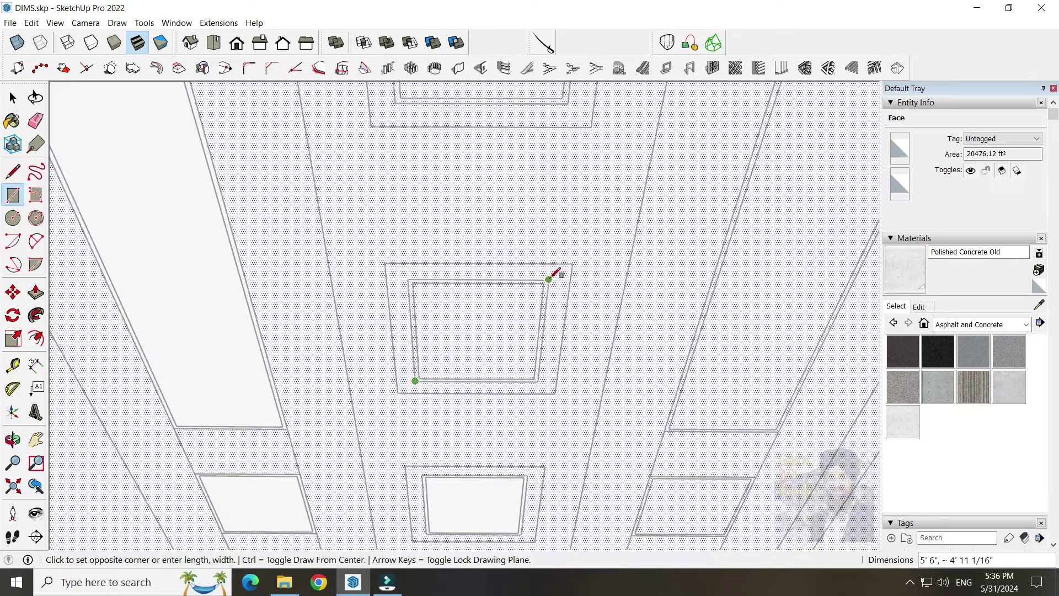
pyautogui.click(549, 278)
pyautogui.scroll(-2, 408, 456)
pyautogui.scroll(2, 611, 475)
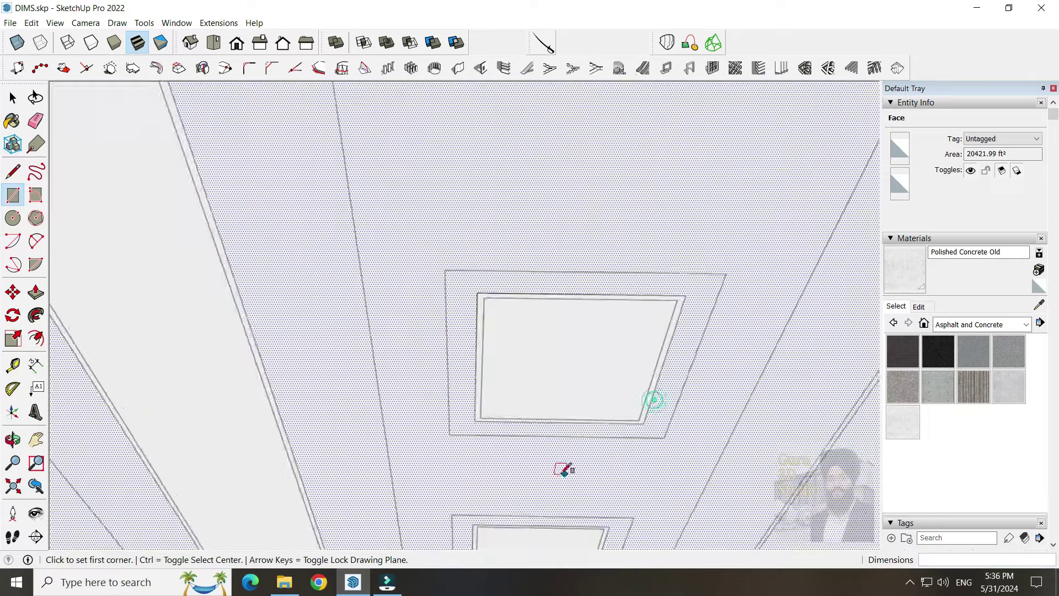
# Draw a long, thin strip rectangle over the narrow window panel
pyautogui.click(473, 421)
pyautogui.scroll(-3, 462, 354)
pyautogui.scroll(2, 450, 461)
pyautogui.scroll(-2, 537, 166)
pyautogui.click(537, 166)
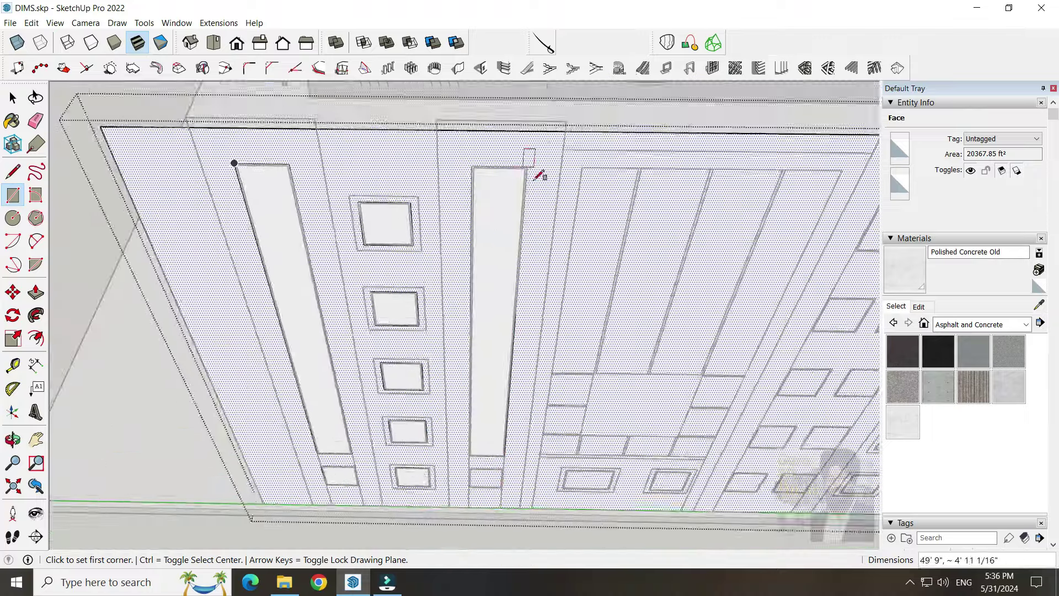
pyautogui.scroll(3, 497, 332)
# Trace another rectangle face over the adjacent window
pyautogui.click(485, 378)
pyautogui.scroll(-3, 552, 386)
pyautogui.scroll(5, 513, 425)
pyautogui.click(786, 268)
pyautogui.scroll(-2, 405, 400)
pyautogui.scroll(-3, 636, 330)
pyautogui.scroll(1, 464, 431)
# Fill the next panel with a rectangle and begin another on the facade
pyautogui.click(199, 469)
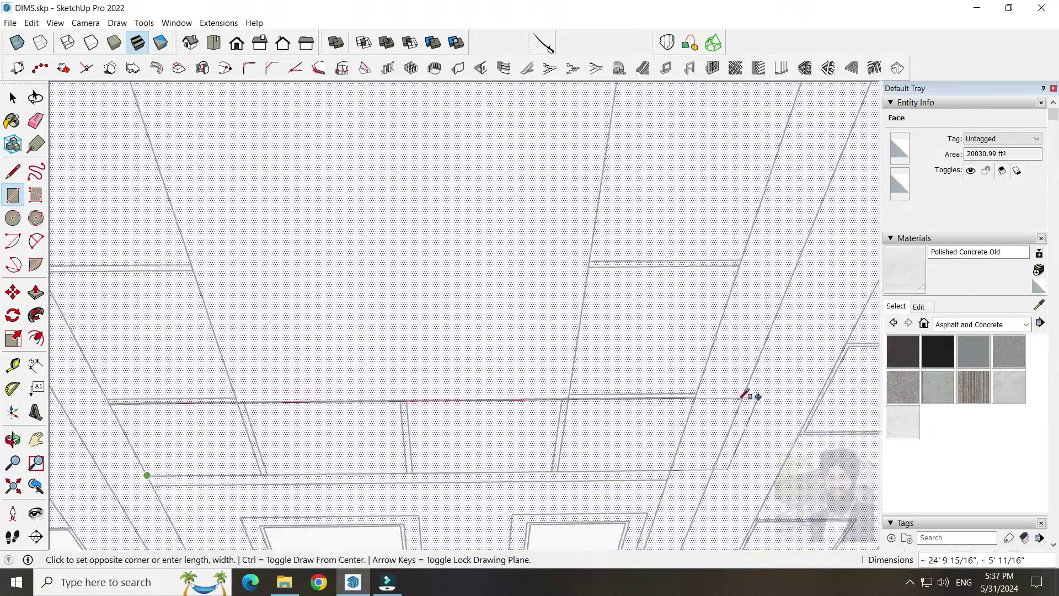
pyautogui.click(568, 397)
pyautogui.scroll(-2, 607, 358)
pyautogui.click(390, 461)
pyautogui.scroll(-3, 532, 414)
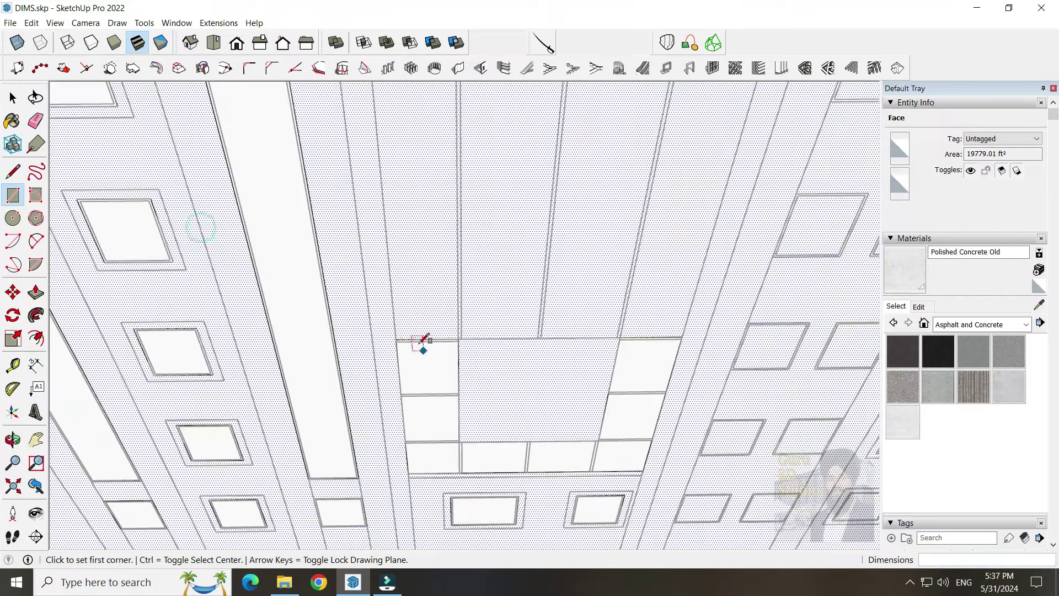
pyautogui.scroll(2, 532, 414)
pyautogui.click(420, 392)
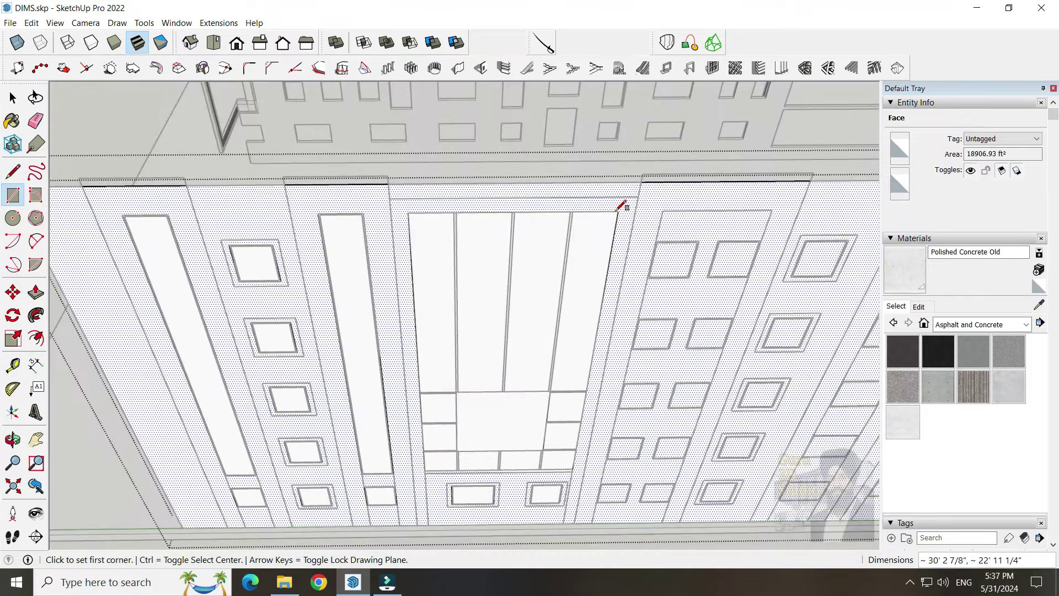
pyautogui.scroll(-1, 557, 355)
# Zoom in on the upper windows and begin a rectangle on the left window
pyautogui.press('space')
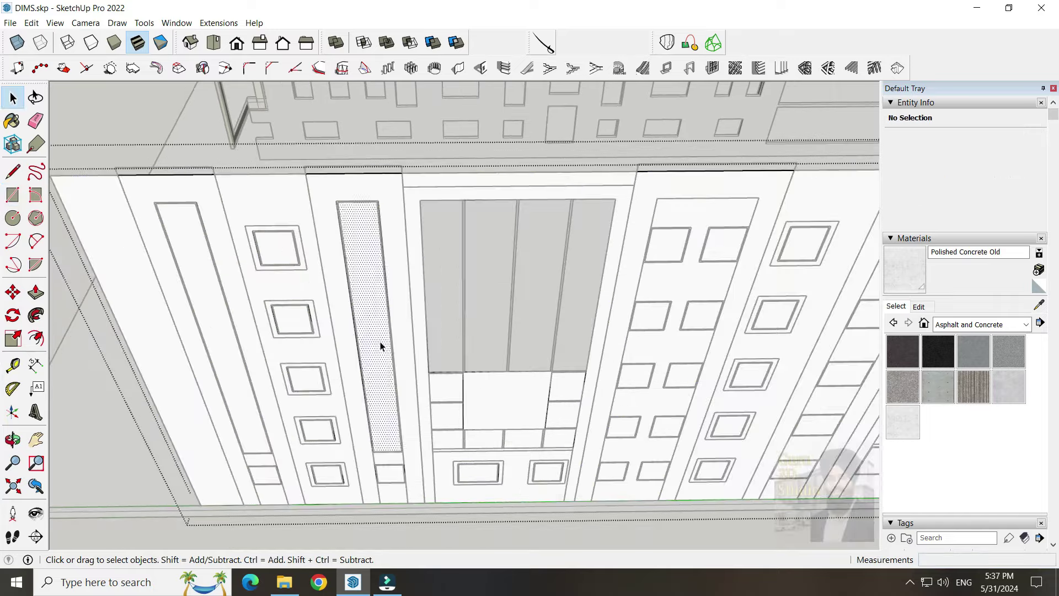
pyautogui.scroll(3, 407, 489)
pyautogui.scroll(2, 552, 419)
pyautogui.scroll(2, 624, 411)
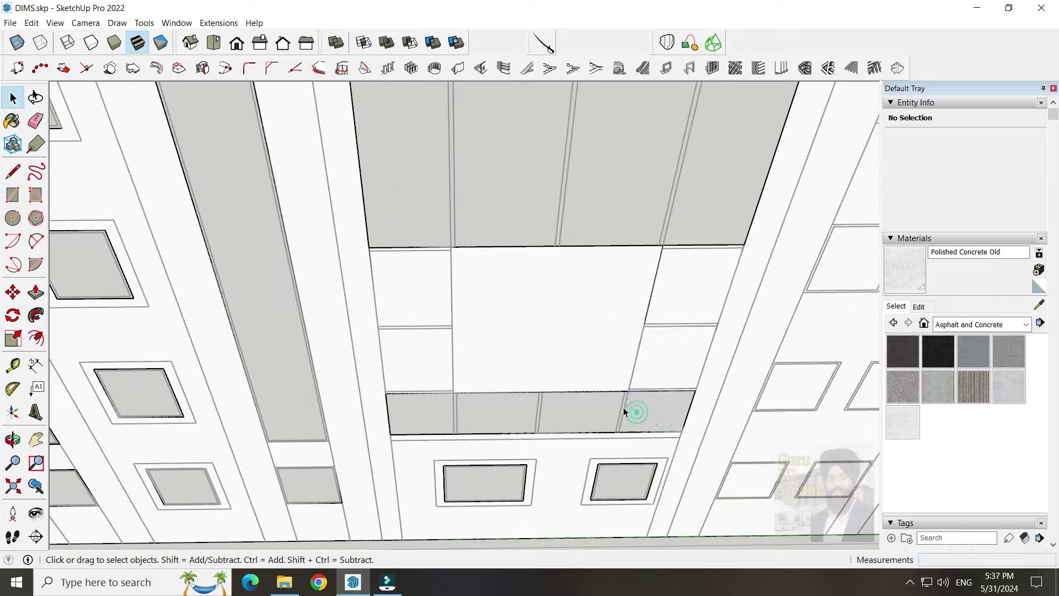
pyautogui.scroll(-2, 417, 393)
pyautogui.scroll(-2, 454, 425)
pyautogui.scroll(2, 622, 167)
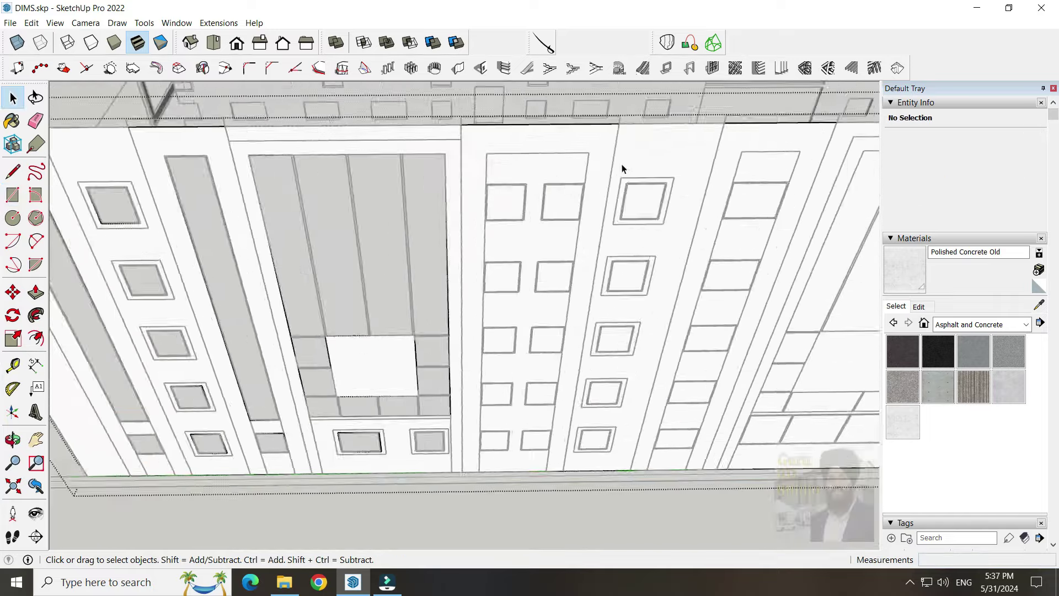
pyautogui.scroll(3, 496, 220)
pyautogui.press('r')
pyautogui.click(442, 197)
pyautogui.press('Escape')
# Start a rectangle at the right window's corner, then orbit to view the building
pyautogui.click(561, 200)
pyautogui.scroll(1, 561, 200)
pyautogui.scroll(-3, 603, 319)
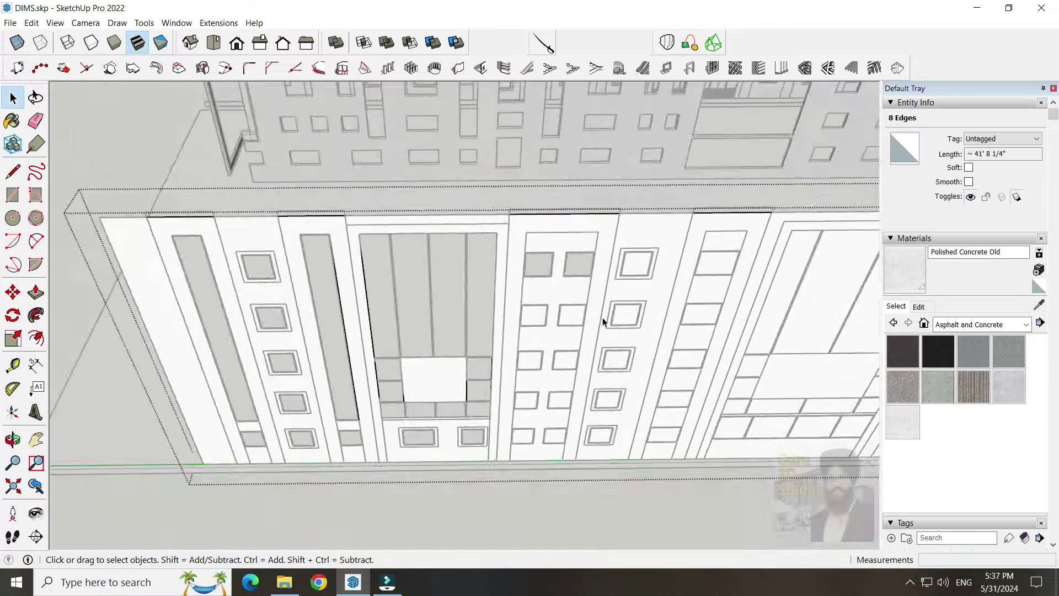
pyautogui.scroll(3, 544, 348)
pyautogui.press('m')
pyautogui.moveTo(543, 347)
pyautogui.mouseDown(button='middle')
pyautogui.moveTo(574, 342)
pyautogui.moveTo(531, 457)
pyautogui.mouseUp(button='middle')
pyautogui.press('space')
pyautogui.scroll(3, 573, 360)
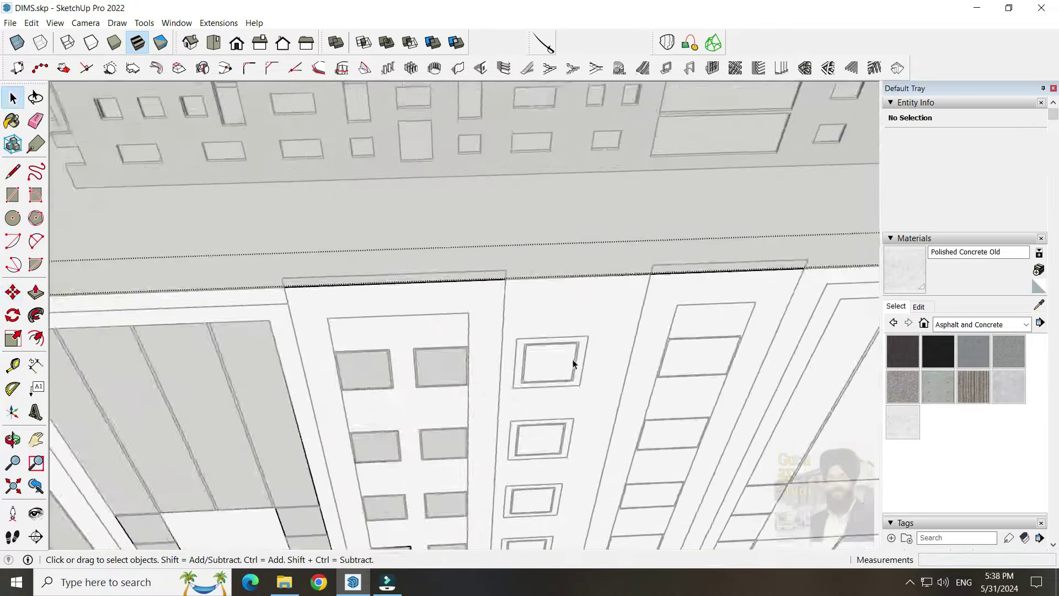
pyautogui.press('r')
pyautogui.click(450, 414)
# Try moving the window edges, cancel the move, and orbit to another wall view
pyautogui.press('space')
pyautogui.scroll(-2, 532, 296)
pyautogui.scroll(5, 532, 286)
pyautogui.press('r')
pyautogui.press('space')
pyautogui.scroll(-2, 591, 296)
pyautogui.press('m')
pyautogui.click(581, 187)
pyautogui.press('Escape')
pyautogui.scroll(-3, 569, 347)
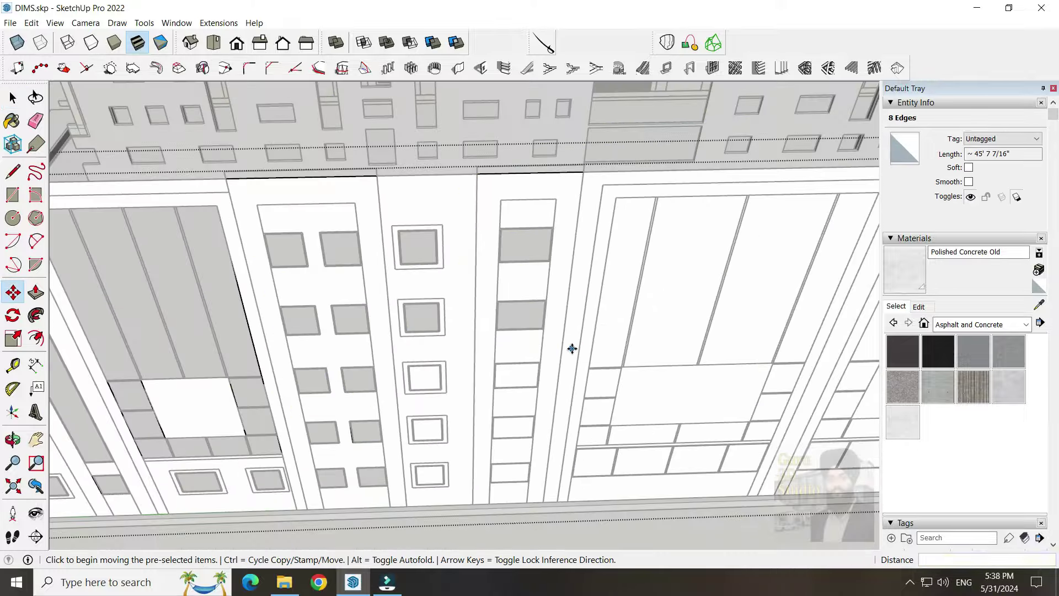
pyautogui.moveTo(570, 347); pyautogui.dragTo(567, 390, button='middle')
# Trace a rectangle face over the window bay
pyautogui.press('space')
pyautogui.click(520, 359)
pyautogui.press('r')
pyautogui.click(438, 398)
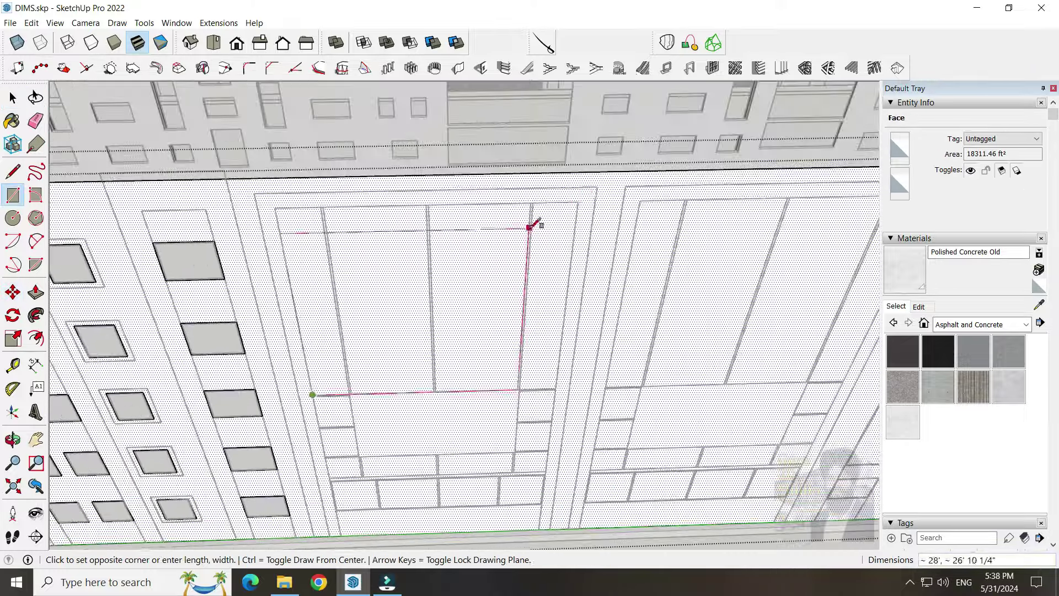
pyautogui.scroll(3, 533, 222)
pyautogui.click(409, 354)
# Draw a second rectangle face over the neighbouring window
pyautogui.click(463, 200)
pyautogui.click(394, 530)
pyautogui.scroll(-3, 428, 484)
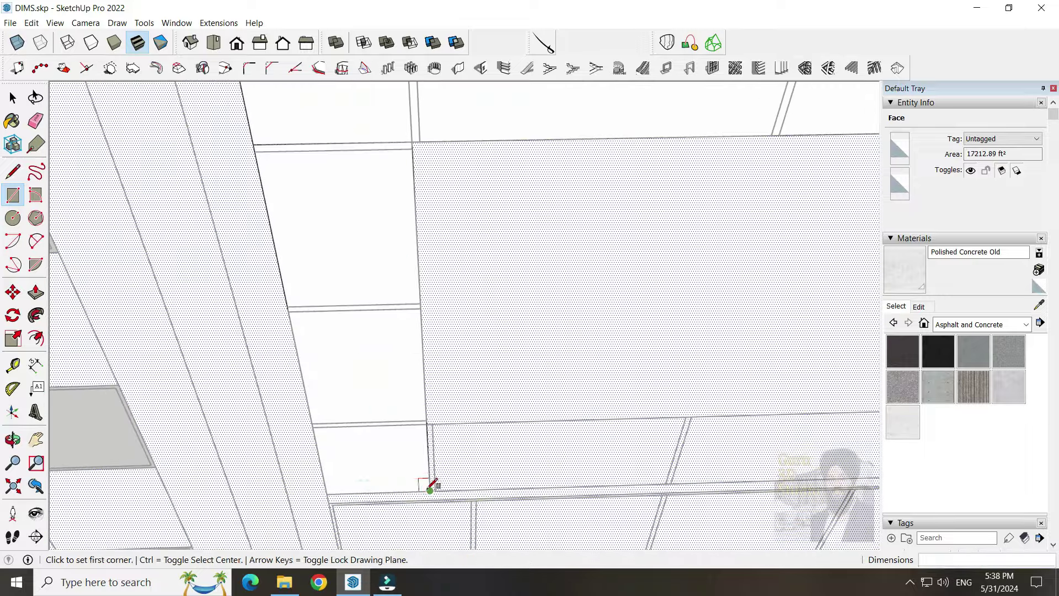
pyautogui.scroll(-2, 428, 484)
pyautogui.click(681, 442)
pyautogui.press('space')
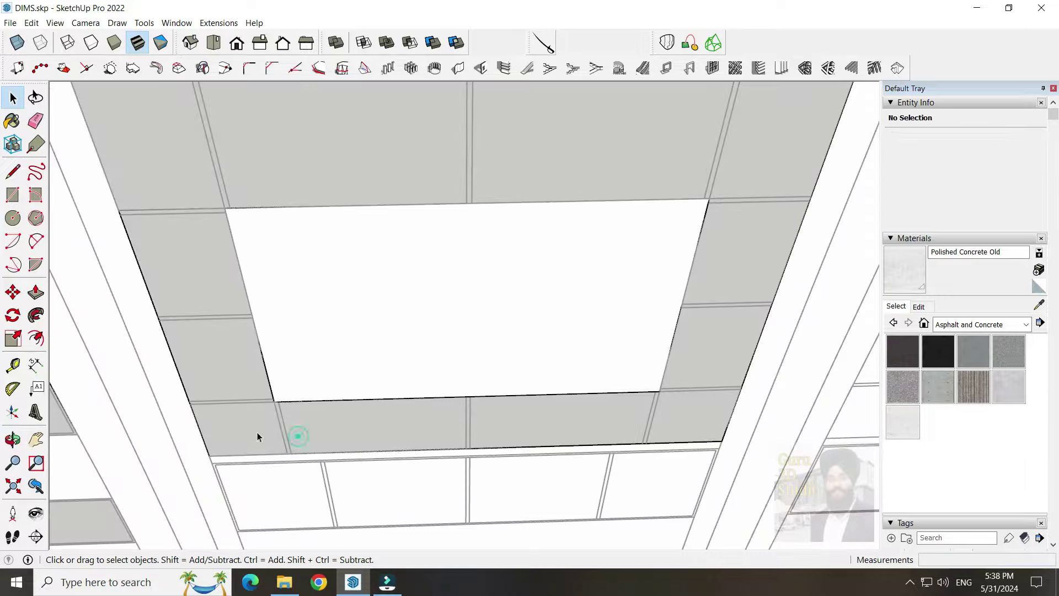
pyautogui.scroll(-5, 259, 436)
pyautogui.scroll(2, 397, 395)
# Begin a rectangle on the lower window panel, then cancel and re-frame the view
pyautogui.press('r')
pyautogui.scroll(3, 199, 355)
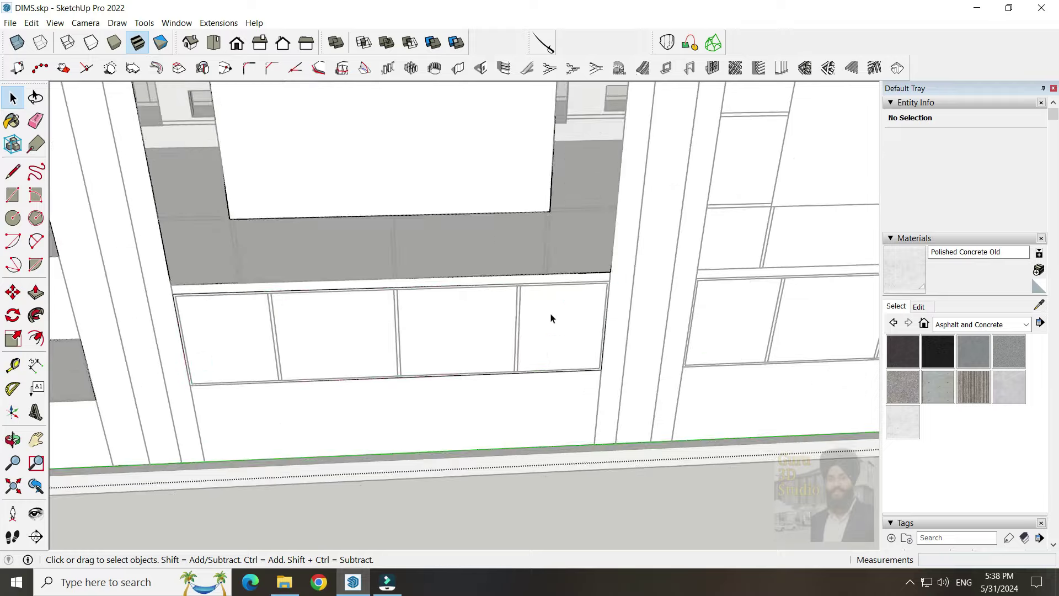
pyautogui.press('space')
pyautogui.scroll(-3, 635, 381)
pyautogui.press('r')
pyautogui.click(348, 470)
pyautogui.press('space')
pyautogui.scroll(-2, 489, 480)
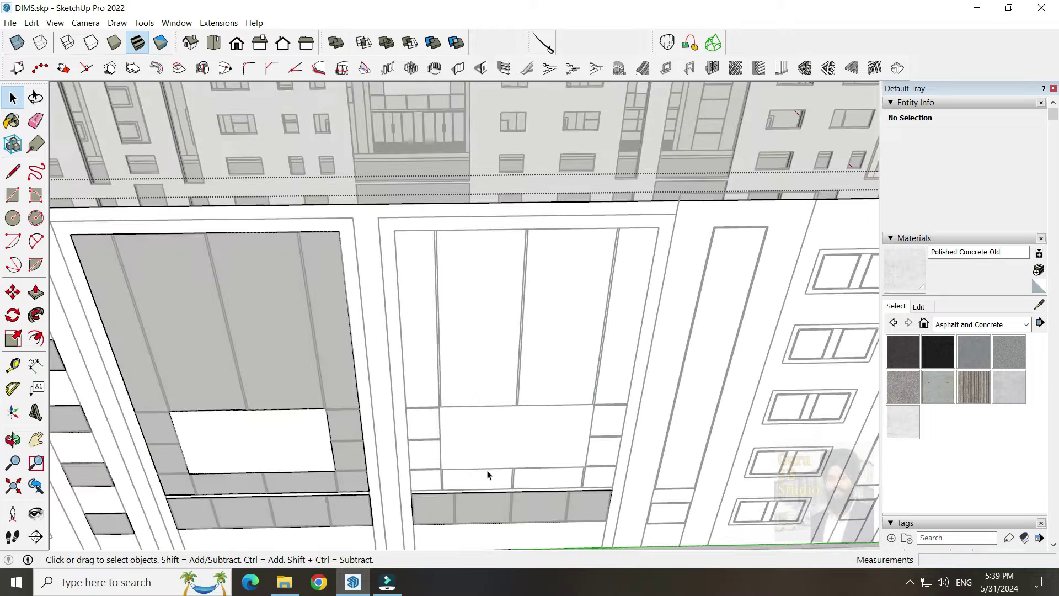
pyautogui.press('r')
pyautogui.scroll(3, 386, 477)
# Set a panel rectangle's first corner and select the window panel face
pyautogui.click(374, 464)
pyautogui.scroll(2, 758, 428)
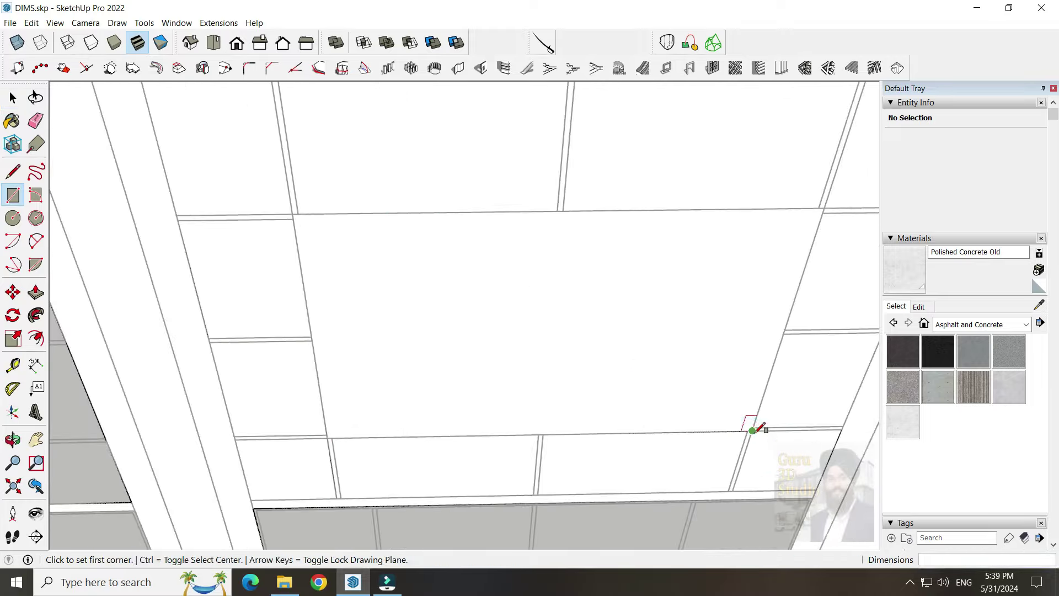
pyautogui.press('space')
pyautogui.scroll(-3, 533, 488)
pyautogui.press('r')
pyautogui.scroll(3, 456, 329)
pyautogui.click(638, 402)
pyautogui.press('space')
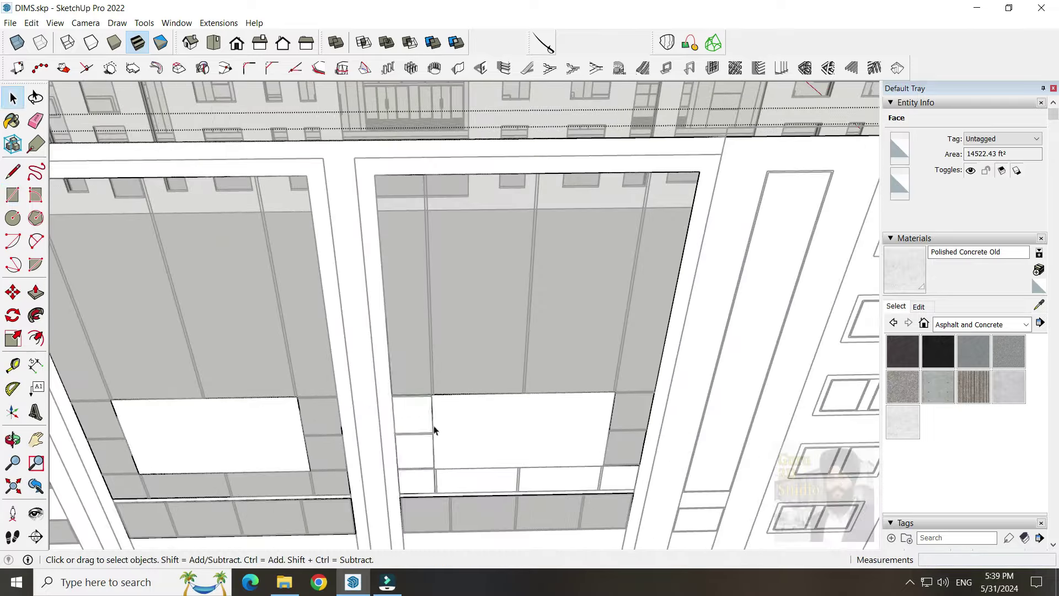
pyautogui.scroll(-3, 617, 477)
# Start tracing another rectangle from the window panel edge
pyautogui.press('r')
pyautogui.scroll(3, 608, 354)
pyautogui.scroll(2, 485, 256)
pyautogui.click(484, 255)
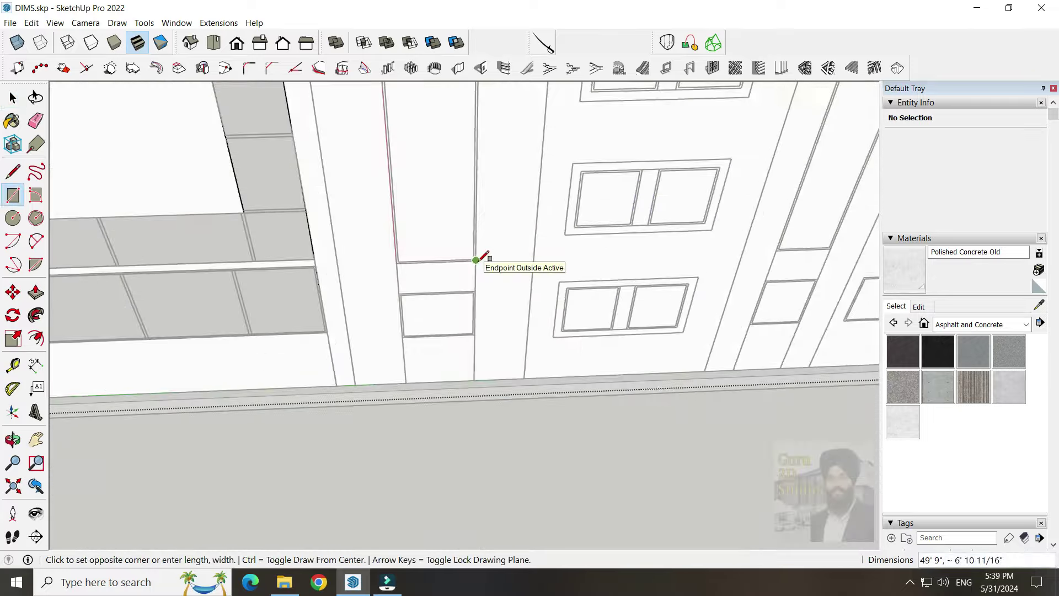
pyautogui.press('Escape')
pyautogui.press('r')
pyautogui.scroll(-3, 478, 386)
pyautogui.scroll(3, 636, 177)
pyautogui.click(408, 134)
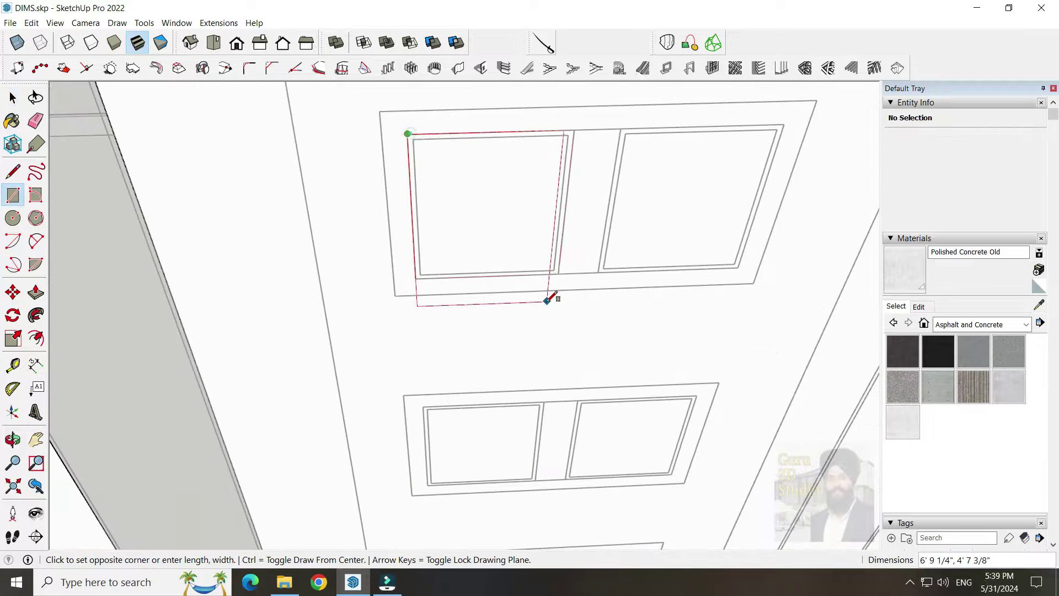
# Copy the outlines of the two double window panels to a new position
pyautogui.scroll(-3, 498, 299)
pyautogui.scroll(-2, 461, 300)
pyautogui.moveTo(516, 190); pyautogui.dragTo(650, 247)
pyautogui.press('m')
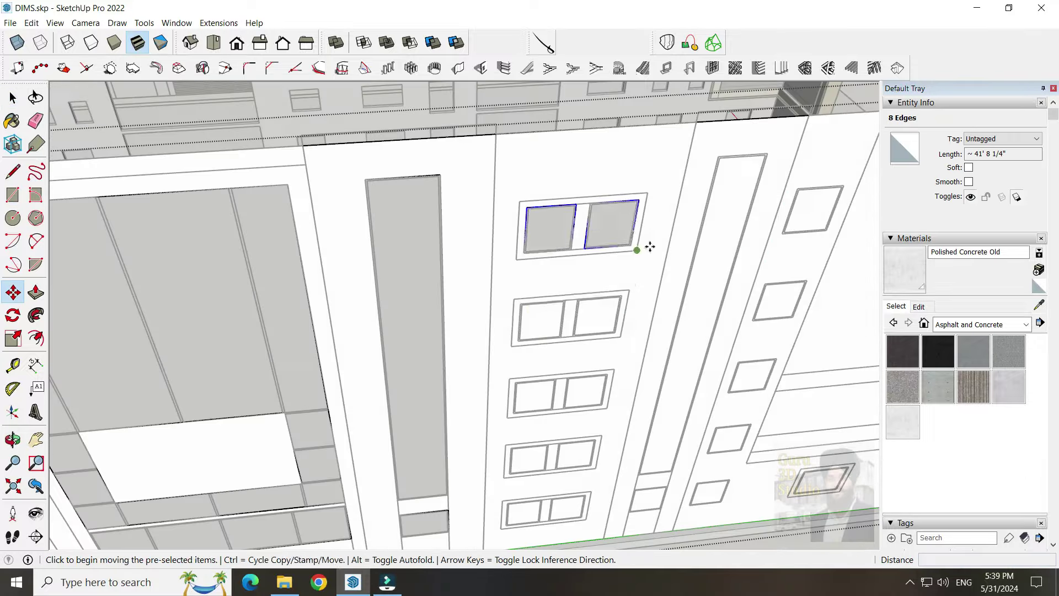
pyautogui.click(620, 337)
pyautogui.scroll(3, 504, 288)
# Fill the tall panel and the small window below it with rectangle faces
pyautogui.press('space')
pyautogui.press('r')
pyautogui.click(470, 116)
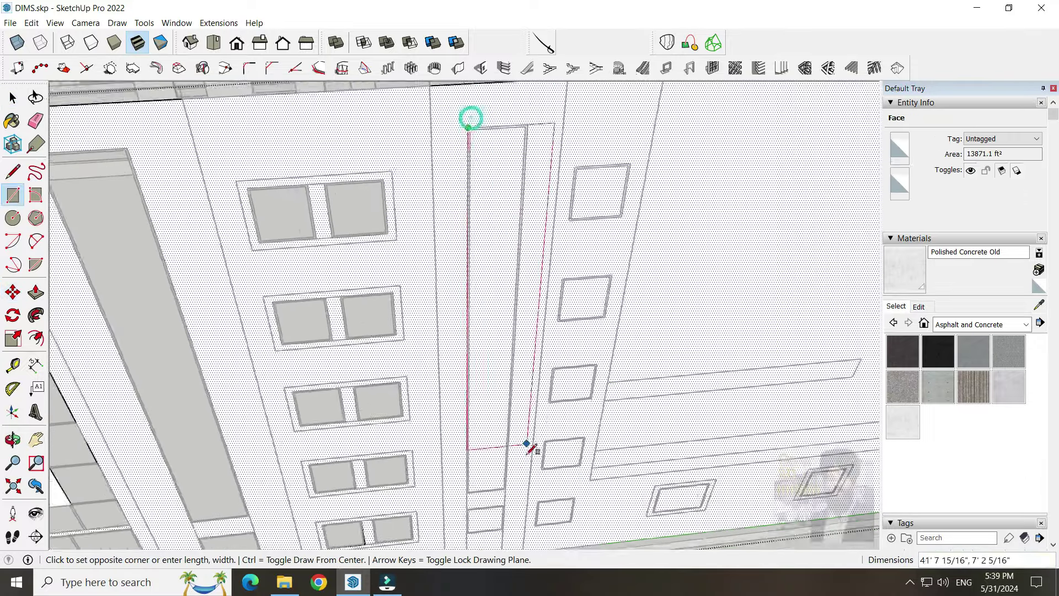
pyautogui.click(476, 480)
pyautogui.scroll(-3, 513, 484)
pyautogui.scroll(3, 407, 99)
pyautogui.click(414, 343)
pyautogui.press('space')
pyautogui.click(485, 439)
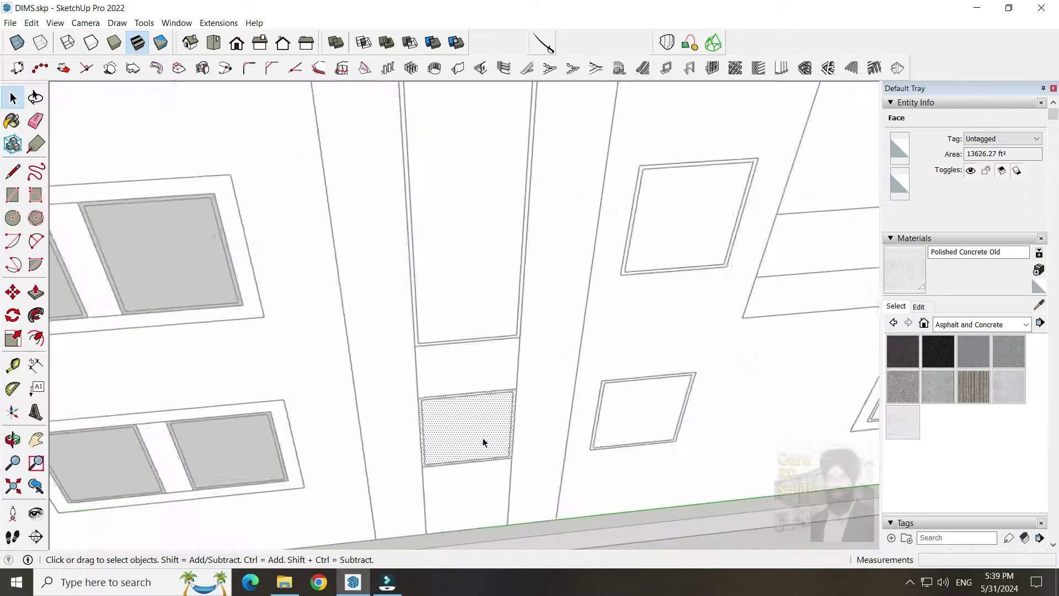
# Cover the square window opening with a rectangle face
pyautogui.scroll(-3, 526, 473)
pyautogui.scroll(3, 508, 224)
pyautogui.press('r')
pyautogui.click(485, 260)
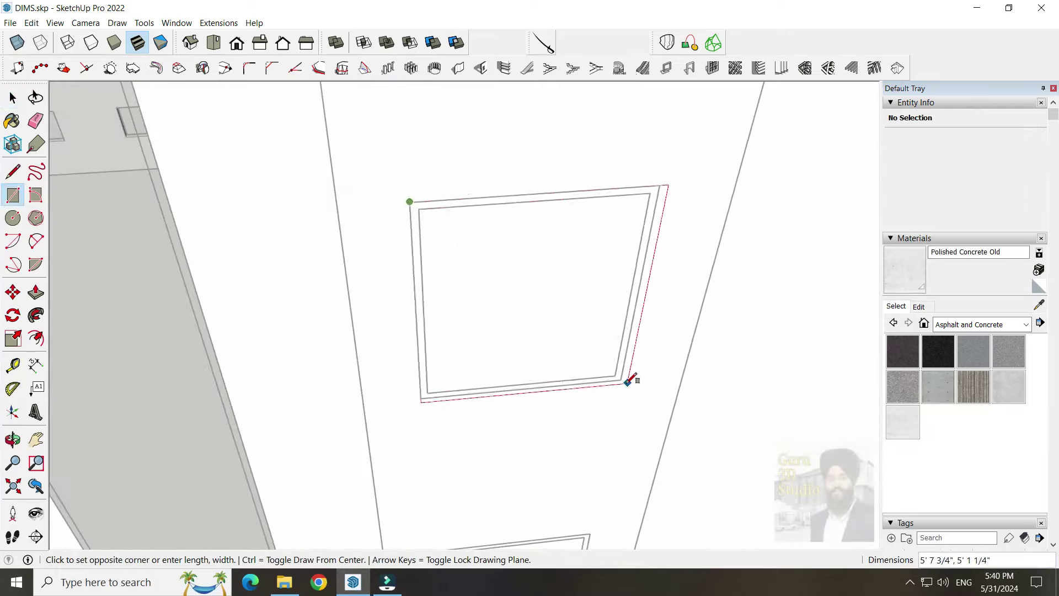
pyautogui.click(631, 378)
pyautogui.press('space')
# Select the square window's edges to move them
pyautogui.scroll(-3, 512, 310)
pyautogui.click(511, 310)
pyautogui.press('m')
pyautogui.scroll(2, 516, 334)
pyautogui.scroll(-3, 561, 384)
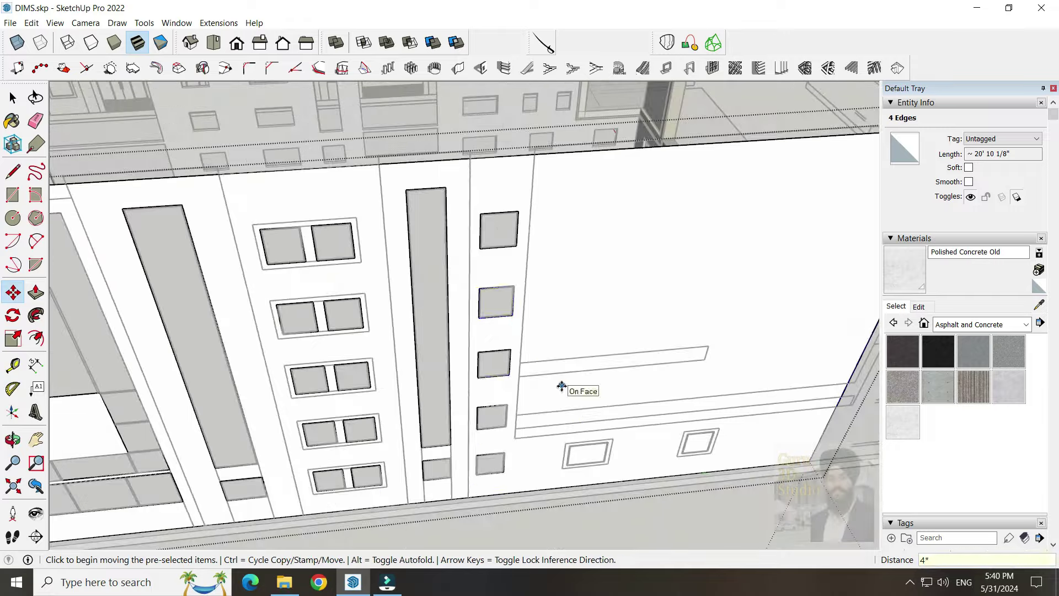
pyautogui.scroll(5, 499, 393)
# Draw a face inside the small rectangular window, restarting the rectangle once
pyautogui.press('r')
pyautogui.scroll(1, 499, 393)
pyautogui.scroll(1, 623, 449)
pyautogui.click(420, 466)
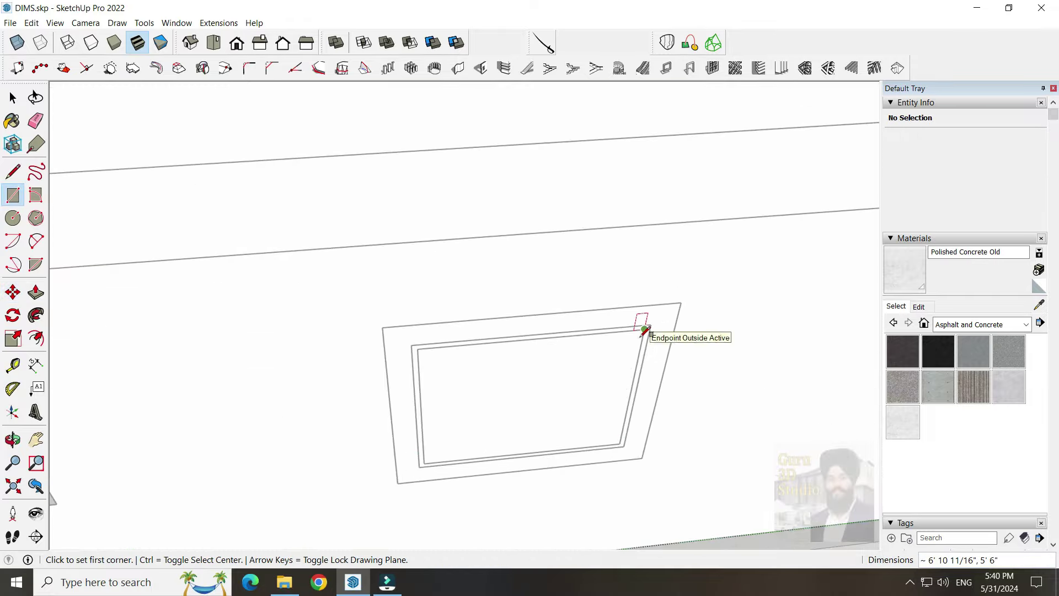
pyautogui.press('space')
pyautogui.scroll(-3, 392, 395)
pyautogui.scroll(-2, 373, 402)
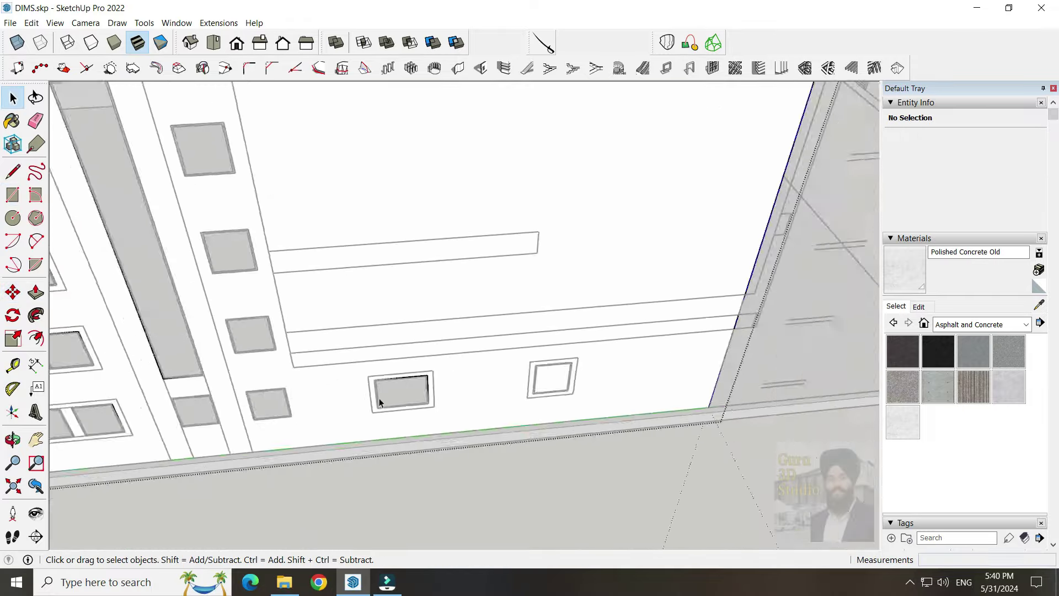
pyautogui.scroll(4, 506, 336)
pyautogui.press('r')
pyautogui.click(417, 315)
pyautogui.click(581, 442)
pyautogui.press('space')
pyautogui.scroll(-5, 662, 381)
pyautogui.scroll(-5, 663, 453)
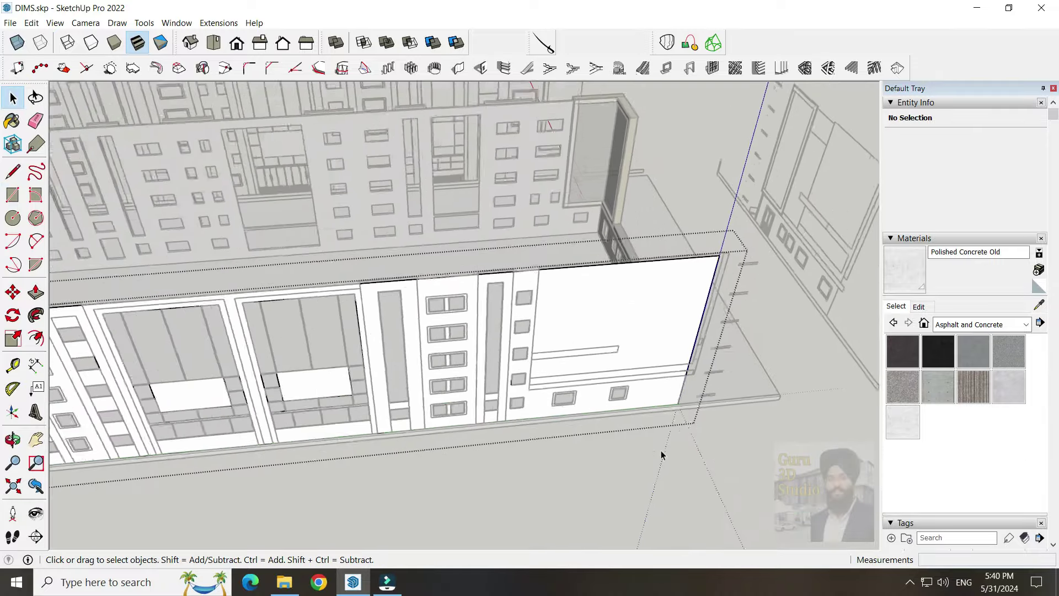
pyautogui.press('p')
pyautogui.scroll(2, 407, 453)
# Orbit around the building to inspect the thin wall panel's edge and corner
pyautogui.scroll(-5, 390, 421)
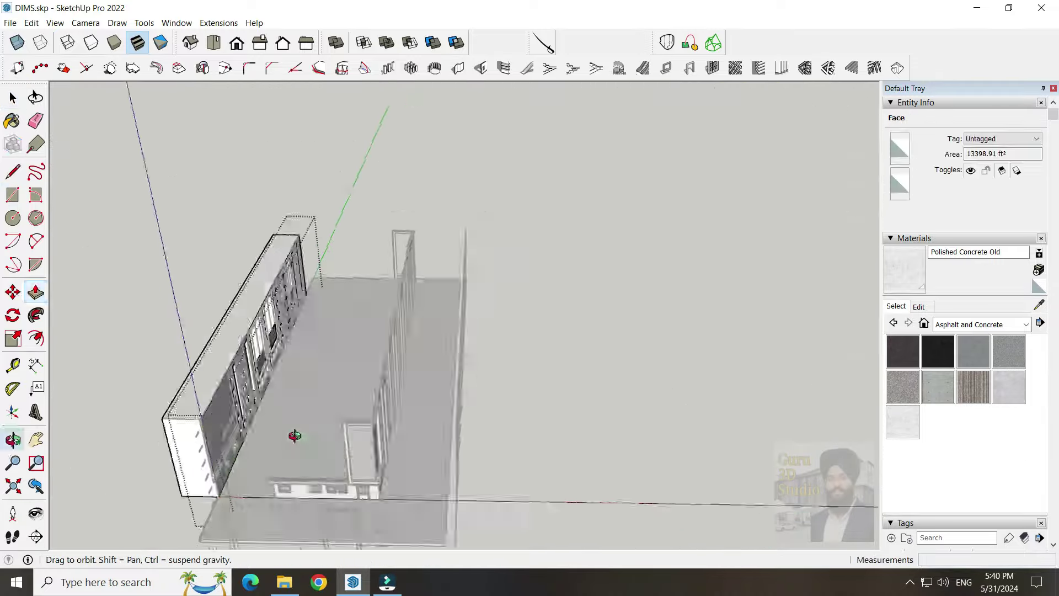
pyautogui.moveTo(293, 436); pyautogui.dragTo(355, 524, button='middle')
pyautogui.scroll(5, 430, 449)
pyautogui.scroll(3, 332, 338)
pyautogui.scroll(-5, 332, 337)
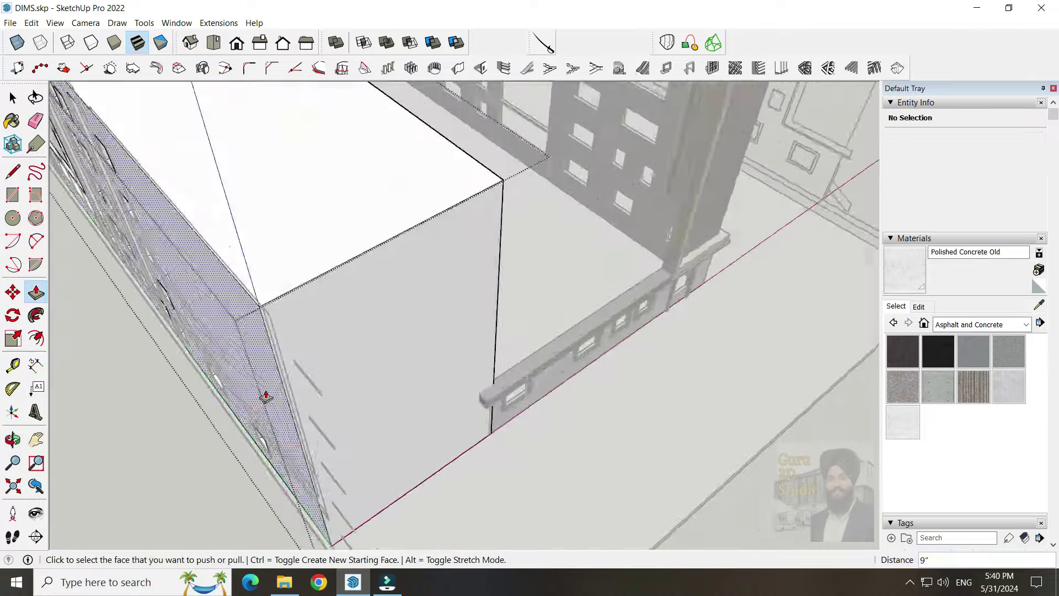
pyautogui.scroll(5, 432, 373)
pyautogui.moveTo(449, 428); pyautogui.dragTo(537, 435, button='middle')
pyautogui.scroll(3, 518, 425)
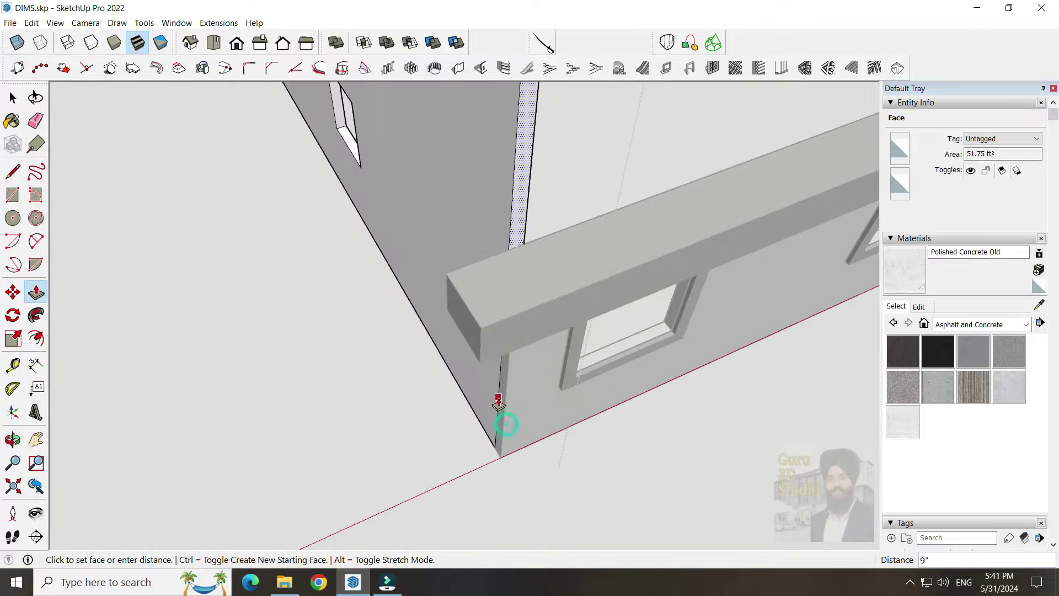
pyautogui.scroll(-5, 480, 441)
pyautogui.moveTo(466, 461); pyautogui.dragTo(473, 372, button='middle')
pyautogui.scroll(3, 455, 383)
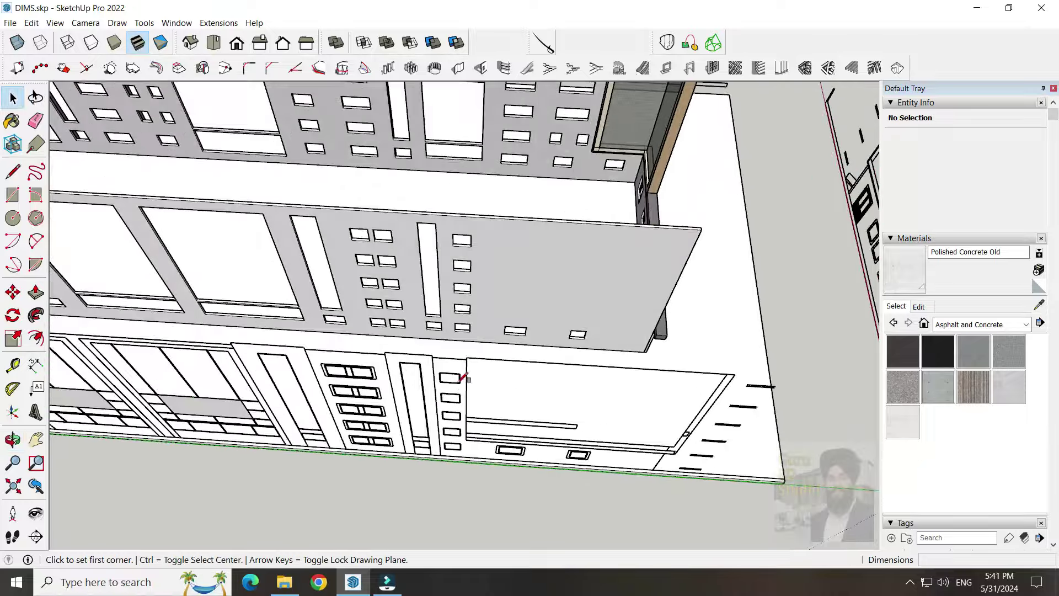
# Start a rectangle on the wall, cancel it, and orbit over the courtyard
pyautogui.press('r')
pyautogui.scroll(3, 463, 378)
pyautogui.scroll(-3, 485, 302)
pyautogui.click(485, 303)
pyautogui.scroll(-3, 461, 335)
pyautogui.press('Escape')
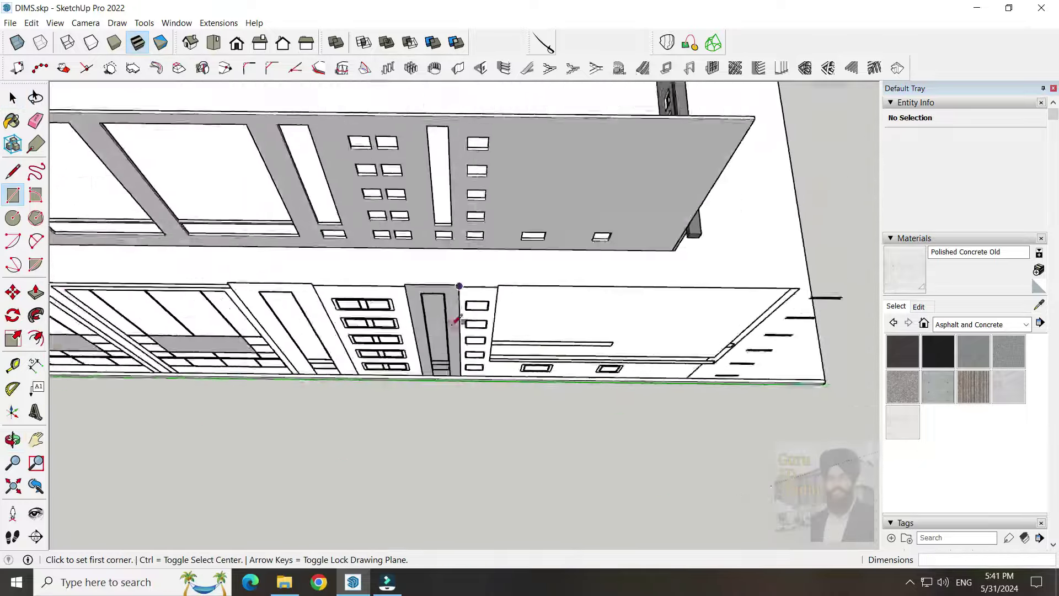
pyautogui.press('space')
pyautogui.moveTo(560, 311)
pyautogui.mouseDown(button='middle')
pyautogui.moveTo(513, 307)
pyautogui.moveTo(669, 485)
pyautogui.mouseUp(button='middle')
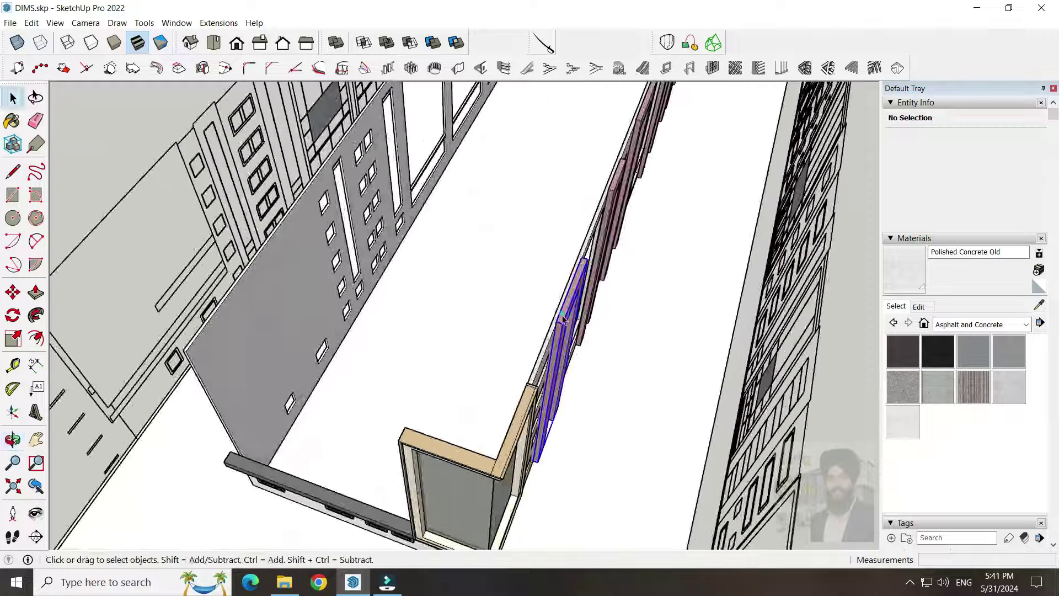
# Try moving the frame and extruding a pink column face, then cancel and orbit closer
pyautogui.press('m')
pyautogui.click(669, 485)
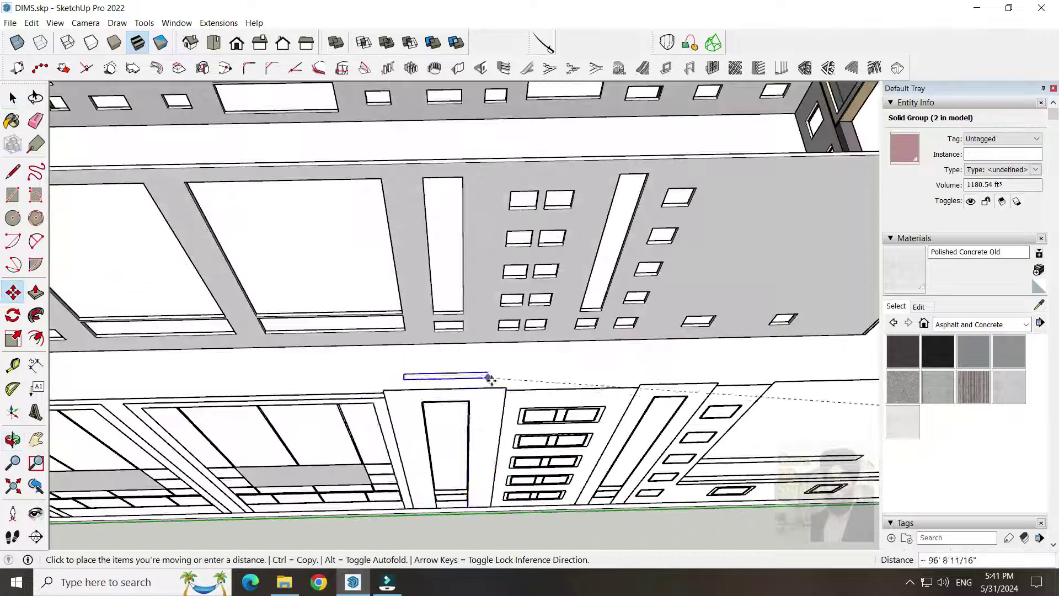
pyautogui.moveTo(470, 366); pyautogui.dragTo(490, 383, button='middle')
pyautogui.scroll(3, 501, 444)
pyautogui.click(535, 392)
pyautogui.press('p')
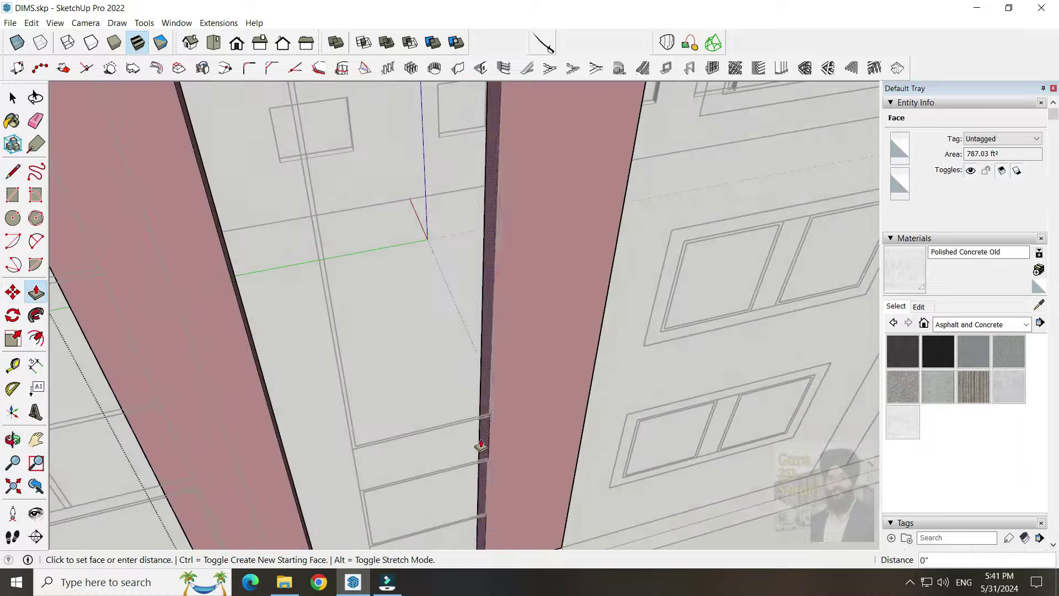
pyautogui.click(491, 451)
pyautogui.scroll(-3, 494, 452)
pyautogui.moveTo(497, 454)
pyautogui.mouseDown(button='middle')
pyautogui.moveTo(255, 331)
pyautogui.moveTo(314, 397)
pyautogui.moveTo(573, 336)
pyautogui.mouseUp(button='middle')
pyautogui.scroll(-2, 573, 337)
pyautogui.scroll(-2, 573, 337)
pyautogui.moveTo(466, 397)
pyautogui.mouseDown(button='middle')
pyautogui.moveTo(513, 347)
pyautogui.moveTo(547, 347)
pyautogui.moveTo(526, 468)
pyautogui.moveTo(512, 440)
pyautogui.mouseUp(button='middle')
# Move the rosy-brown frame group onto the upper facade wall
pyautogui.click(512, 440)
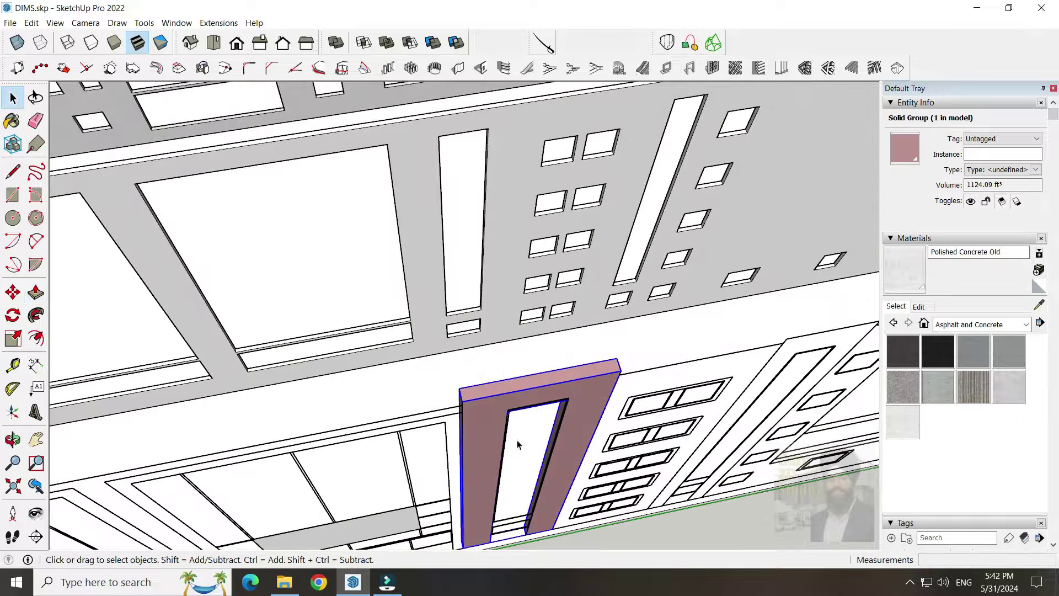
pyautogui.press('m')
pyautogui.click(520, 343)
pyautogui.scroll(-3, 497, 276)
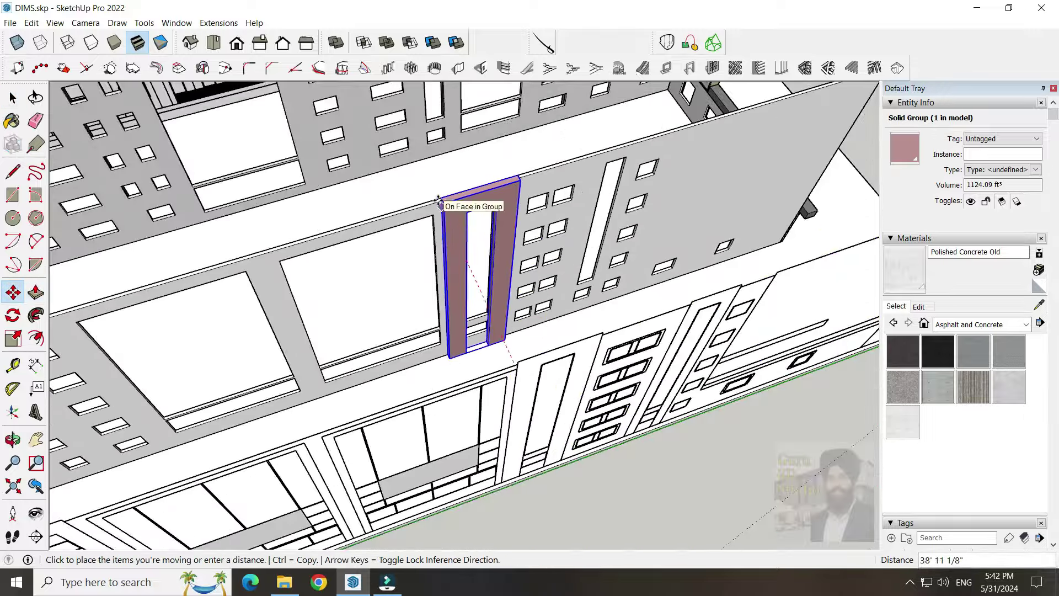
pyautogui.click(439, 202)
pyautogui.scroll(-3, 513, 353)
pyautogui.scroll(4, 549, 261)
pyautogui.scroll(-4, 549, 261)
# Orbit to check the placed frame and get an overview of the building
pyautogui.press('space')
pyautogui.moveTo(549, 260); pyautogui.dragTo(547, 456, button='middle')
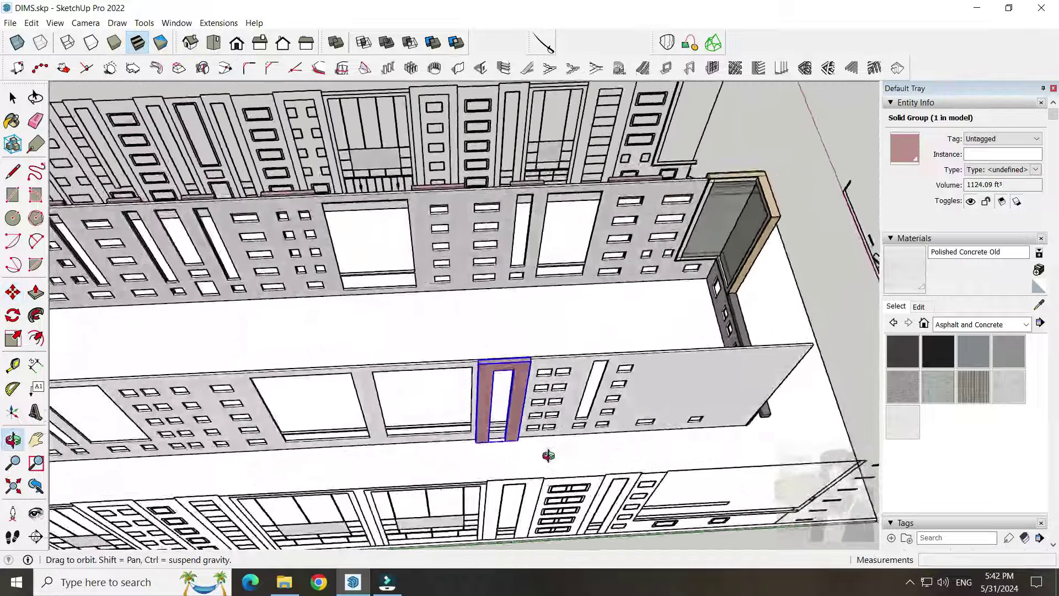
pyautogui.scroll(-3, 548, 455)
pyautogui.moveTo(548, 455); pyautogui.dragTo(649, 270)
pyautogui.press('space')
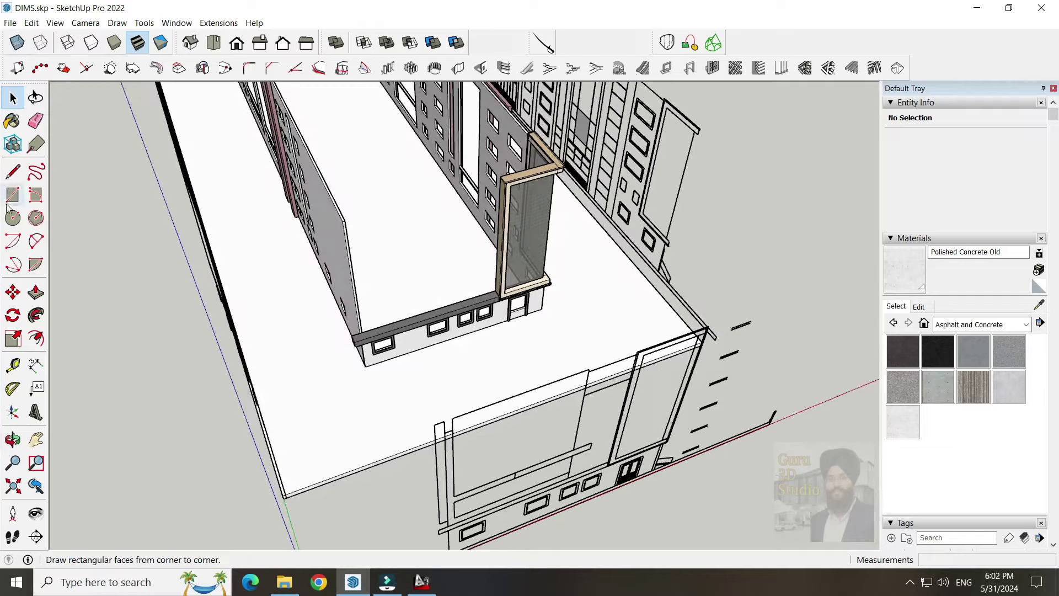
# Push-pull a 1842.37 ft² rectangle on the front facade into a tall box
pyautogui.click(12, 195)
pyautogui.scroll(2, 611, 446)
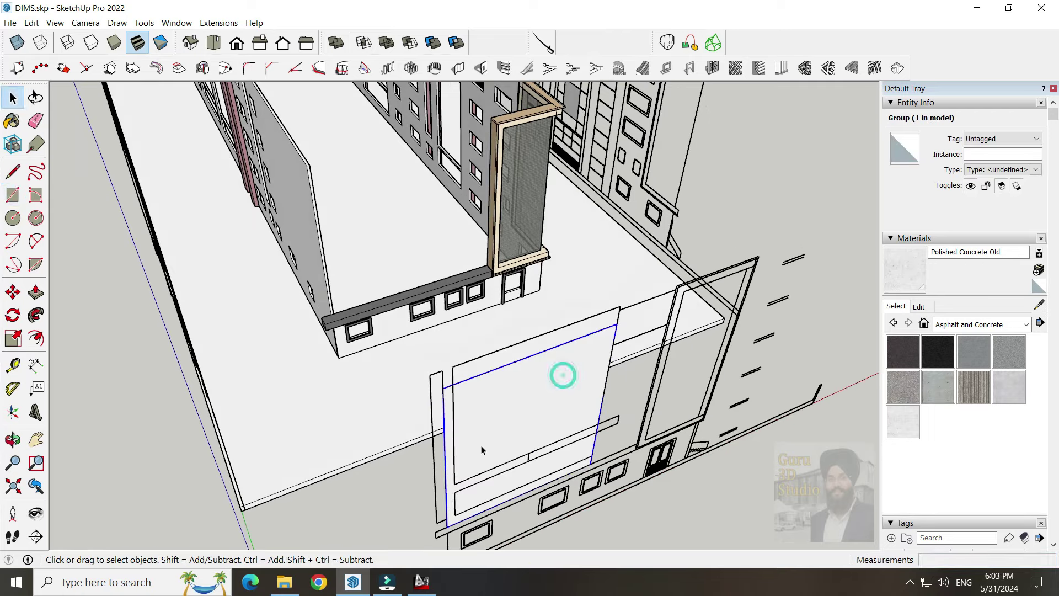
pyautogui.press('p')
pyautogui.click(504, 453)
pyautogui.moveTo(504, 452)
pyautogui.mouseDown(button='middle')
pyautogui.moveTo(526, 468)
pyautogui.moveTo(463, 380)
pyautogui.moveTo(465, 342)
pyautogui.moveTo(557, 402)
pyautogui.moveTo(397, 352)
pyautogui.mouseUp(button='middle')
pyautogui.click(465, 342)
pyautogui.click(397, 352)
# Orbit around the new box and wall panel to view the buildings from above
pyautogui.moveTo(457, 433)
pyautogui.mouseDown(button='middle')
pyautogui.moveTo(475, 340)
pyautogui.moveTo(397, 378)
pyautogui.moveTo(359, 439)
pyautogui.moveTo(314, 428)
pyautogui.mouseUp(button='middle')
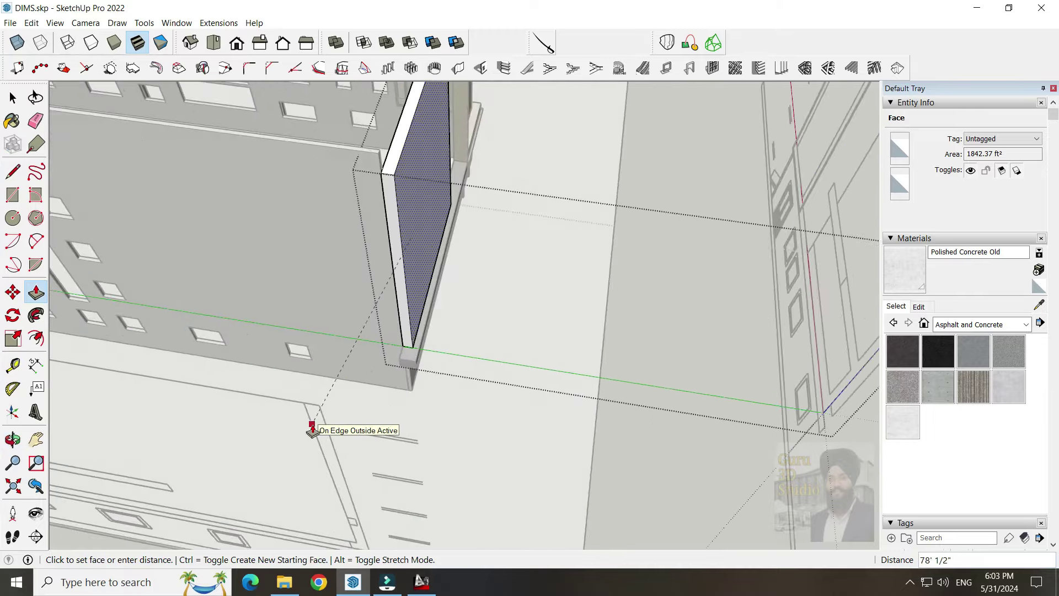
pyautogui.moveTo(319, 468); pyautogui.dragTo(361, 489, button='middle')
pyautogui.moveTo(511, 441)
pyautogui.mouseDown(button='middle')
pyautogui.moveTo(336, 338)
pyautogui.moveTo(464, 323)
pyautogui.moveTo(462, 343)
pyautogui.moveTo(383, 326)
pyautogui.moveTo(366, 296)
pyautogui.moveTo(437, 350)
pyautogui.moveTo(484, 437)
pyautogui.moveTo(461, 343)
pyautogui.moveTo(489, 284)
pyautogui.moveTo(515, 431)
pyautogui.moveTo(438, 411)
pyautogui.moveTo(414, 338)
pyautogui.moveTo(504, 348)
pyautogui.moveTo(444, 310)
pyautogui.moveTo(652, 265)
pyautogui.mouseUp(button='middle')
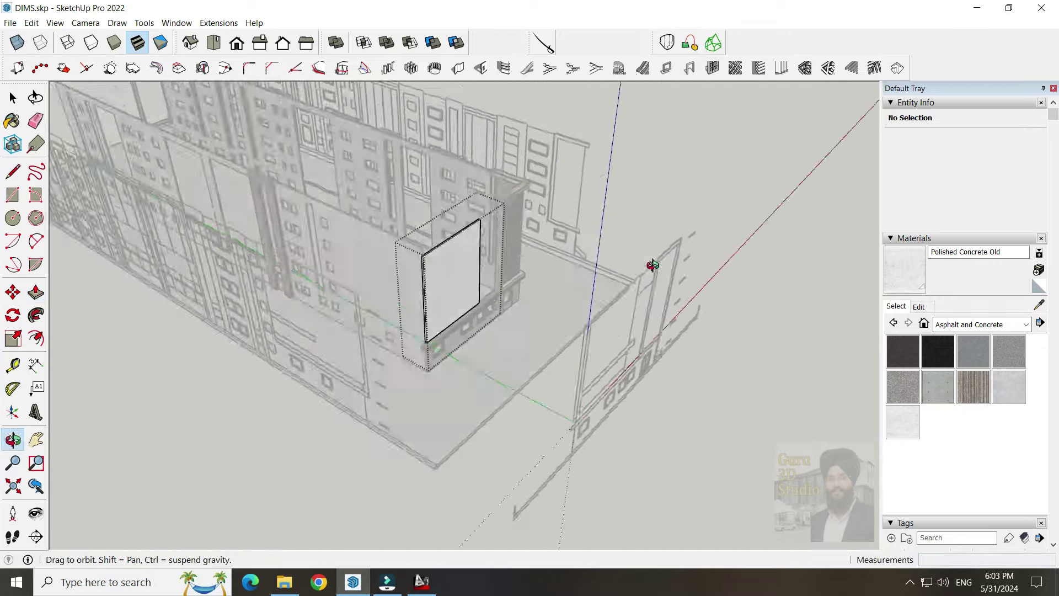
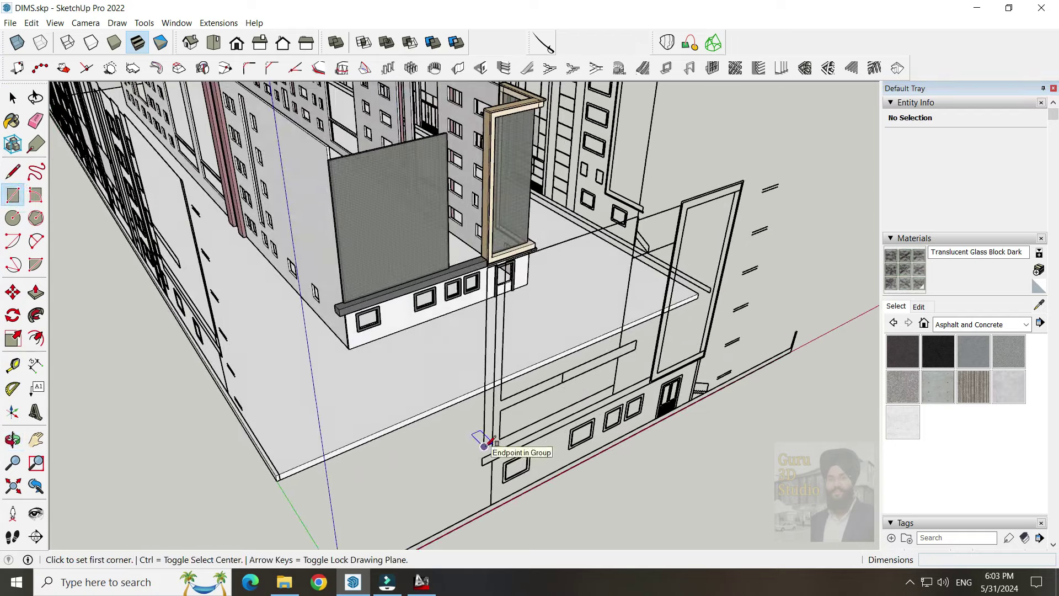
# Make a group of the narrow vertical glass faces and open it for editing
pyautogui.press('space')
pyautogui.scroll(2, 495, 351)
pyautogui.click(494, 356)
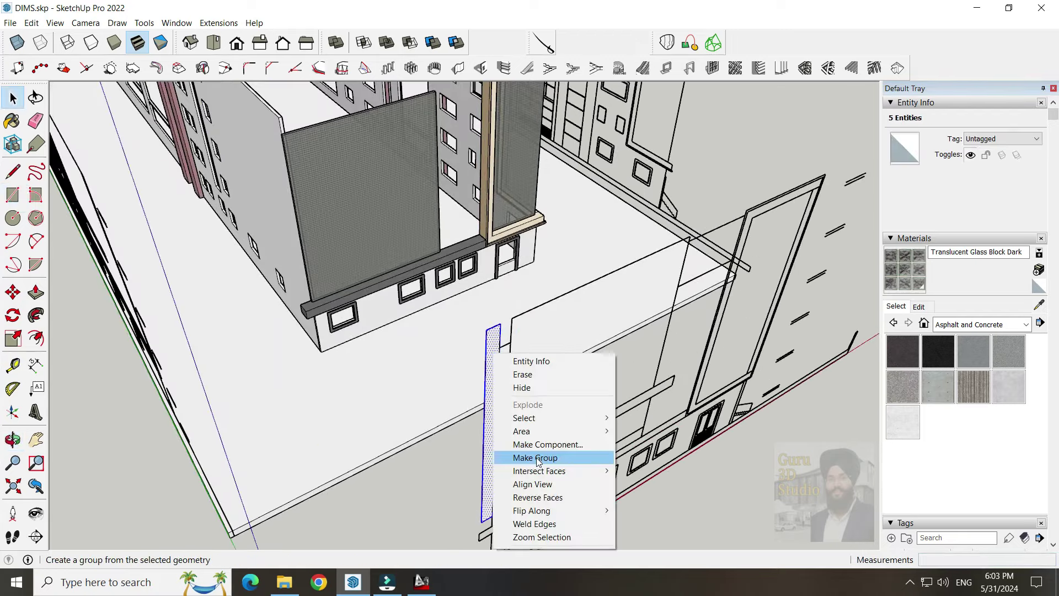
pyautogui.click(538, 458)
pyautogui.moveTo(771, 455)
pyautogui.mouseDown(button='middle')
pyautogui.moveTo(627, 397)
pyautogui.moveTo(411, 471)
pyautogui.mouseUp(button='middle')
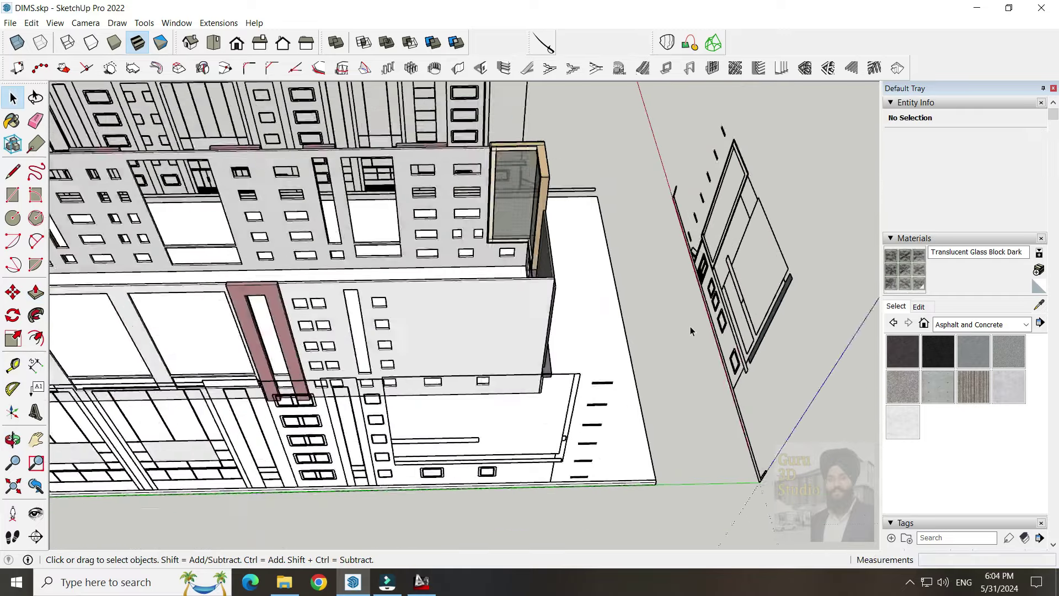
pyautogui.moveTo(315, 425)
pyautogui.mouseDown(button='middle')
pyautogui.moveTo(414, 319)
pyautogui.moveTo(634, 419)
pyautogui.mouseUp(button='middle')
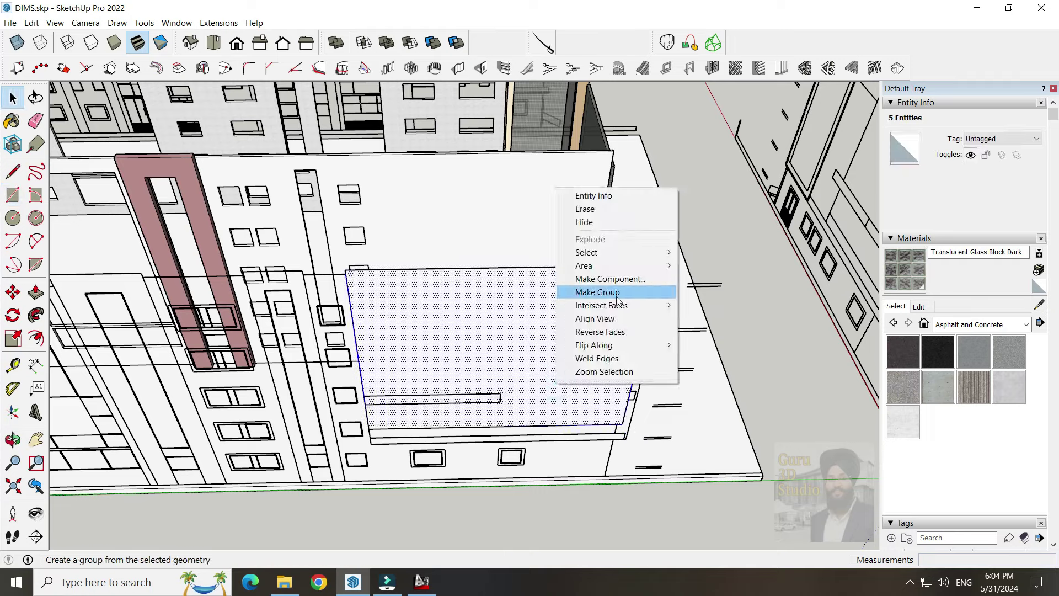
pyautogui.click(617, 301)
pyautogui.doubleClick(506, 372)
# Draw the ledge beam's cross-section rectangle at the base of the glass facade
pyautogui.scroll(3, 430, 400)
pyautogui.press('e')
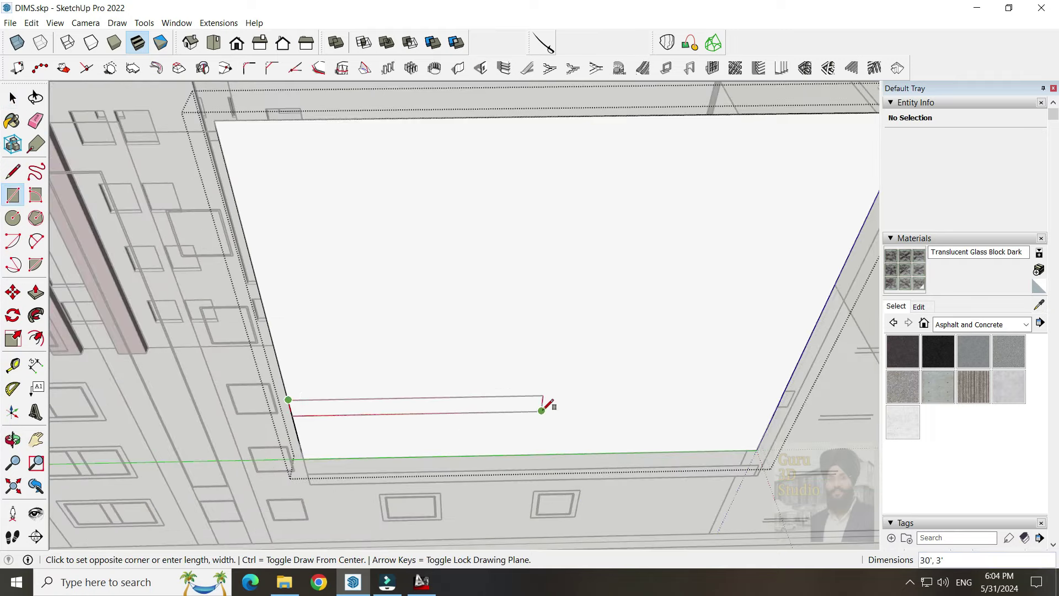
pyautogui.click(541, 410)
pyautogui.press('space')
pyautogui.moveTo(319, 407)
pyautogui.mouseDown(button='middle')
pyautogui.moveTo(406, 426)
pyautogui.moveTo(471, 480)
pyautogui.moveTo(226, 302)
pyautogui.mouseUp(button='middle')
# Push/Pull the rectangle into a long ledge beam running along the wall
pyautogui.press('p')
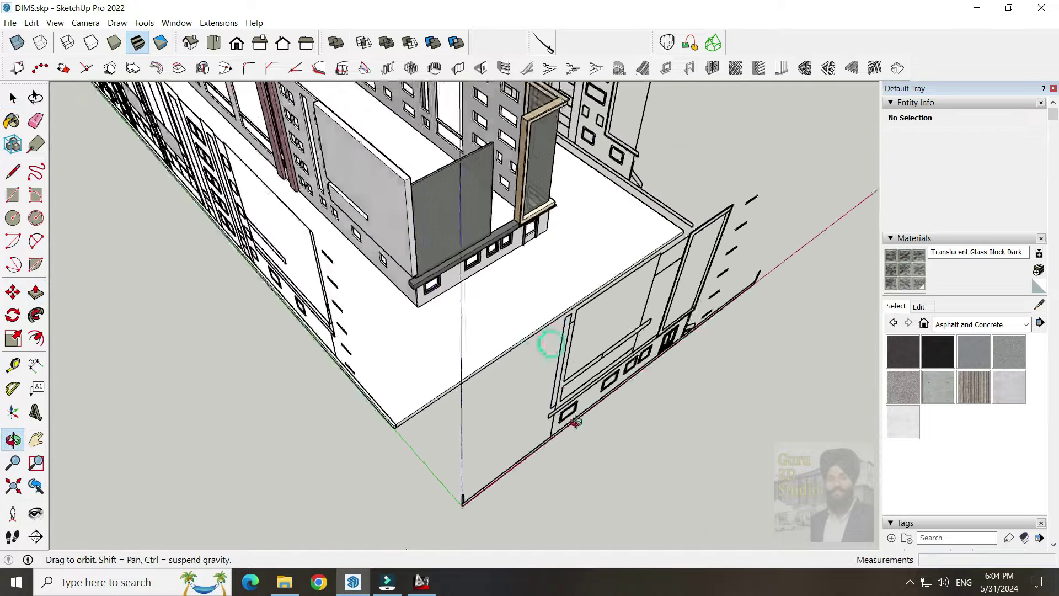
pyautogui.moveTo(469, 426); pyautogui.dragTo(386, 353, button='middle')
pyautogui.press('p')
pyautogui.click(419, 311)
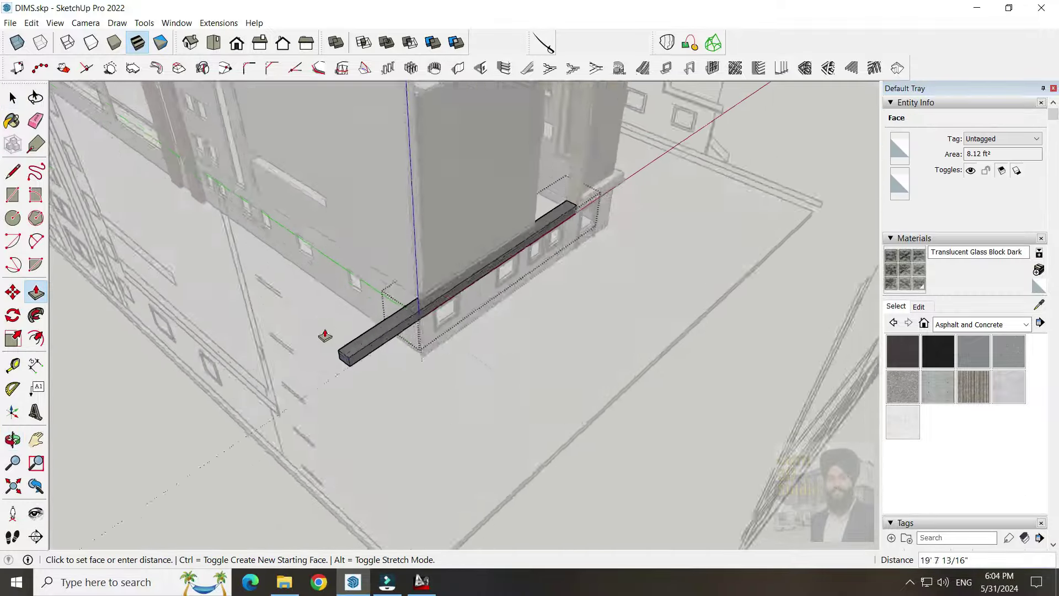
pyautogui.moveTo(452, 303)
pyautogui.mouseDown(button='middle')
pyautogui.moveTo(454, 348)
pyautogui.moveTo(662, 305)
pyautogui.moveTo(425, 465)
pyautogui.moveTo(355, 456)
pyautogui.mouseUp(button='middle')
pyautogui.scroll(3, 454, 347)
pyautogui.click(662, 304)
pyautogui.click(355, 456)
pyautogui.press('space')
# Draw a rectangle on the ledge and extrude it into a thin slab between the walls
pyautogui.moveTo(549, 260)
pyautogui.mouseDown(button='middle')
pyautogui.moveTo(439, 407)
pyautogui.moveTo(367, 256)
pyautogui.moveTo(606, 380)
pyautogui.mouseUp(button='middle')
pyautogui.click(339, 306)
pyautogui.moveTo(338, 306)
pyautogui.mouseDown(button='middle')
pyautogui.moveTo(355, 296)
pyautogui.moveTo(451, 441)
pyautogui.mouseUp(button='middle')
pyautogui.press('r')
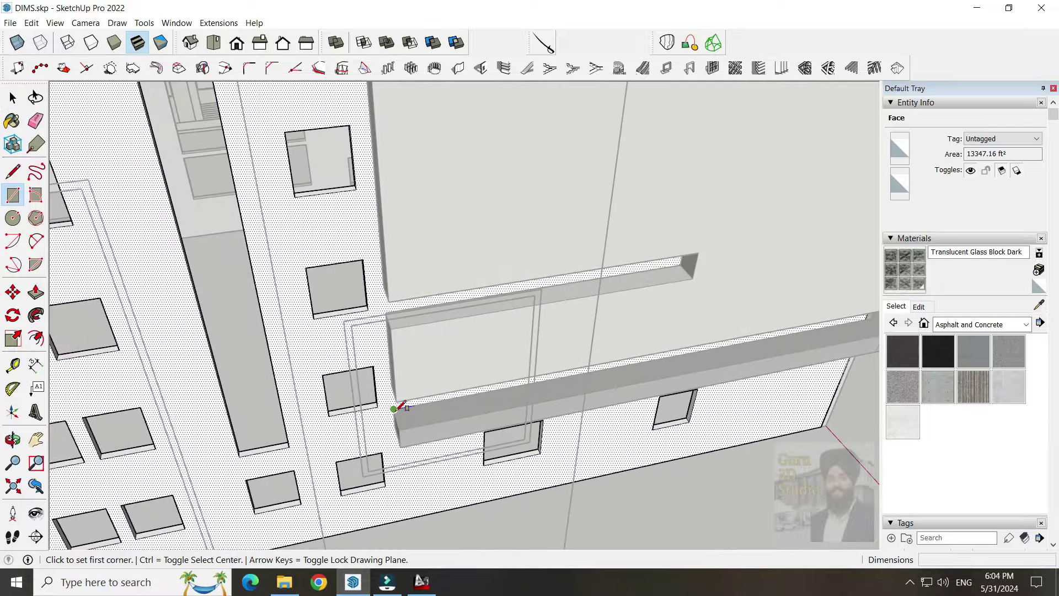
pyautogui.click(397, 405)
pyautogui.moveTo(397, 405)
pyautogui.mouseDown(button='middle')
pyautogui.moveTo(390, 371)
pyautogui.moveTo(614, 399)
pyautogui.moveTo(379, 265)
pyautogui.moveTo(185, 317)
pyautogui.moveTo(226, 257)
pyautogui.mouseUp(button='middle')
pyautogui.press('p')
pyautogui.moveTo(346, 298)
pyautogui.mouseDown(button='middle')
pyautogui.moveTo(469, 342)
pyautogui.moveTo(362, 322)
pyautogui.mouseUp(button='middle')
pyautogui.moveTo(392, 290)
pyautogui.mouseDown(button='middle')
pyautogui.moveTo(339, 383)
pyautogui.moveTo(447, 383)
pyautogui.moveTo(659, 308)
pyautogui.moveTo(525, 279)
pyautogui.moveTo(535, 378)
pyautogui.moveTo(522, 486)
pyautogui.moveTo(563, 457)
pyautogui.moveTo(665, 454)
pyautogui.mouseUp(button='middle')
# Select the slab and the glass strip, then view the model from the top
pyautogui.press('space')
pyautogui.click(526, 495)
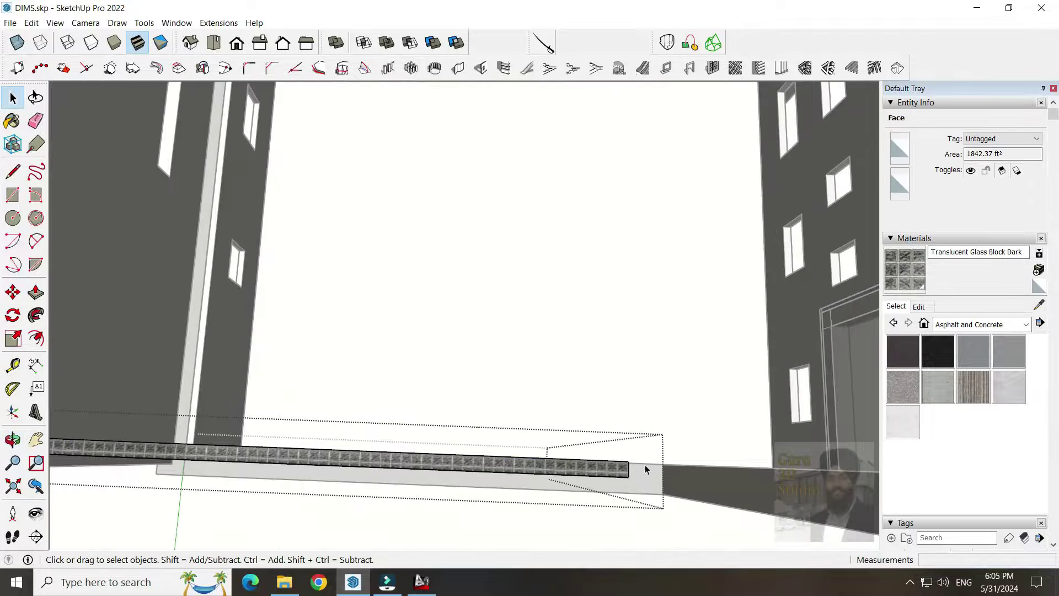
pyautogui.moveTo(205, 393); pyautogui.dragTo(205, 394)
pyautogui.moveTo(204, 394); pyautogui.dragTo(599, 426, button='middle')
pyautogui.click(215, 46)
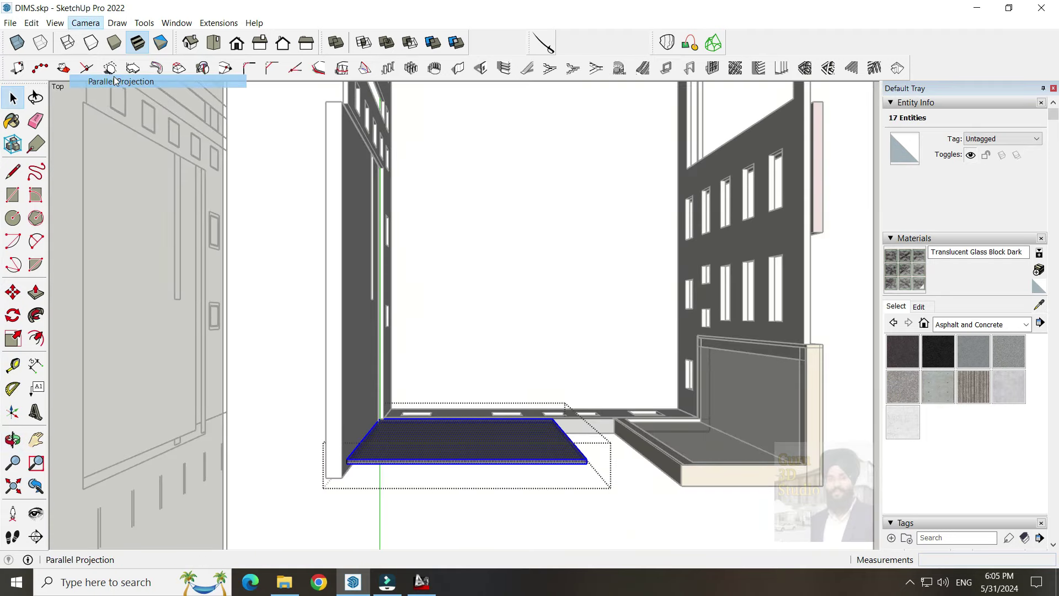
# Clear the selection and return the camera to a perspective 3D view
pyautogui.click(548, 389)
pyautogui.scroll(-2, 548, 389)
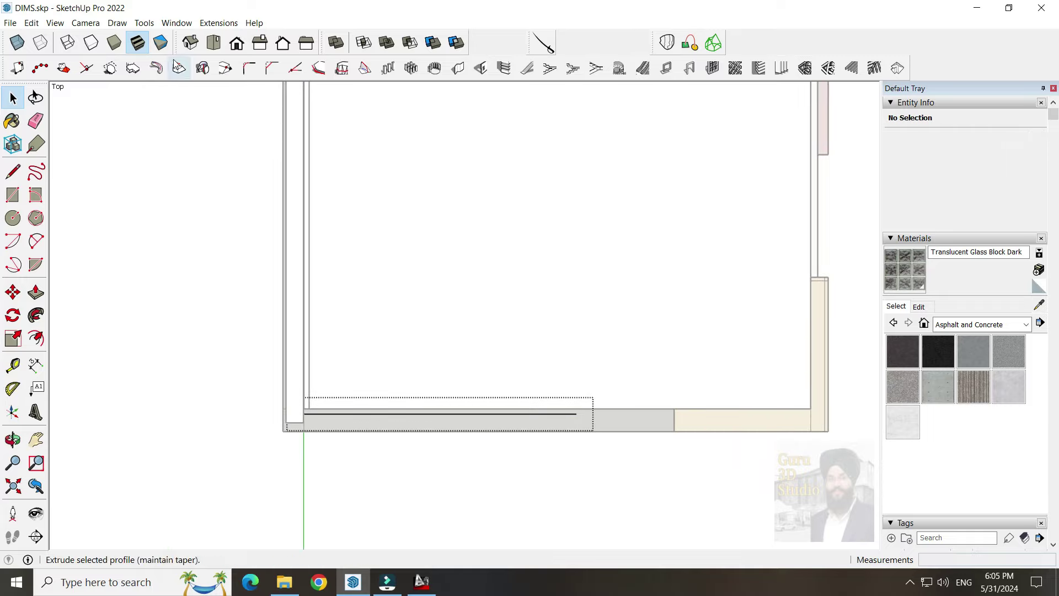
pyautogui.click(85, 23)
pyautogui.click(118, 94)
pyautogui.moveTo(501, 281)
pyautogui.mouseDown(button='middle')
pyautogui.moveTo(447, 378)
pyautogui.moveTo(414, 312)
pyautogui.mouseUp(button='middle')
# Rotate a copy of the glass panel group 90° about the building corner
pyautogui.click(415, 312)
pyautogui.scroll(3, 415, 311)
pyautogui.scroll(2, 415, 311)
pyautogui.click(13, 315)
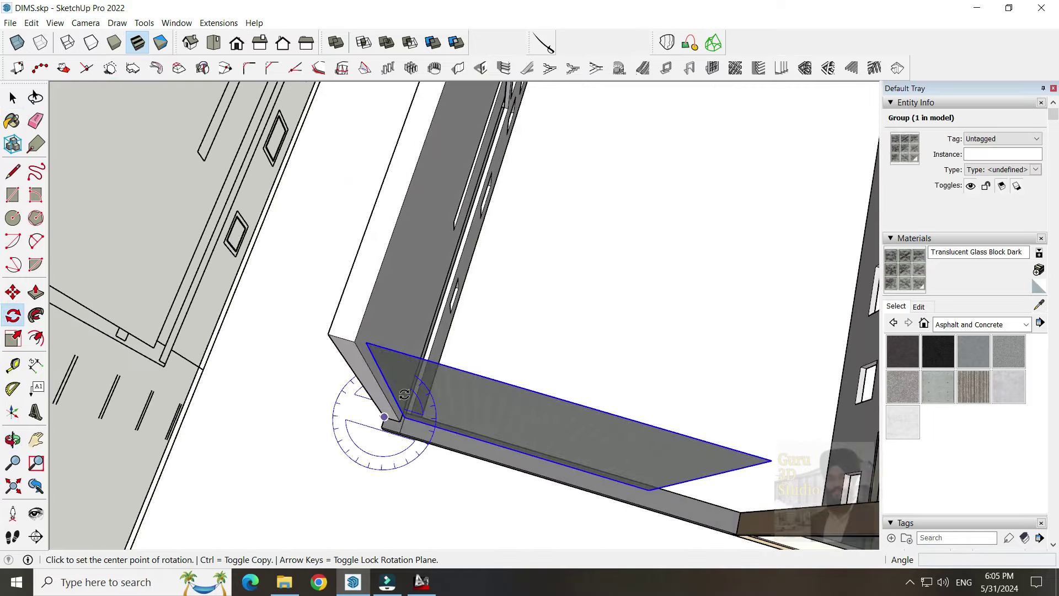
pyautogui.click(405, 226)
pyautogui.scroll(-3, 405, 225)
pyautogui.moveTo(405, 226); pyautogui.dragTo(625, 387, button='middle')
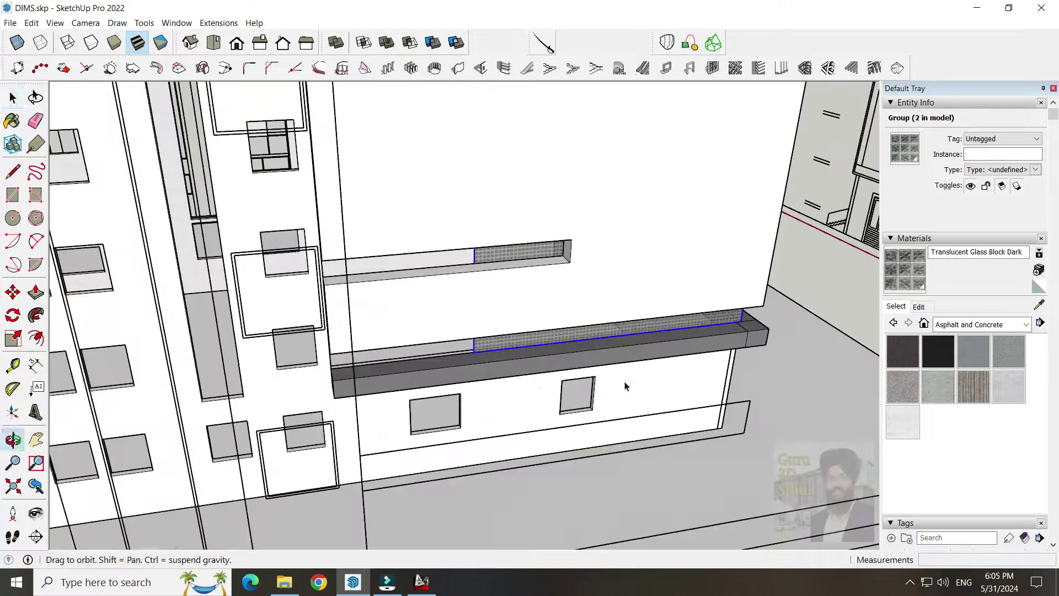
# Move the glass band's end edge to stretch it to the adjoining wall
pyautogui.press('space')
pyautogui.click(472, 340)
pyautogui.scroll(-3, 472, 340)
pyautogui.scroll(5, 466, 411)
pyautogui.click(466, 411)
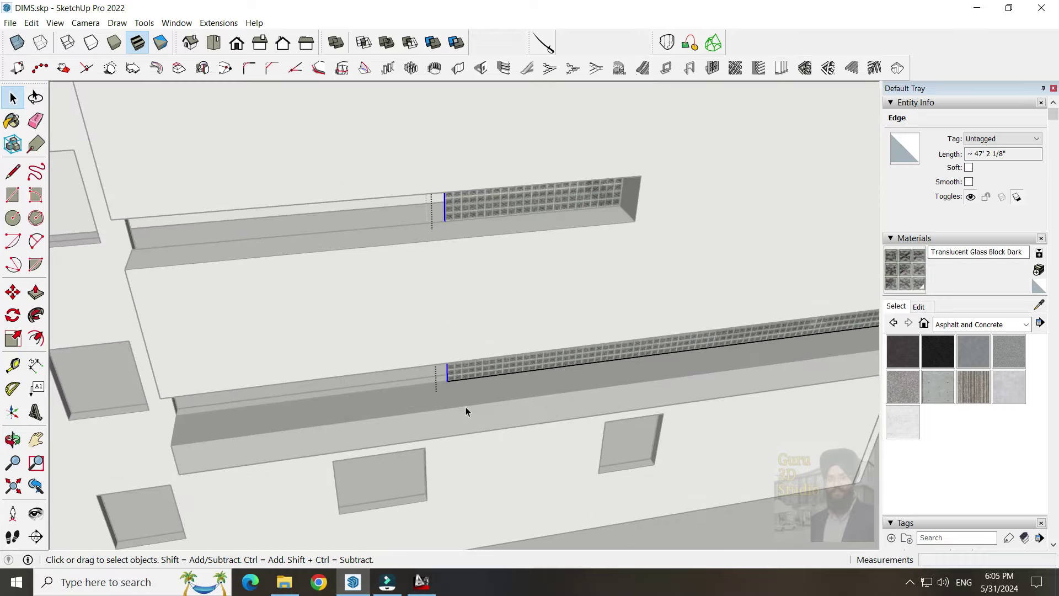
pyautogui.click(459, 397)
pyautogui.scroll(1, 309, 386)
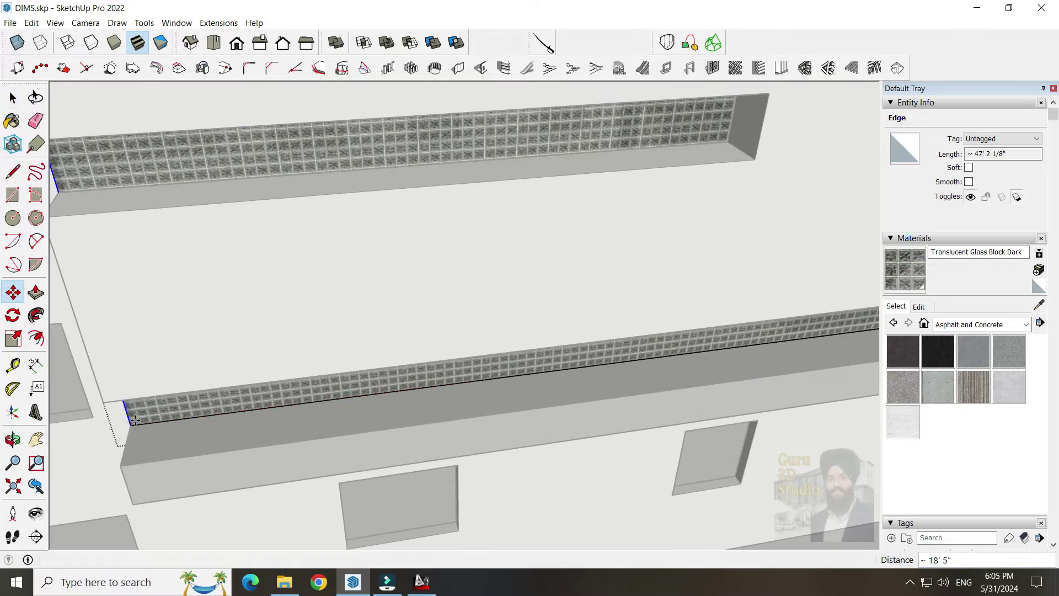
pyautogui.click(134, 420)
pyautogui.press('space')
# Move the glass panel group into place at the corner along the ledge
pyautogui.click(490, 475)
pyautogui.moveTo(490, 475); pyautogui.dragTo(427, 487, button='middle')
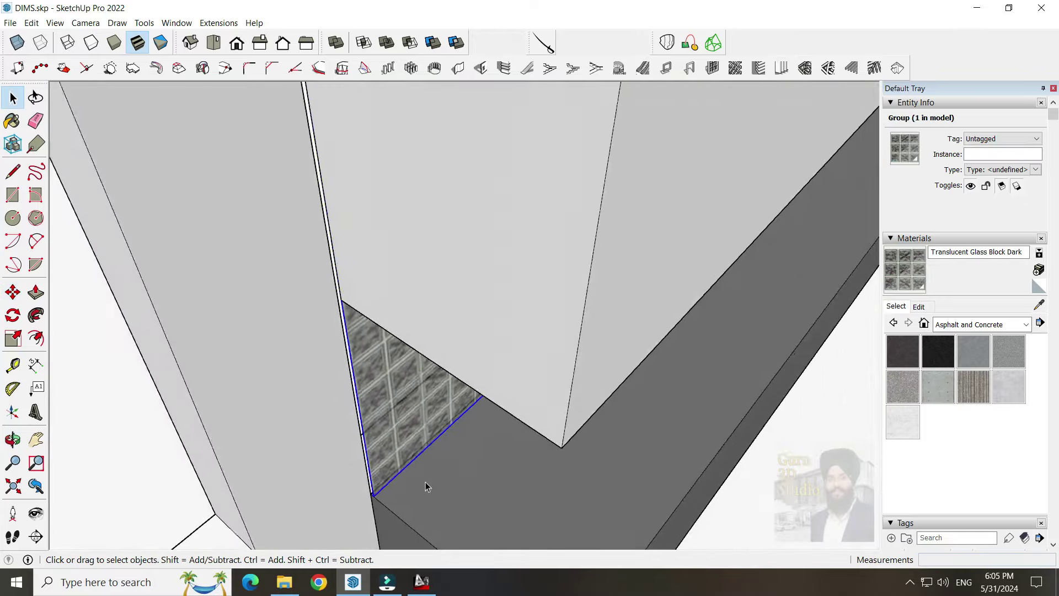
pyautogui.scroll(3, 395, 491)
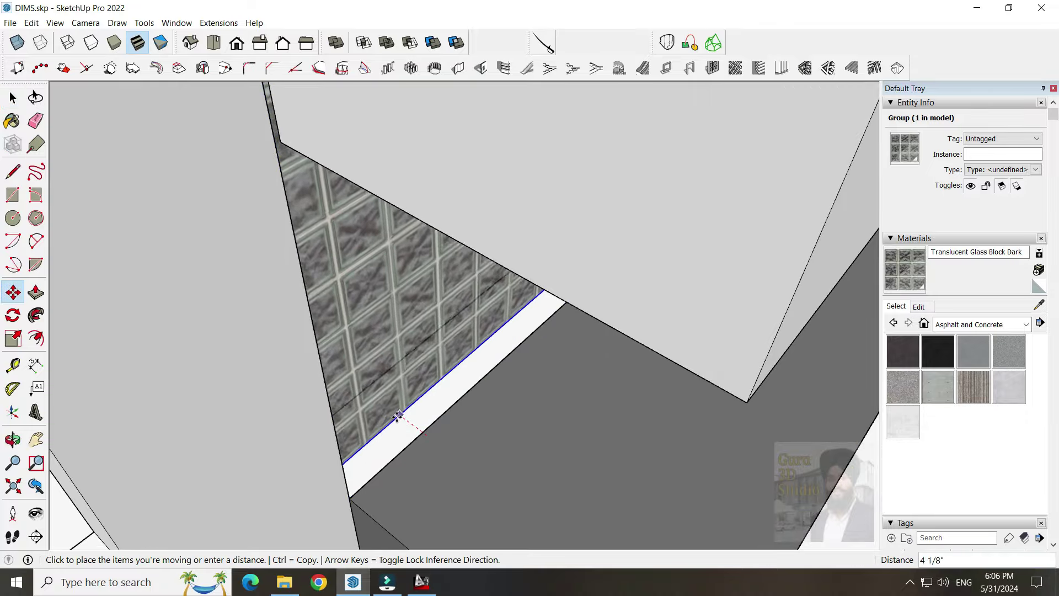
pyautogui.click(392, 409)
pyautogui.scroll(-3, 392, 408)
pyautogui.moveTo(414, 497); pyautogui.dragTo(218, 412, button='middle')
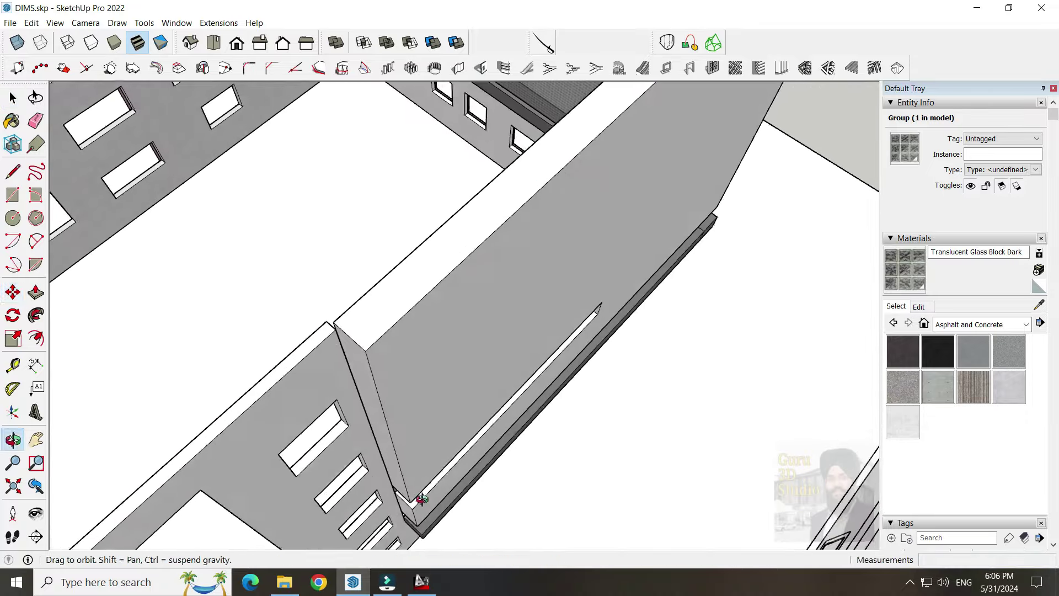
pyautogui.scroll(-3, 574, 253)
pyautogui.moveTo(575, 254); pyautogui.dragTo(499, 330, button='middle')
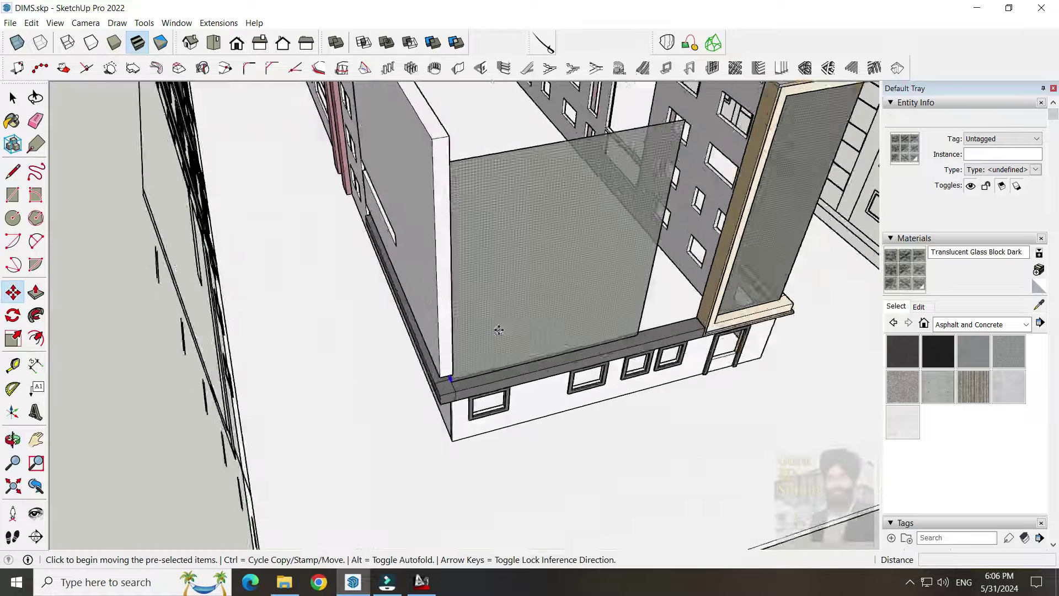
# Orbit around the building to inspect the finished glass corner
pyautogui.press('space')
pyautogui.scroll(-5, 499, 330)
pyautogui.moveTo(499, 329)
pyautogui.mouseDown(button='middle')
pyautogui.moveTo(683, 407)
pyautogui.moveTo(607, 420)
pyautogui.mouseUp(button='middle')
pyautogui.scroll(5, 552, 420)
pyautogui.moveTo(529, 425)
pyautogui.mouseDown(button='middle')
pyautogui.moveTo(500, 428)
pyautogui.moveTo(524, 431)
pyautogui.mouseUp(button='middle')
pyautogui.press('space')
pyautogui.moveTo(293, 373); pyautogui.dragTo(331, 265, button='middle')
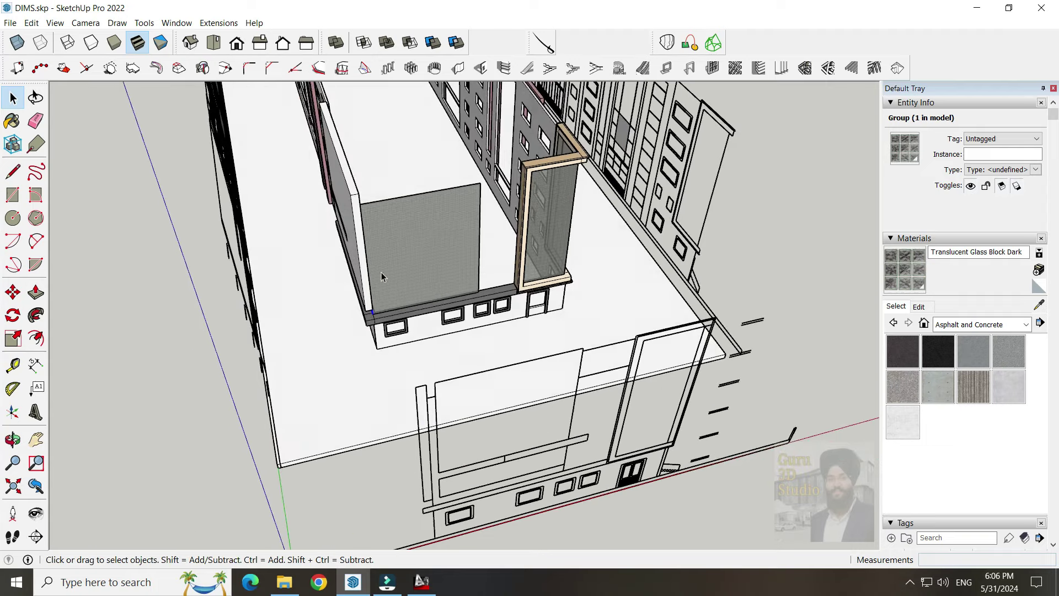
# Show the Brick, Cladding and Siding materials and open the wall panel group for editing
pyautogui.scroll(3, 342, 241)
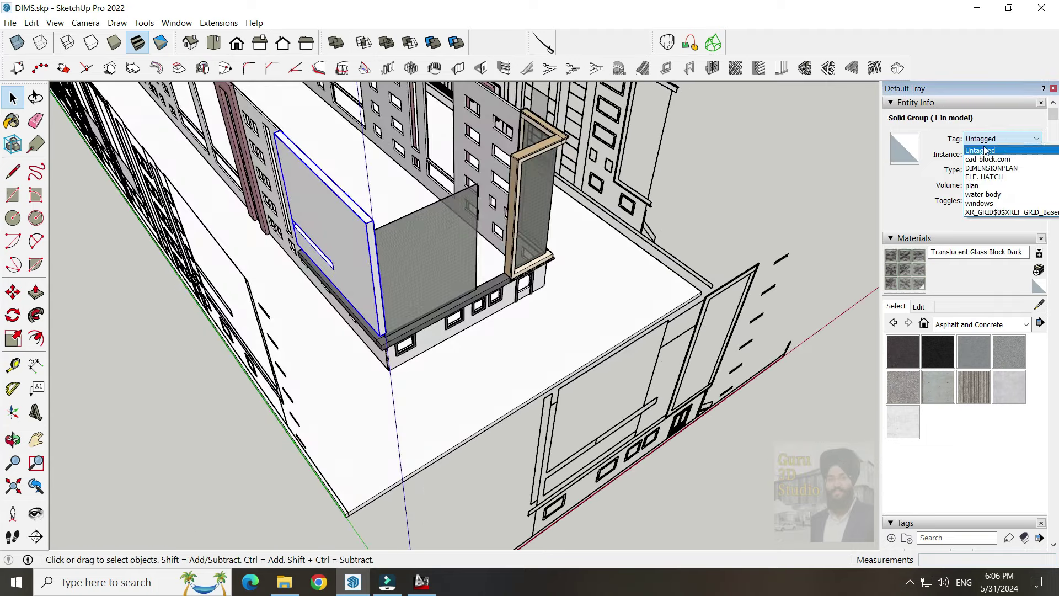
pyautogui.click(980, 324)
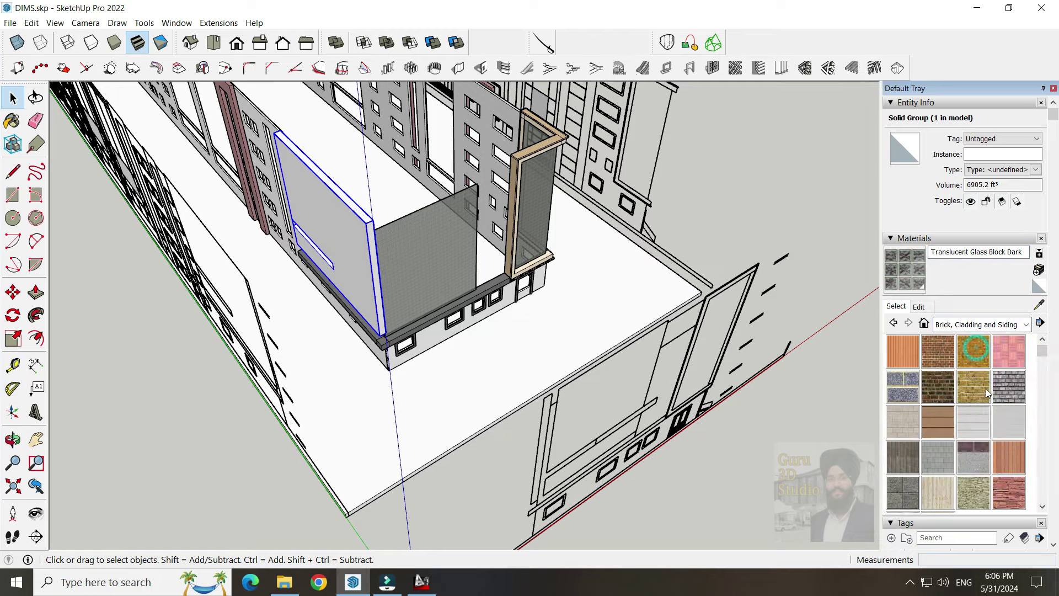
pyautogui.press('space')
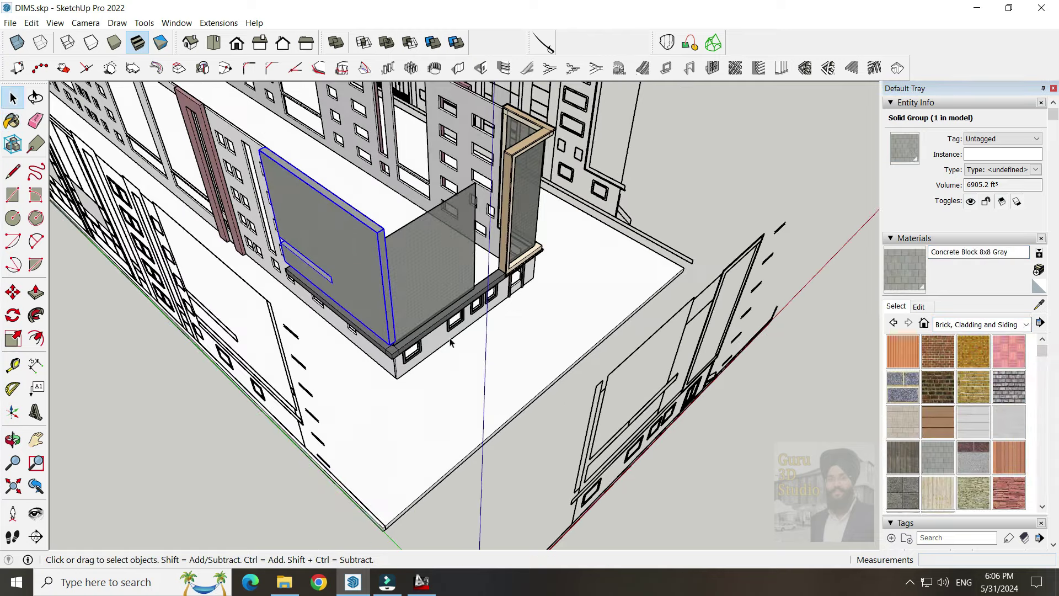
pyautogui.doubleClick(353, 248)
pyautogui.moveTo(362, 265); pyautogui.dragTo(372, 220, button='middle')
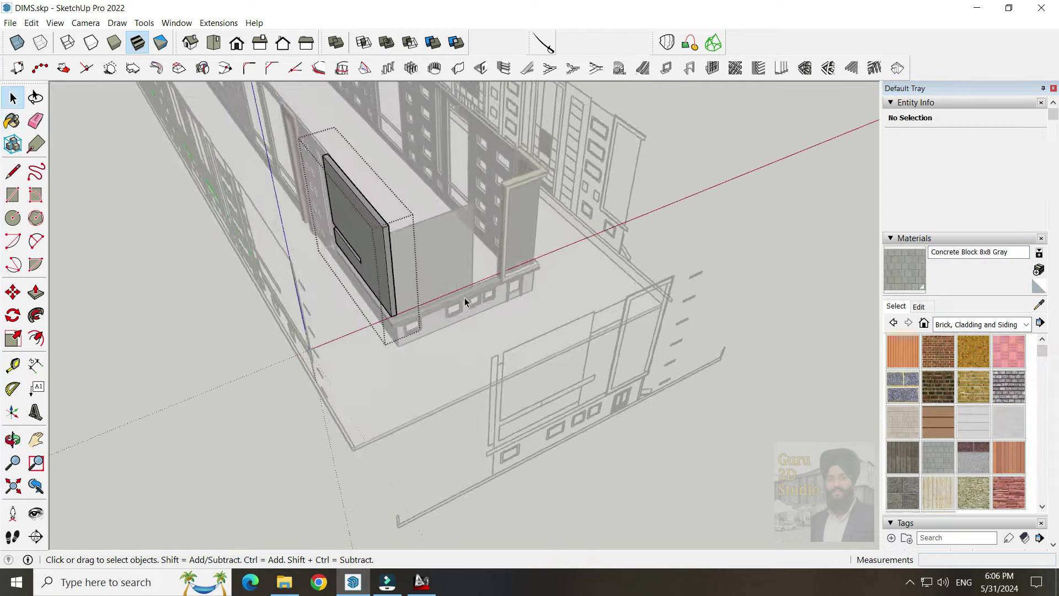
pyautogui.scroll(-5, 372, 220)
pyautogui.moveTo(541, 425); pyautogui.dragTo(341, 242, button='middle')
pyautogui.scroll(5, 341, 243)
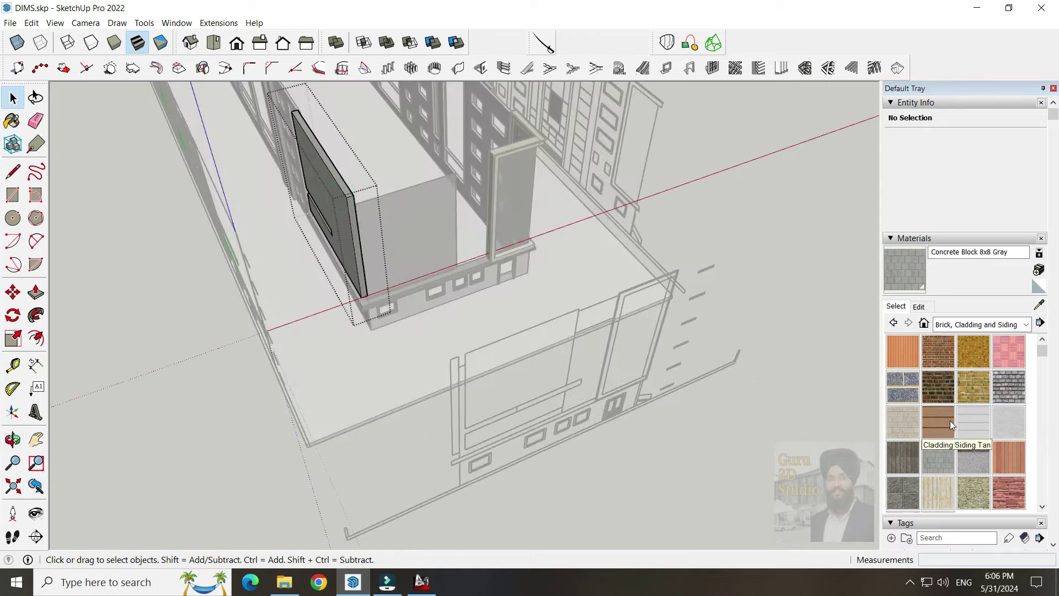
# Paint the upper facade panel with Brick Antique 01 cladding
pyautogui.click(951, 425)
pyautogui.click(408, 245)
pyautogui.moveTo(408, 246); pyautogui.dragTo(607, 331, button='middle')
pyautogui.scroll(-2, 1011, 438)
pyautogui.scroll(2, 1010, 438)
pyautogui.moveTo(327, 230); pyautogui.dragTo(900, 383, button='middle')
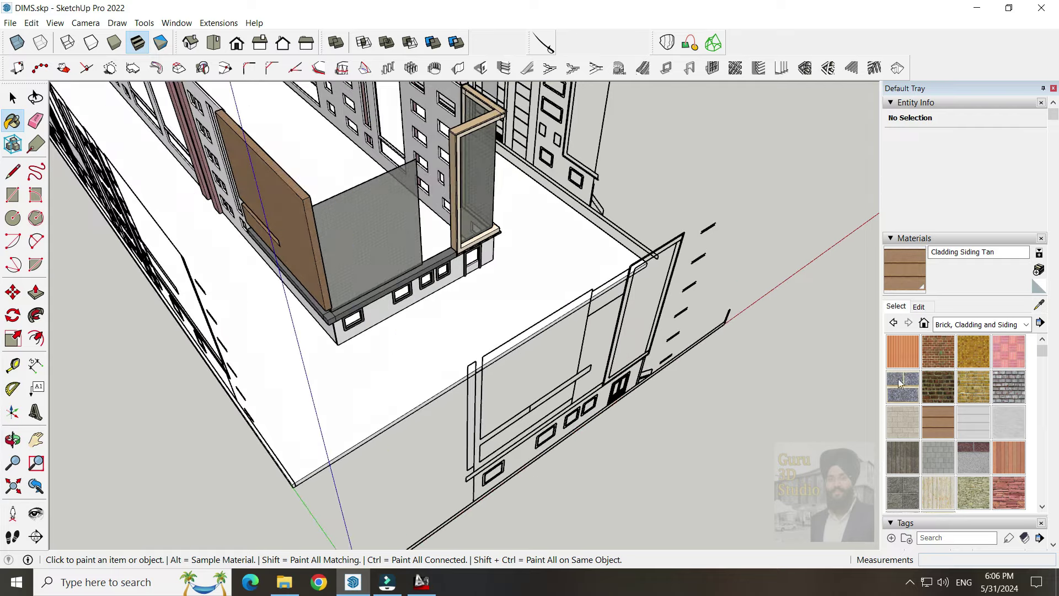
pyautogui.scroll(3, 339, 242)
pyautogui.press('space')
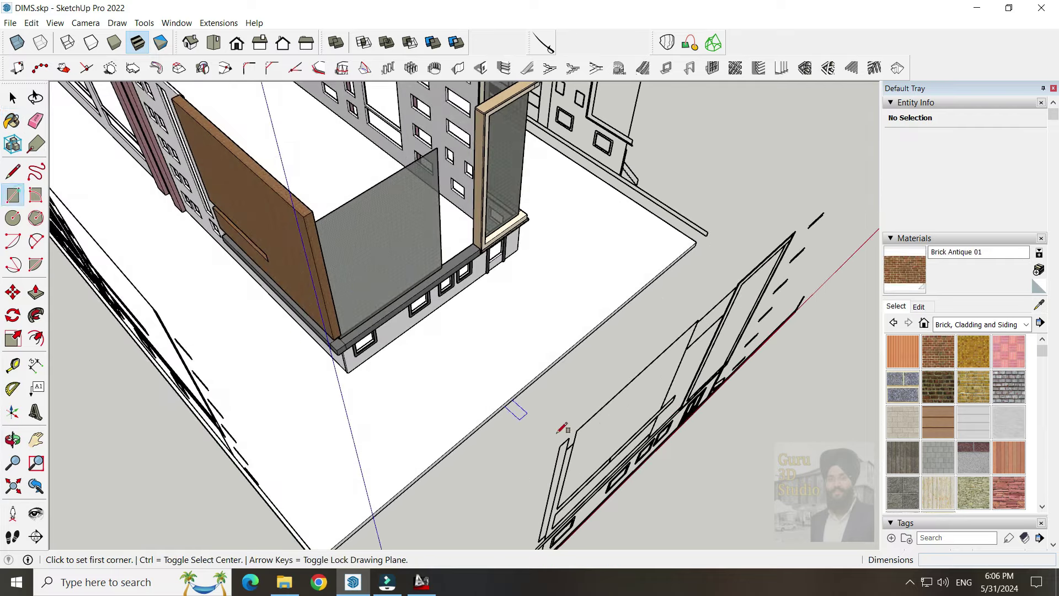
pyautogui.moveTo(562, 428); pyautogui.dragTo(464, 476, button='middle')
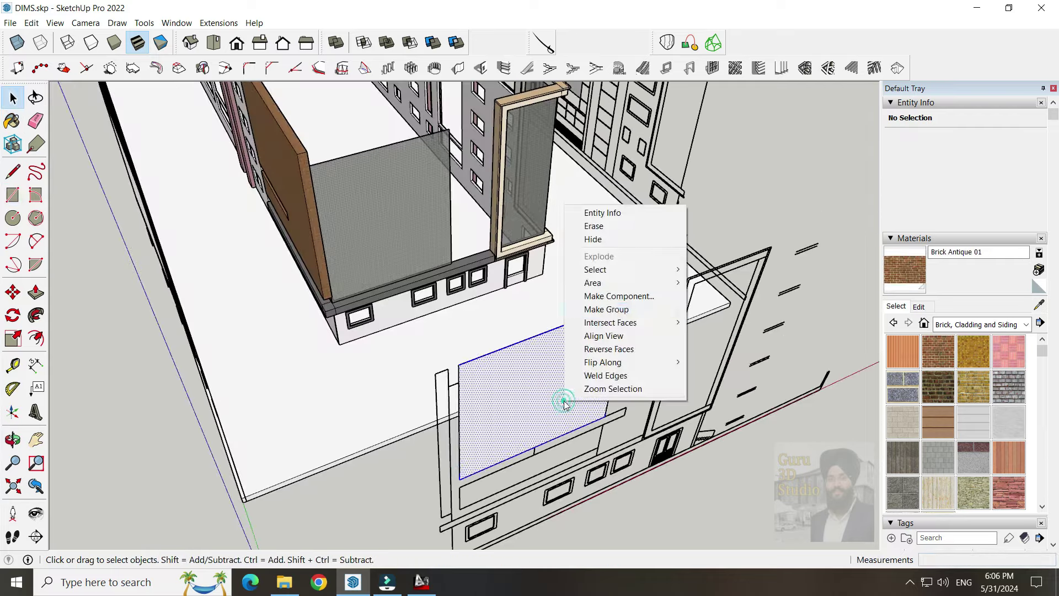
# Push/Pull the drawn face up into a tall wall box
pyautogui.press('p')
pyautogui.click(541, 415)
pyautogui.moveTo(541, 415)
pyautogui.mouseDown(button='middle')
pyautogui.moveTo(562, 428)
pyautogui.moveTo(667, 373)
pyautogui.moveTo(589, 412)
pyautogui.mouseUp(button='middle')
pyautogui.moveTo(537, 380)
pyautogui.mouseDown(button='middle')
pyautogui.moveTo(712, 417)
pyautogui.moveTo(578, 454)
pyautogui.moveTo(593, 466)
pyautogui.moveTo(581, 442)
pyautogui.moveTo(534, 501)
pyautogui.moveTo(519, 492)
pyautogui.mouseUp(button='middle')
pyautogui.moveTo(450, 536)
pyautogui.mouseDown(button='middle')
pyautogui.moveTo(726, 425)
pyautogui.moveTo(733, 432)
pyautogui.moveTo(482, 462)
pyautogui.mouseUp(button='middle')
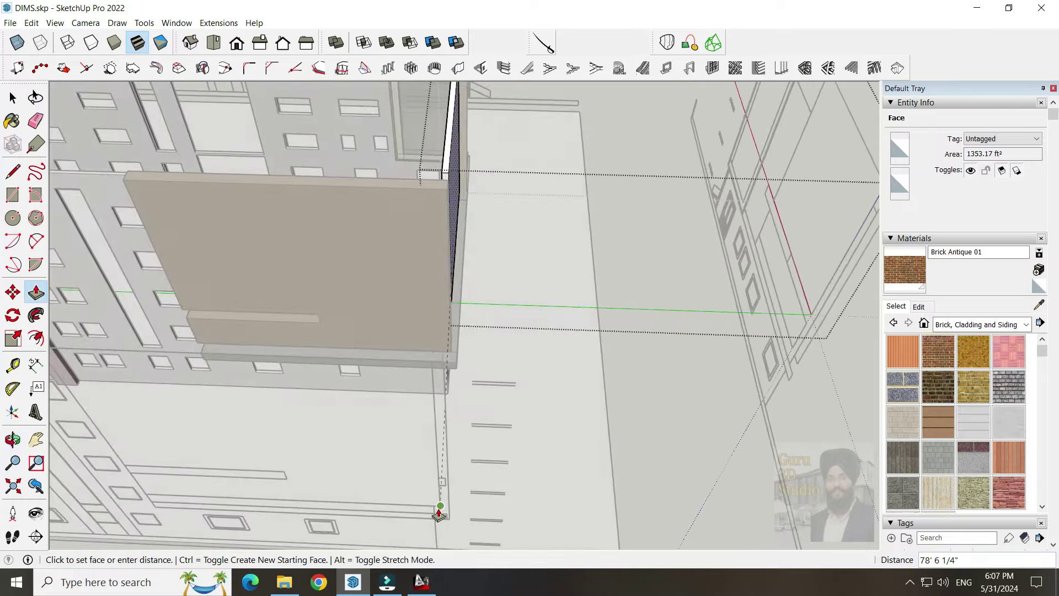
pyautogui.moveTo(439, 514)
pyautogui.mouseDown(button='middle')
pyautogui.moveTo(523, 350)
pyautogui.moveTo(531, 477)
pyautogui.mouseUp(button='middle')
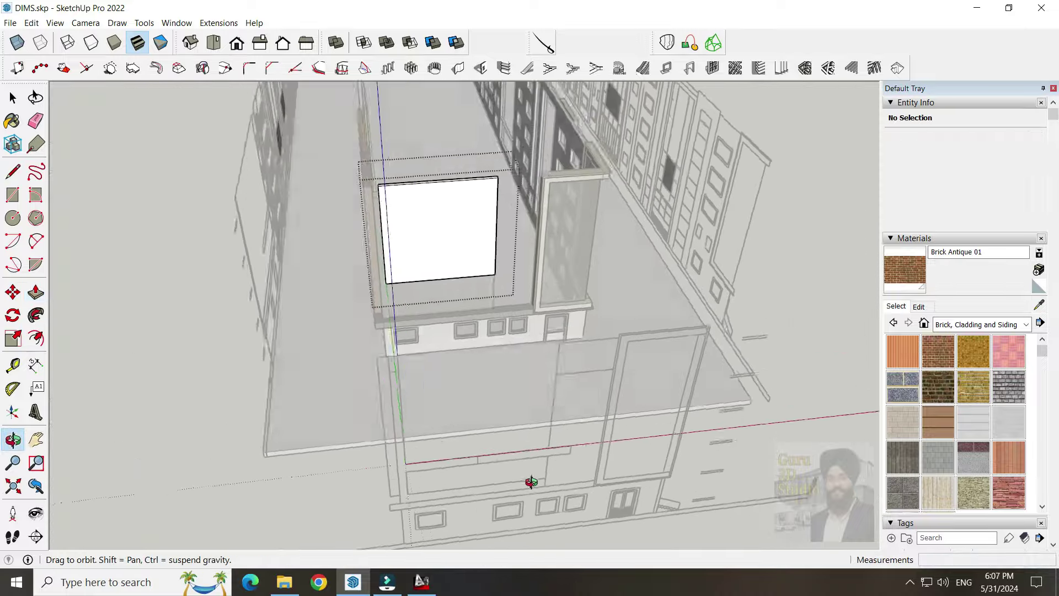
pyautogui.moveTo(518, 409)
pyautogui.mouseDown(button='middle')
pyautogui.moveTo(631, 372)
pyautogui.moveTo(495, 376)
pyautogui.mouseUp(button='middle')
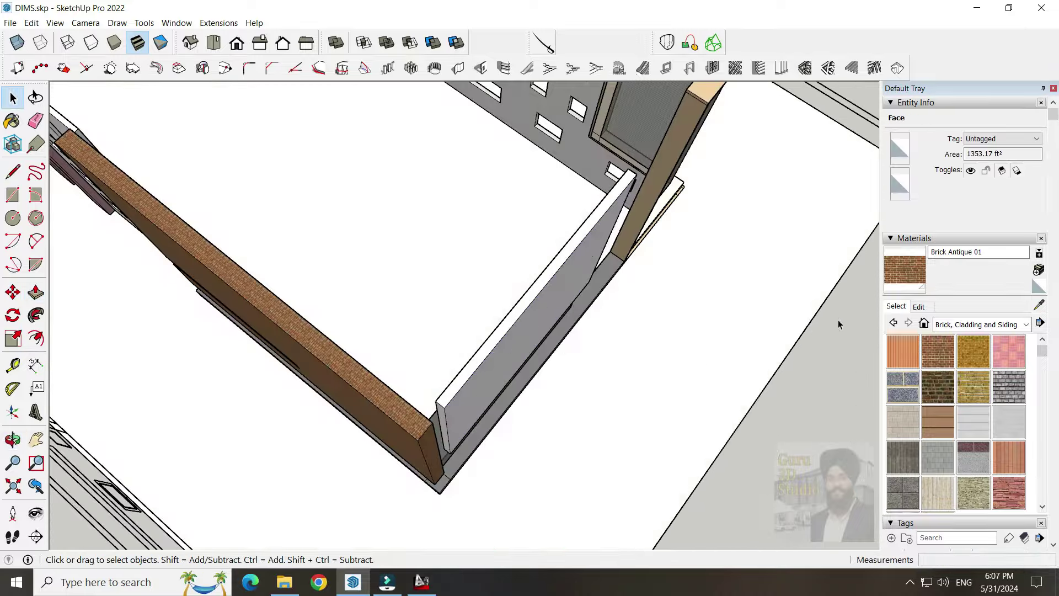
pyautogui.moveTo(539, 320)
pyautogui.mouseDown(button='middle')
pyautogui.moveTo(657, 504)
pyautogui.moveTo(485, 473)
pyautogui.moveTo(515, 398)
pyautogui.moveTo(441, 309)
pyautogui.mouseUp(button='middle')
# Select the brick wall group and get ready to draw a new rectangle below it
pyautogui.click(402, 253)
pyautogui.moveTo(403, 253)
pyautogui.mouseDown(button='middle')
pyautogui.moveTo(412, 251)
pyautogui.moveTo(456, 350)
pyautogui.mouseUp(button='middle')
pyautogui.scroll(3, 440, 276)
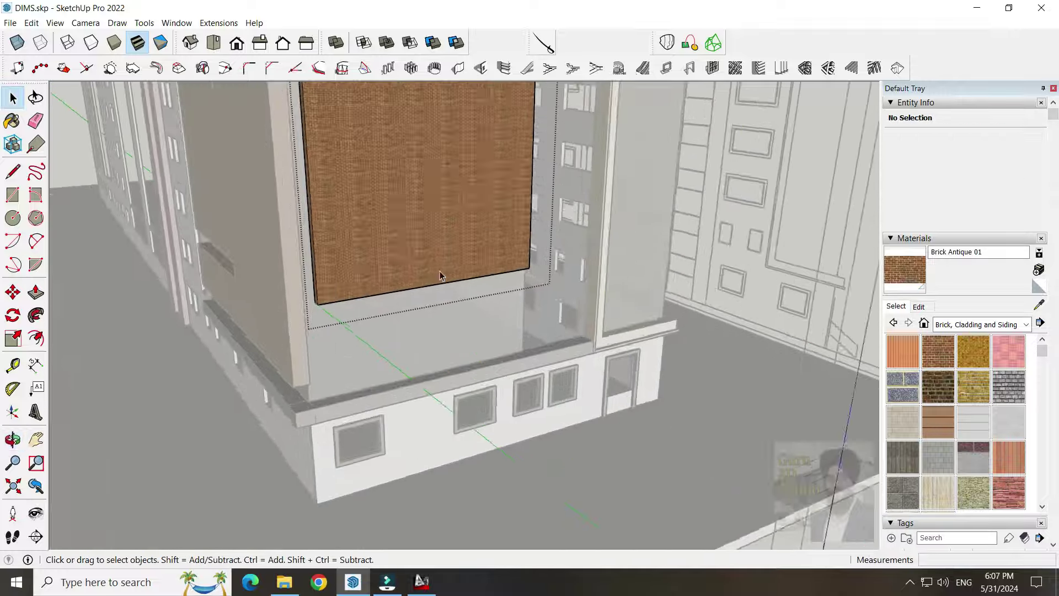
pyautogui.scroll(-5, 440, 277)
pyautogui.scroll(3, 97, 260)
pyautogui.press('r')
pyautogui.scroll(-3, 97, 260)
pyautogui.scroll(2, 448, 451)
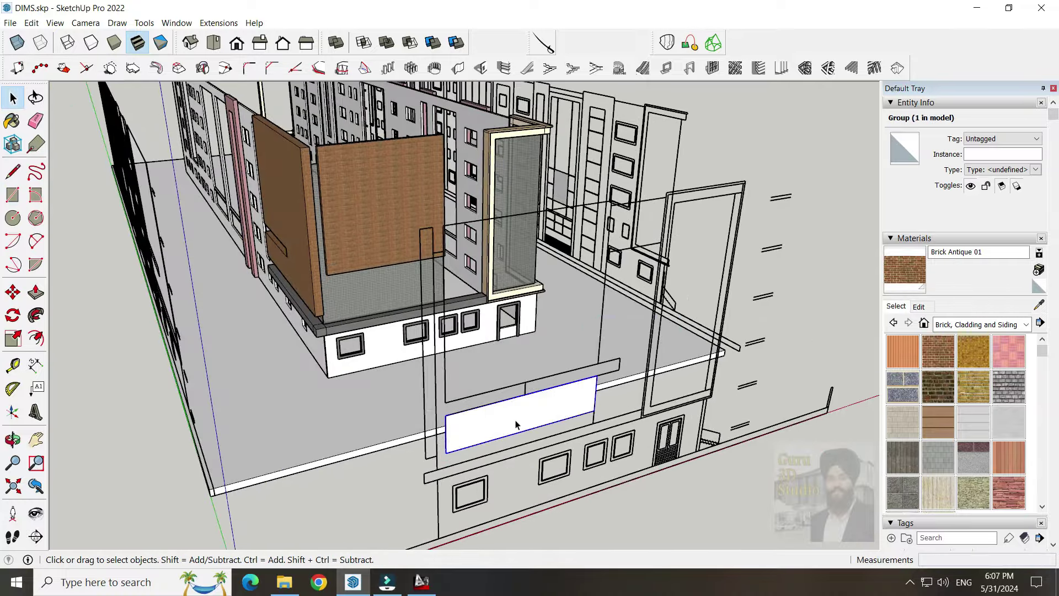
# Push/pull the white slab to give it thickness
pyautogui.press('p')
pyautogui.moveTo(568, 468); pyautogui.dragTo(379, 314, button='middle')
pyautogui.scroll(3, 435, 345)
pyautogui.moveTo(434, 345); pyautogui.dragTo(508, 346, button='middle')
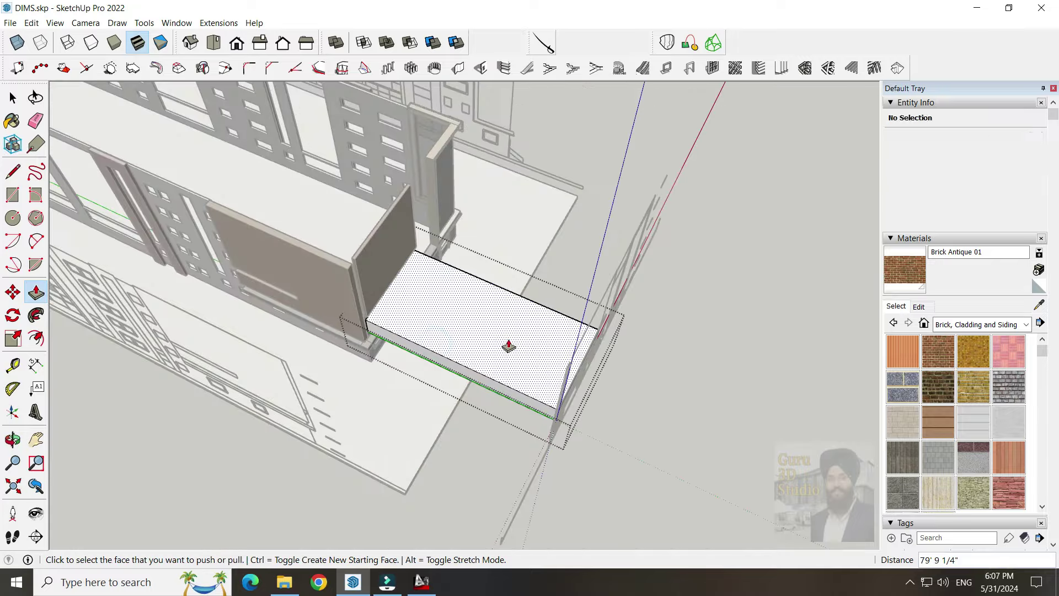
pyautogui.click(551, 396)
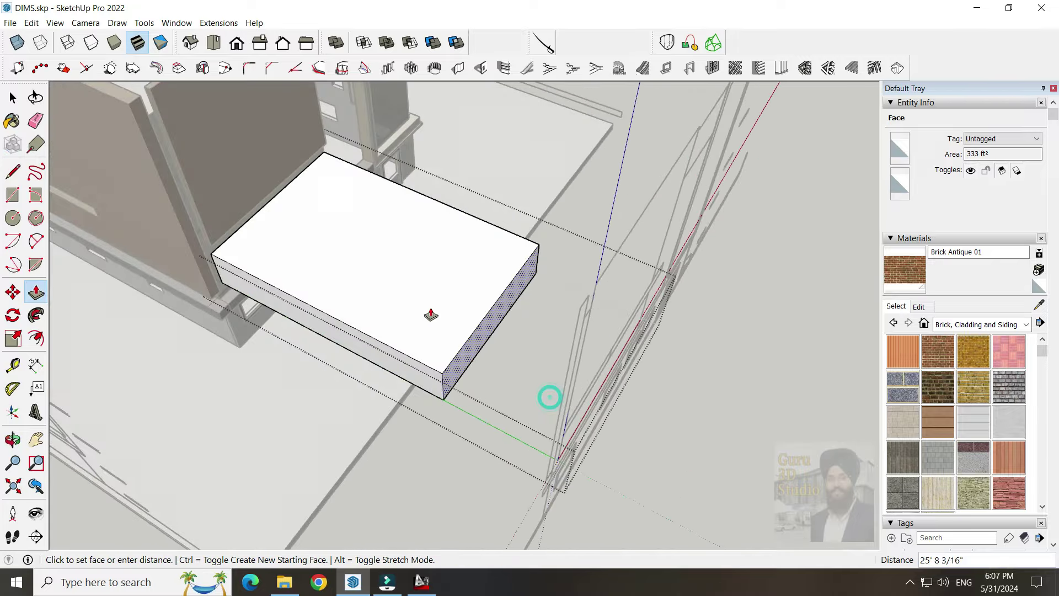
pyautogui.press('space')
pyautogui.moveTo(504, 293)
pyautogui.mouseDown(button='middle')
pyautogui.moveTo(384, 301)
pyautogui.moveTo(391, 328)
pyautogui.mouseUp(button='middle')
pyautogui.scroll(2, 384, 301)
pyautogui.moveTo(474, 385)
pyautogui.mouseDown(button='middle')
pyautogui.moveTo(572, 429)
pyautogui.moveTo(529, 398)
pyautogui.mouseUp(button='middle')
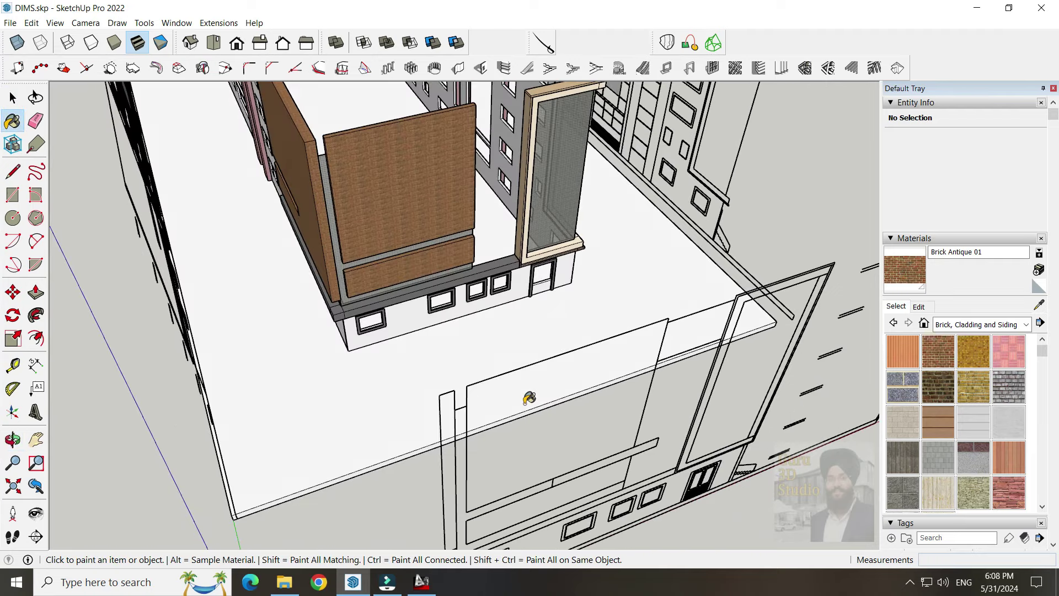
pyautogui.scroll(1, 536, 383)
# Draw a thin rectangular strip across the brick panel
pyautogui.press('space')
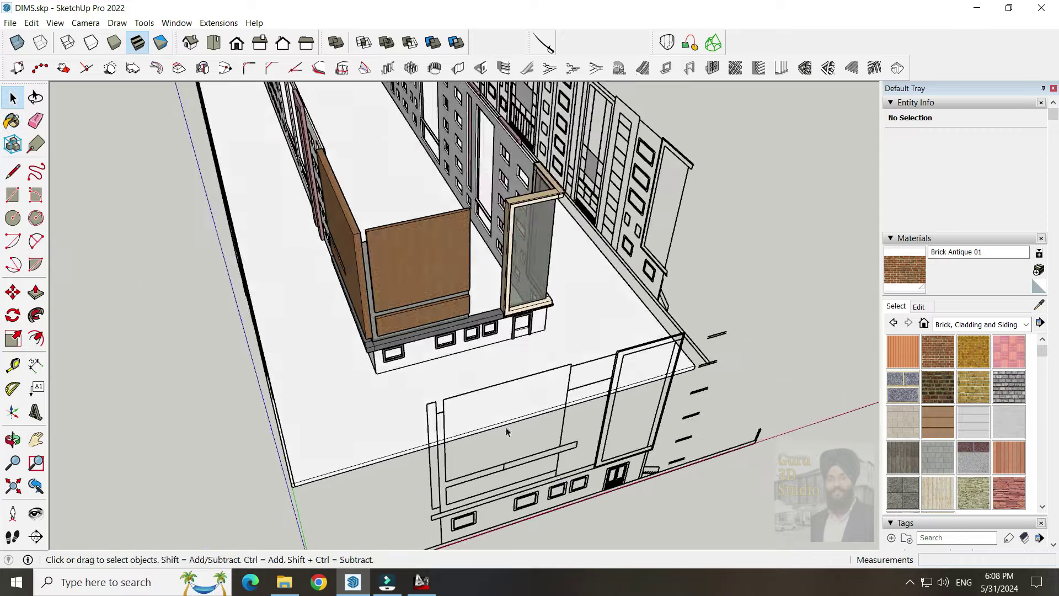
pyautogui.press('r')
pyautogui.scroll(2, 486, 414)
pyautogui.click(473, 471)
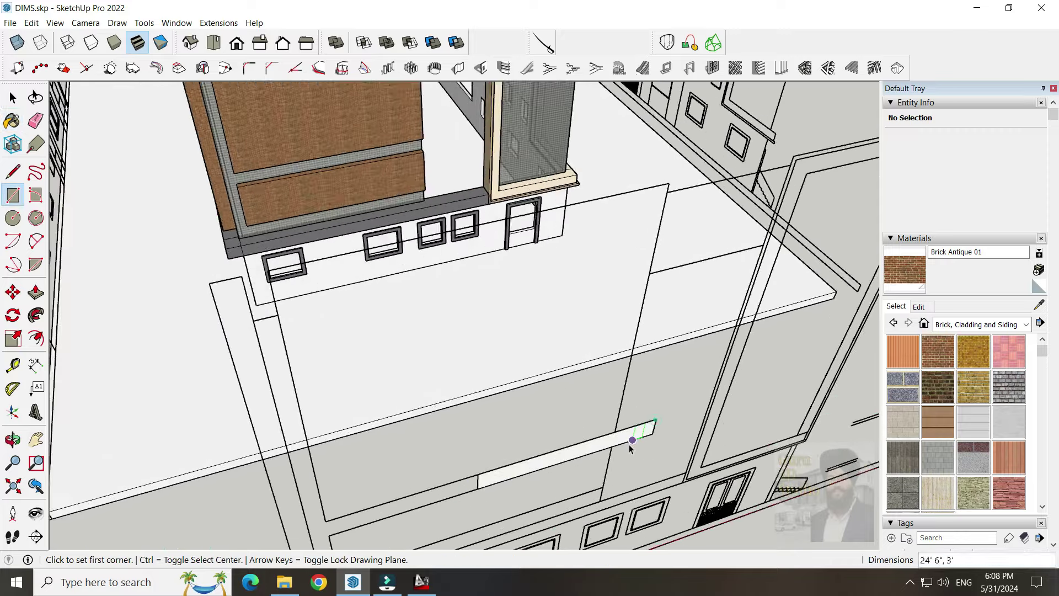
pyautogui.scroll(2, 632, 448)
pyautogui.press('space')
pyautogui.rightClick(624, 430)
pyautogui.moveTo(629, 417)
pyautogui.mouseDown(button='middle')
pyautogui.moveTo(626, 429)
pyautogui.moveTo(537, 457)
pyautogui.mouseUp(button='middle')
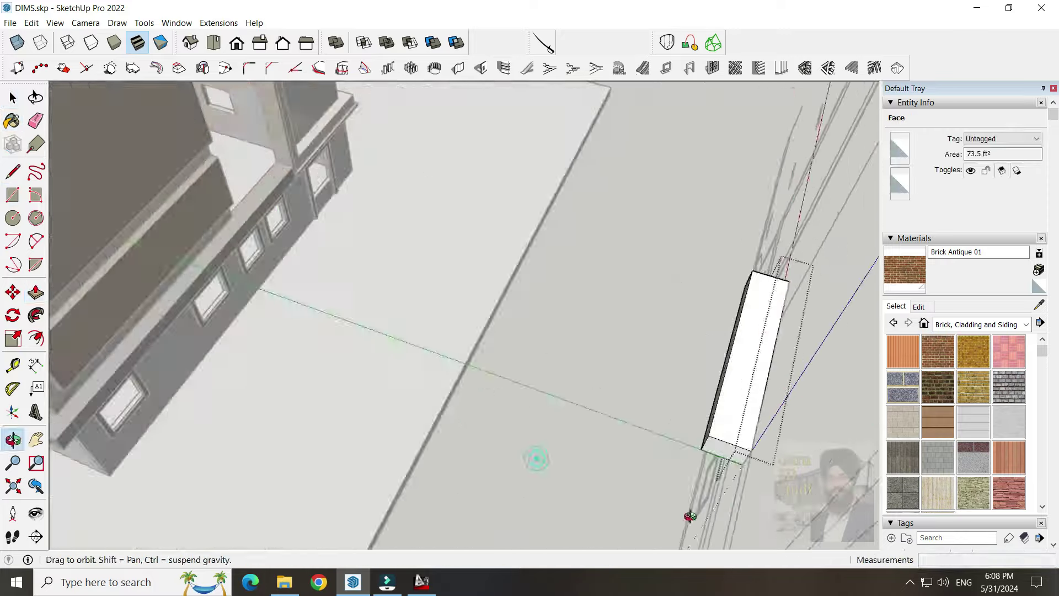
# Push/pull the strip into a horizontal beam, redoing an overly long extrusion
pyautogui.press('p')
pyautogui.click(293, 359)
pyautogui.scroll(-2, 165, 392)
pyautogui.moveTo(137, 371)
pyautogui.mouseDown(button='middle')
pyautogui.moveTo(669, 463)
pyautogui.moveTo(504, 386)
pyautogui.mouseUp(button='middle')
pyautogui.scroll(3, 273, 353)
pyautogui.press('Escape')
pyautogui.scroll(2, 301, 275)
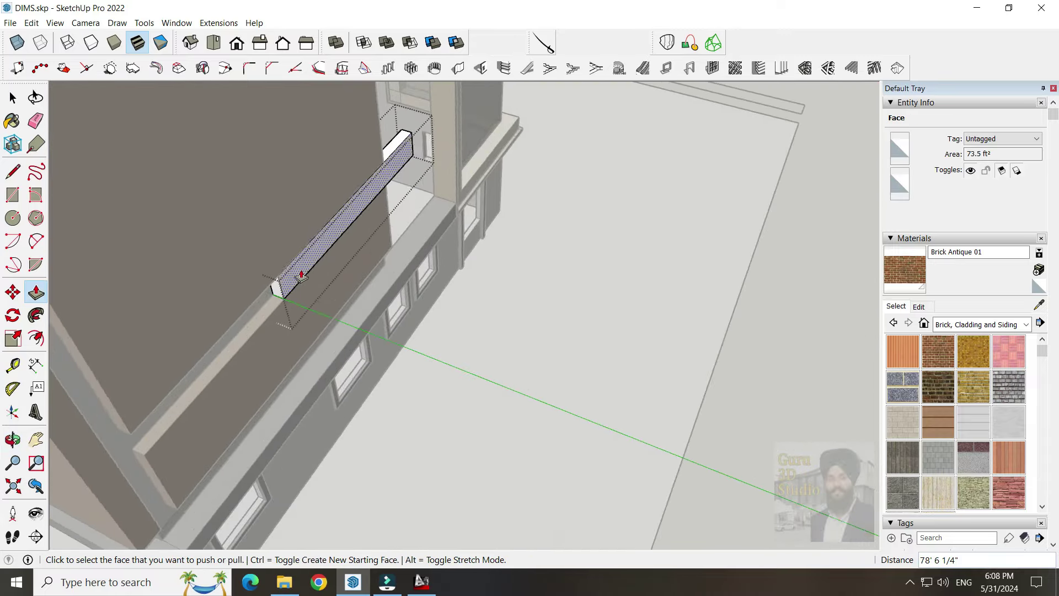
pyautogui.click(318, 320)
pyautogui.scroll(-3, 390, 386)
pyautogui.press('space')
pyautogui.moveTo(390, 386); pyautogui.dragTo(657, 350, button='middle')
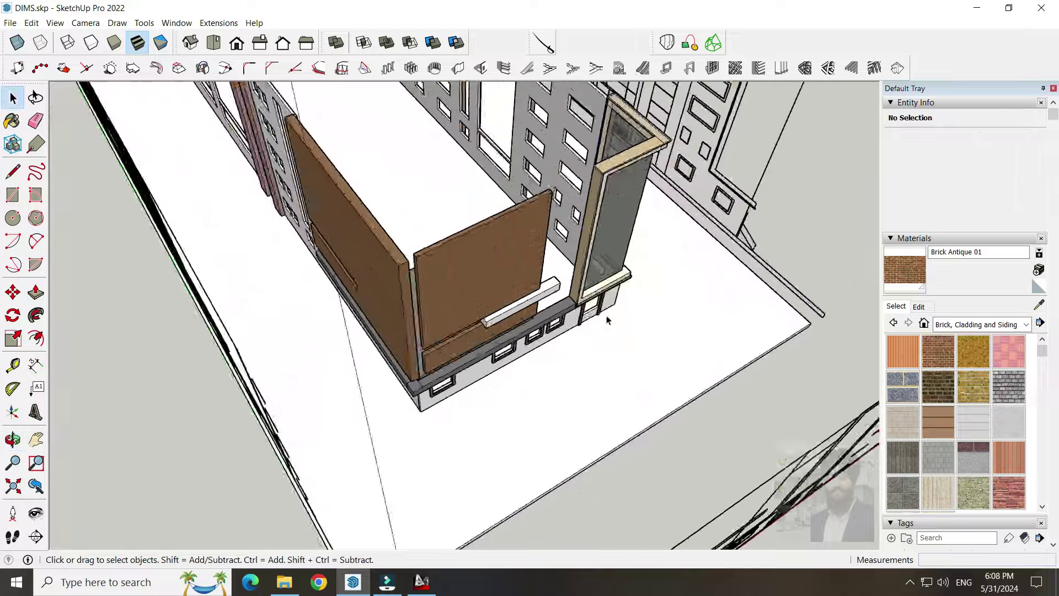
pyautogui.scroll(3, 657, 350)
# Paint the new beam dark brick
pyautogui.click(557, 319)
pyautogui.moveTo(557, 319); pyautogui.dragTo(495, 295, button='middle')
pyautogui.scroll(-3, 494, 296)
pyautogui.press('space')
pyautogui.scroll(3, 586, 437)
# Paint the ground-floor base group with Polished Concrete New
pyautogui.click(586, 437)
pyautogui.scroll(-3, 586, 437)
pyautogui.moveTo(586, 437); pyautogui.dragTo(497, 331, button='middle')
pyautogui.scroll(2, 496, 331)
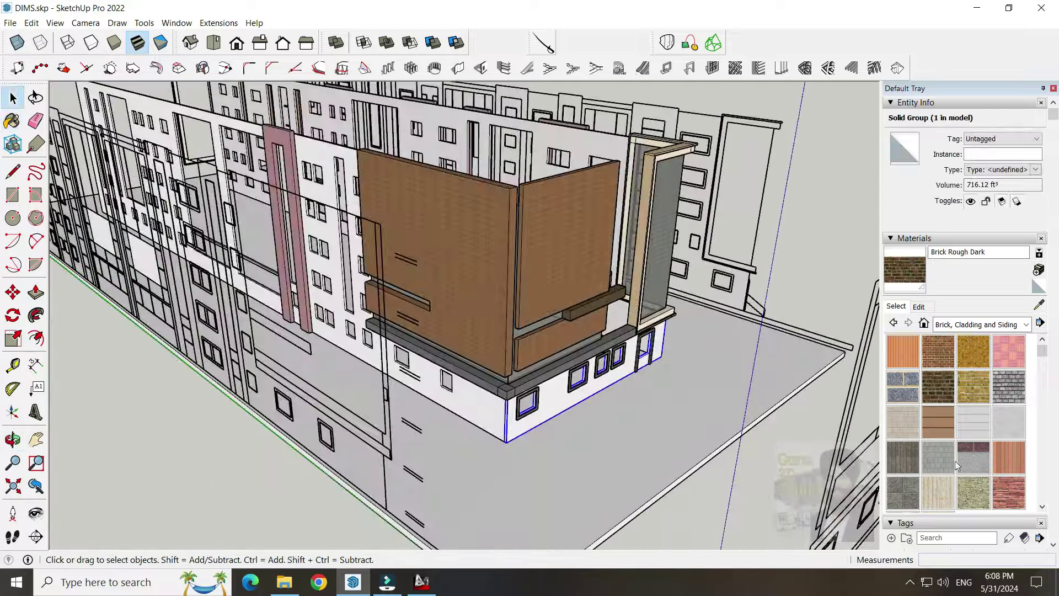
pyautogui.click(976, 339)
pyautogui.click(902, 422)
pyautogui.scroll(3, 496, 331)
pyautogui.moveTo(497, 331)
pyautogui.mouseDown(button='middle')
pyautogui.moveTo(567, 491)
pyautogui.moveTo(83, 474)
pyautogui.moveTo(1035, 295)
pyautogui.mouseUp(button='middle')
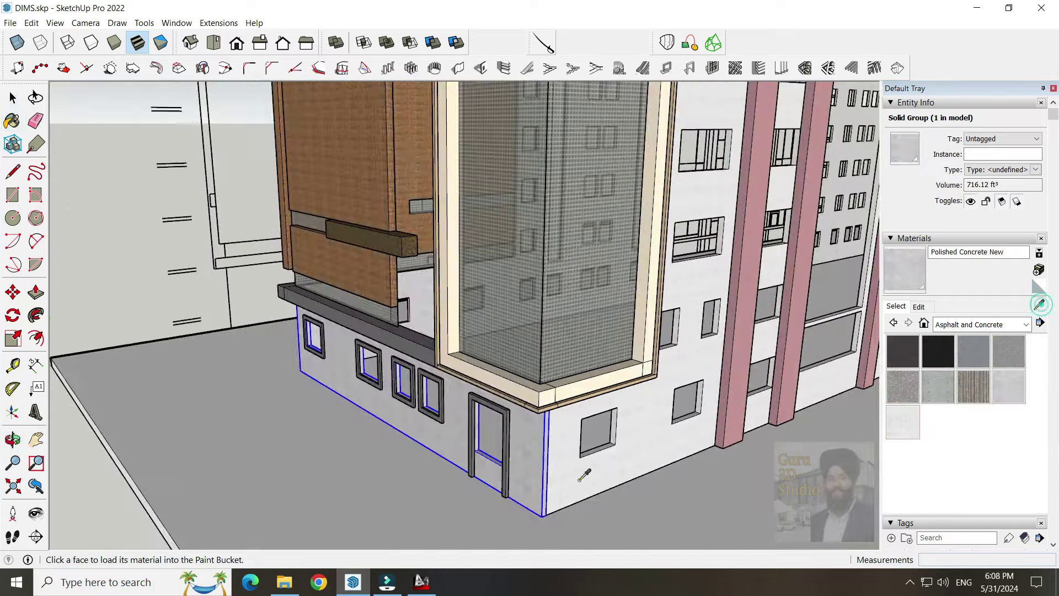
pyautogui.moveTo(451, 437)
pyautogui.mouseDown(button='middle')
pyautogui.moveTo(551, 441)
pyautogui.moveTo(467, 414)
pyautogui.mouseUp(button='middle')
pyautogui.scroll(-3, 586, 470)
pyautogui.press('space')
pyautogui.scroll(-3, 467, 415)
pyautogui.scroll(3, 467, 415)
# Inside the base group, draw a rectangle and push/pull it into a box
pyautogui.doubleClick(467, 415)
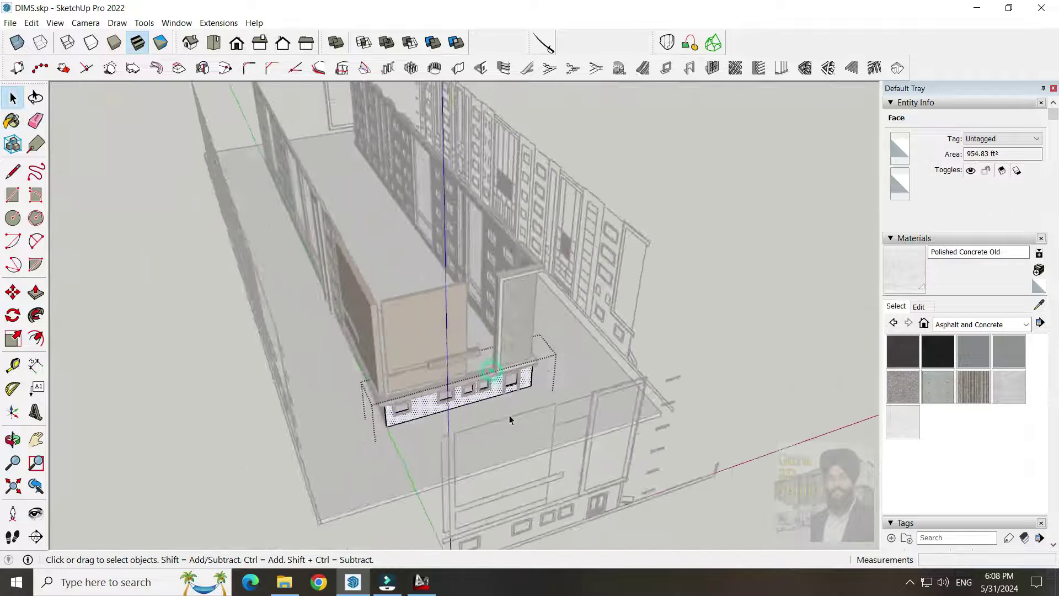
pyautogui.scroll(3, 563, 413)
pyautogui.press('r')
pyautogui.click(457, 467)
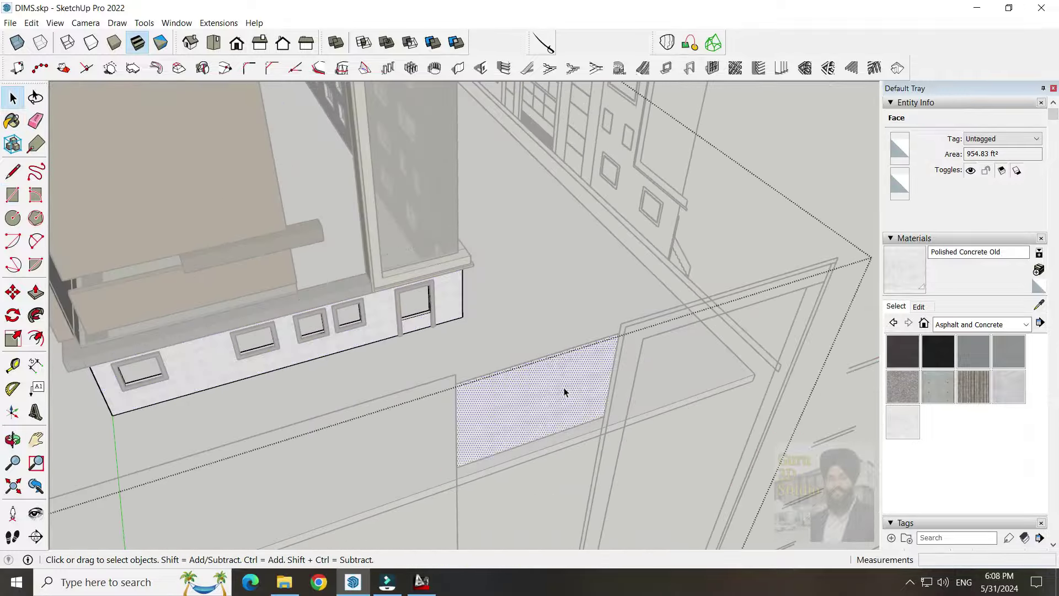
pyautogui.press('p')
pyautogui.click(557, 402)
pyautogui.moveTo(504, 371)
pyautogui.mouseDown(button='middle')
pyautogui.moveTo(377, 434)
pyautogui.moveTo(510, 353)
pyautogui.mouseUp(button='middle')
pyautogui.click(377, 433)
pyautogui.press('space')
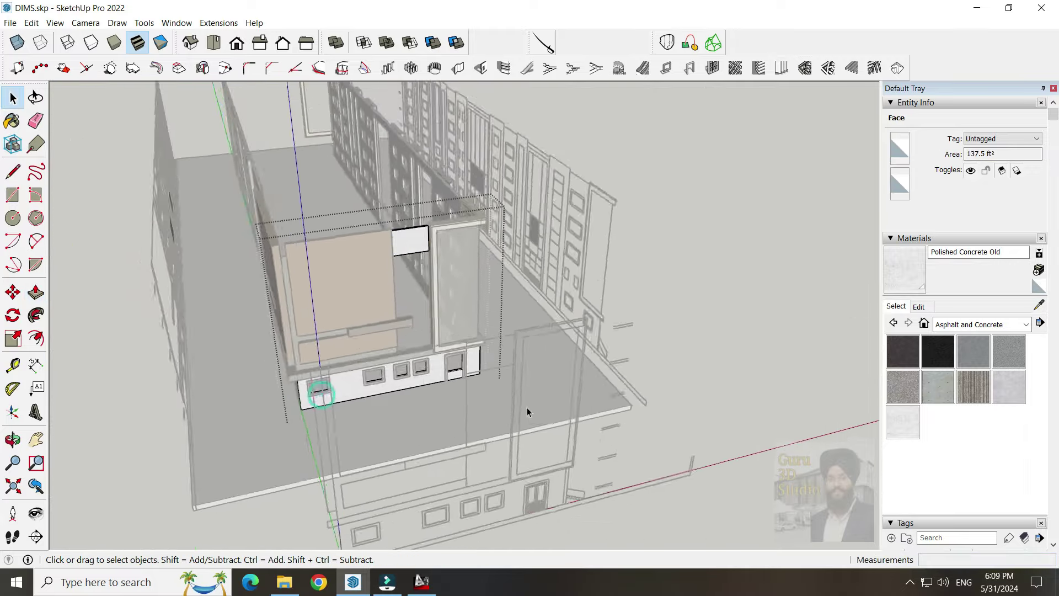
pyautogui.moveTo(527, 407); pyautogui.dragTo(555, 436, button='middle')
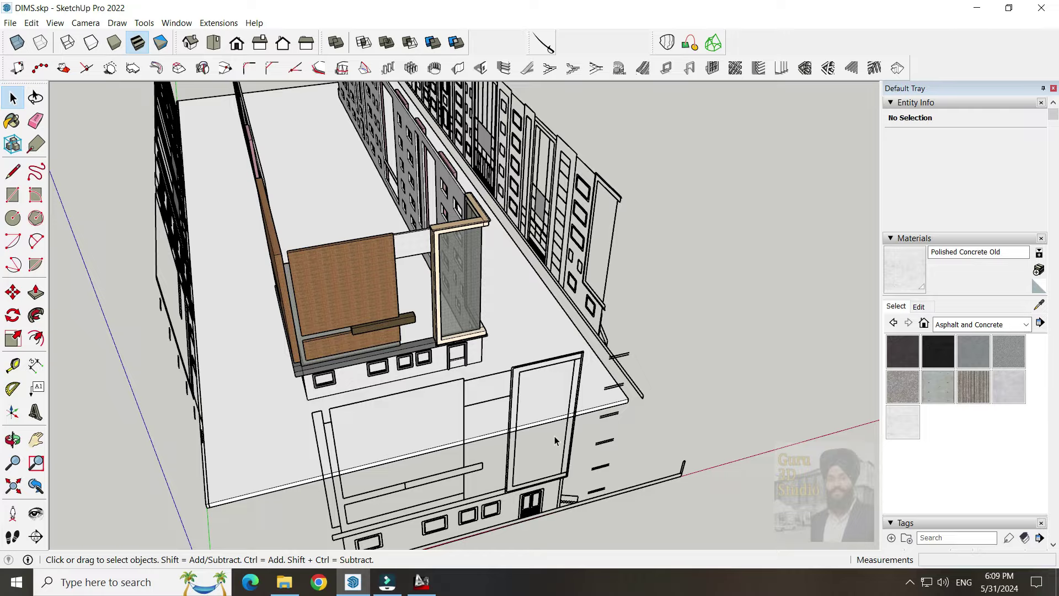
# Draw a rectangle filling the opening and make it a group
pyautogui.moveTo(555, 436); pyautogui.dragTo(502, 444, button='middle')
pyautogui.scroll(5, 442, 294)
pyautogui.moveTo(443, 294)
pyautogui.mouseDown(button='middle')
pyautogui.moveTo(438, 354)
pyautogui.moveTo(291, 248)
pyautogui.moveTo(309, 310)
pyautogui.mouseUp(button='middle')
pyautogui.press('r')
pyautogui.scroll(3, 289, 286)
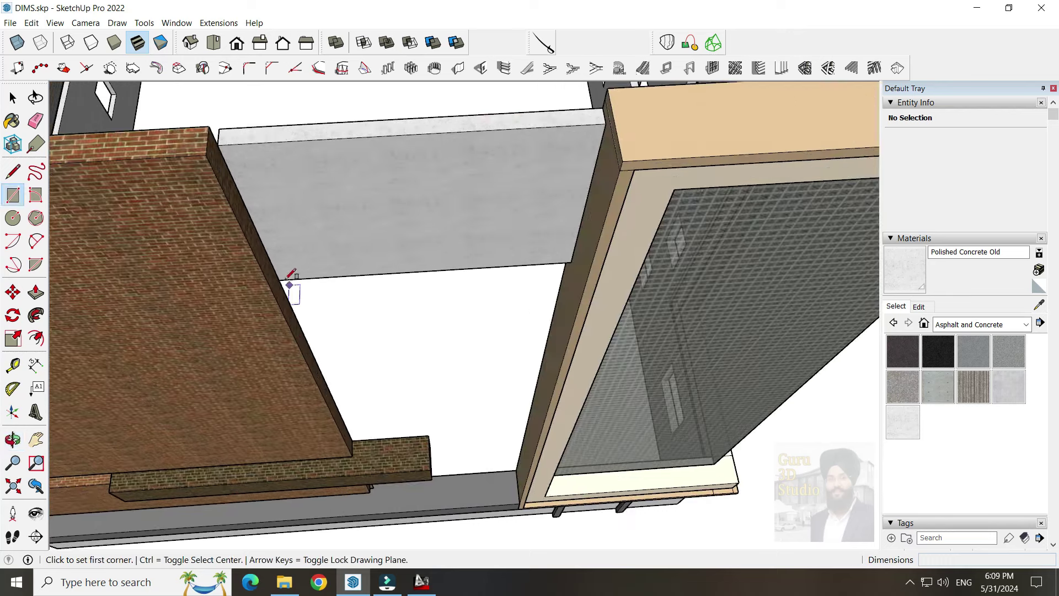
pyautogui.click(517, 485)
pyautogui.press('space')
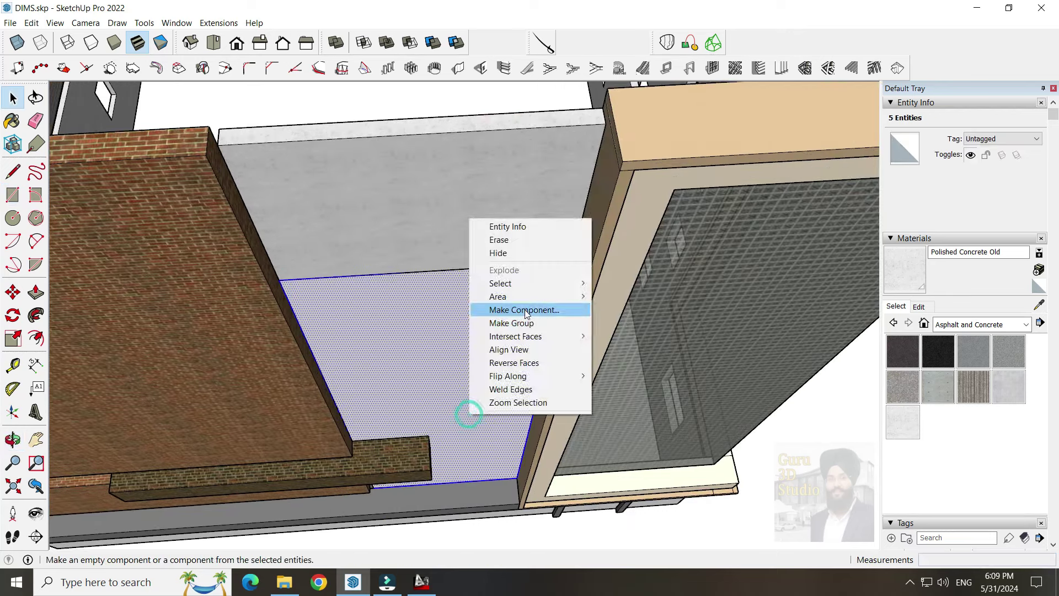
pyautogui.click(513, 323)
pyautogui.moveTo(513, 323); pyautogui.dragTo(525, 319, button='middle')
# Move the infill pane into place in the opening
pyautogui.press('m')
pyautogui.scroll(3, 411, 414)
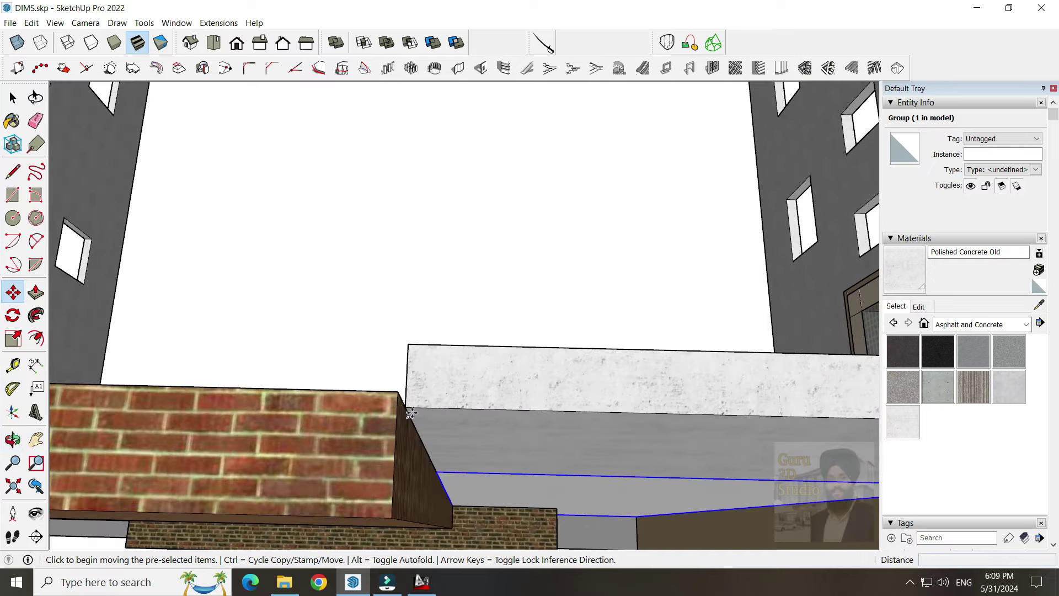
pyautogui.click(408, 375)
pyautogui.moveTo(408, 375); pyautogui.dragTo(567, 421, button='middle')
pyautogui.press('space')
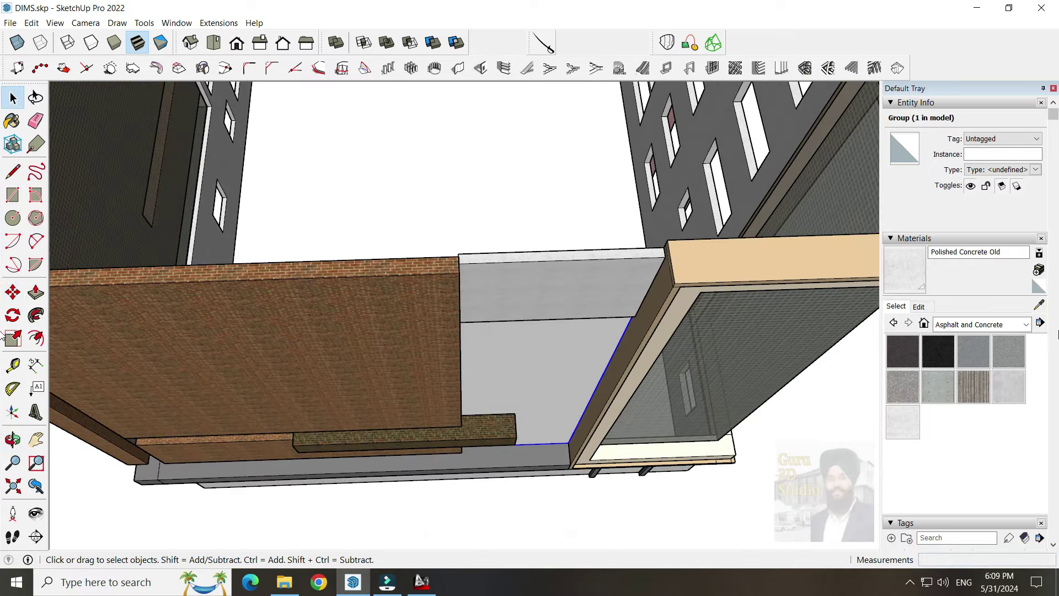
# Paint the pane Translucent Glass Gray and view the whole building
pyautogui.click(968, 394)
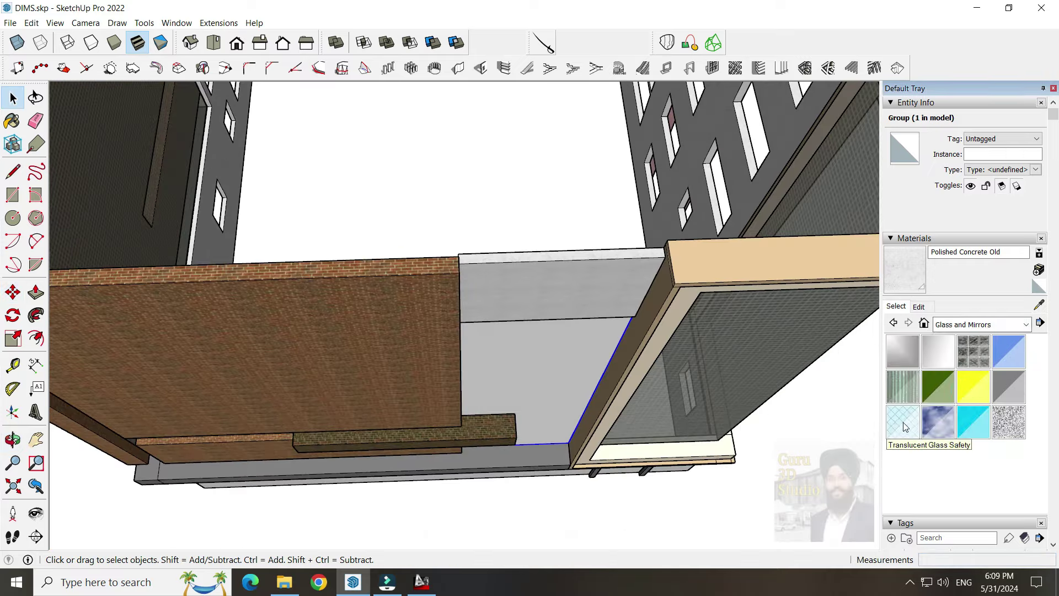
pyautogui.click(905, 426)
pyautogui.moveTo(590, 472); pyautogui.dragTo(771, 484, button='middle')
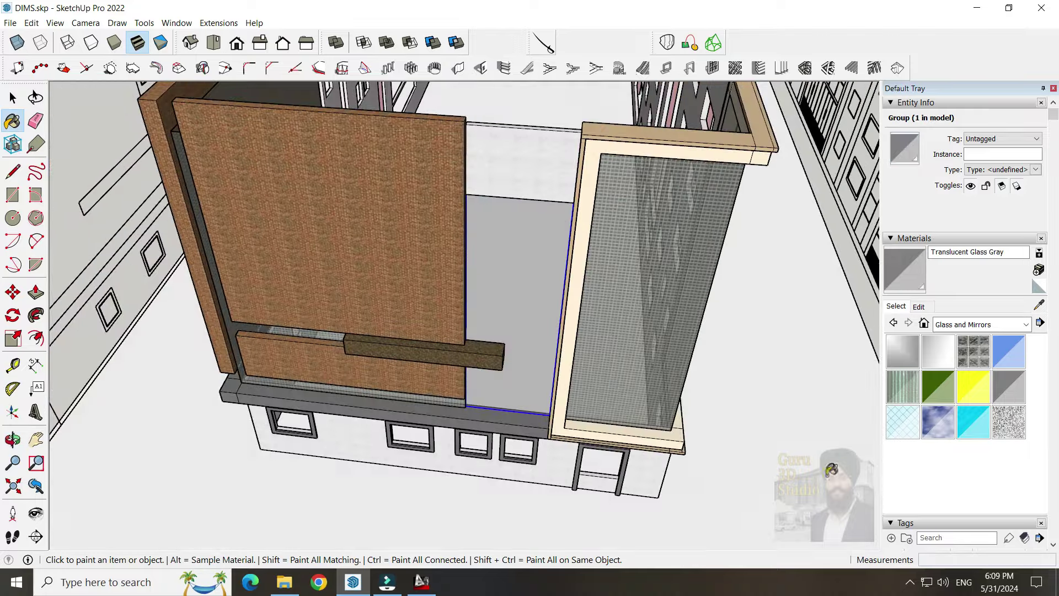
pyautogui.moveTo(607, 561)
pyautogui.mouseDown(button='middle')
pyautogui.moveTo(752, 383)
pyautogui.moveTo(692, 226)
pyautogui.mouseUp(button='middle')
pyautogui.scroll(-5, 752, 382)
pyautogui.scroll(-5, 752, 382)
pyautogui.scroll(5, 607, 331)
pyautogui.scroll(3, 579, 375)
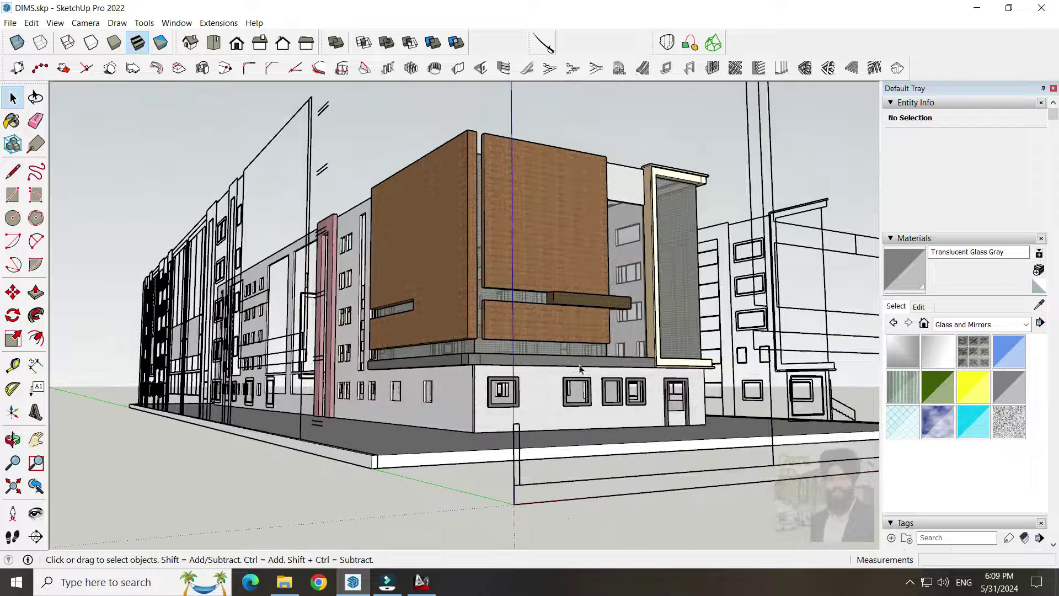
pyautogui.scroll(2, 556, 388)
pyautogui.scroll(-3, 556, 388)
pyautogui.moveTo(556, 388); pyautogui.dragTo(644, 429, button='middle')
pyautogui.press('space')
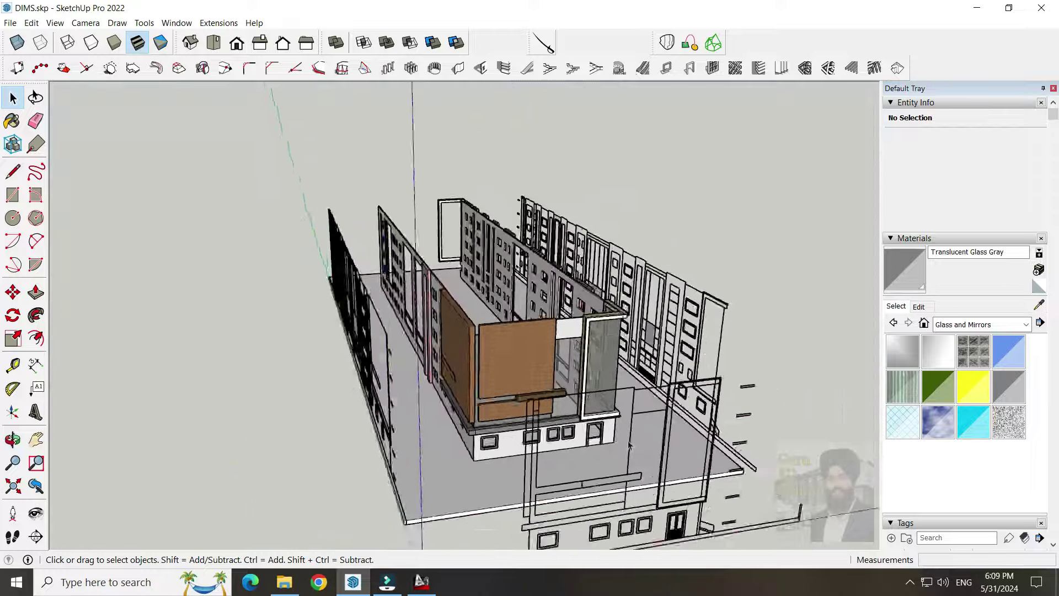
# Orbit and zoom to an overhead view of the building's inner walls
pyautogui.scroll(3, 644, 429)
pyautogui.moveTo(292, 390)
pyautogui.mouseDown(button='middle')
pyautogui.moveTo(397, 298)
pyautogui.moveTo(655, 428)
pyautogui.moveTo(615, 393)
pyautogui.moveTo(513, 482)
pyautogui.moveTo(437, 369)
pyautogui.moveTo(499, 306)
pyautogui.mouseUp(button='middle')
pyautogui.press('space')
pyautogui.scroll(2, 670, 411)
pyautogui.scroll(3, 411, 441)
pyautogui.scroll(2, 411, 441)
pyautogui.scroll(-3, 411, 442)
pyautogui.scroll(-3, 411, 441)
pyautogui.scroll(-3, 411, 441)
pyautogui.moveTo(411, 441); pyautogui.dragTo(563, 356, button='middle')
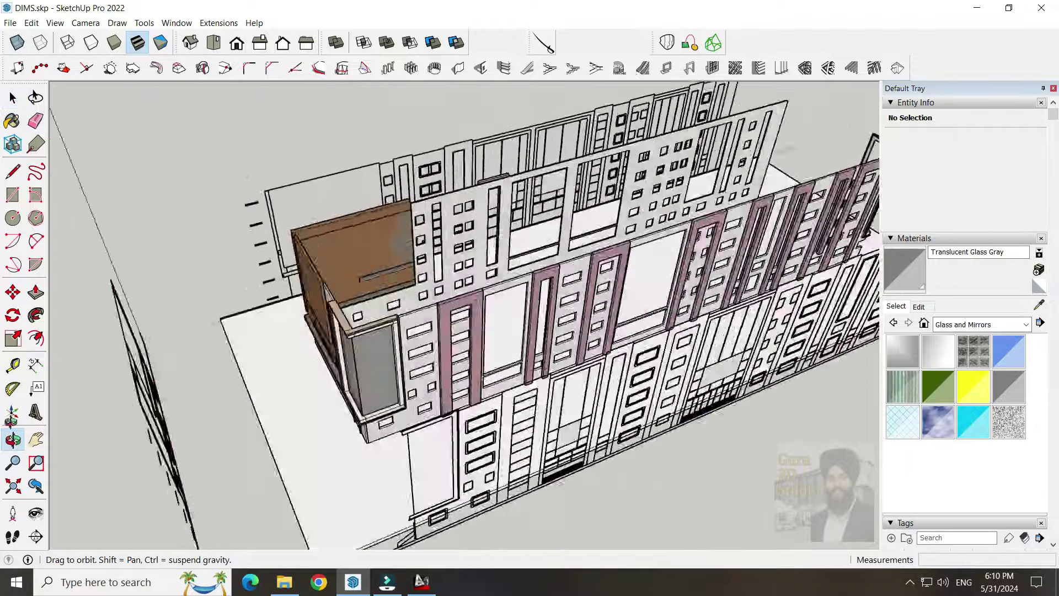
pyautogui.moveTo(567, 516); pyautogui.dragTo(3, 283, button='middle')
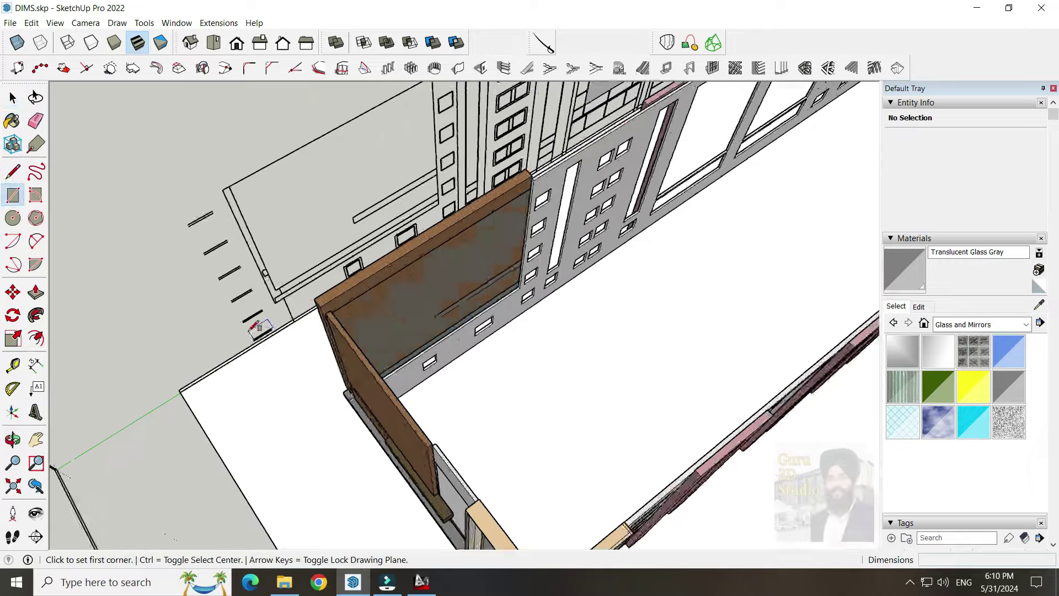
pyautogui.moveTo(416, 280); pyautogui.dragTo(397, 386, button='middle')
# Draw a floor rectangle corner to corner inside the walls
pyautogui.press('r')
pyautogui.scroll(3, 389, 317)
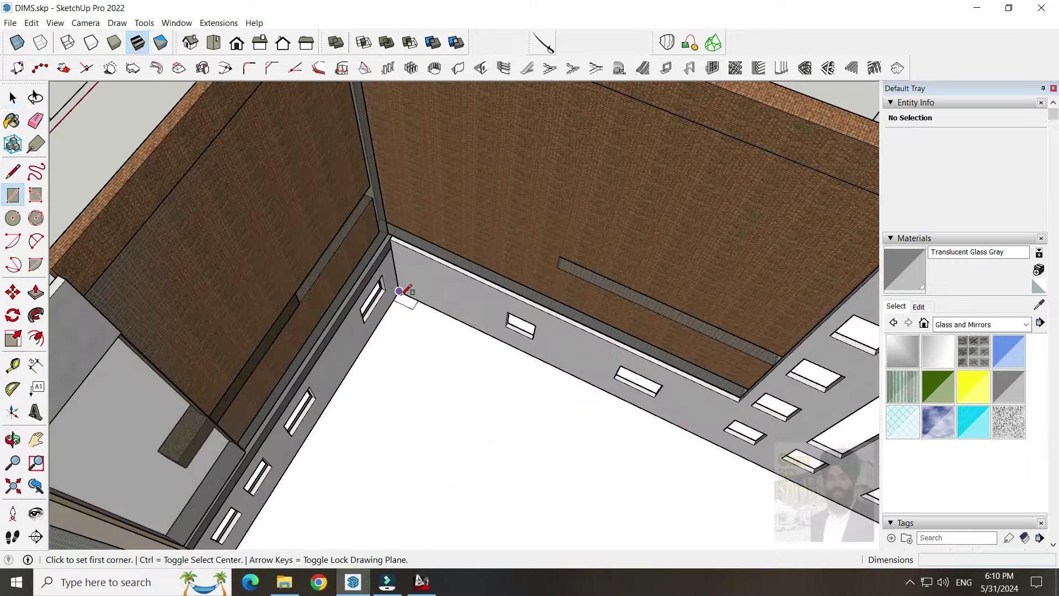
pyautogui.scroll(-6, 402, 291)
pyautogui.click(291, 208)
pyautogui.moveTo(291, 208); pyautogui.dragTo(652, 397, button='middle')
pyautogui.moveTo(486, 401); pyautogui.dragTo(599, 382, button='middle')
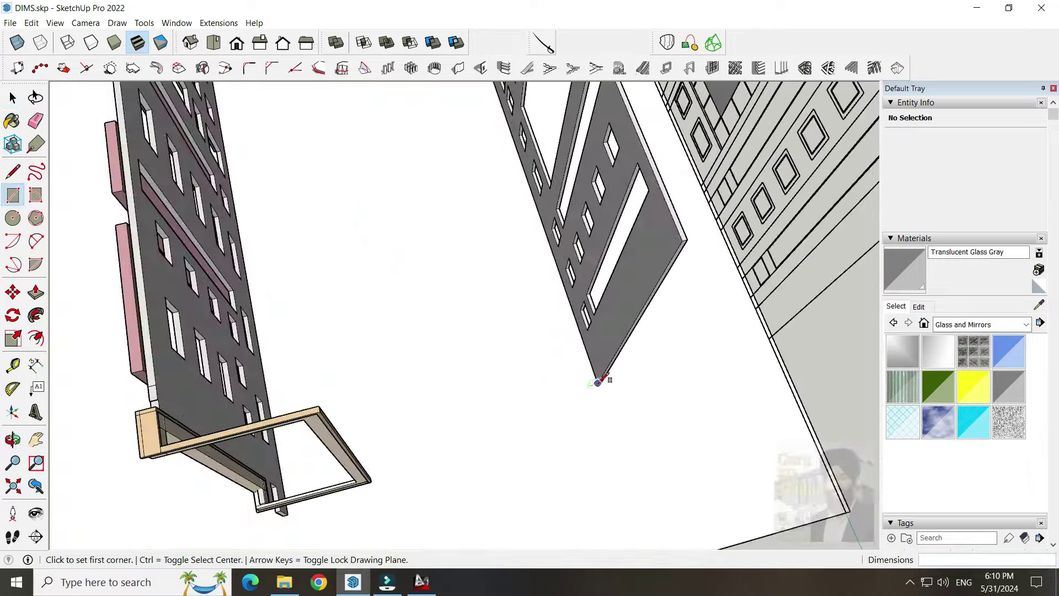
pyautogui.scroll(-10, 551, 359)
pyautogui.scroll(5, 475, 237)
pyautogui.scroll(5, 458, 222)
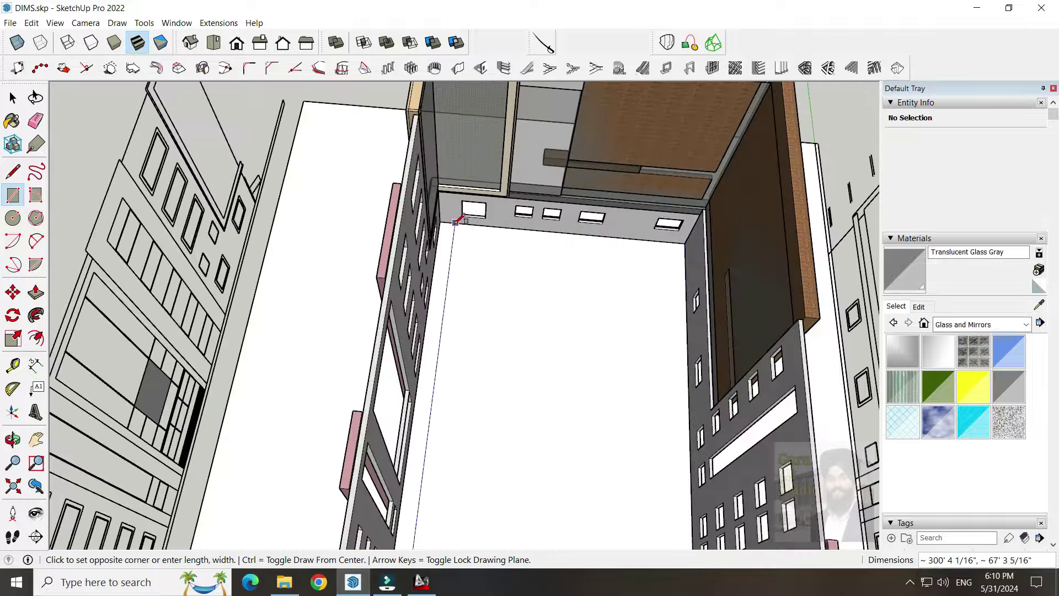
pyautogui.scroll(2, 436, 221)
pyautogui.scroll(2, 431, 220)
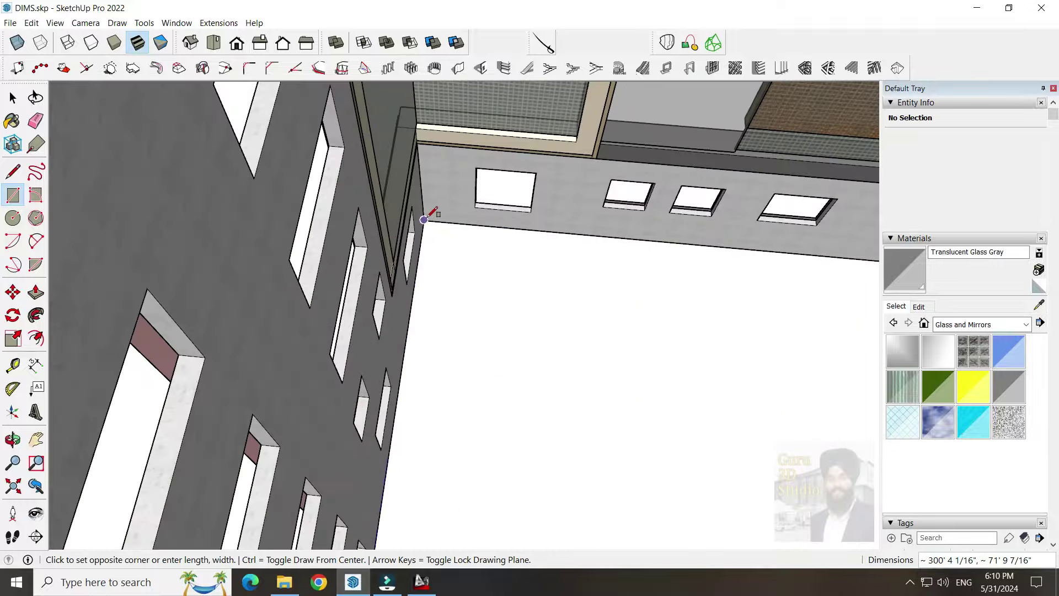
pyautogui.click(424, 219)
pyautogui.press('space')
# Group the floor face and move the group into position
pyautogui.click(533, 291)
pyautogui.click(569, 392)
pyautogui.scroll(3, 513, 199)
pyautogui.press('m')
pyautogui.scroll(2, 527, 300)
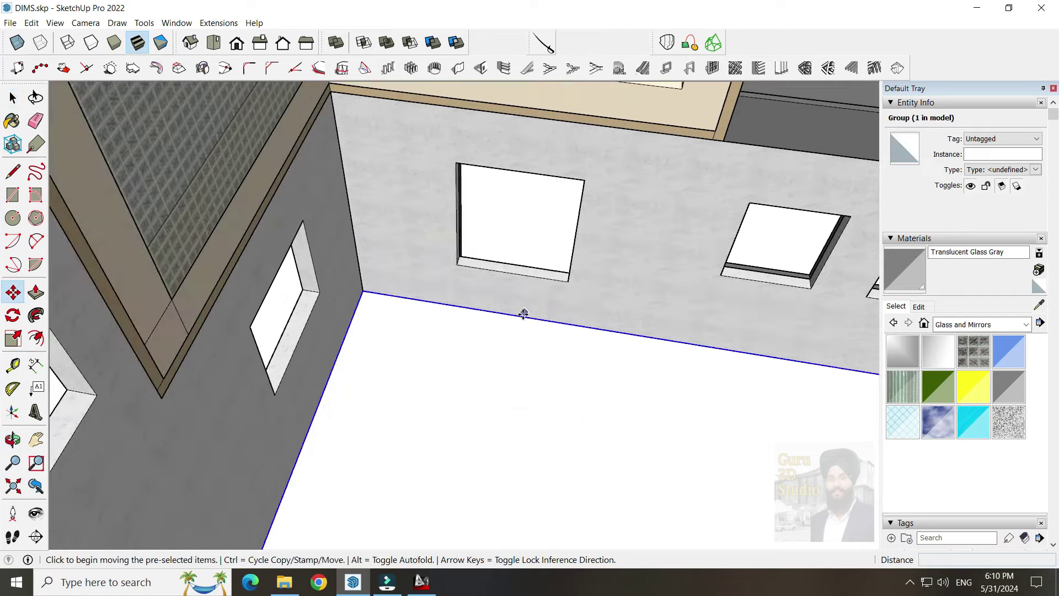
pyautogui.click(526, 300)
pyautogui.moveTo(525, 277)
pyautogui.mouseDown(button='middle')
pyautogui.moveTo(554, 270)
pyautogui.moveTo(551, 431)
pyautogui.moveTo(624, 492)
pyautogui.moveTo(634, 314)
pyautogui.moveTo(628, 381)
pyautogui.mouseUp(button='middle')
# Start push/pulling the grey floor face to give the slab thickness
pyautogui.press('p')
pyautogui.click(613, 432)
pyautogui.moveTo(612, 438)
pyautogui.mouseDown(button='middle')
pyautogui.moveTo(669, 485)
pyautogui.moveTo(626, 446)
pyautogui.moveTo(568, 433)
pyautogui.moveTo(612, 372)
pyautogui.mouseUp(button='middle')
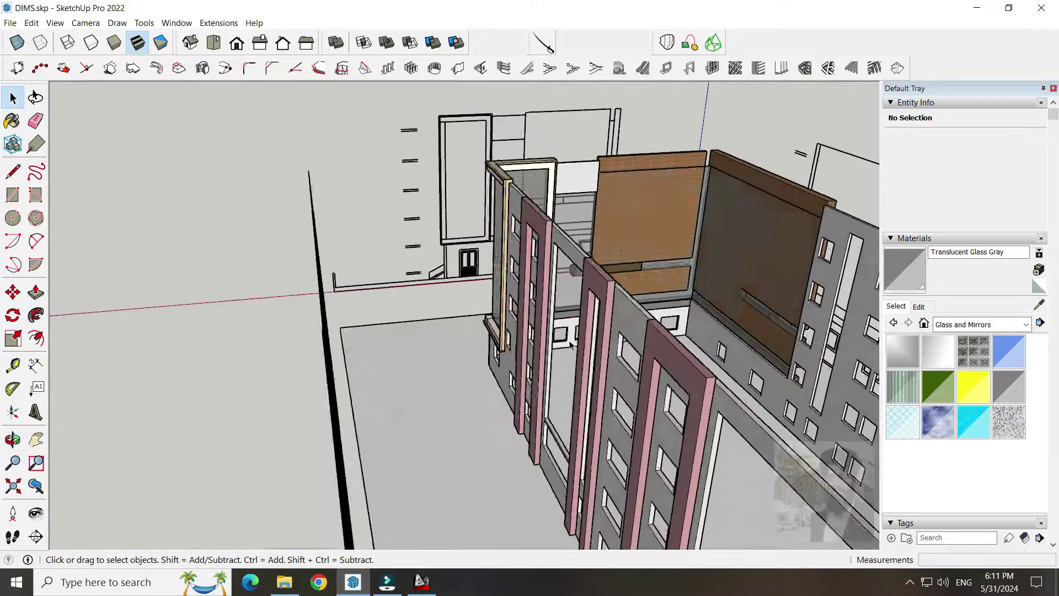
# Orbit along the inner street and lower the view to see the white slab and facades
pyautogui.scroll(5, 436, 165)
pyautogui.press('t')
pyautogui.scroll(3, 407, 197)
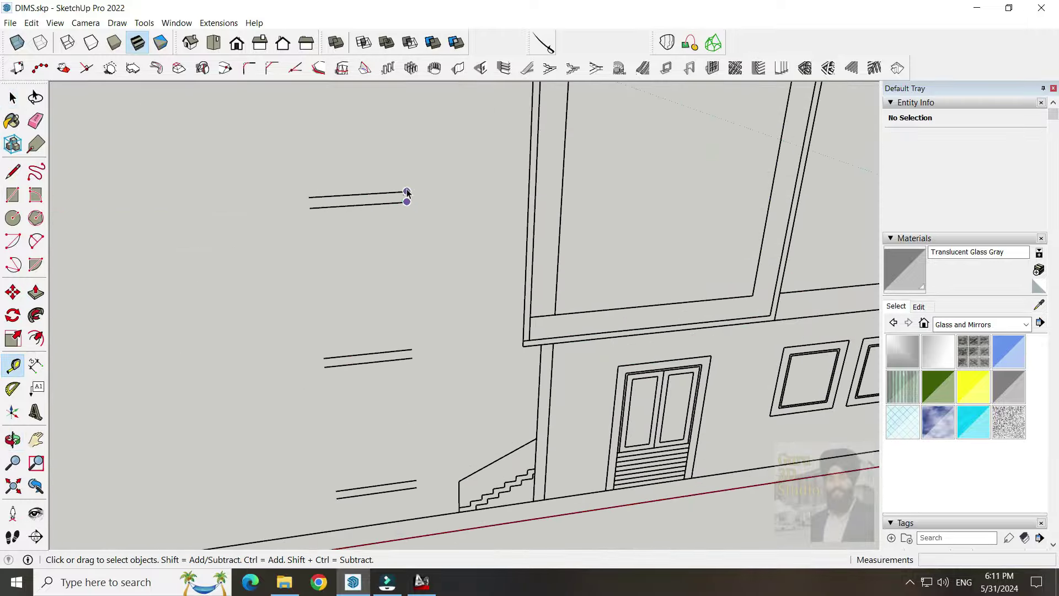
pyautogui.press('space')
pyautogui.scroll(-5, 407, 222)
pyautogui.moveTo(408, 223); pyautogui.dragTo(662, 381, button='middle')
pyautogui.scroll(5, 662, 381)
pyautogui.scroll(2, 644, 458)
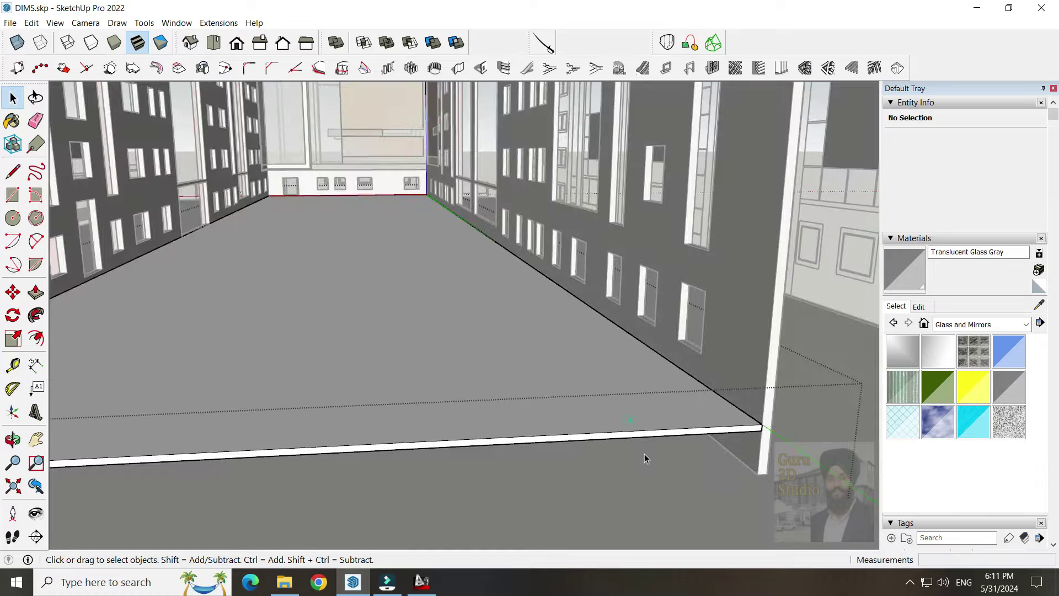
pyautogui.moveTo(644, 458); pyautogui.dragTo(676, 355, button='middle')
pyautogui.scroll(2, 612, 365)
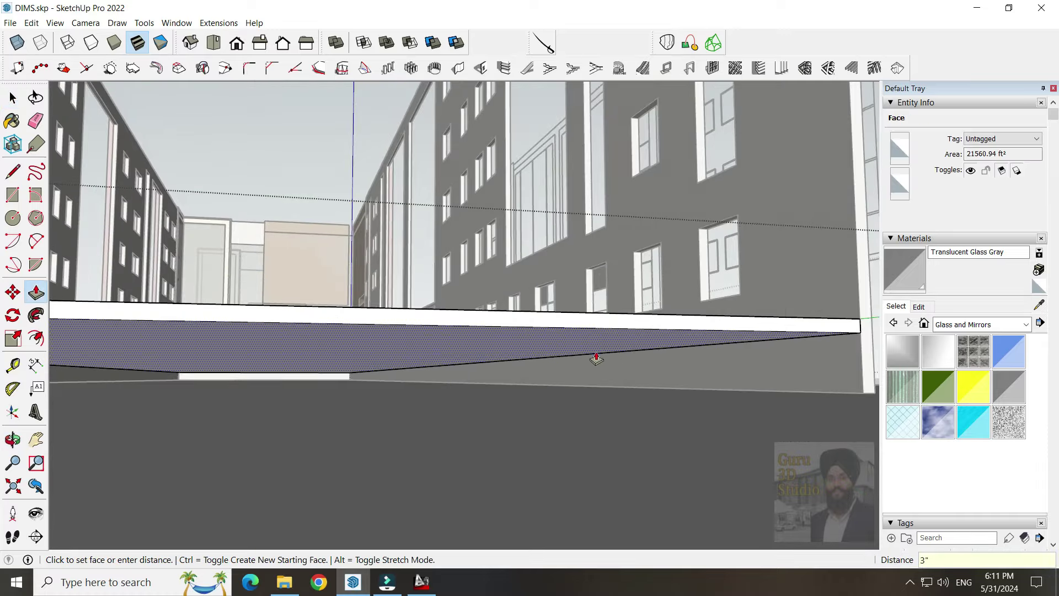
# Paint the white slab with light cyan Color H01 from the Colors materials
pyautogui.click(961, 326)
pyautogui.click(958, 377)
pyautogui.scroll(-3, 919, 420)
pyautogui.click(910, 507)
pyautogui.click(644, 320)
# Repaint the slab with Carrera Marble from the Stone materials
pyautogui.moveTo(673, 425); pyautogui.dragTo(862, 333, button='middle')
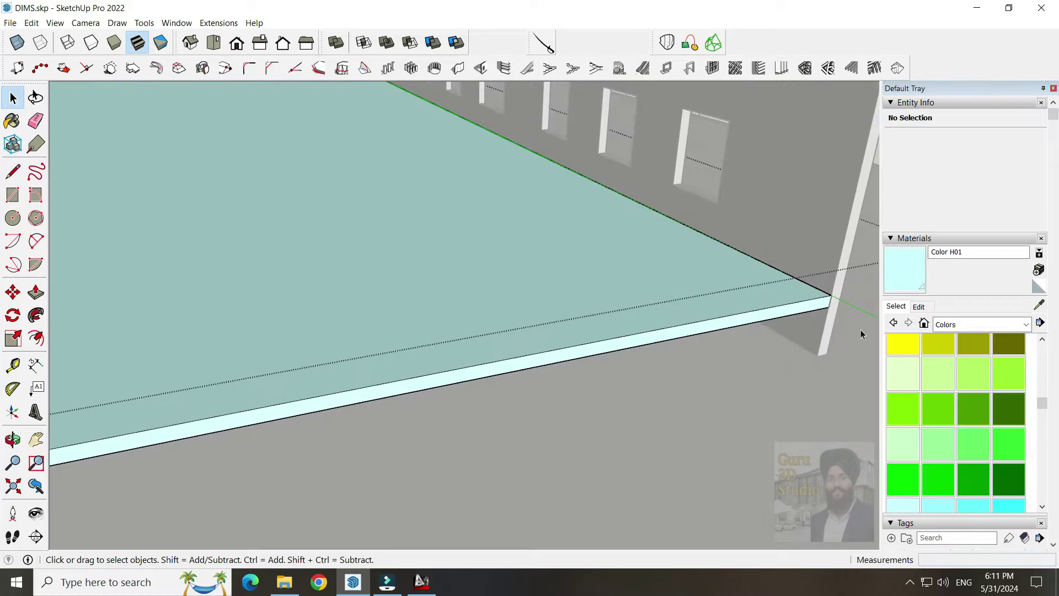
pyautogui.click(953, 449)
pyautogui.click(526, 262)
pyautogui.scroll(-5, 710, 433)
pyautogui.moveTo(710, 433)
pyautogui.mouseDown(button='middle')
pyautogui.moveTo(669, 432)
pyautogui.moveTo(829, 463)
pyautogui.mouseUp(button='middle')
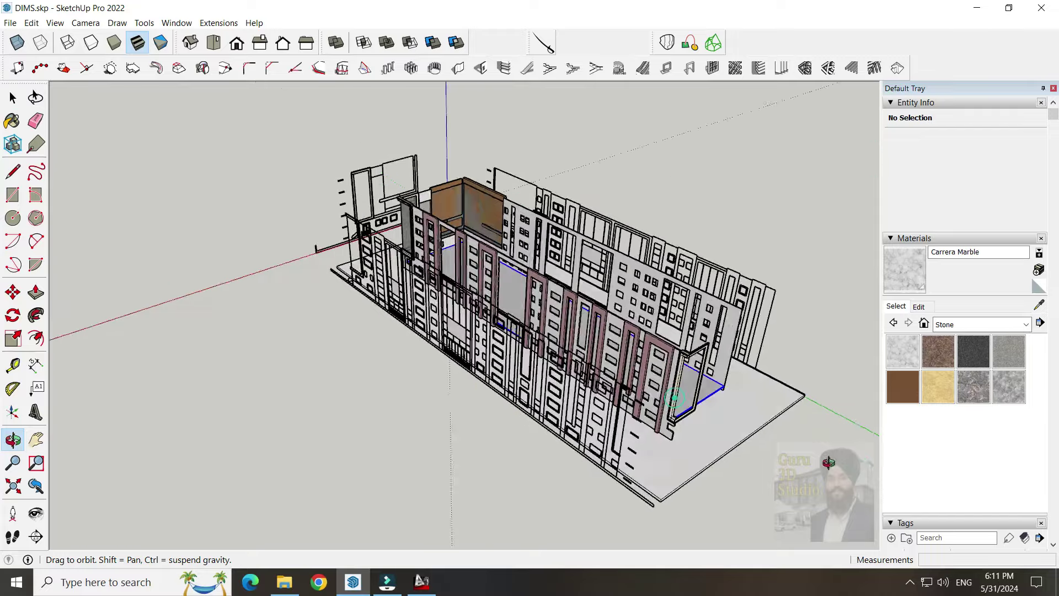
pyautogui.press('space')
pyautogui.scroll(3, 301, 430)
pyautogui.scroll(3, 301, 430)
pyautogui.scroll(2, 301, 430)
# Move-copy the solid wall group to place a second copy
pyautogui.moveTo(302, 430)
pyautogui.mouseDown(button='middle')
pyautogui.moveTo(295, 362)
pyautogui.moveTo(273, 402)
pyautogui.mouseUp(button='middle')
pyautogui.press('m')
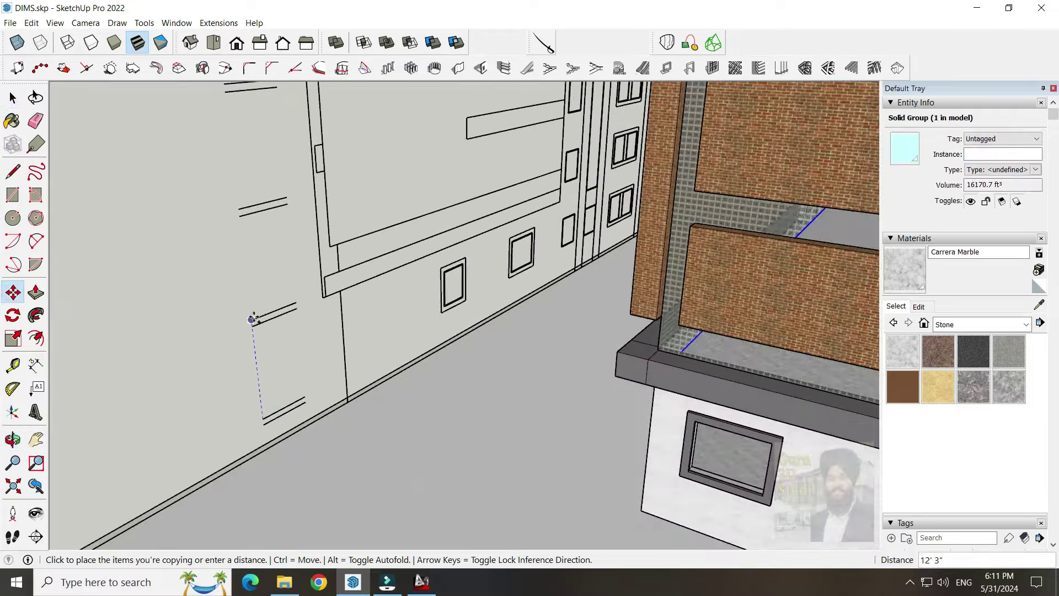
pyautogui.click(253, 319)
pyautogui.scroll(-3, 253, 315)
pyautogui.moveTo(253, 315)
pyautogui.mouseDown(button='middle')
pyautogui.moveTo(345, 445)
pyautogui.moveTo(293, 359)
pyautogui.mouseUp(button='middle')
pyautogui.scroll(4, 292, 359)
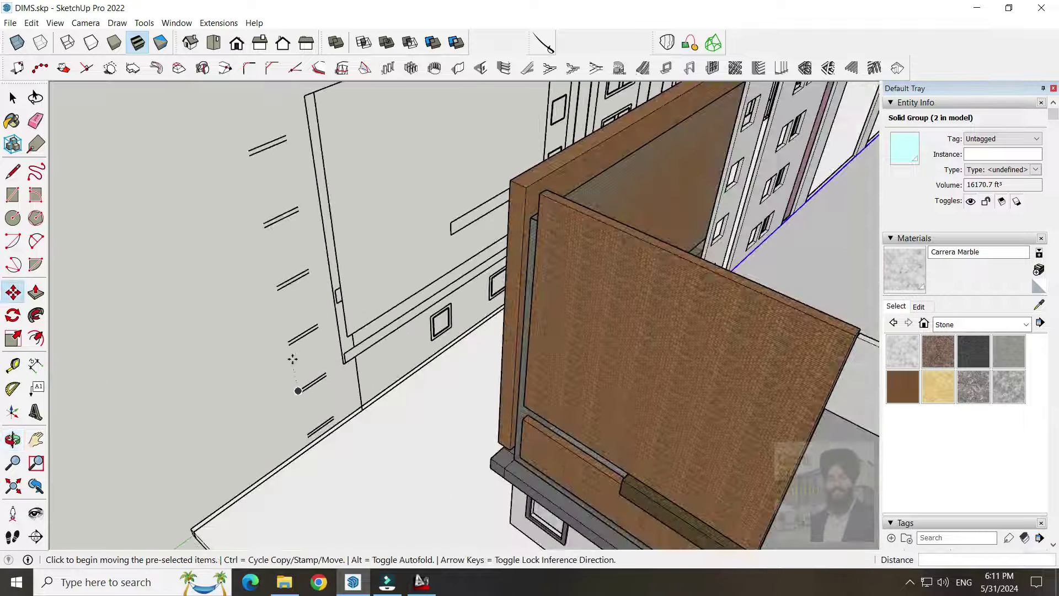
pyautogui.scroll(-4, 314, 236)
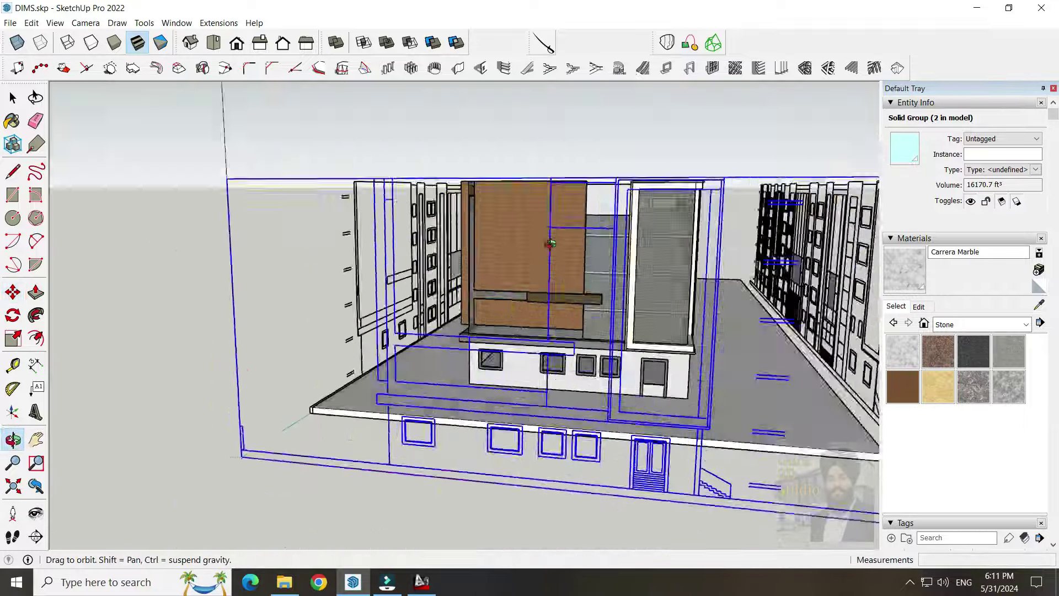
pyautogui.moveTo(314, 236)
pyautogui.mouseDown(button='middle')
pyautogui.moveTo(703, 328)
pyautogui.moveTo(548, 440)
pyautogui.moveTo(631, 392)
pyautogui.moveTo(491, 279)
pyautogui.moveTo(529, 217)
pyautogui.moveTo(520, 279)
pyautogui.mouseUp(button='middle')
pyautogui.press('space')
pyautogui.scroll(4, 497, 276)
# Edit the corner group and push its face out 4"
pyautogui.press('space')
pyautogui.doubleClick(528, 217)
pyautogui.scroll(2, 518, 267)
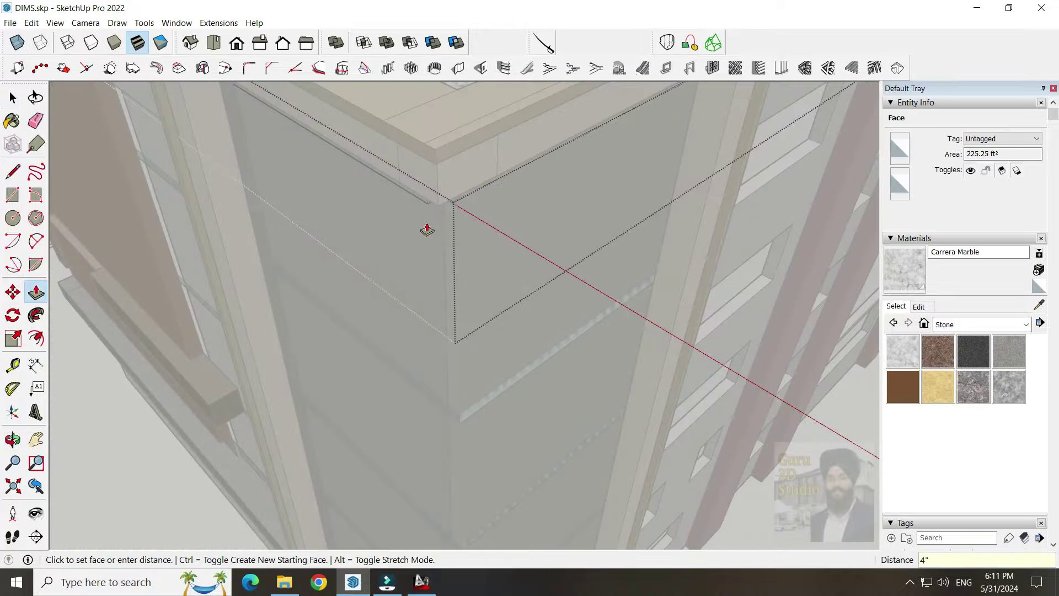
pyautogui.scroll(-3, 526, 370)
pyautogui.press('space')
pyautogui.scroll(-5, 526, 368)
pyautogui.moveTo(527, 367); pyautogui.dragTo(615, 392, button='middle')
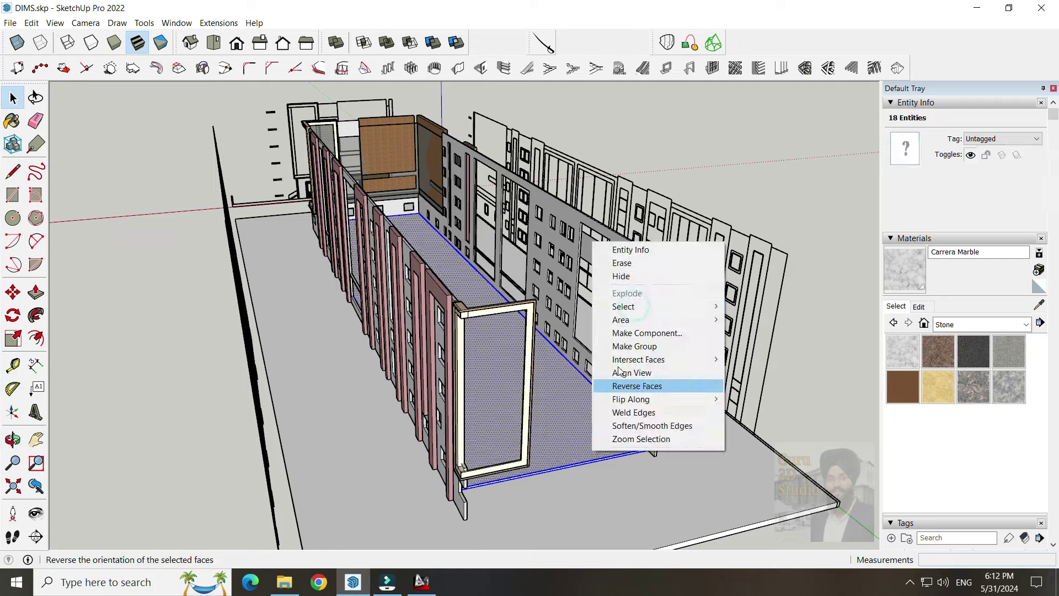
# Select the solid component and place a second copy of it
pyautogui.click(552, 456)
pyautogui.scroll(5, 284, 200)
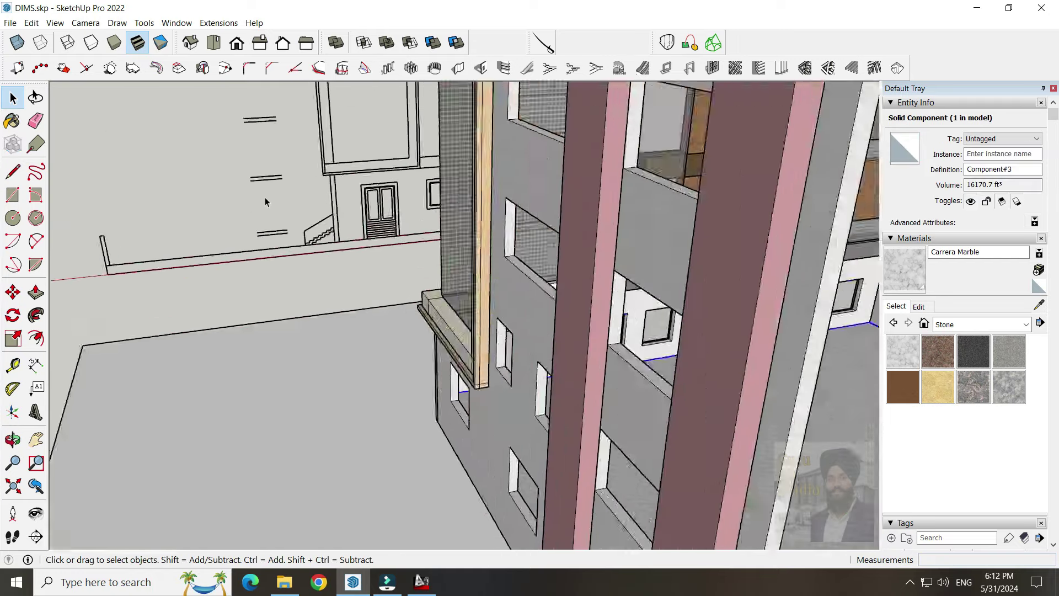
pyautogui.scroll(5, 322, 253)
pyautogui.click(303, 149)
pyautogui.scroll(-5, 577, 345)
pyautogui.moveTo(577, 345)
pyautogui.mouseDown(button='middle')
pyautogui.moveTo(550, 337)
pyautogui.moveTo(473, 227)
pyautogui.mouseUp(button='middle')
pyautogui.scroll(-5, 550, 337)
pyautogui.press('space')
pyautogui.scroll(5, 473, 227)
pyautogui.scroll(3, 472, 320)
pyautogui.scroll(2, 472, 320)
# Push/Pull the top slab's roof-corner faces outward toward the outer walls
pyautogui.press('p')
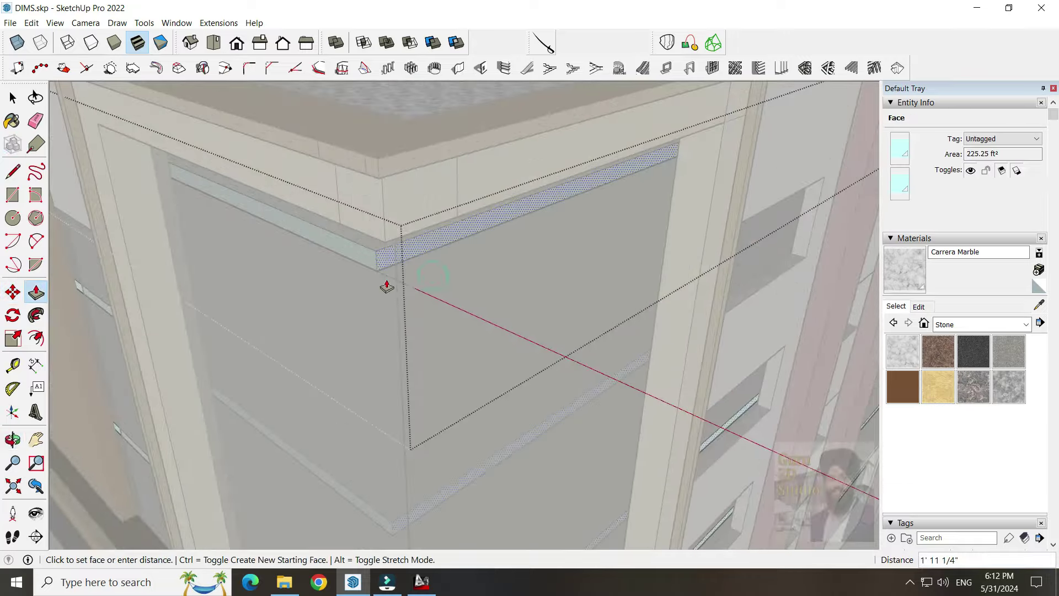
pyautogui.scroll(-5, 374, 269)
pyautogui.moveTo(374, 269)
pyautogui.mouseDown(button='middle')
pyautogui.moveTo(499, 359)
pyautogui.moveTo(688, 347)
pyautogui.moveTo(484, 326)
pyautogui.mouseUp(button='middle')
pyautogui.scroll(3, 484, 326)
pyautogui.scroll(3, 404, 314)
pyautogui.scroll(2, 435, 319)
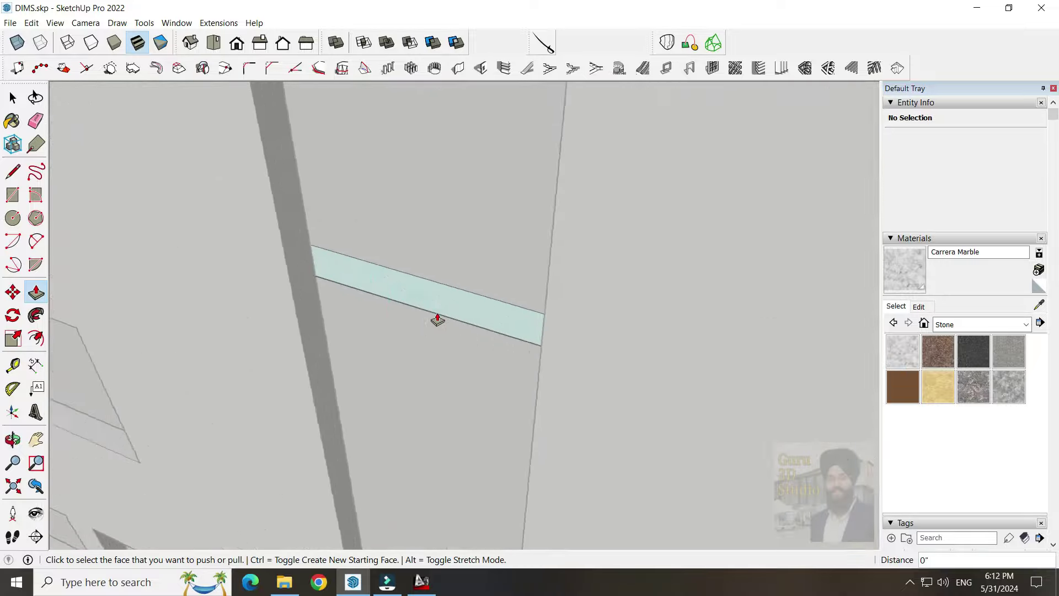
pyautogui.scroll(-1, 457, 272)
pyautogui.scroll(-2, 438, 241)
pyautogui.scroll(-3, 437, 241)
pyautogui.moveTo(416, 300)
pyautogui.mouseDown(button='middle')
pyautogui.moveTo(621, 399)
pyautogui.moveTo(182, 168)
pyautogui.mouseUp(button='middle')
pyautogui.scroll(4, 488, 319)
pyautogui.scroll(-1, 279, 386)
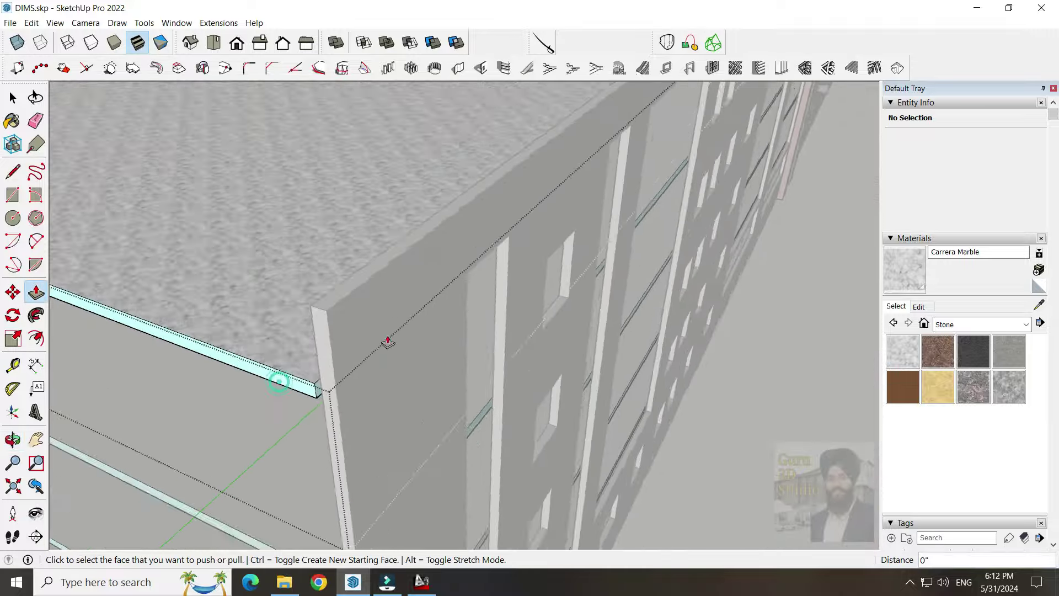
pyautogui.scroll(-5, 386, 343)
pyautogui.moveTo(298, 314); pyautogui.dragTo(343, 317, button='middle')
pyautogui.scroll(2, 343, 316)
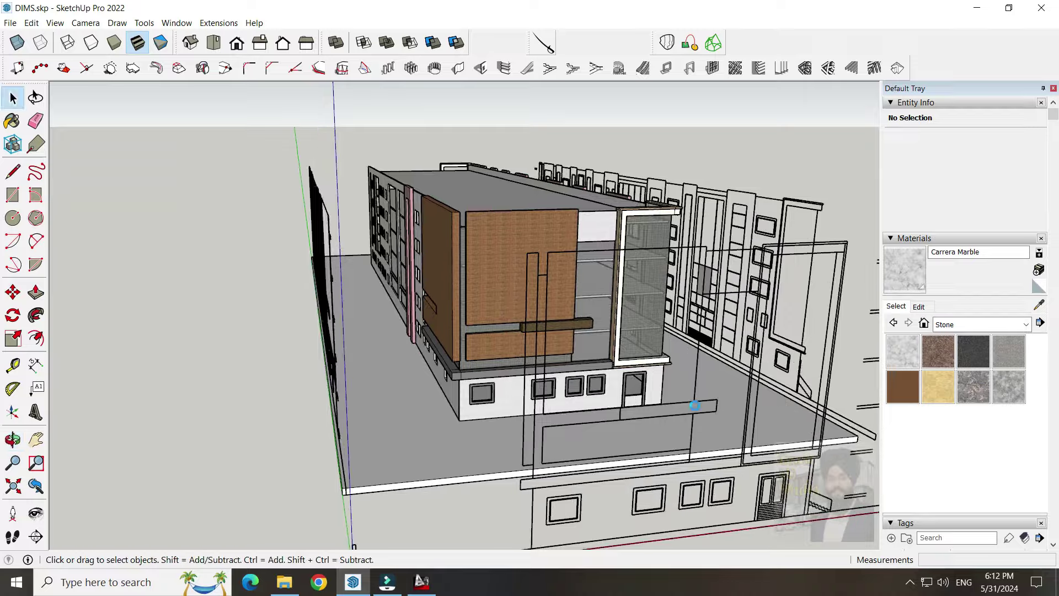
# Select the pink fin frame and move-copy it beside the original
pyautogui.moveTo(634, 408); pyautogui.dragTo(577, 424, button='middle')
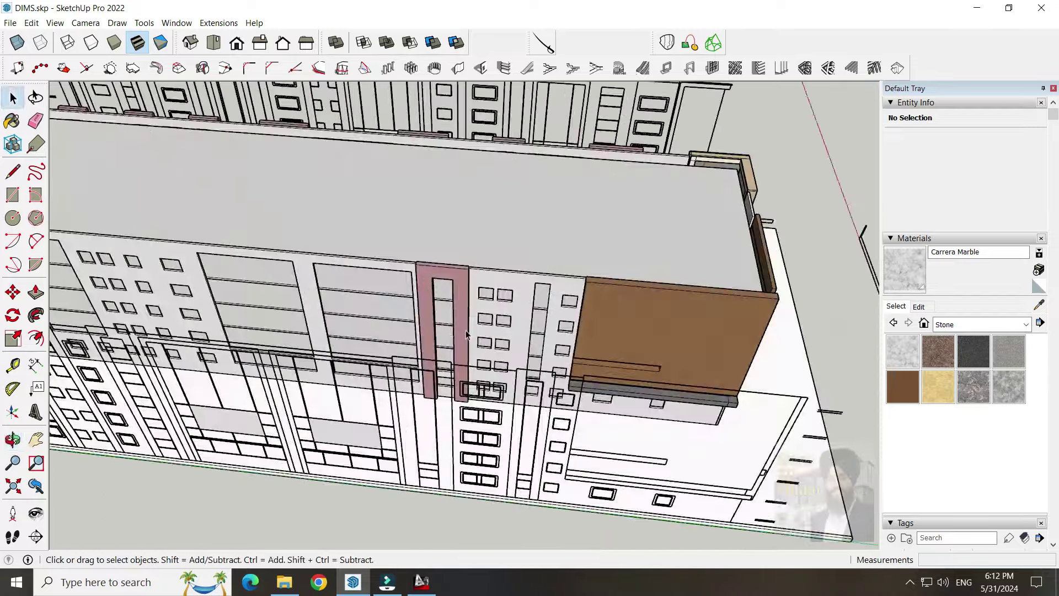
pyautogui.moveTo(466, 333); pyautogui.dragTo(491, 380, button='middle')
pyautogui.click(477, 398)
pyautogui.scroll(5, 496, 399)
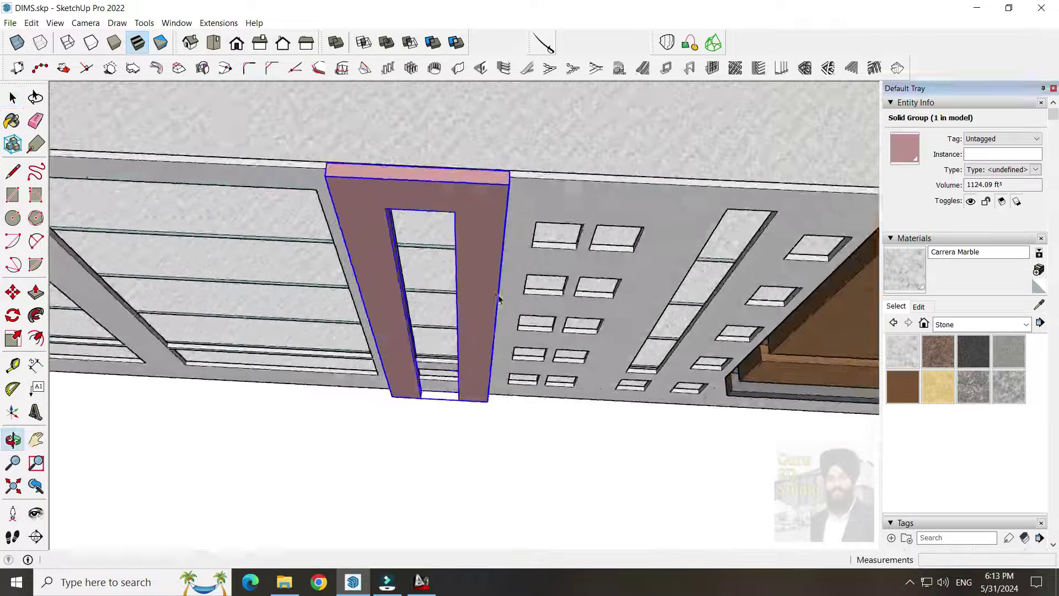
pyautogui.press('m')
pyautogui.scroll(-5, 498, 299)
pyautogui.moveTo(498, 299); pyautogui.dragTo(539, 361, button='middle')
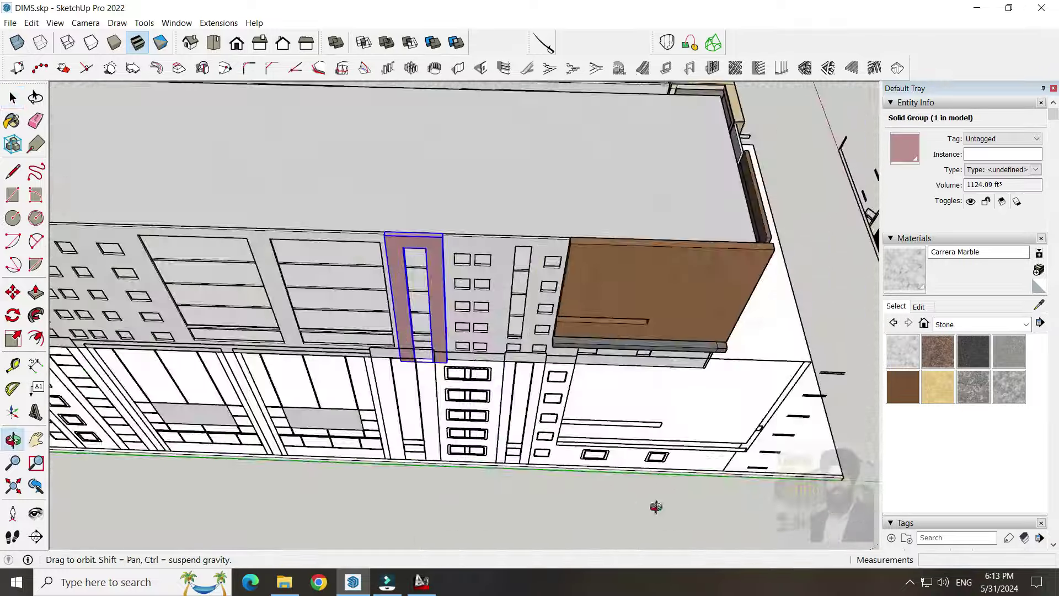
pyautogui.moveTo(656, 506); pyautogui.dragTo(437, 343, button='middle')
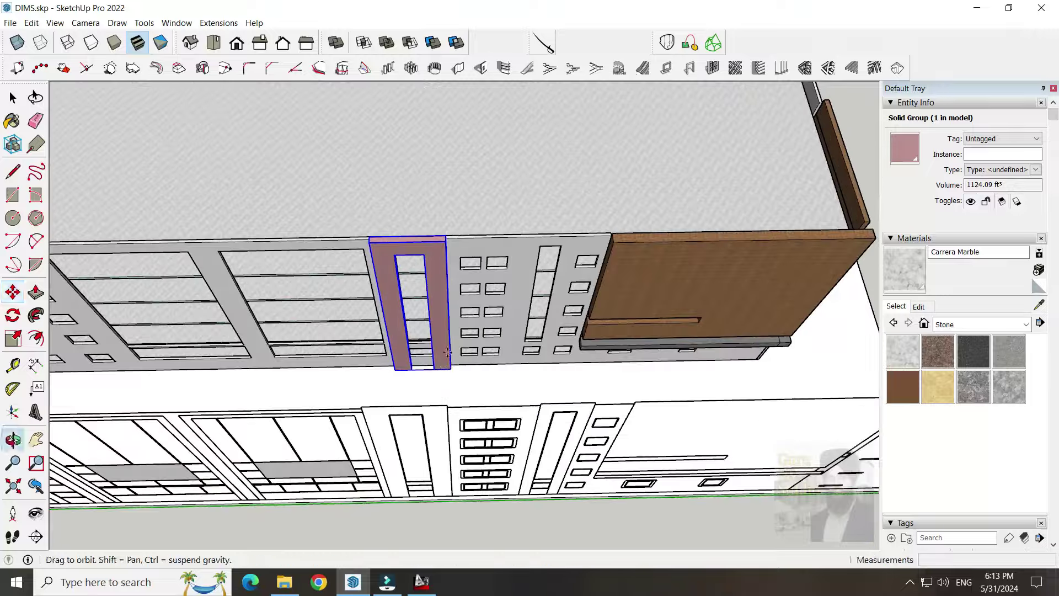
pyautogui.scroll(3, 448, 418)
# Push/Pull the fin's face to extend the pink frames downward
pyautogui.press('space')
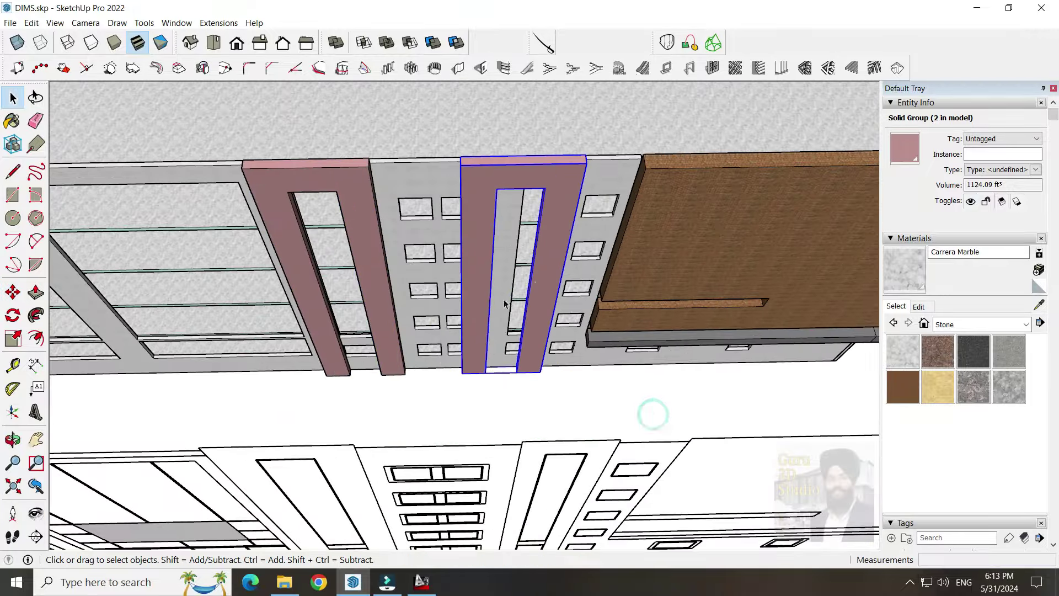
pyautogui.scroll(3, 543, 331)
pyautogui.press('p')
pyautogui.scroll(2, 522, 358)
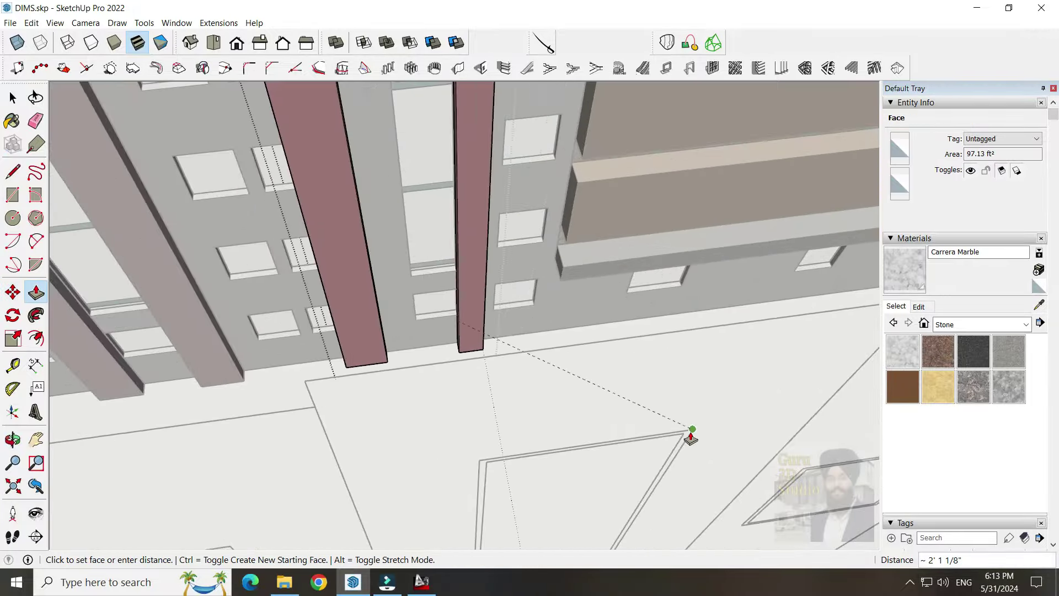
pyautogui.moveTo(692, 430); pyautogui.dragTo(579, 354, button='middle')
pyautogui.click(627, 339)
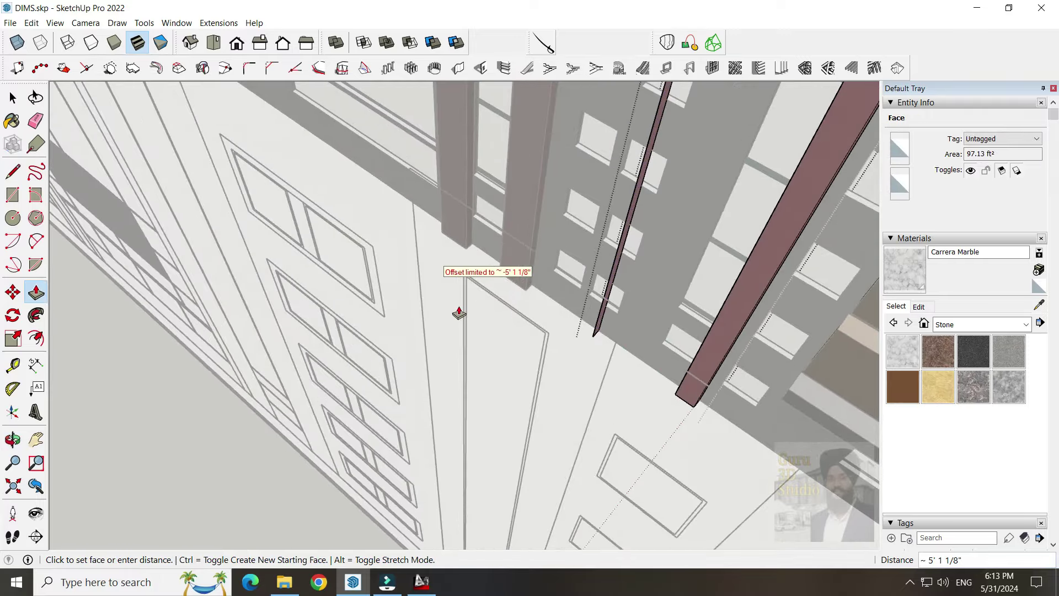
pyautogui.moveTo(485, 365); pyautogui.dragTo(770, 457, button='middle')
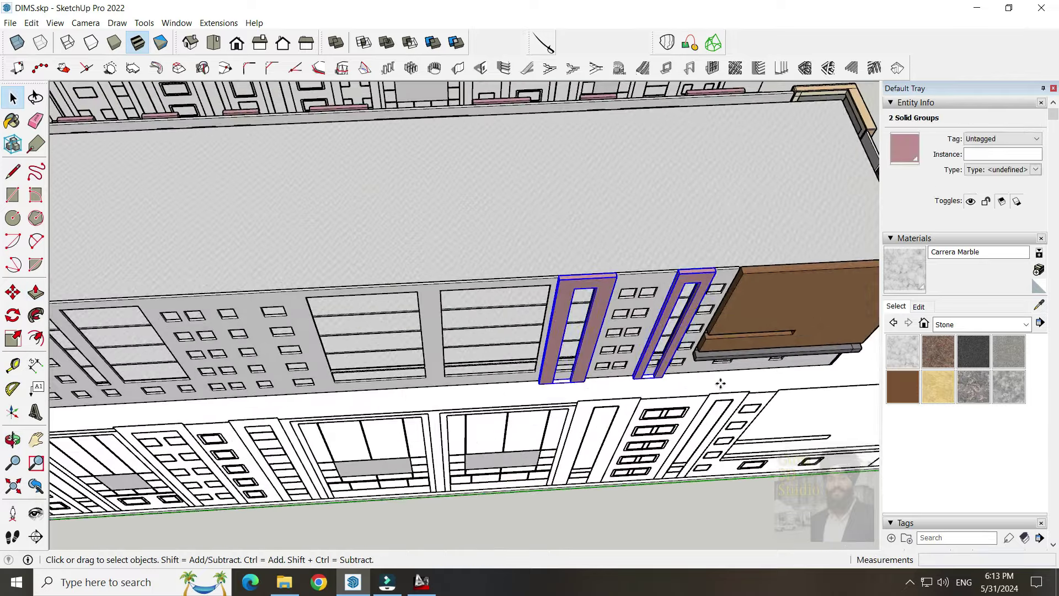
# Zoom in on the pink fins and pick the fin's front face to push/pull
pyautogui.press('ctrl')
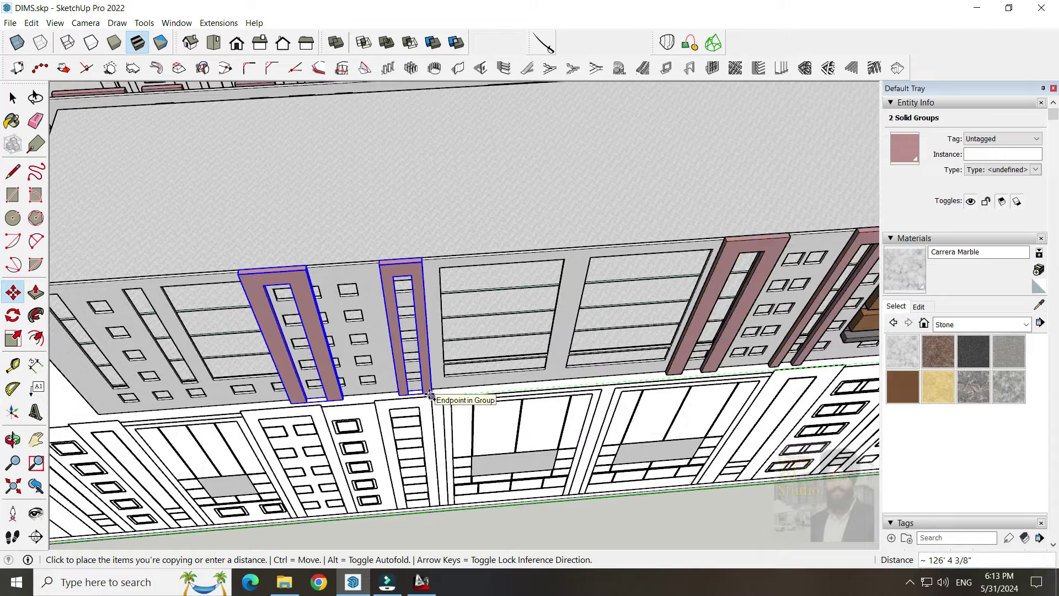
pyautogui.moveTo(430, 395); pyautogui.dragTo(386, 331, button='middle')
pyautogui.press('space')
pyautogui.moveTo(344, 295)
pyautogui.mouseDown(button='middle')
pyautogui.moveTo(538, 343)
pyautogui.moveTo(598, 296)
pyautogui.mouseUp(button='middle')
pyautogui.scroll(-5, 598, 295)
pyautogui.scroll(3, 517, 334)
pyautogui.scroll(2, 517, 335)
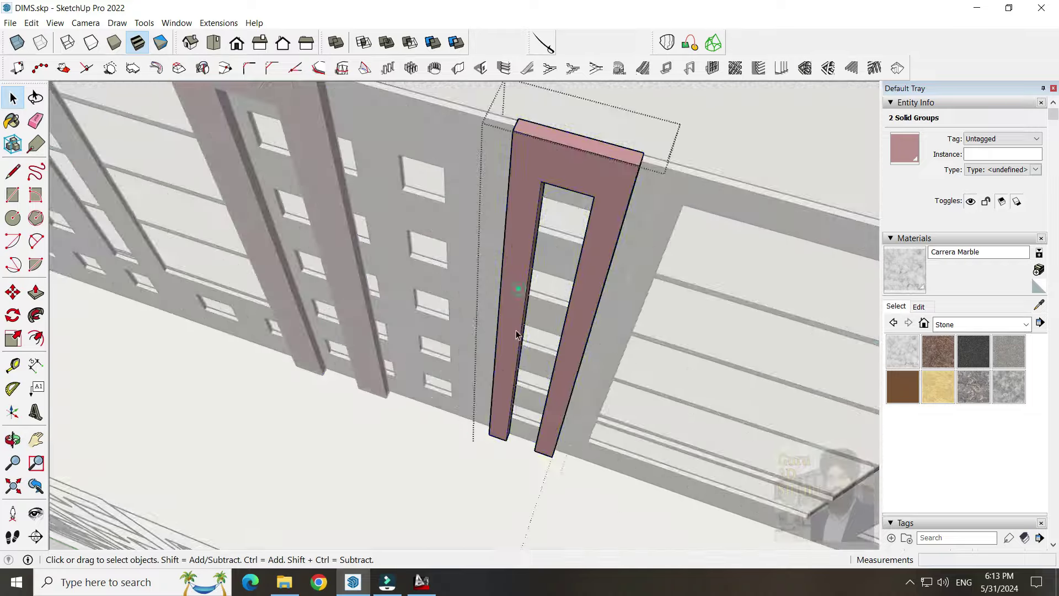
pyautogui.scroll(-5, 517, 334)
pyautogui.moveTo(517, 335)
pyautogui.mouseDown(button='middle')
pyautogui.moveTo(497, 331)
pyautogui.moveTo(449, 358)
pyautogui.moveTo(232, 360)
pyautogui.mouseUp(button='middle')
pyautogui.press('p')
pyautogui.click(450, 358)
pyautogui.scroll(-3, 450, 357)
pyautogui.press('Escape')
pyautogui.scroll(3, 379, 342)
pyautogui.click(360, 394)
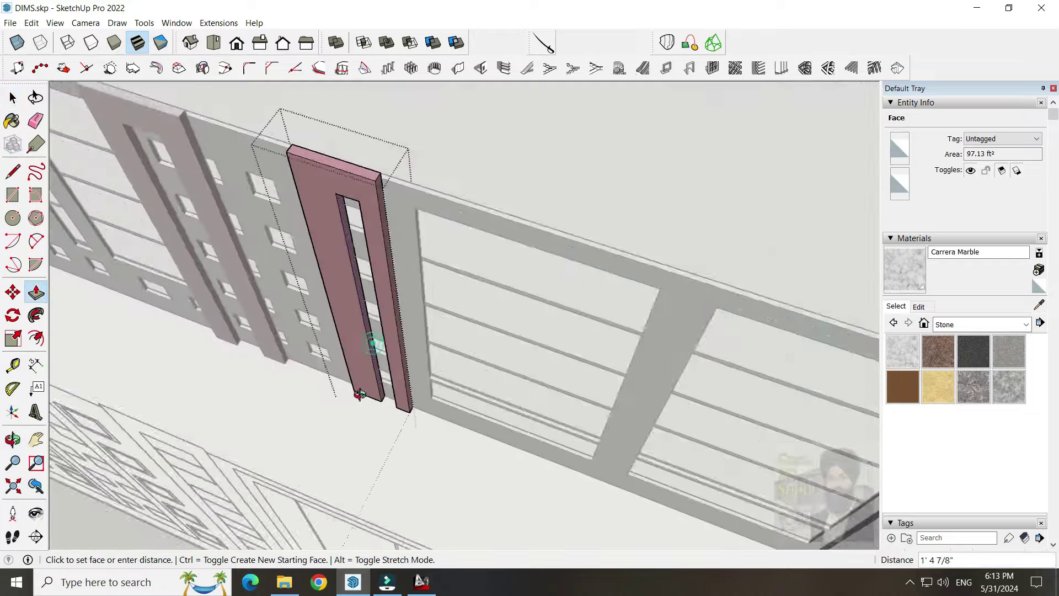
# Push/Pull the pink fin and column faces to adjust their length
pyautogui.moveTo(374, 448)
pyautogui.mouseDown(button='middle')
pyautogui.moveTo(461, 401)
pyautogui.moveTo(475, 326)
pyautogui.mouseUp(button='middle')
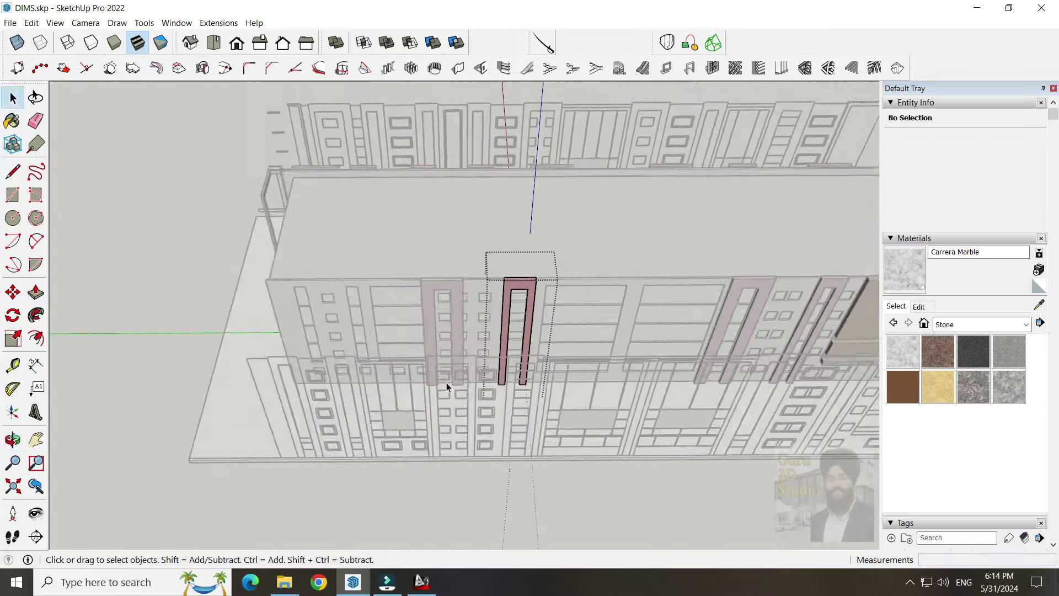
pyautogui.scroll(3, 567, 360)
pyautogui.moveTo(567, 360); pyautogui.dragTo(467, 300, button='middle')
pyautogui.press('p')
pyautogui.scroll(3, 400, 328)
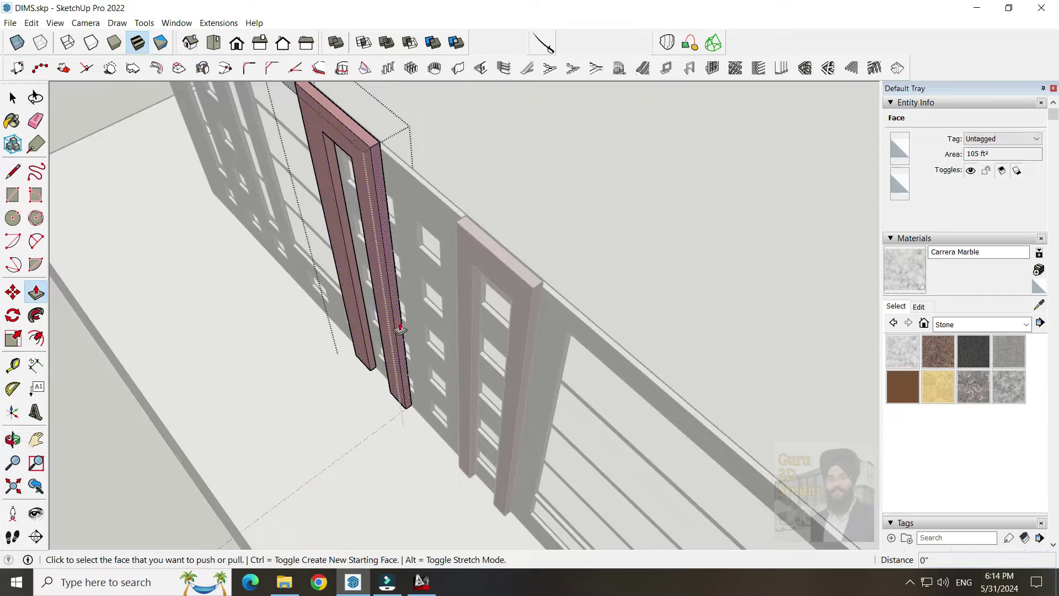
pyautogui.click(400, 328)
pyautogui.scroll(-5, 400, 328)
pyautogui.moveTo(400, 328)
pyautogui.mouseDown(button='middle')
pyautogui.moveTo(350, 402)
pyautogui.moveTo(419, 419)
pyautogui.moveTo(438, 454)
pyautogui.moveTo(544, 355)
pyautogui.moveTo(424, 327)
pyautogui.mouseUp(button='middle')
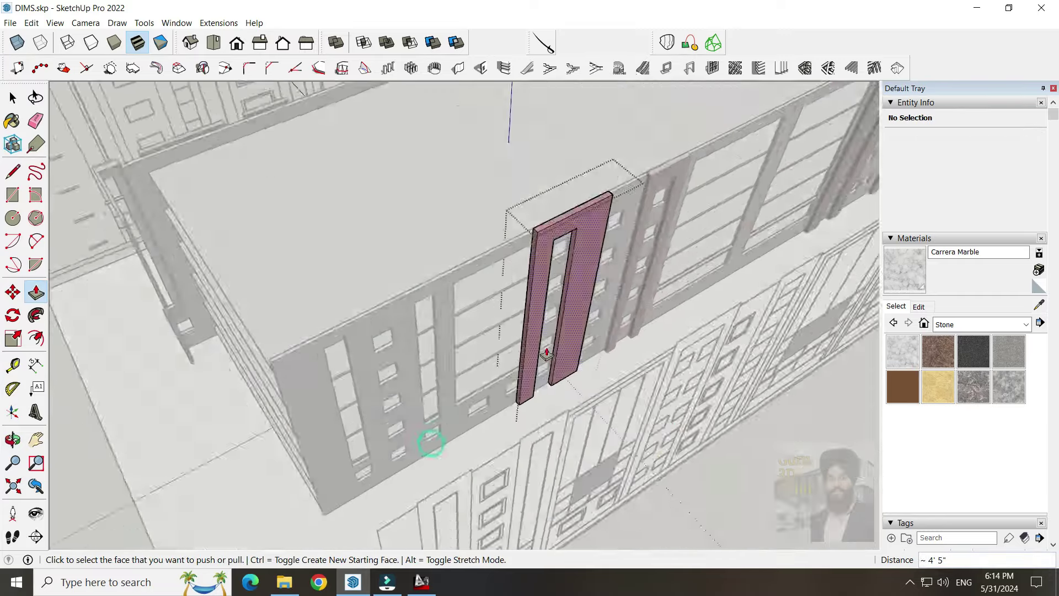
pyautogui.scroll(3, 544, 355)
pyautogui.scroll(-2, 497, 353)
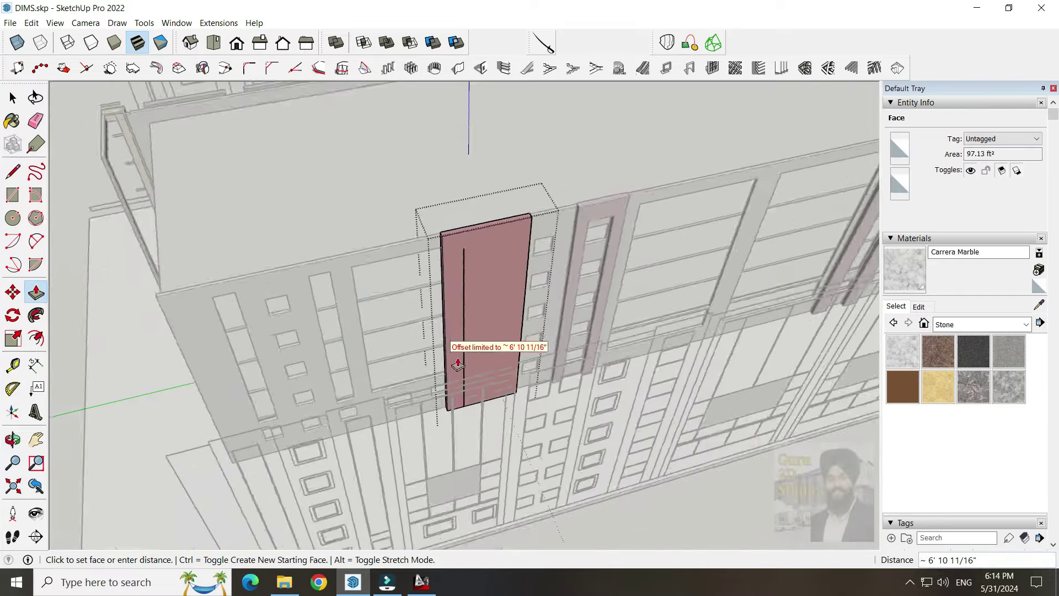
pyautogui.scroll(-3, 580, 445)
pyautogui.scroll(3, 574, 445)
pyautogui.click(572, 445)
pyautogui.scroll(-3, 572, 445)
pyautogui.scroll(3, 359, 328)
pyautogui.click(360, 328)
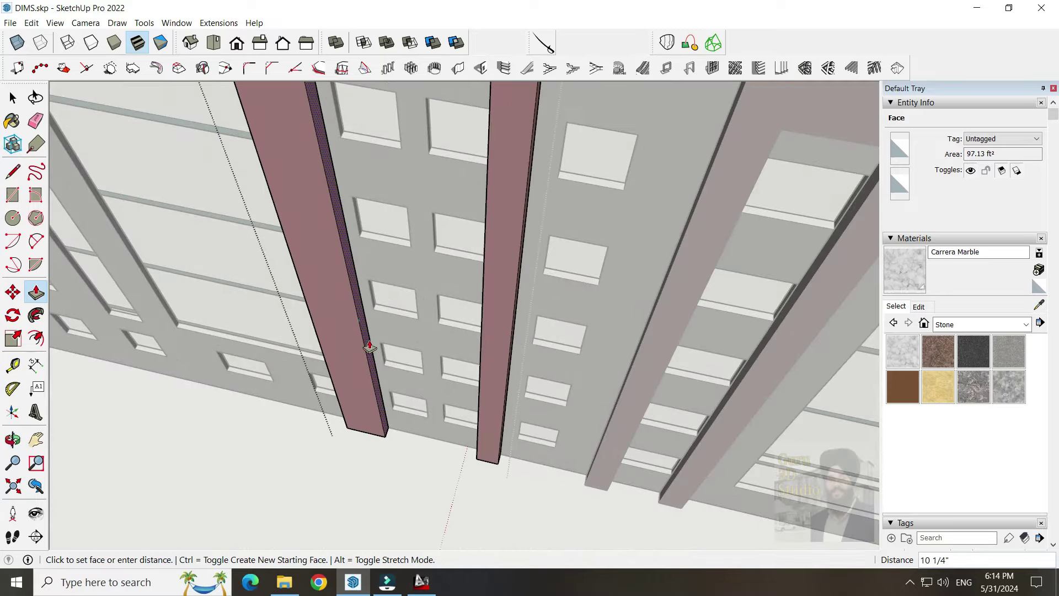
pyautogui.scroll(-3, 359, 327)
pyautogui.moveTo(390, 378)
pyautogui.mouseDown(button='middle')
pyautogui.moveTo(366, 440)
pyautogui.moveTo(548, 402)
pyautogui.mouseUp(button='middle')
pyautogui.click(367, 440)
pyautogui.scroll(3, 518, 365)
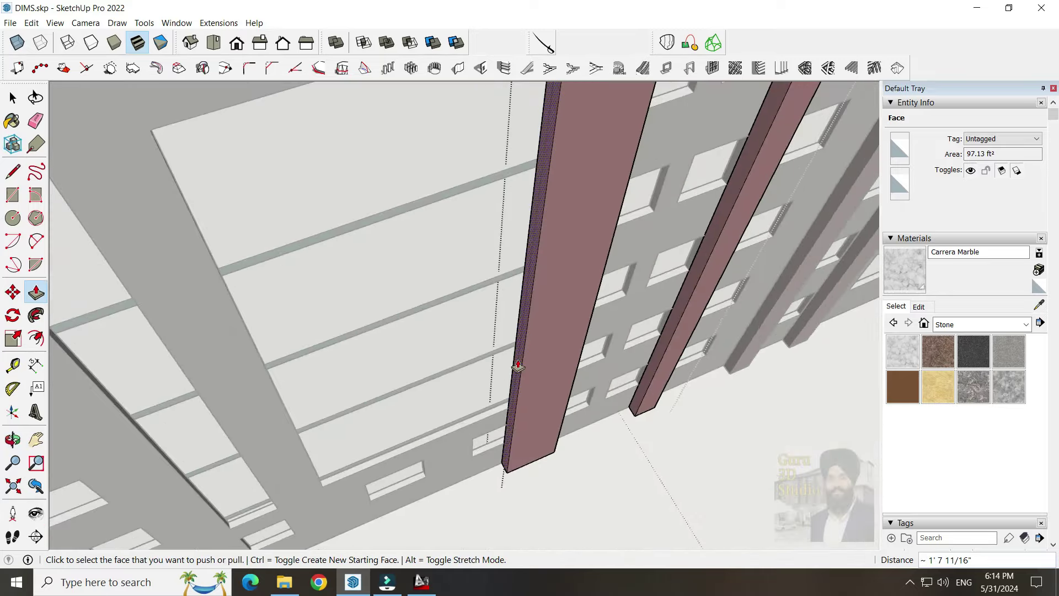
pyautogui.scroll(-3, 518, 366)
pyautogui.moveTo(518, 365); pyautogui.dragTo(423, 390, button='middle')
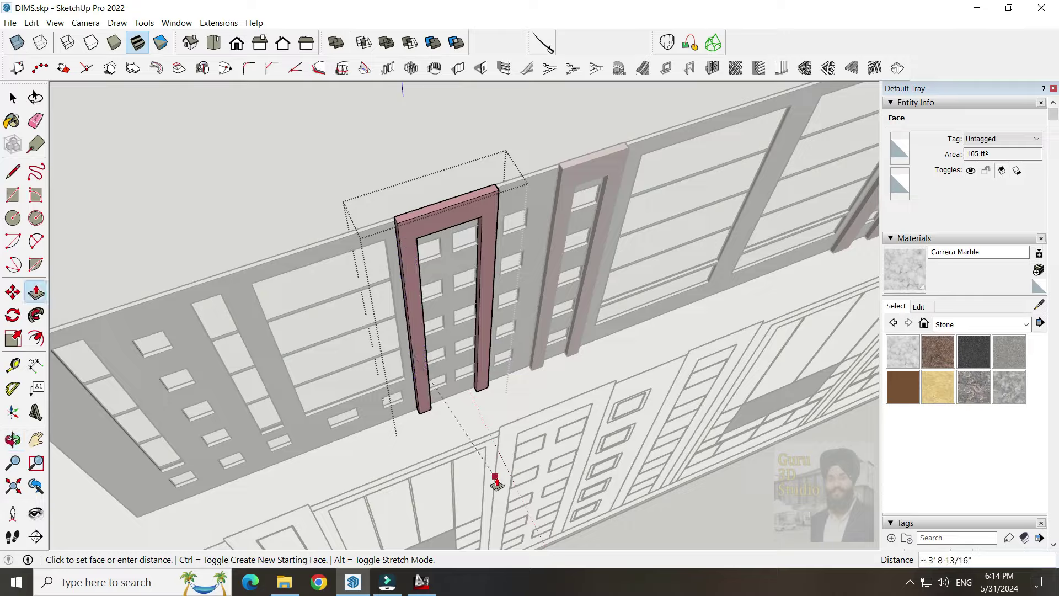
pyautogui.moveTo(498, 485); pyautogui.dragTo(549, 469, button='middle')
pyautogui.press('space')
# Copy the right pink fin frame with Move and Ctrl
pyautogui.scroll(2, 523, 375)
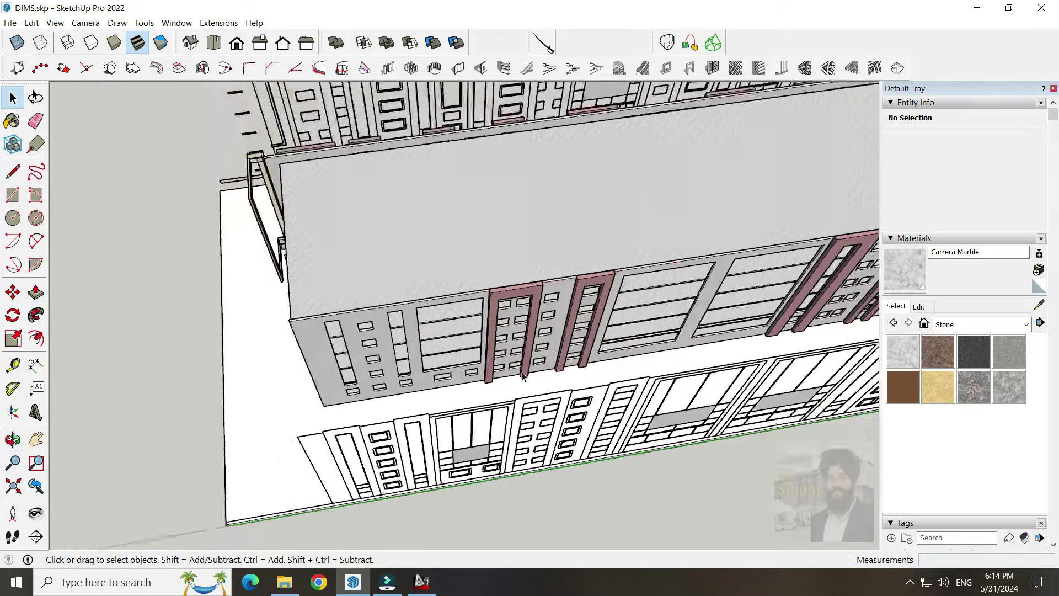
pyautogui.scroll(2, 523, 375)
pyautogui.moveTo(523, 375); pyautogui.dragTo(541, 376, button='middle')
pyautogui.click(683, 239)
pyautogui.press('m')
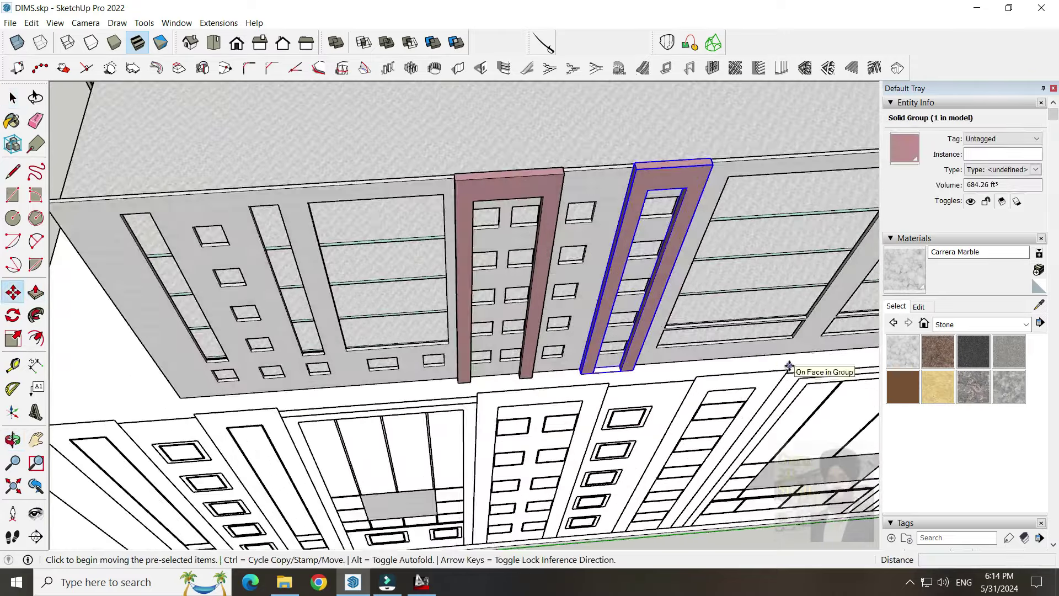
pyautogui.click(789, 370)
pyautogui.press('ctrl')
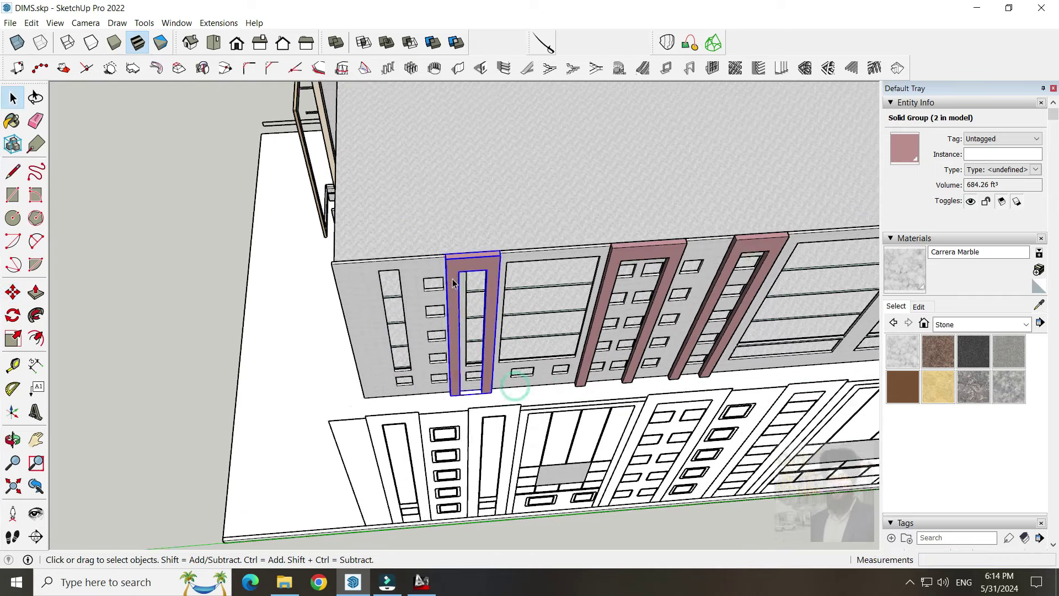
pyautogui.scroll(2, 535, 381)
pyautogui.press('m')
pyautogui.moveTo(502, 345); pyautogui.dragTo(496, 343, button='middle')
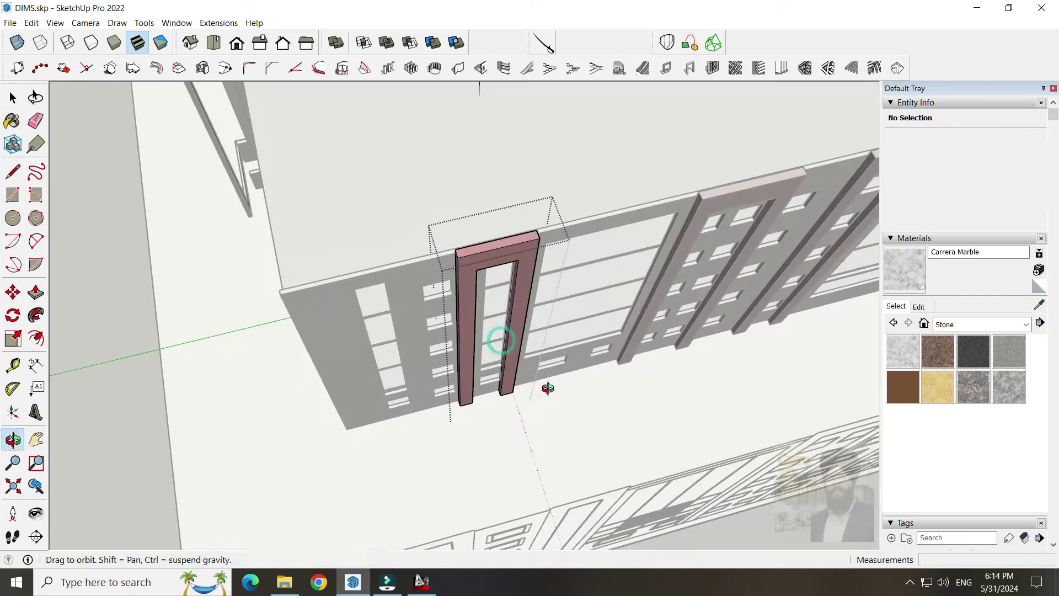
pyautogui.scroll(5, 497, 343)
pyautogui.scroll(3, 248, 362)
# Shorten the copied pink frame by push/pulling its faces
pyautogui.press('p')
pyautogui.scroll(-5, 344, 381)
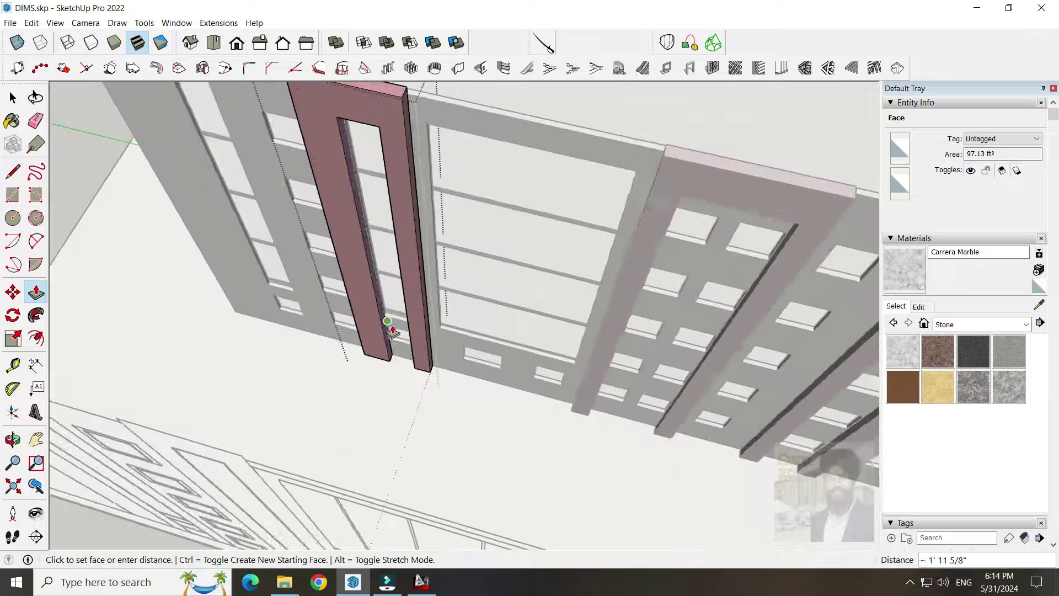
pyautogui.scroll(-2, 298, 402)
pyautogui.scroll(3, 295, 406)
pyautogui.click(280, 386)
pyautogui.moveTo(426, 428)
pyautogui.mouseDown(button='middle')
pyautogui.moveTo(440, 314)
pyautogui.moveTo(428, 312)
pyautogui.moveTo(442, 309)
pyautogui.mouseUp(button='middle')
pyautogui.scroll(-3, 440, 314)
pyautogui.click(441, 309)
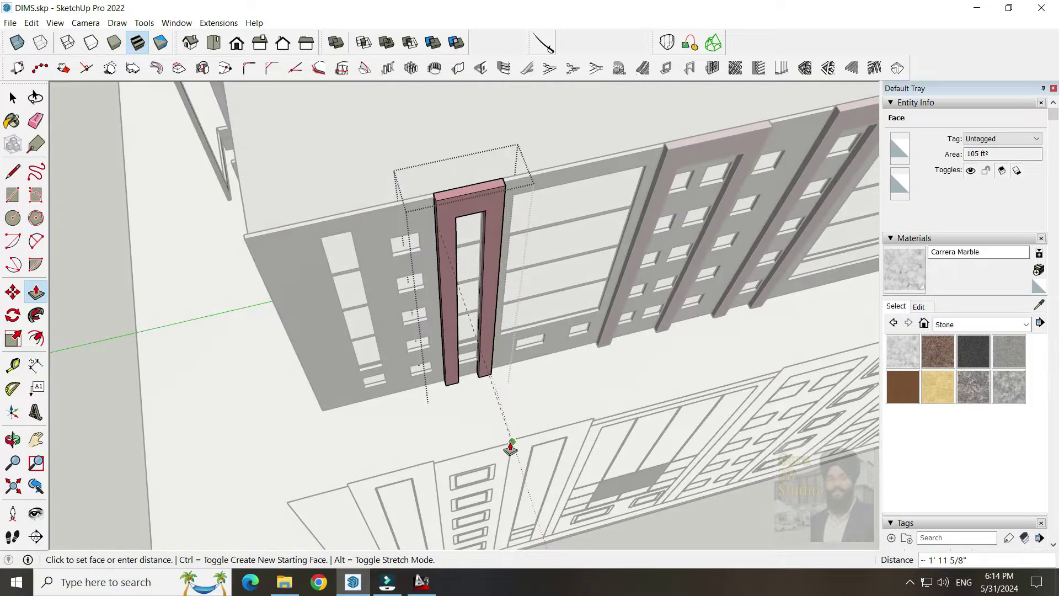
pyautogui.moveTo(512, 449); pyautogui.dragTo(402, 413, button='middle')
pyautogui.press('space')
pyautogui.scroll(2, 500, 259)
pyautogui.moveTo(479, 215)
pyautogui.mouseDown(button='middle')
pyautogui.moveTo(582, 335)
pyautogui.moveTo(503, 231)
pyautogui.mouseUp(button='middle')
# Place the shortened frame copy at the facade's left end and review the whole building
pyautogui.click(503, 232)
pyautogui.scroll(2, 605, 428)
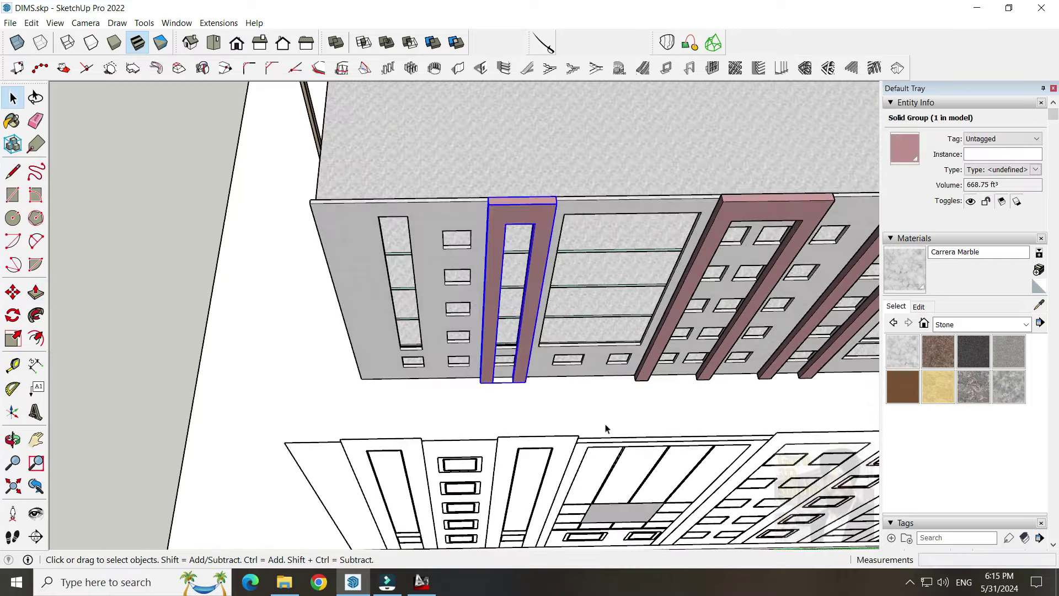
pyautogui.scroll(2, 580, 436)
pyautogui.click(338, 447)
pyautogui.scroll(-3, 334, 445)
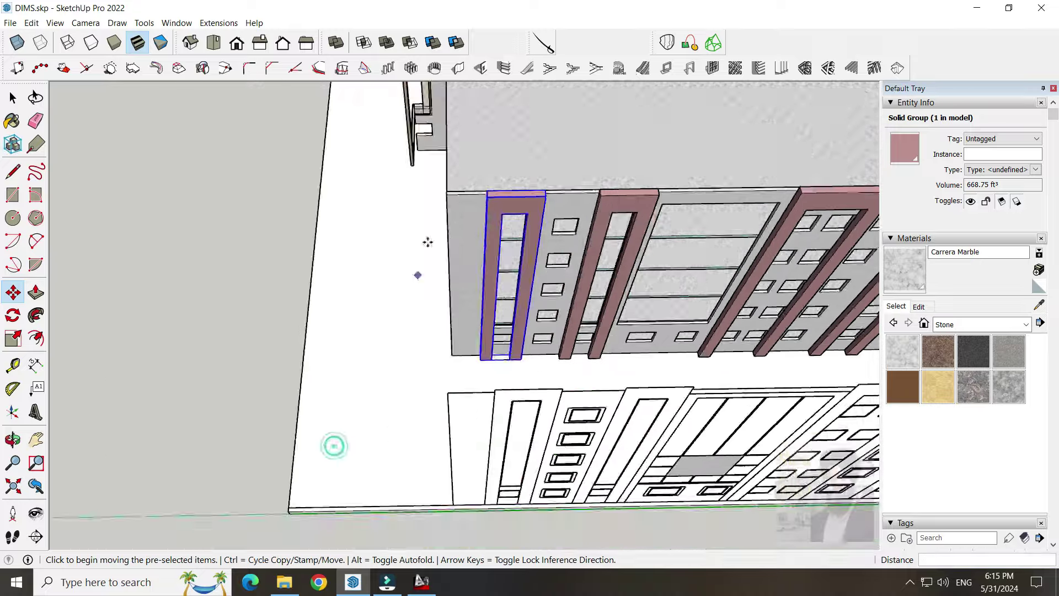
pyautogui.moveTo(334, 445); pyautogui.dragTo(623, 429, button='middle')
pyautogui.scroll(3, 479, 298)
pyautogui.press('space')
pyautogui.scroll(-5, 284, 289)
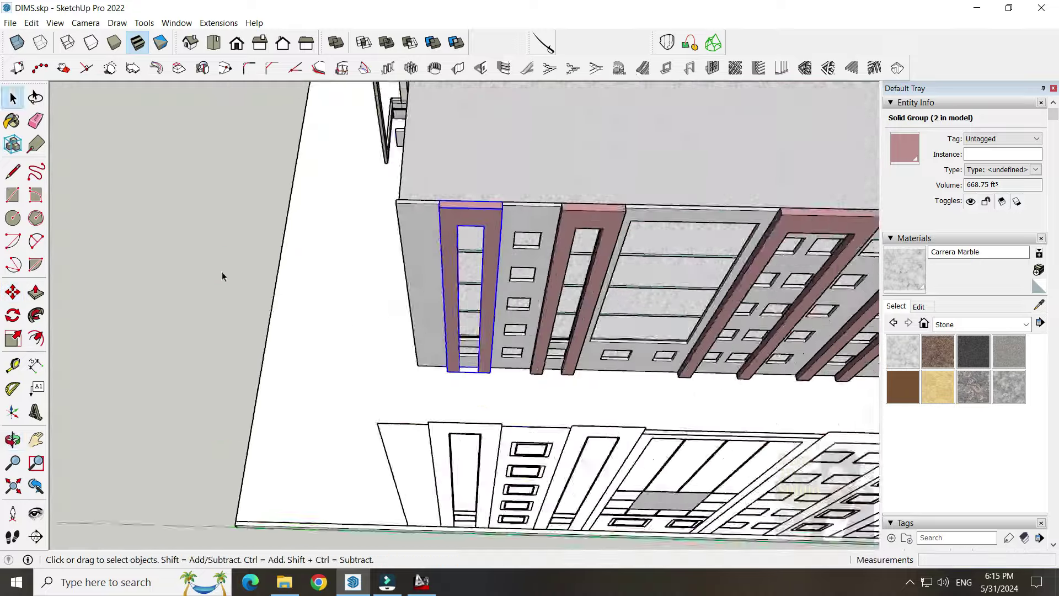
pyautogui.click(237, 224)
pyautogui.scroll(-3, 237, 225)
pyautogui.moveTo(237, 224); pyautogui.dragTo(331, 231, button='middle')
pyautogui.moveTo(441, 342)
pyautogui.mouseDown(button='middle')
pyautogui.moveTo(586, 471)
pyautogui.moveTo(496, 386)
pyautogui.moveTo(519, 405)
pyautogui.mouseUp(button='middle')
# Open the lower facade panel group for editing
pyautogui.press('space')
pyautogui.scroll(3, 497, 386)
pyautogui.scroll(-3, 497, 387)
pyautogui.scroll(2, 519, 404)
pyautogui.scroll(2, 507, 400)
pyautogui.scroll(2, 497, 396)
pyautogui.press('r')
pyautogui.scroll(3, 462, 388)
pyautogui.moveTo(466, 384); pyautogui.dragTo(433, 392, button='middle')
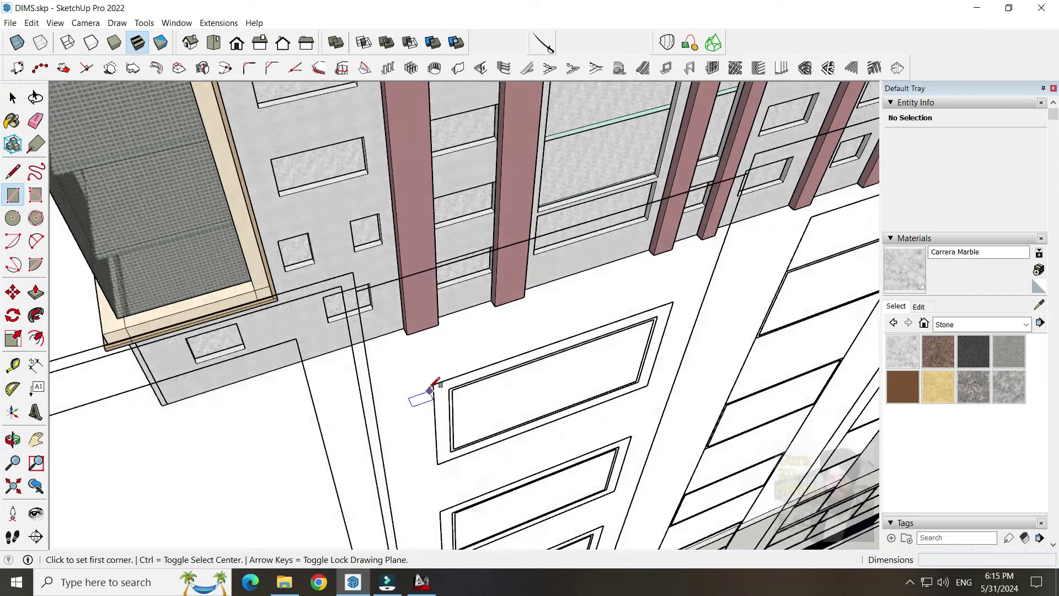
pyautogui.press('space')
pyautogui.click(601, 355)
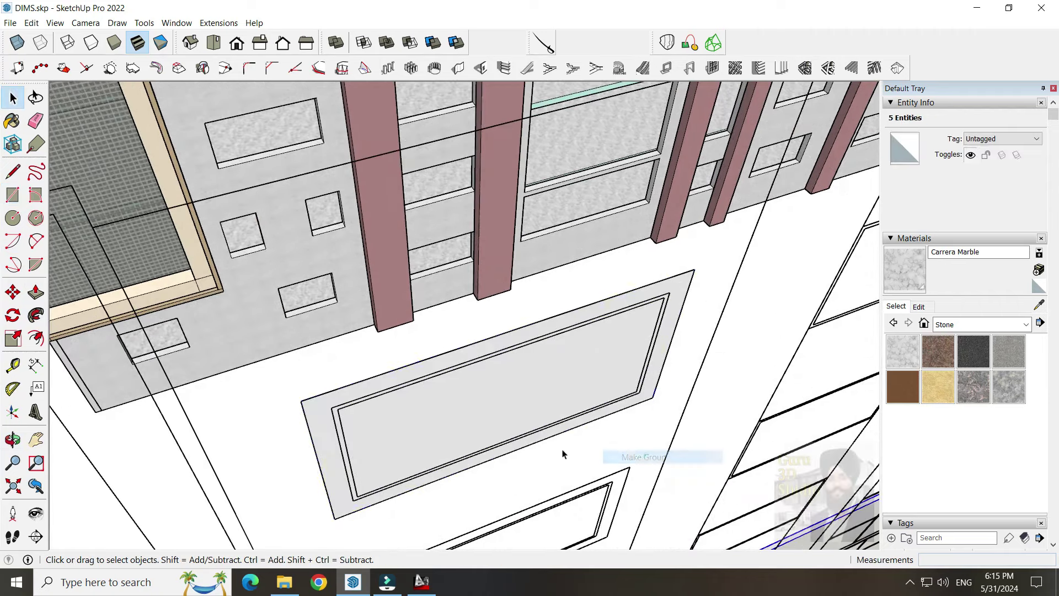
pyautogui.doubleClick(579, 415)
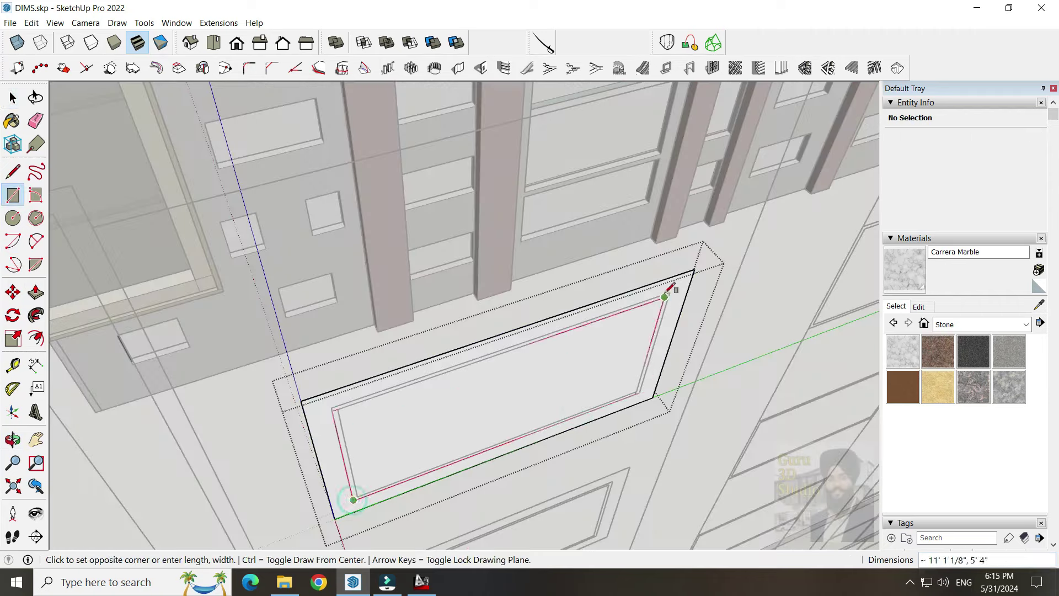
# Push/Pull the window frame outline 6 inches deep, undoing an overly long first pull
pyautogui.scroll(-3, 524, 380)
pyautogui.press('p')
pyautogui.click(539, 469)
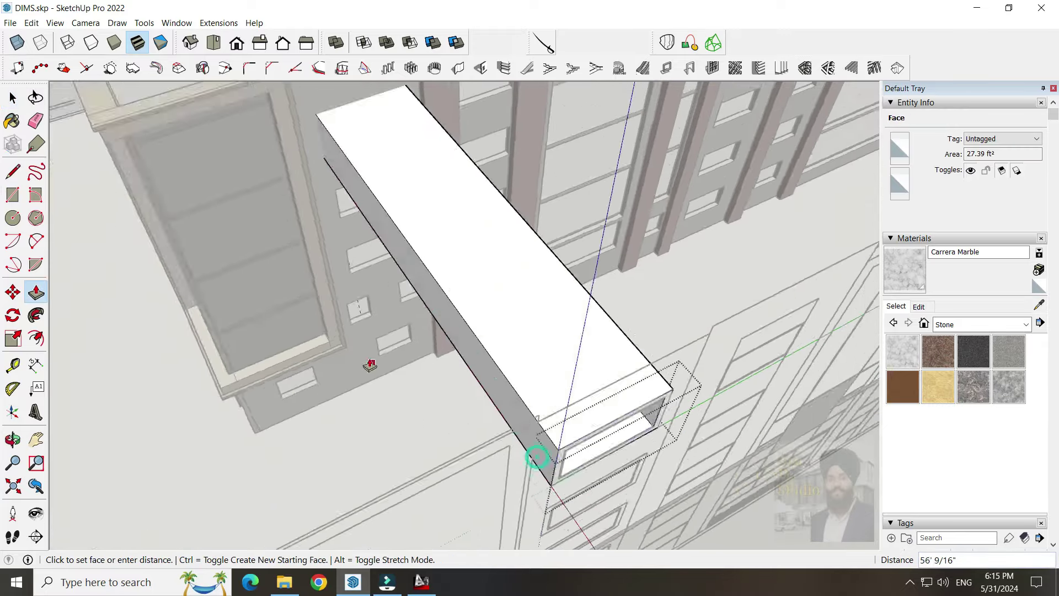
pyautogui.scroll(3, 364, 309)
pyautogui.click(318, 160)
pyautogui.scroll(-4, 517, 353)
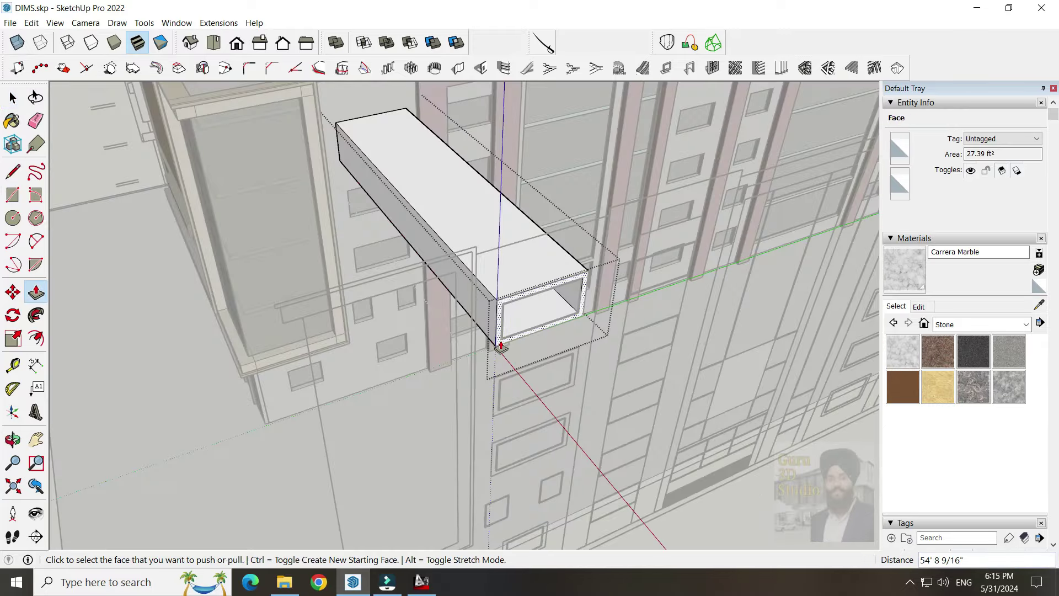
pyautogui.hotkey('ctrl', 'z')
pyautogui.moveTo(501, 347); pyautogui.dragTo(509, 379, button='middle')
pyautogui.click(531, 401)
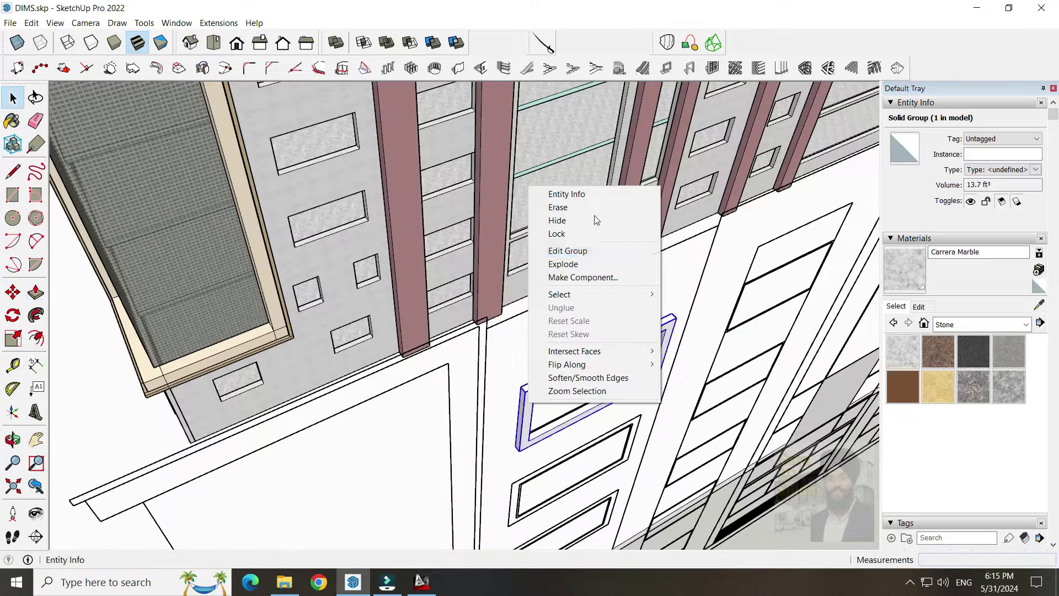
pyautogui.click(552, 391)
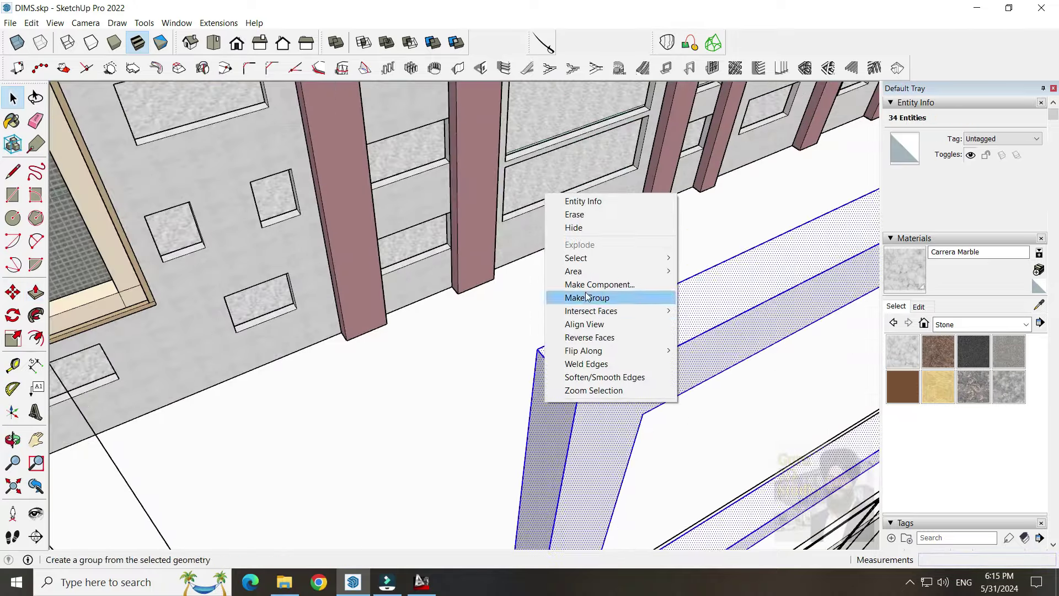
# Make the 6" frame a component and paint it Color M05
pyautogui.click(546, 445)
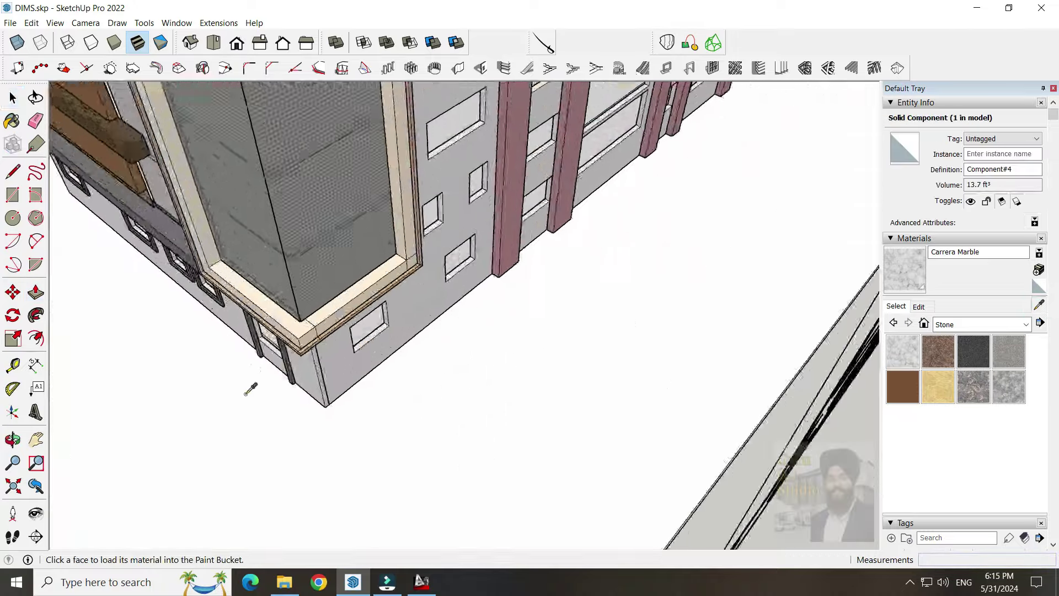
pyautogui.scroll(5, 508, 403)
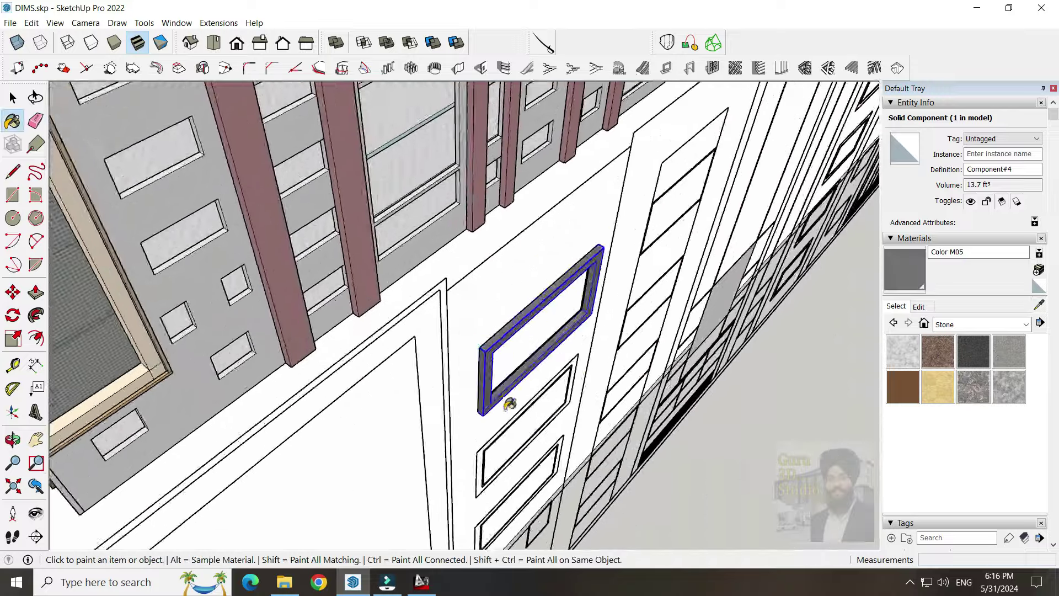
pyautogui.press('m')
pyautogui.scroll(3, 486, 371)
# Place the grey Color M05 frame component onto an upper facade window
pyautogui.click(486, 370)
pyautogui.scroll(5, 355, 265)
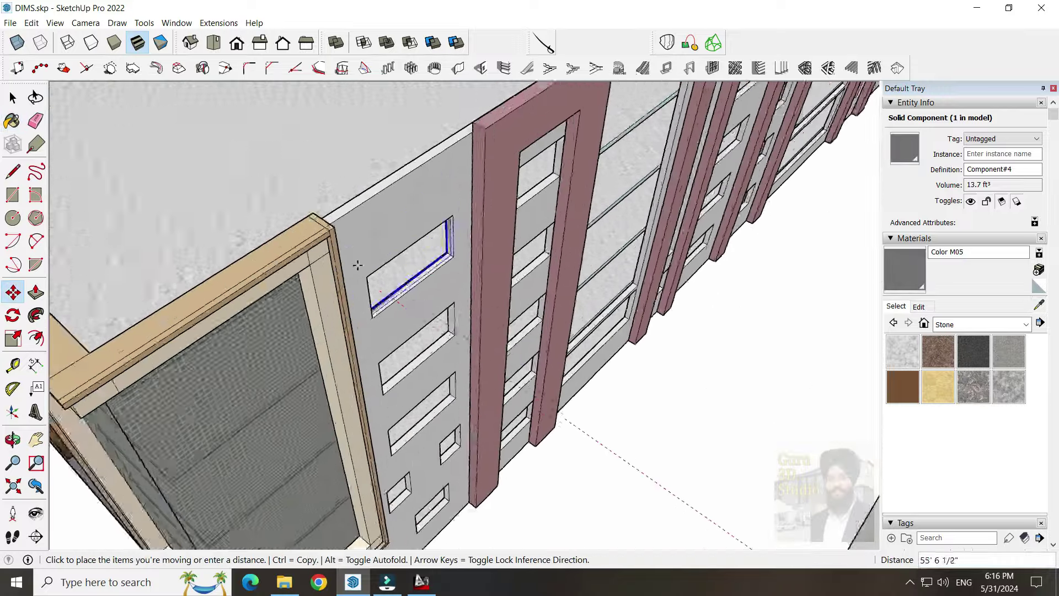
pyautogui.click(355, 279)
pyautogui.scroll(-5, 356, 279)
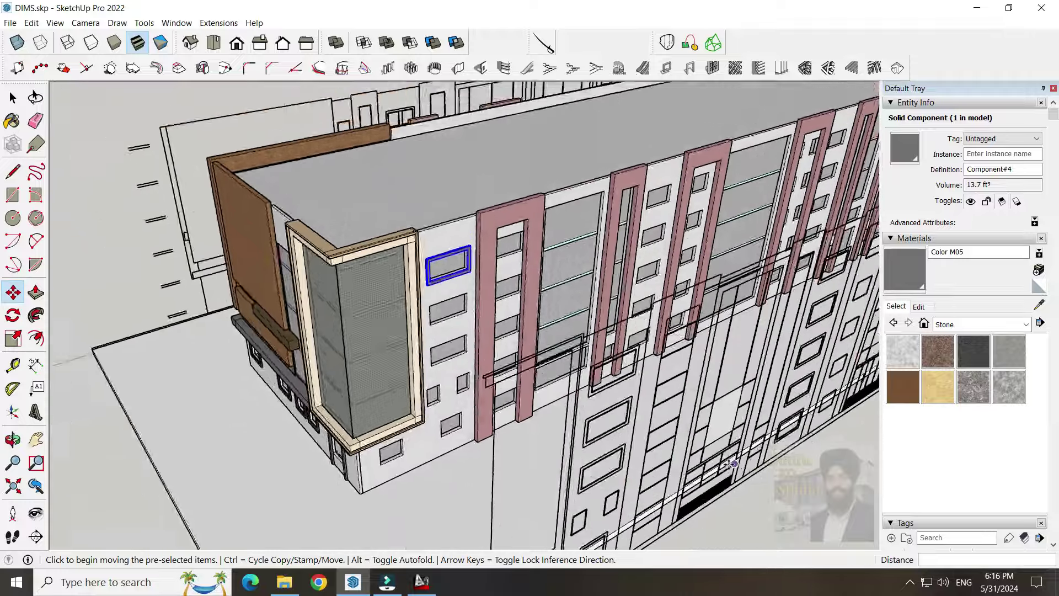
pyautogui.moveTo(355, 279)
pyautogui.mouseDown(button='middle')
pyautogui.moveTo(625, 436)
pyautogui.moveTo(614, 461)
pyautogui.moveTo(396, 234)
pyautogui.mouseUp(button='middle')
pyautogui.scroll(3, 615, 461)
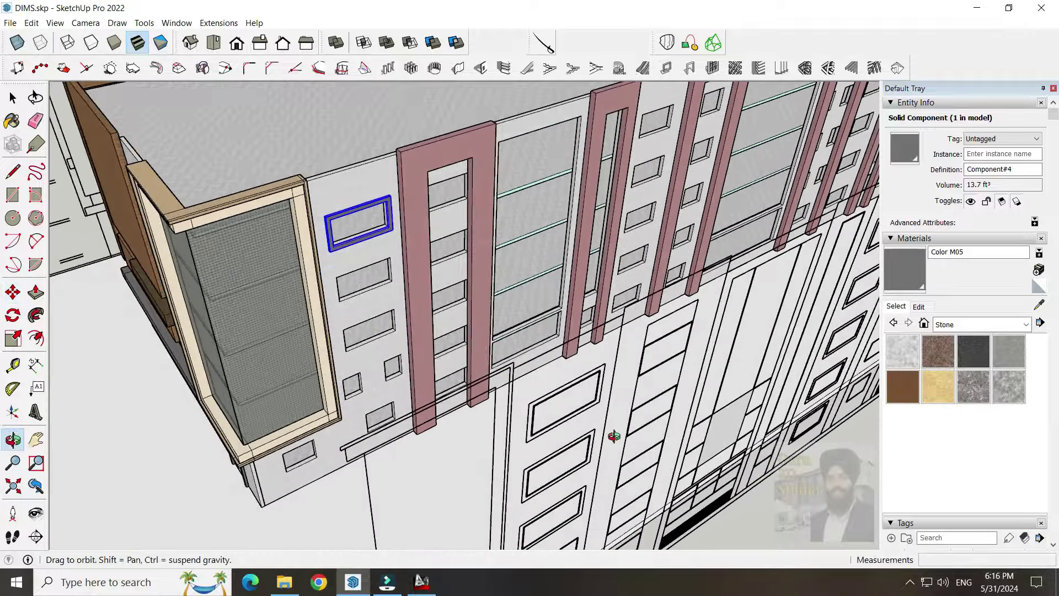
pyautogui.scroll(4, 396, 234)
pyautogui.scroll(3, 396, 234)
pyautogui.scroll(2, 331, 236)
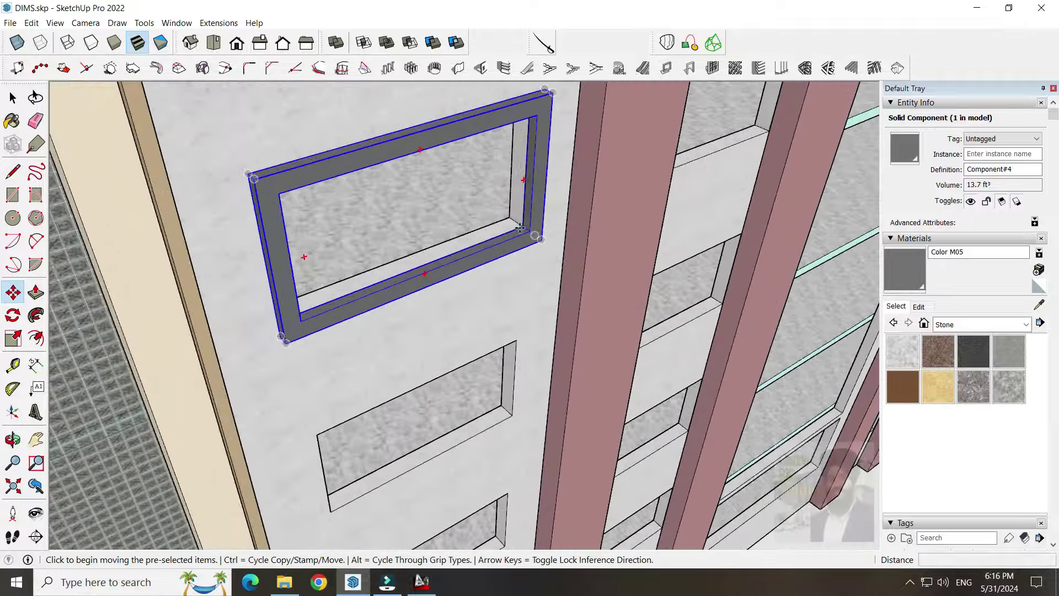
pyautogui.scroll(-5, 511, 411)
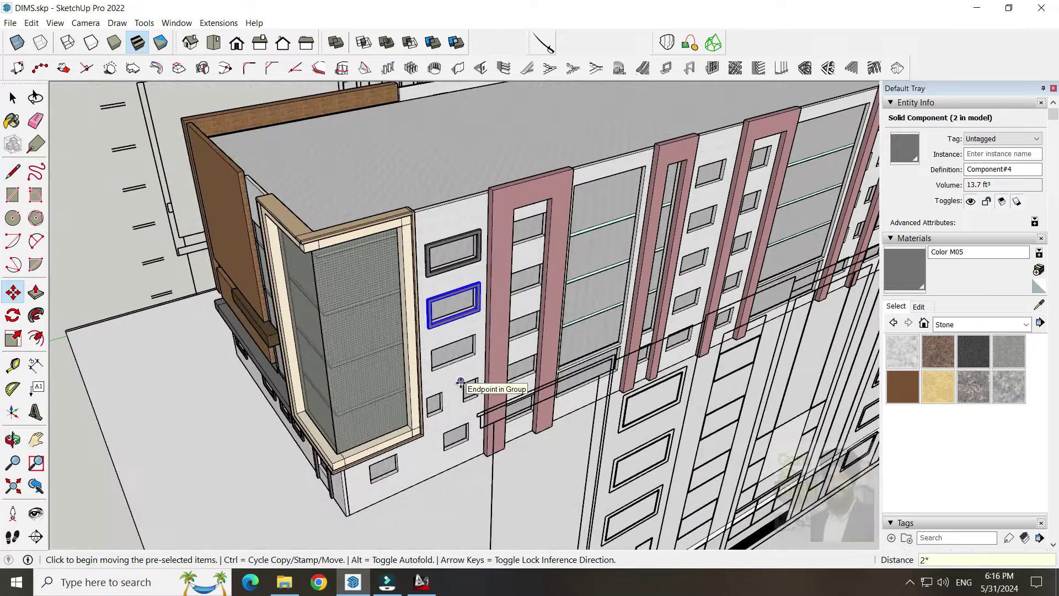
pyautogui.moveTo(486, 390); pyautogui.dragTo(470, 374, button='middle')
# Ctrl-copy the placed grey frame onto a lower facade window
pyautogui.press('space')
pyautogui.click(468, 353)
pyautogui.scroll(5, 468, 353)
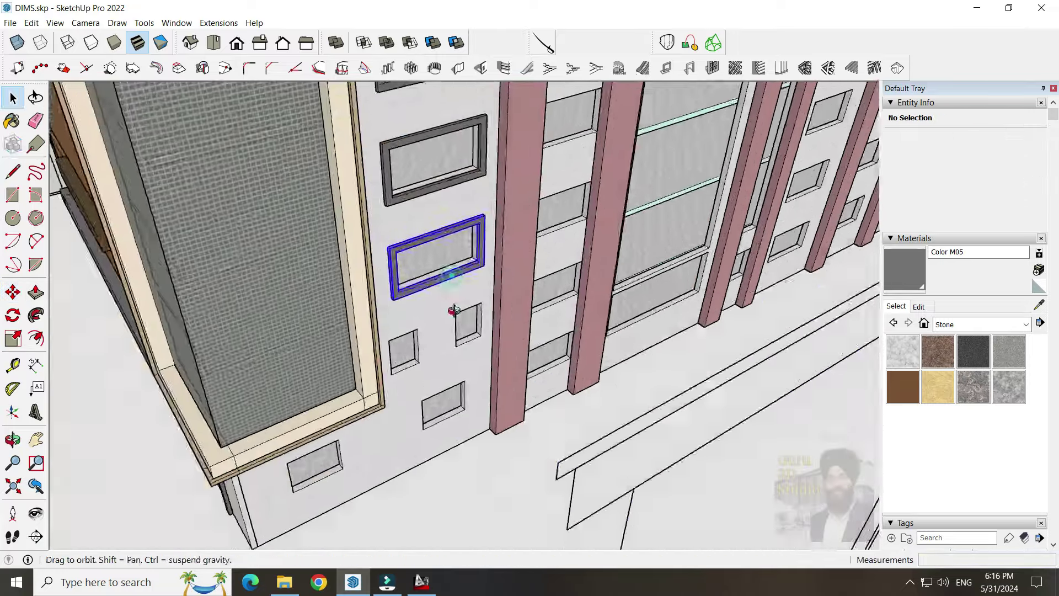
pyautogui.press('m')
pyautogui.scroll(3, 482, 260)
pyautogui.press('ctrl')
pyautogui.click(496, 244)
pyautogui.scroll(-3, 496, 245)
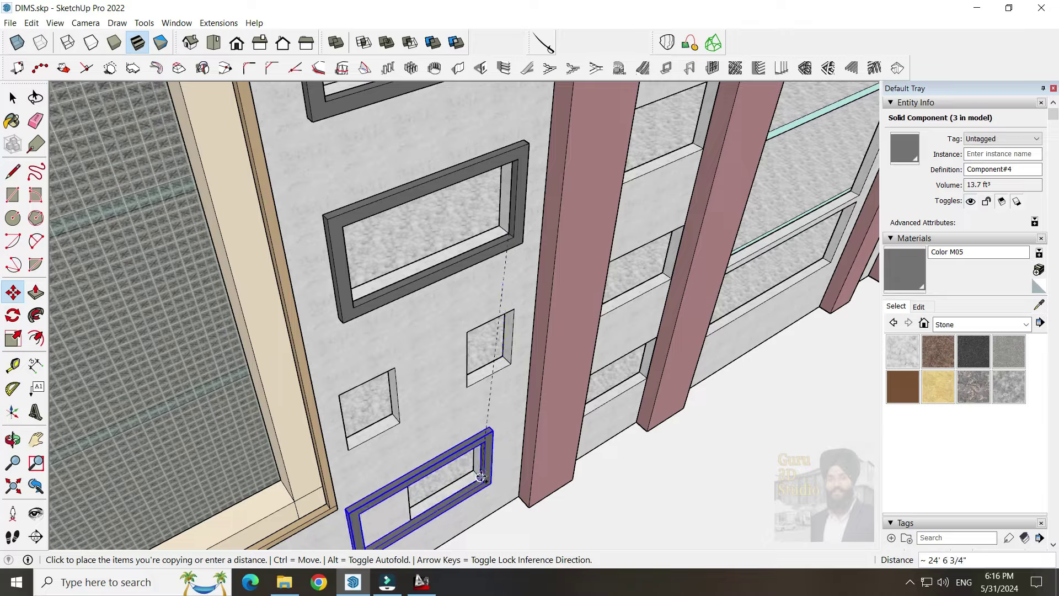
pyautogui.click(481, 477)
pyautogui.scroll(-3, 482, 476)
pyautogui.scroll(-2, 481, 477)
# Narrow the copied frame by selecting and moving its left side for the small window
pyautogui.press('space')
pyautogui.scroll(6, 510, 330)
pyautogui.moveTo(510, 330); pyautogui.dragTo(595, 266, button='middle')
pyautogui.scroll(-5, 594, 265)
pyautogui.press('space')
pyautogui.scroll(-2, 531, 361)
pyautogui.click(265, 351)
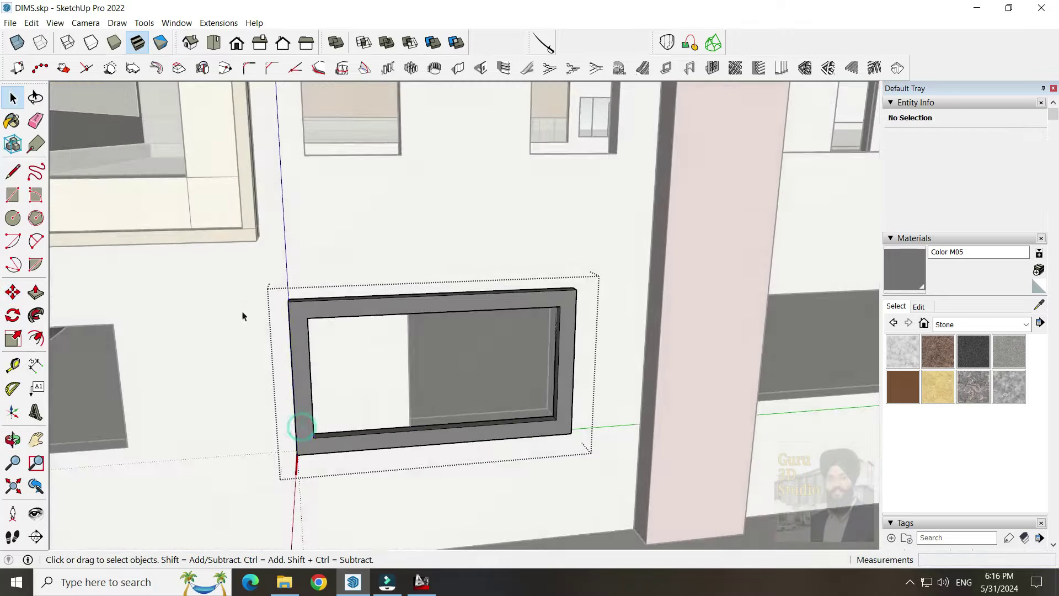
pyautogui.moveTo(265, 351); pyautogui.dragTo(250, 491, button='middle')
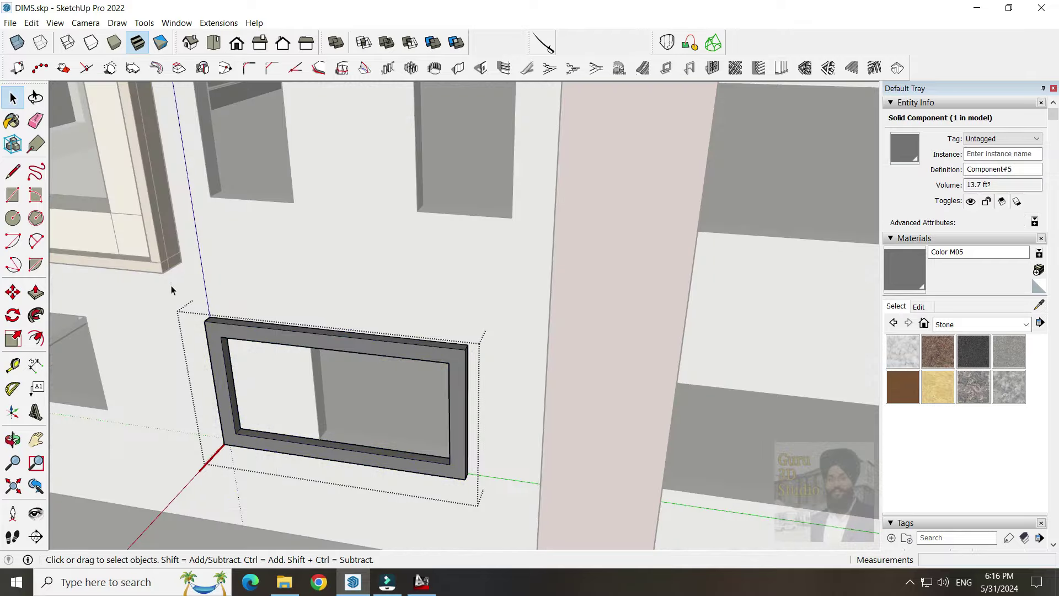
pyautogui.scroll(2, 256, 471)
pyautogui.scroll(3, 232, 452)
pyautogui.press('m')
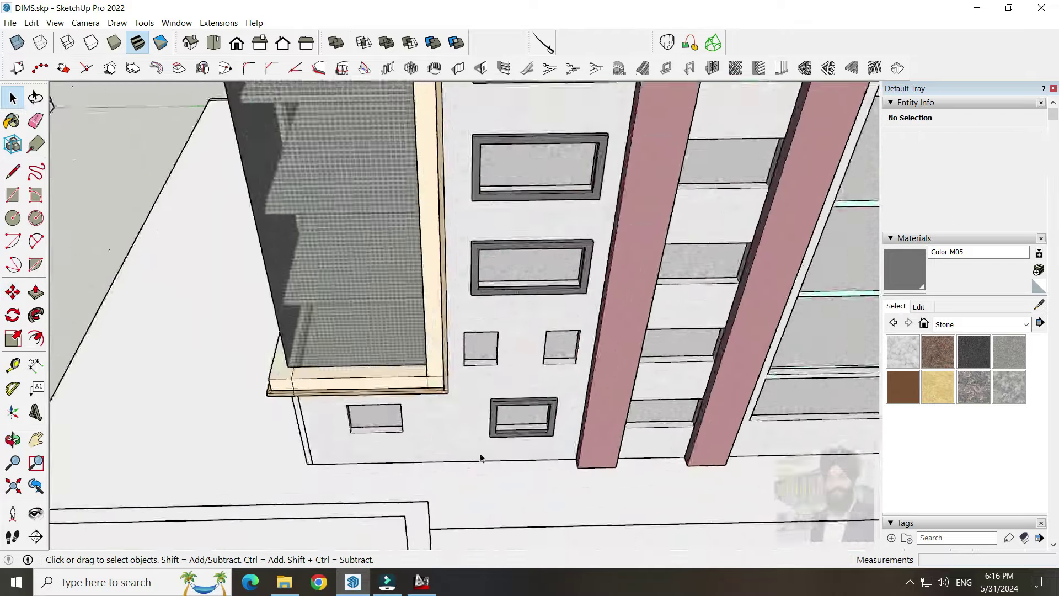
# Copy the narrowed frame onto the lower-left small window
pyautogui.click(523, 434)
pyautogui.scroll(3, 567, 442)
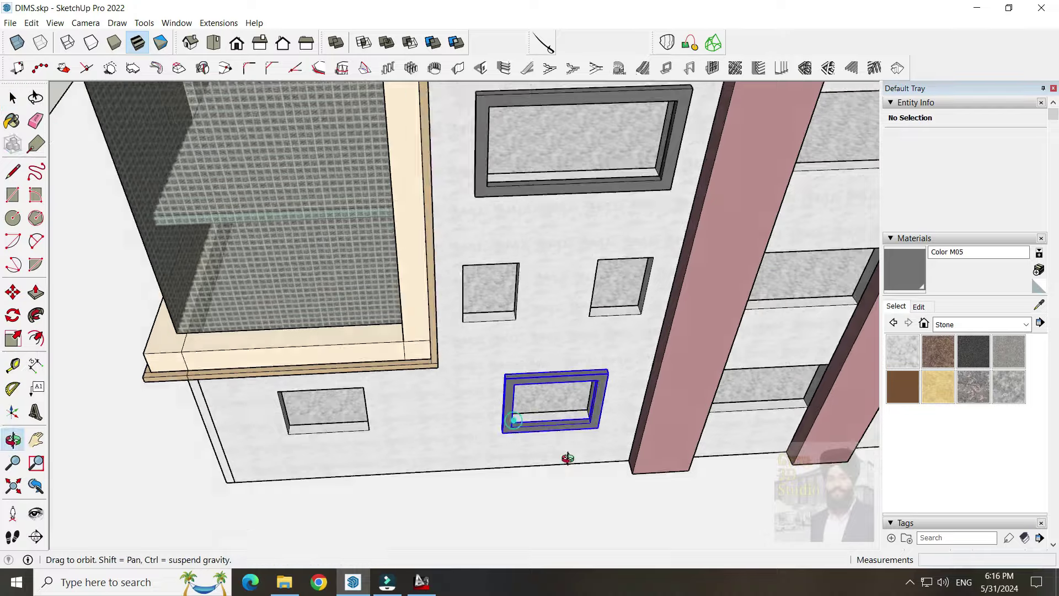
pyautogui.press('m')
pyautogui.click(298, 465)
pyautogui.press('space')
pyautogui.scroll(-3, 295, 452)
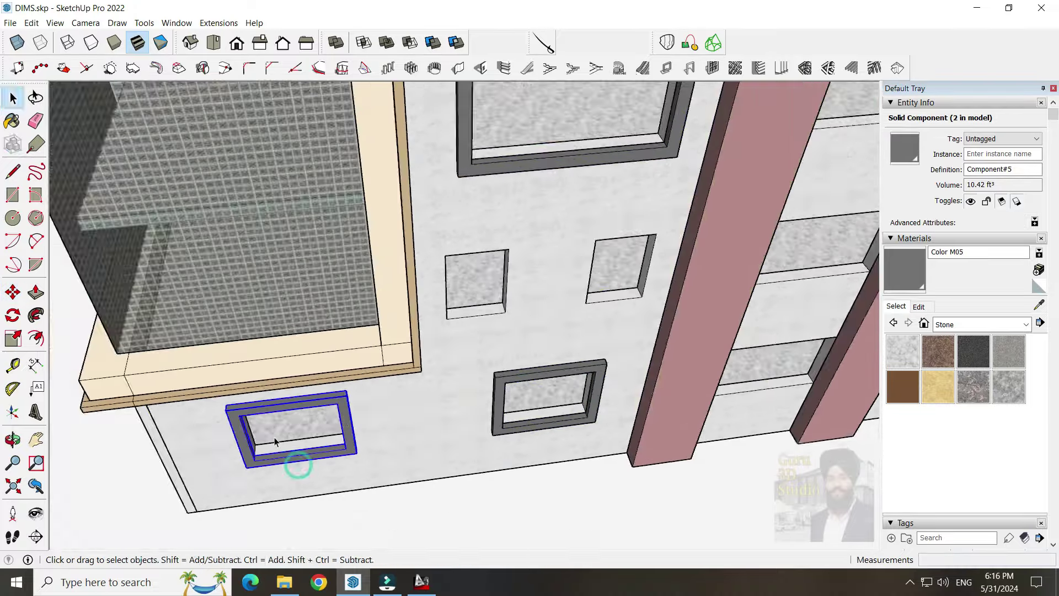
pyautogui.scroll(3, 354, 433)
pyautogui.scroll(-4, 425, 367)
pyautogui.moveTo(425, 367)
pyautogui.mouseDown(button='middle')
pyautogui.moveTo(512, 438)
pyautogui.moveTo(539, 438)
pyautogui.mouseUp(button='middle')
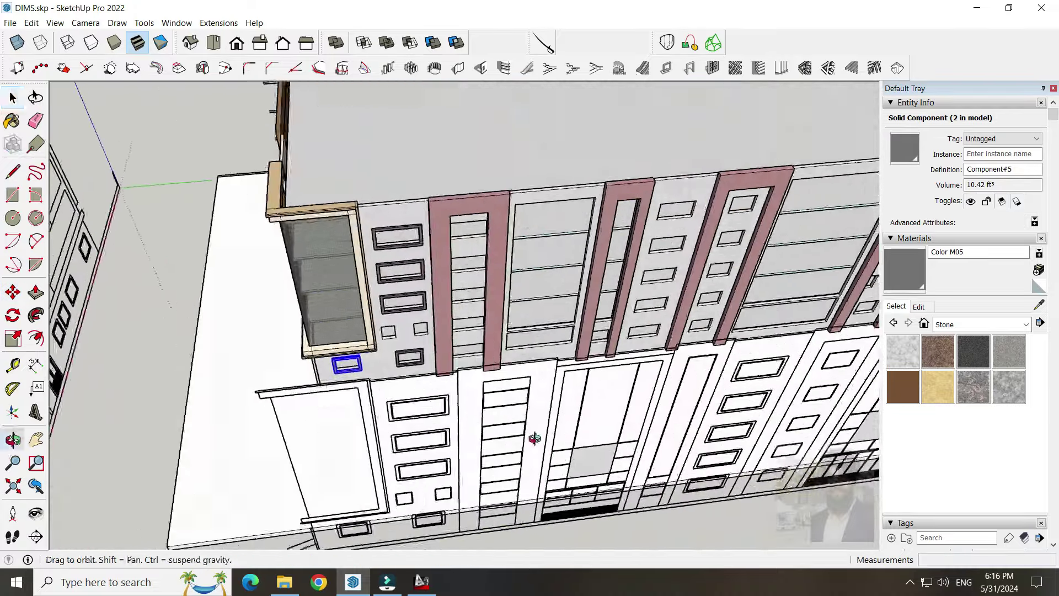
pyautogui.scroll(2, 529, 419)
pyautogui.scroll(2, 513, 397)
pyautogui.scroll(3, 505, 384)
pyautogui.scroll(2, 505, 384)
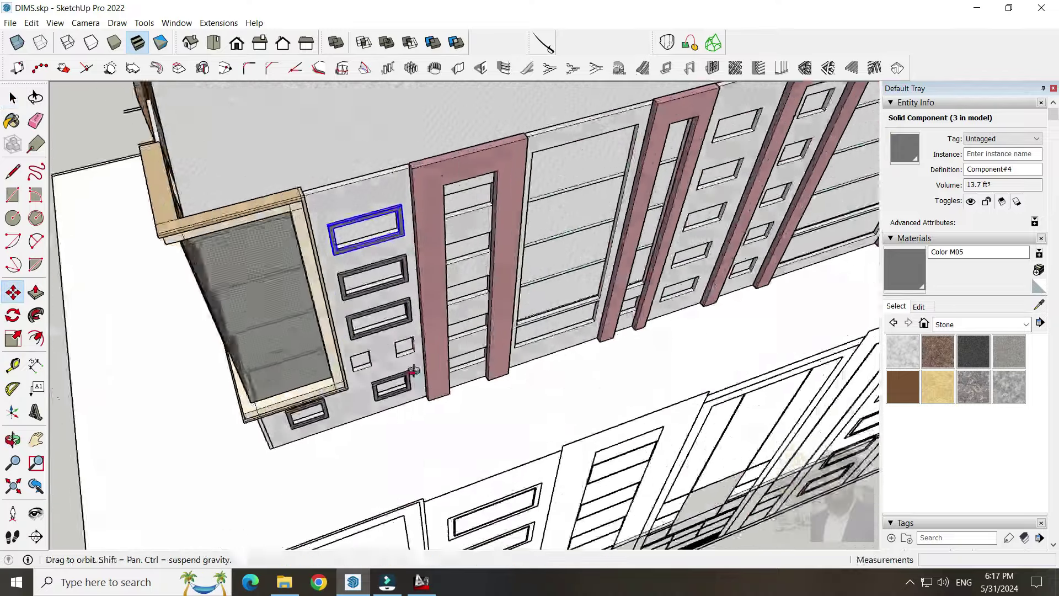
# Move a frame copy into the next opening and stretch its left side to fit
pyautogui.press('m')
pyautogui.scroll(-3, 282, 478)
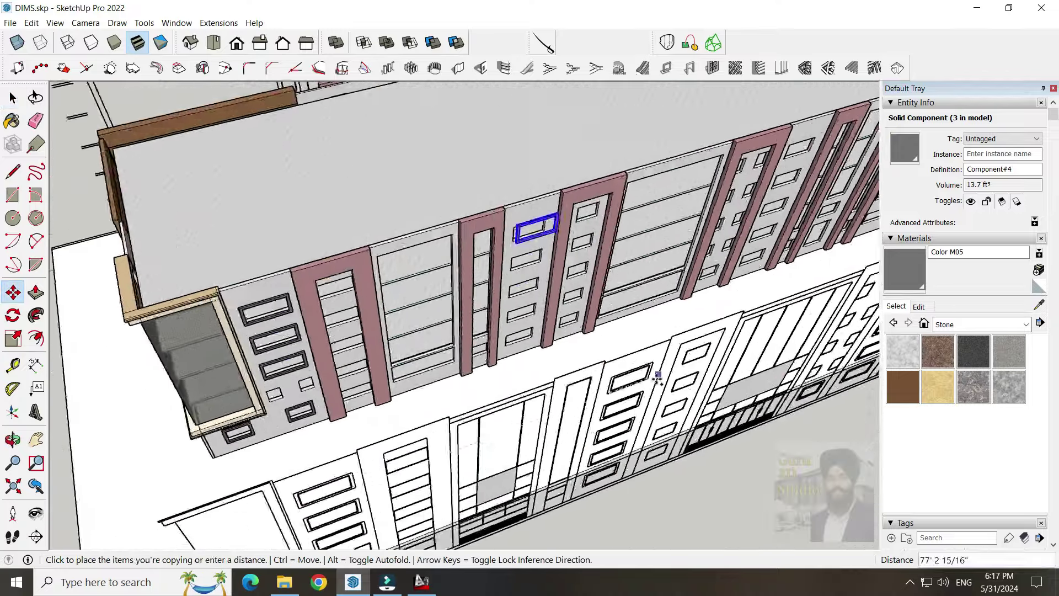
pyautogui.scroll(3, 633, 374)
pyautogui.click(633, 374)
pyautogui.press('space')
pyautogui.scroll(3, 369, 276)
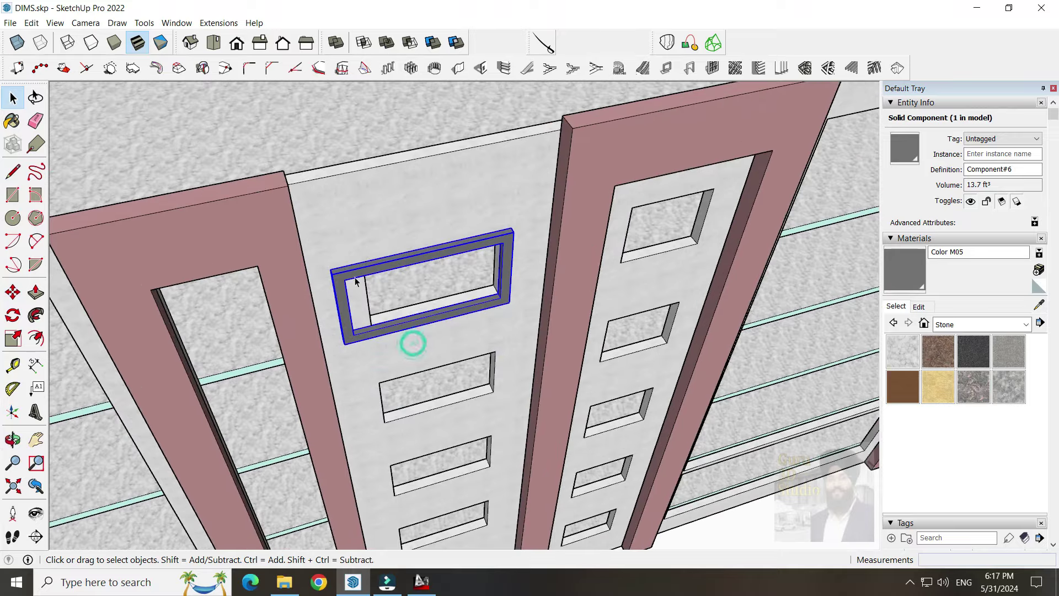
pyautogui.doubleClick(355, 281)
pyautogui.scroll(3, 407, 428)
pyautogui.moveTo(407, 428); pyautogui.dragTo(250, 284, button='middle')
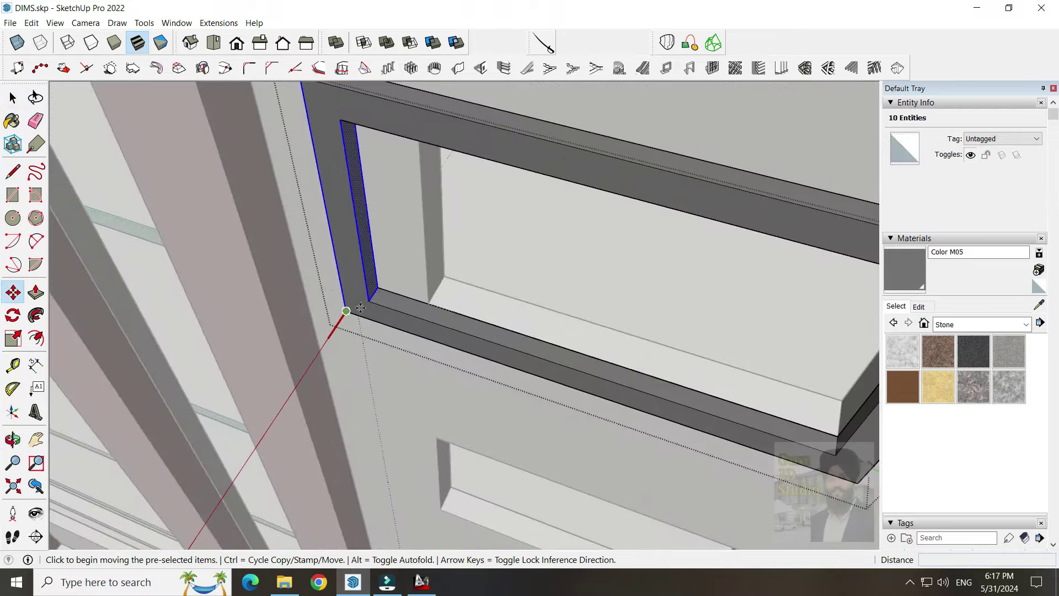
pyautogui.click(423, 300)
pyautogui.press('space')
pyautogui.scroll(-3, 407, 254)
# Select the resized frame, then orbit back out to view the whole building
pyautogui.click(534, 255)
pyautogui.scroll(-5, 534, 255)
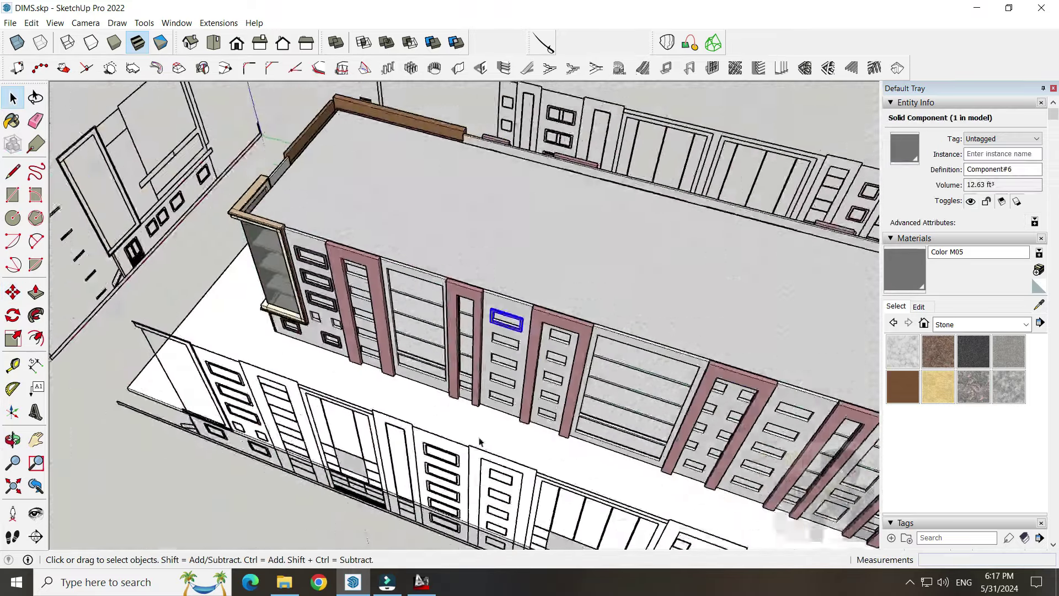
pyautogui.moveTo(534, 255); pyautogui.dragTo(496, 413, button='middle')
pyautogui.scroll(5, 496, 413)
pyautogui.press('m')
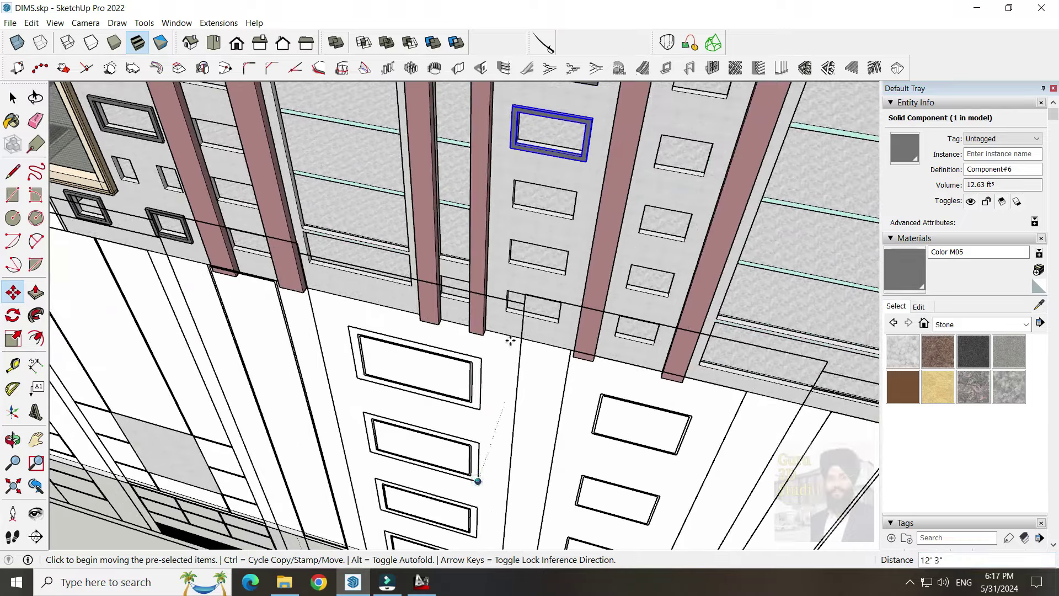
pyautogui.scroll(-3, 495, 428)
pyautogui.press('Escape')
pyautogui.moveTo(544, 379)
pyautogui.mouseDown(button='middle')
pyautogui.moveTo(470, 389)
pyautogui.moveTo(446, 463)
pyautogui.mouseUp(button='middle')
pyautogui.press('space')
pyautogui.scroll(3, 446, 464)
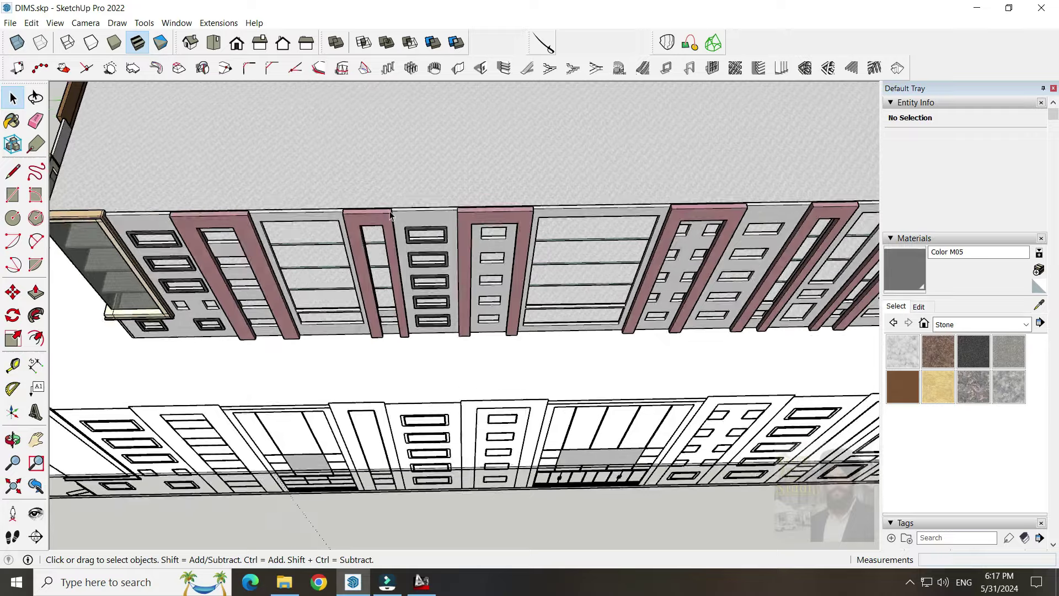
# Copy the stack of five window frames into two more facade bays
pyautogui.moveTo(419, 271); pyautogui.dragTo(426, 404, button='middle')
pyautogui.click(299, 410)
pyautogui.press('ctrl')
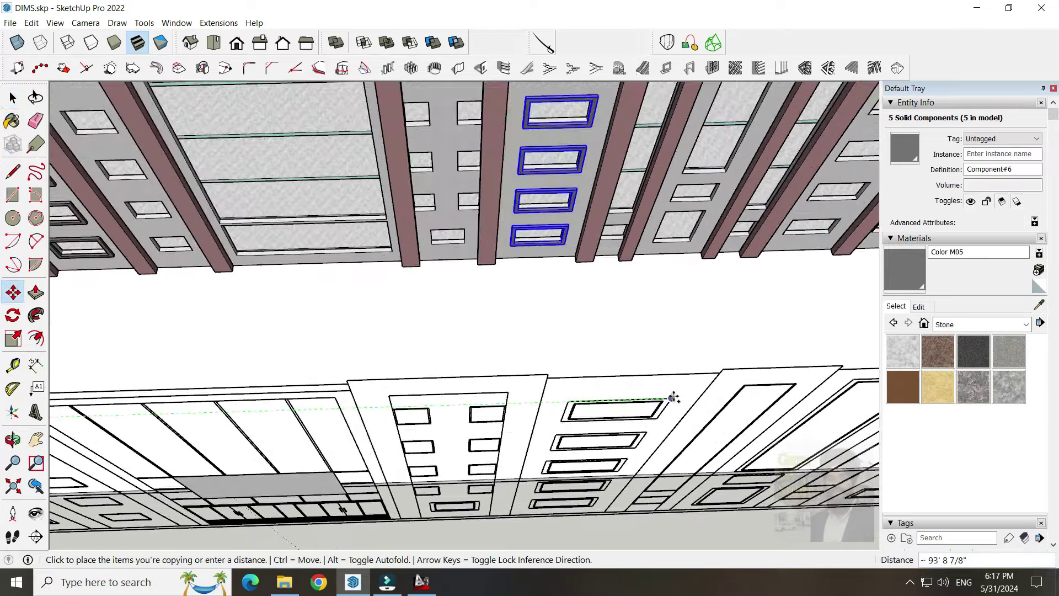
pyautogui.click(682, 397)
pyautogui.scroll(-2, 549, 359)
pyautogui.scroll(4, 489, 396)
pyautogui.click(489, 396)
pyautogui.press('ctrl')
pyautogui.scroll(-2, 711, 388)
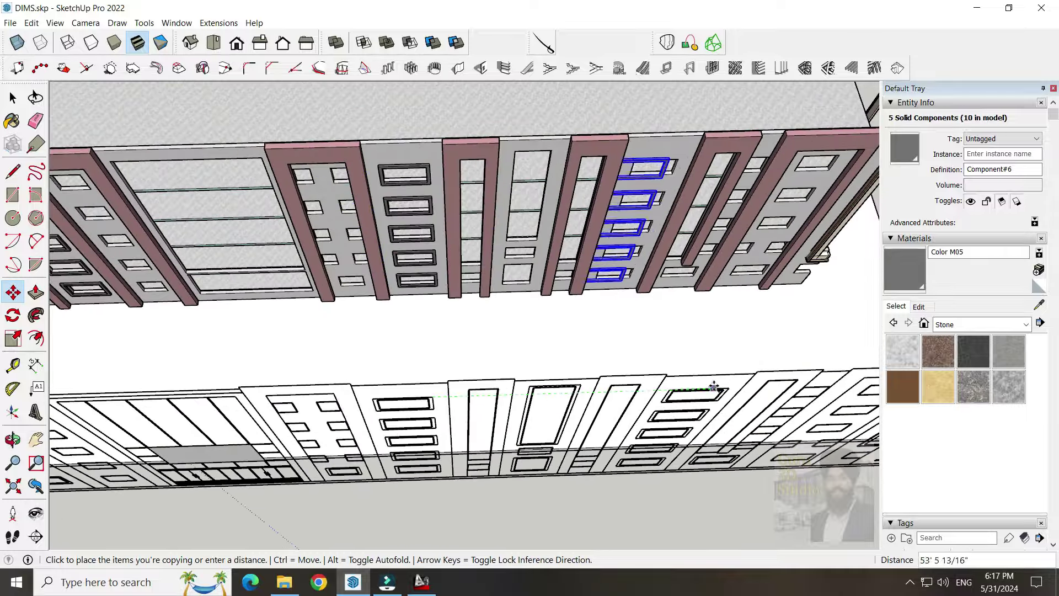
pyautogui.click(729, 388)
pyautogui.scroll(-2, 715, 326)
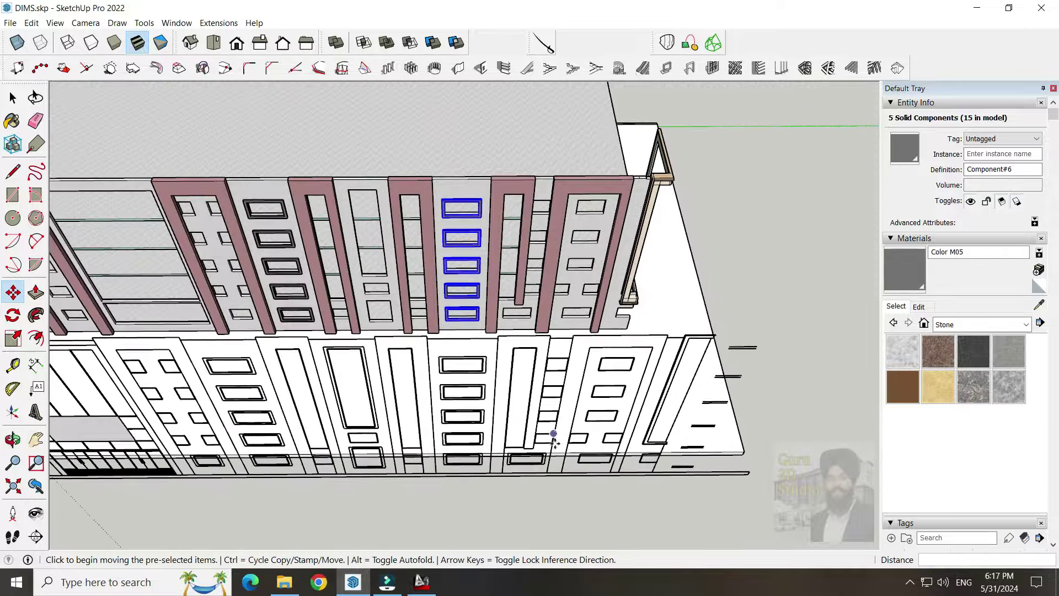
pyautogui.press('space')
pyautogui.scroll(3, 474, 338)
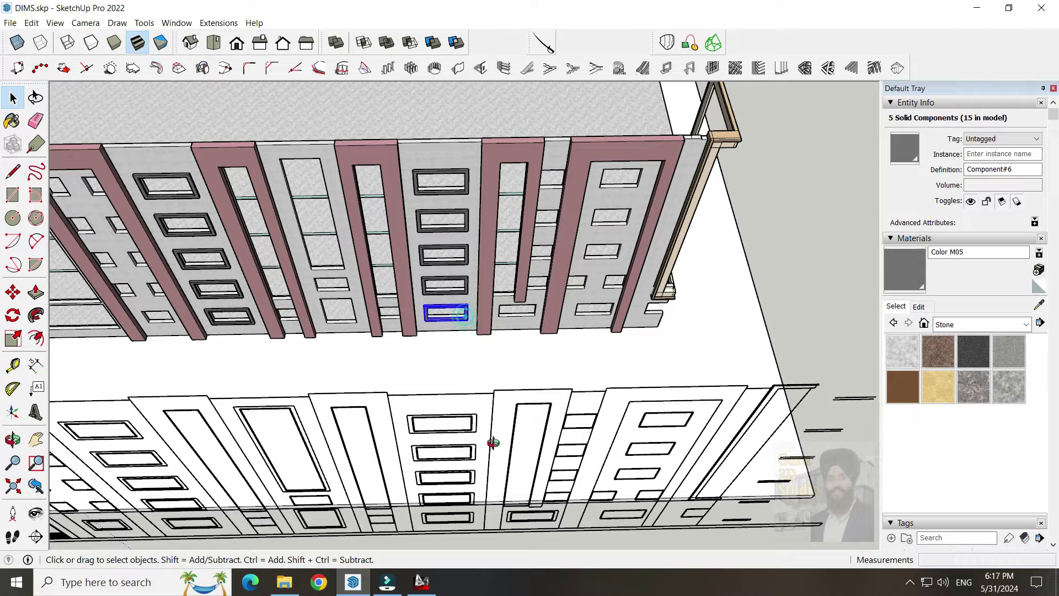
# Move a single frame copy into the bay's lower opening
pyautogui.press('m')
pyautogui.scroll(4, 485, 452)
pyautogui.click(648, 472)
pyautogui.scroll(-4, 648, 473)
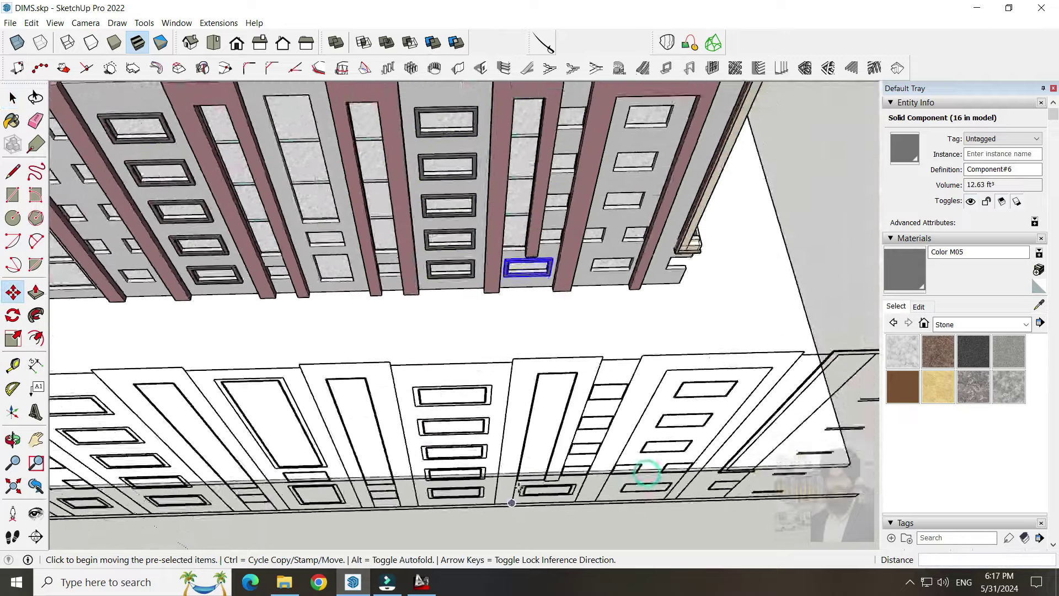
pyautogui.scroll(4, 558, 238)
pyautogui.scroll(1, 726, 324)
pyautogui.scroll(-4, 515, 299)
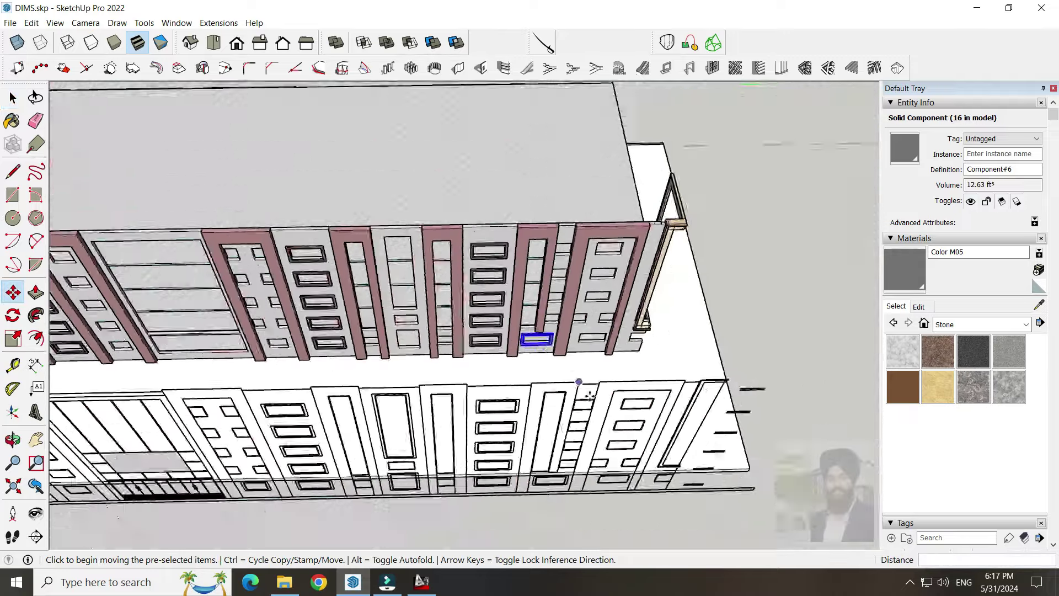
pyautogui.scroll(3, 551, 315)
pyautogui.scroll(2, 411, 223)
pyautogui.press('space')
# Make the copied frame unique, adjust one of its sides, and clear the selection
pyautogui.rightClick(411, 223)
pyautogui.click(464, 301)
pyautogui.scroll(3, 420, 256)
pyautogui.scroll(2, 385, 302)
pyautogui.press('m')
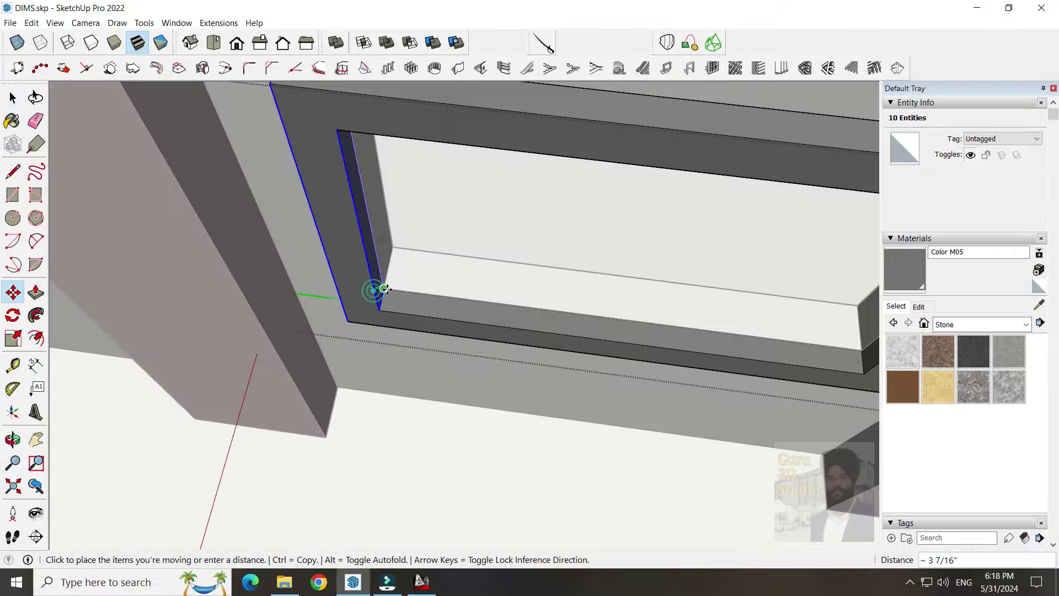
pyautogui.press('space')
pyautogui.scroll(-5, 537, 368)
pyautogui.scroll(-3, 537, 369)
pyautogui.click(545, 345)
pyautogui.scroll(2, 545, 345)
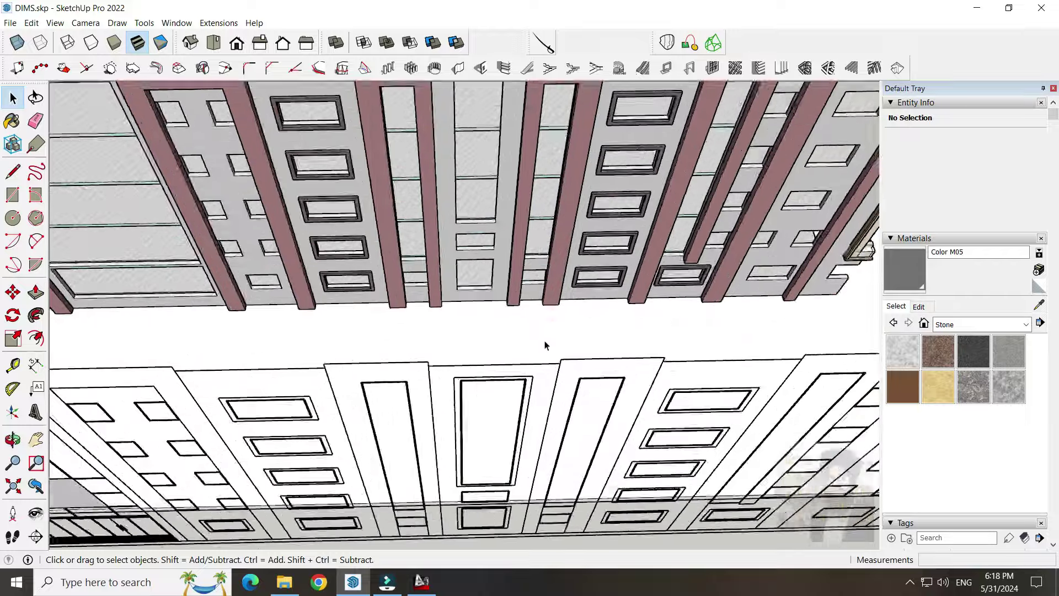
# Orbit onto the pink-fin facade and select a window frame there
pyautogui.moveTo(545, 345); pyautogui.dragTo(552, 196, button='middle')
pyautogui.scroll(3, 551, 196)
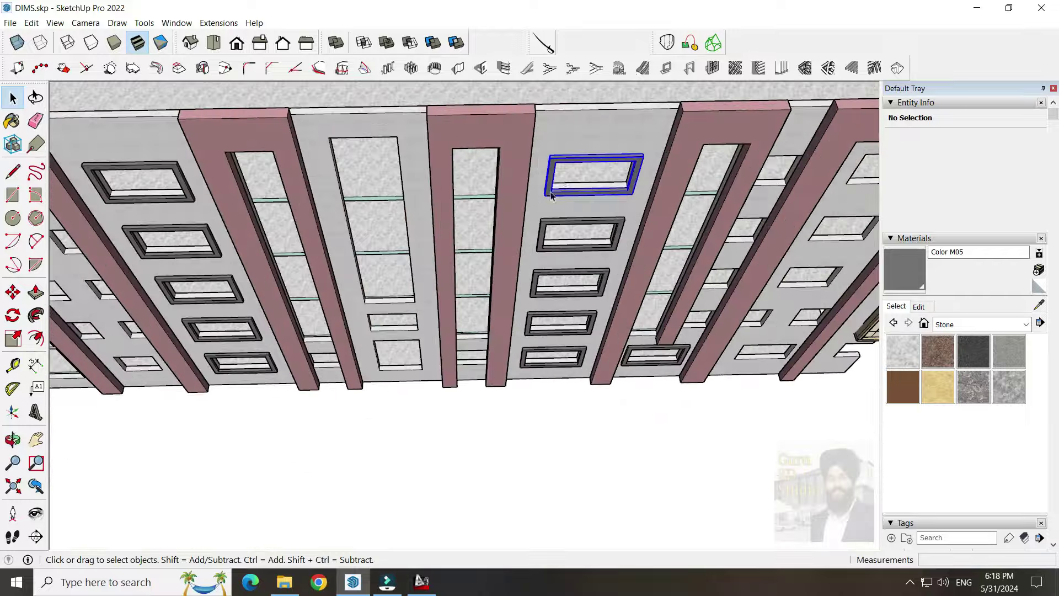
pyautogui.click(551, 195)
pyautogui.scroll(-3, 558, 209)
pyautogui.scroll(3, 560, 331)
pyautogui.press('m')
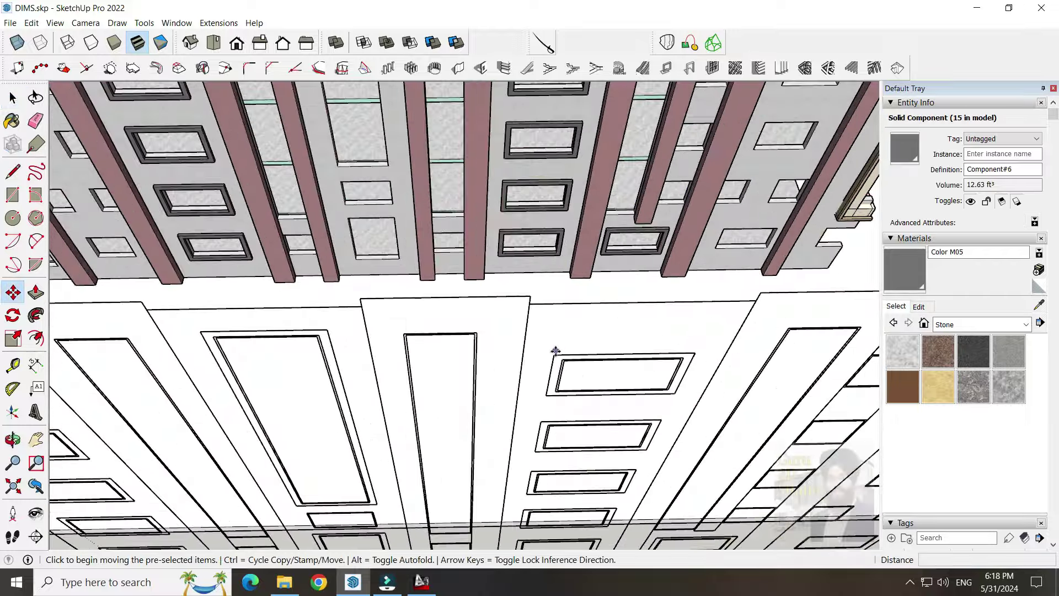
pyautogui.press('space')
pyautogui.scroll(-5, 205, 333)
pyautogui.scroll(5, 480, 249)
# Make that frame unique and move its right side to fit the opening
pyautogui.rightClick(485, 252)
pyautogui.click(512, 328)
pyautogui.click(483, 221)
pyautogui.scroll(5, 568, 282)
pyautogui.press('m')
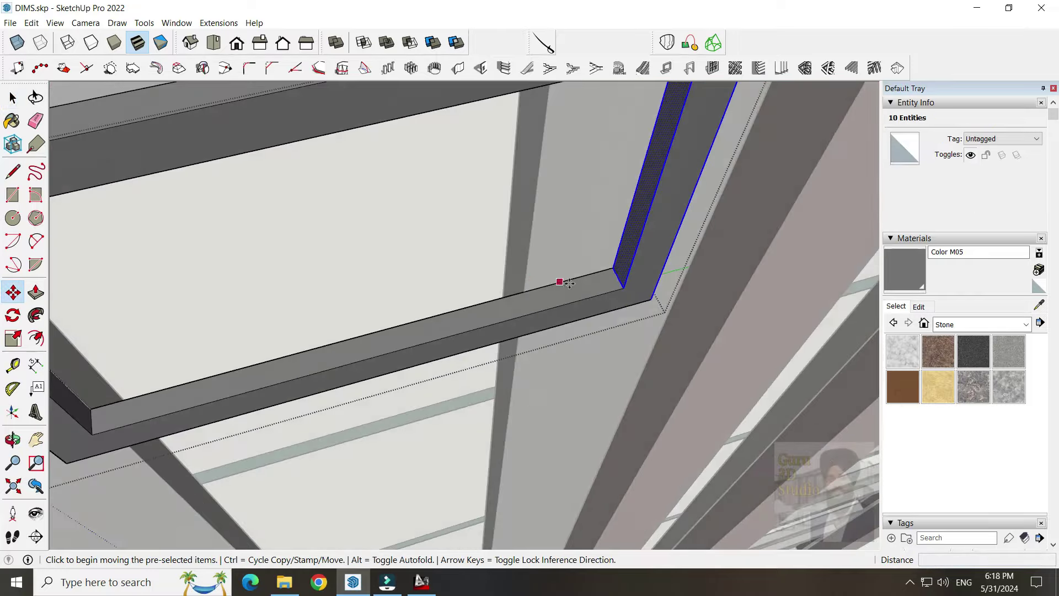
pyautogui.press('space')
pyautogui.scroll(-3, 554, 234)
pyautogui.scroll(-5, 525, 279)
pyautogui.moveTo(525, 279); pyautogui.dragTo(524, 319, button='middle')
pyautogui.scroll(2, 488, 249)
# Stretch the frame upright to fill the tall, narrow opening
pyautogui.moveTo(488, 249)
pyautogui.mouseDown(button='middle')
pyautogui.moveTo(570, 324)
pyautogui.moveTo(572, 386)
pyautogui.moveTo(622, 395)
pyautogui.moveTo(603, 456)
pyautogui.moveTo(416, 130)
pyautogui.mouseUp(button='middle')
pyautogui.scroll(3, 515, 227)
pyautogui.scroll(3, 499, 208)
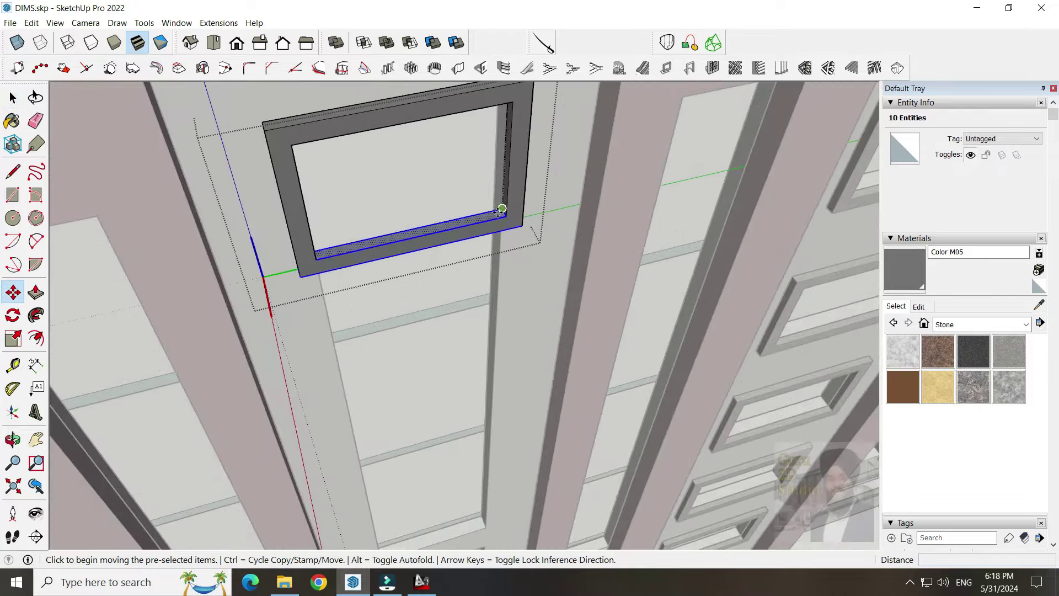
pyautogui.scroll(2, 471, 435)
pyautogui.click(489, 469)
pyautogui.scroll(-5, 489, 469)
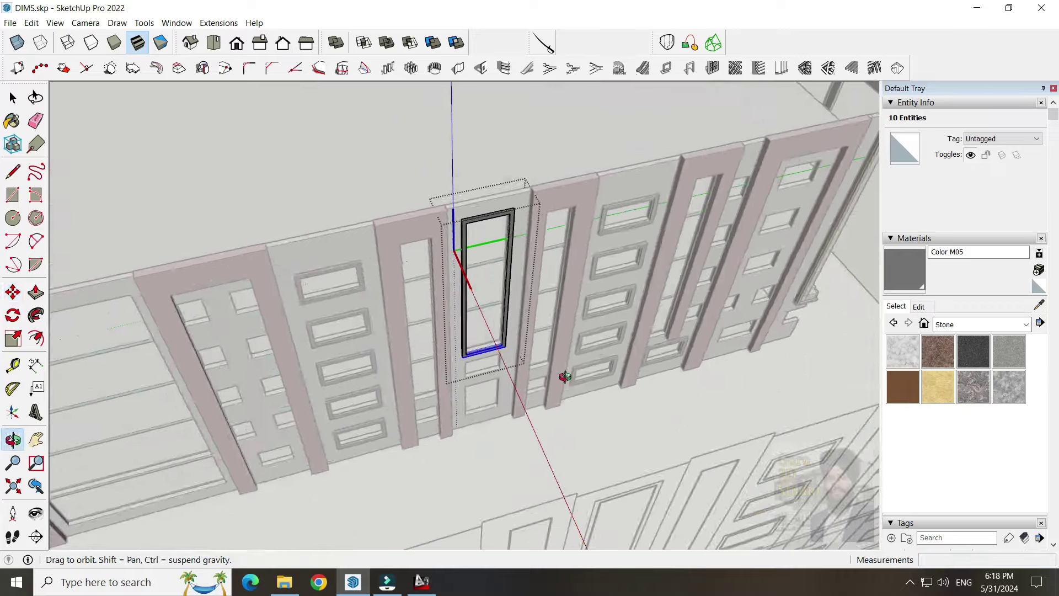
pyautogui.moveTo(488, 470); pyautogui.dragTo(539, 409, button='middle')
pyautogui.press('space')
pyautogui.scroll(4, 618, 338)
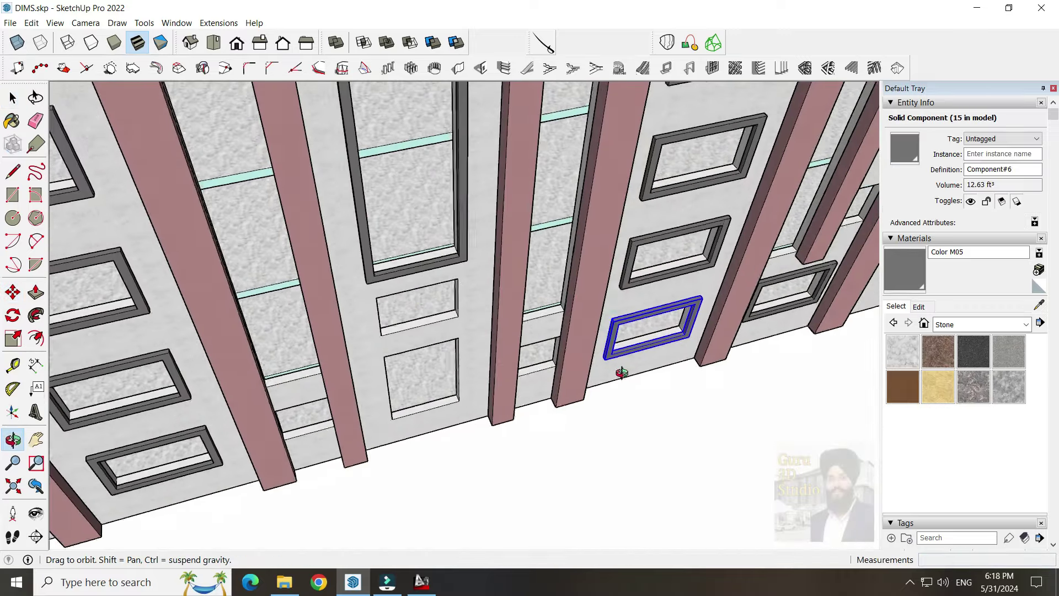
pyautogui.moveTo(618, 373); pyautogui.dragTo(517, 369, button='middle')
# Copy the frame into a lower opening and make the new copy unique
pyautogui.press('m')
pyautogui.click(692, 317)
pyautogui.press('ctrl')
pyautogui.scroll(2, 435, 413)
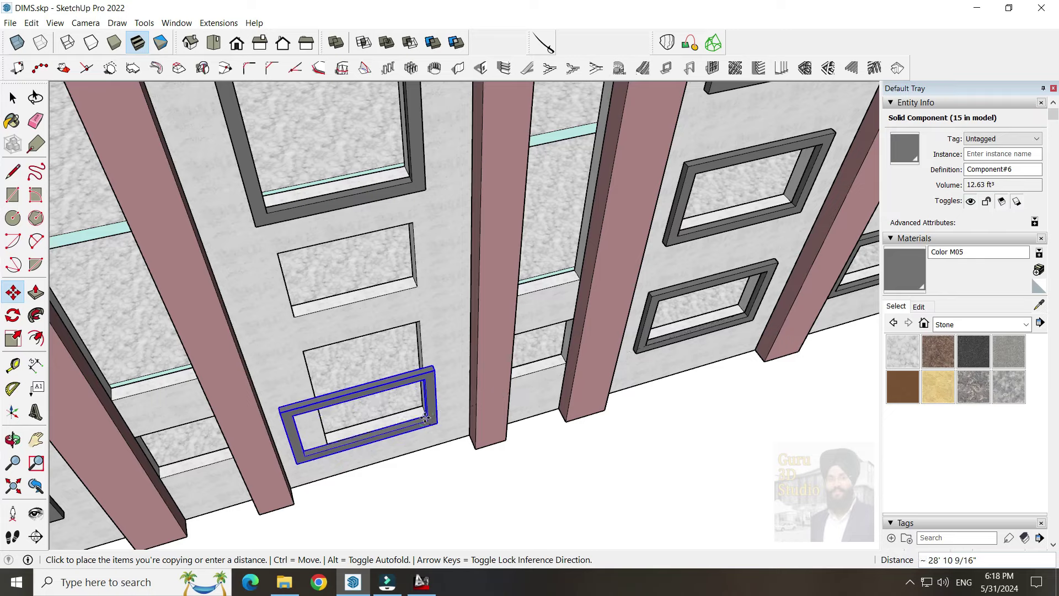
pyautogui.click(426, 417)
pyautogui.press('space')
pyautogui.rightClick(397, 441)
pyautogui.click(441, 164)
pyautogui.scroll(3, 431, 424)
# Edit the new frame copy and move its side to the opening's edge
pyautogui.doubleClick(323, 410)
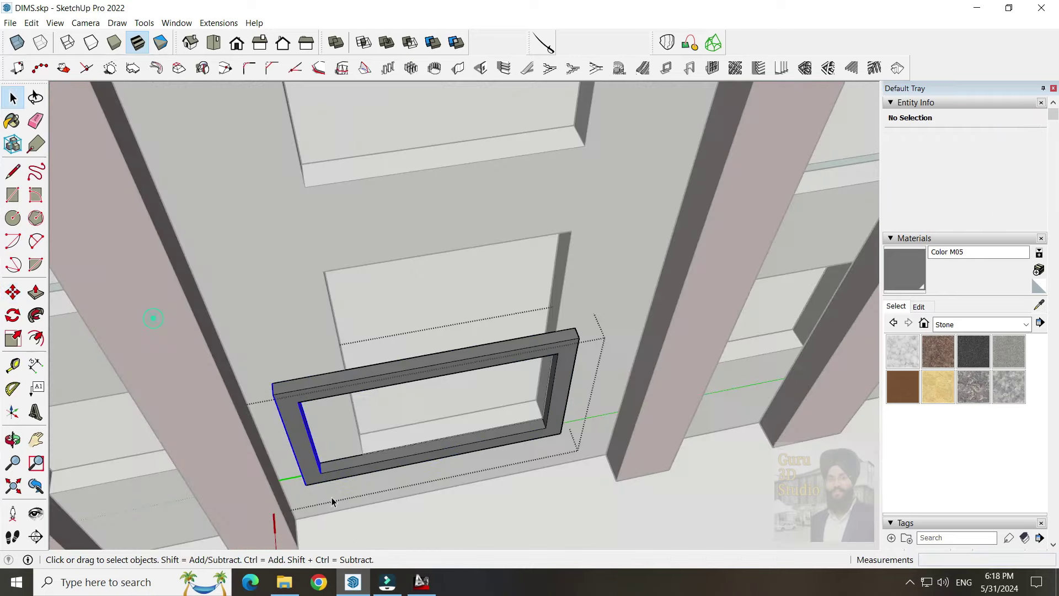
pyautogui.scroll(3, 339, 513)
pyautogui.hotkey('ctrl', 'a')
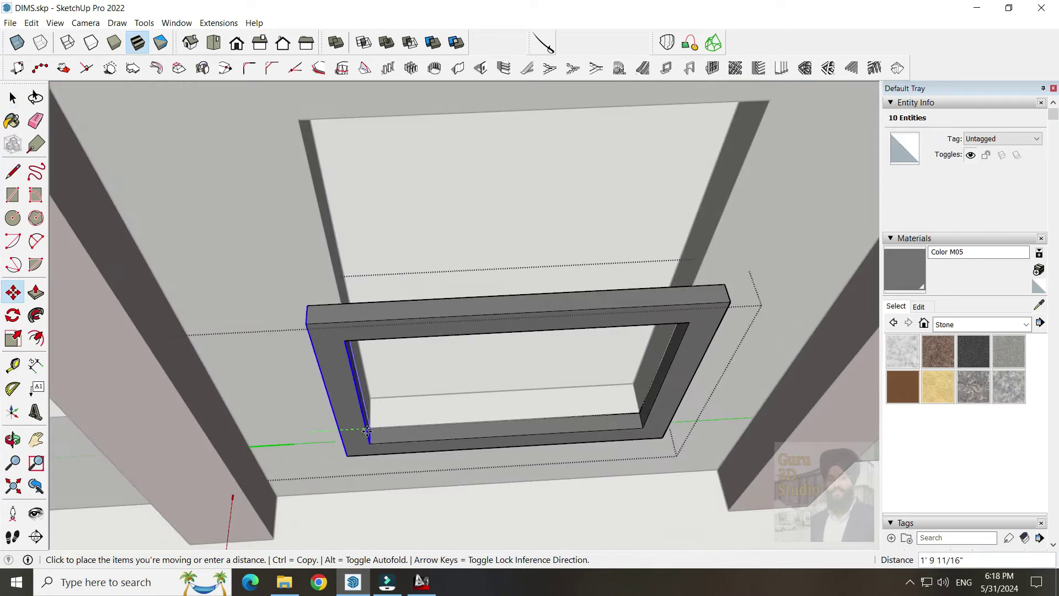
pyautogui.click(373, 434)
pyautogui.scroll(2, 371, 432)
pyautogui.click(353, 429)
pyautogui.scroll(2, 366, 426)
pyautogui.scroll(-5, 385, 457)
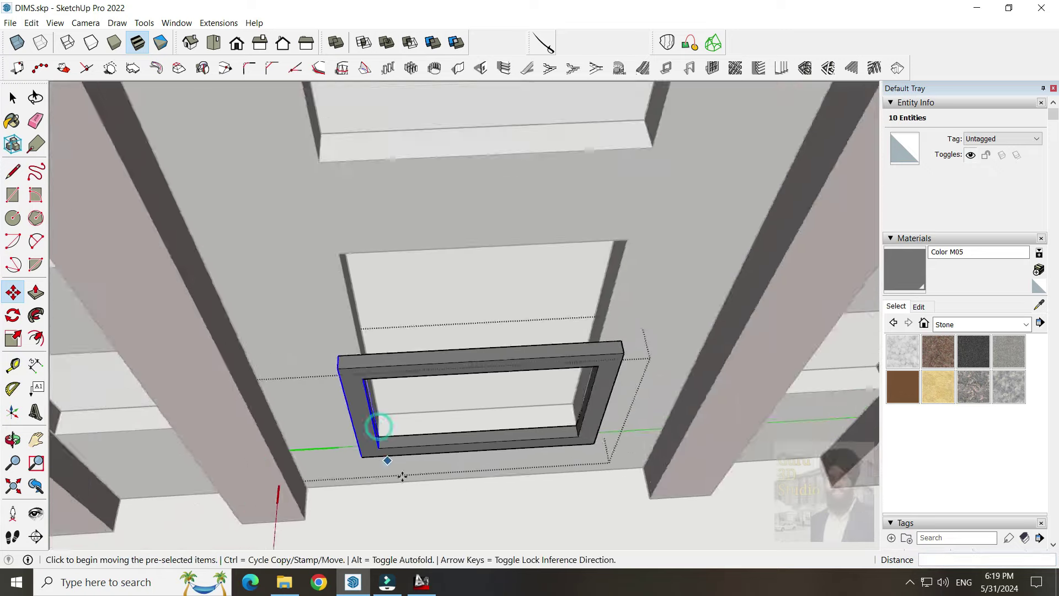
pyautogui.press('space')
pyautogui.scroll(3, 605, 393)
pyautogui.scroll(-2, 605, 393)
# Extend the frame's top edge up to the opening's top, then view the facade
pyautogui.press('m')
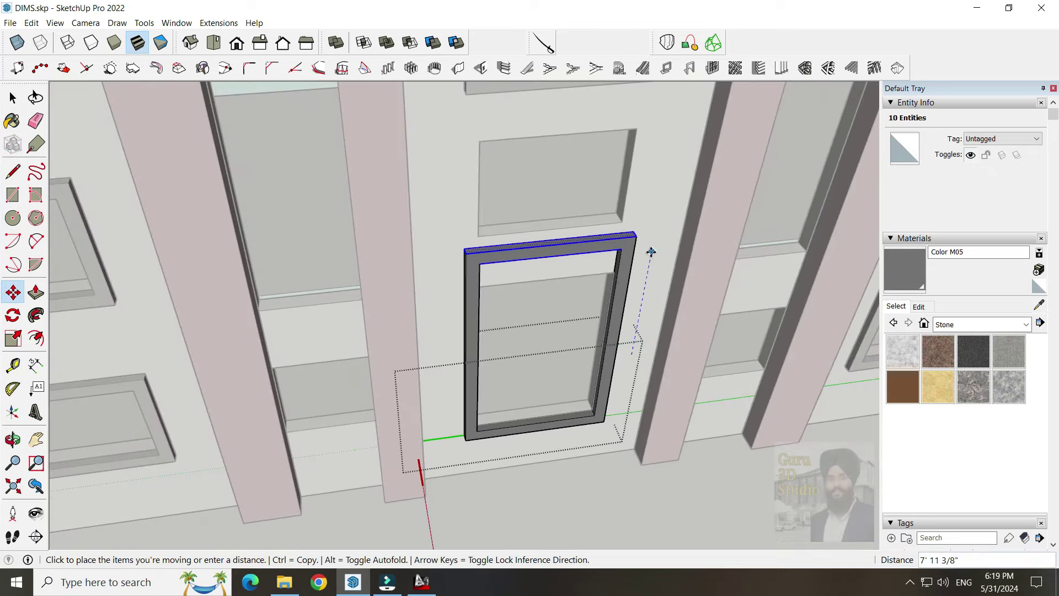
pyautogui.moveTo(651, 252); pyautogui.dragTo(646, 248, button='middle')
pyautogui.scroll(4, 596, 315)
pyautogui.click(585, 323)
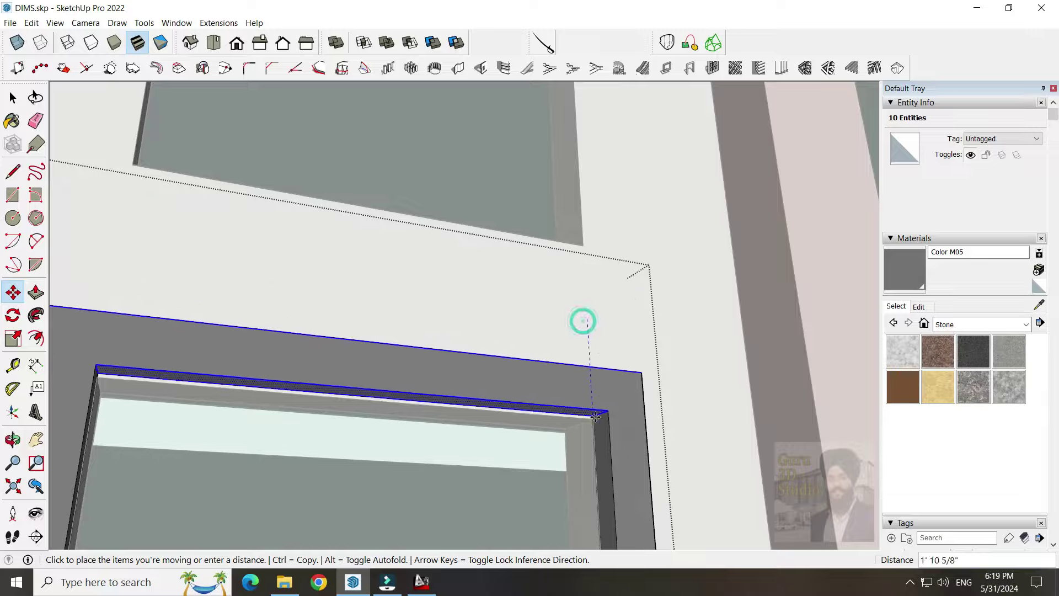
pyautogui.click(596, 416)
pyautogui.scroll(-5, 596, 416)
pyautogui.press('space')
pyautogui.moveTo(596, 416)
pyautogui.mouseDown(button='middle')
pyautogui.moveTo(539, 535)
pyautogui.moveTo(519, 428)
pyautogui.mouseUp(button='middle')
pyautogui.scroll(-5, 600, 415)
pyautogui.scroll(3, 538, 535)
pyautogui.scroll(2, 538, 535)
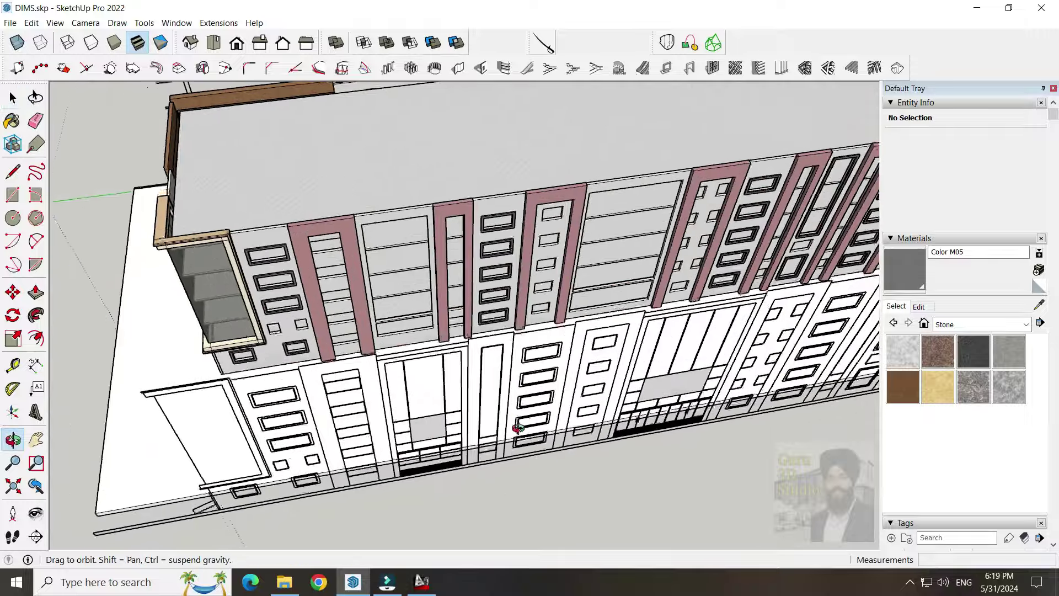
# Select all five grey window frames and place a copy of the stack
pyautogui.scroll(-3, 517, 427)
pyautogui.scroll(-3, 517, 427)
pyautogui.moveTo(684, 437)
pyautogui.mouseDown(button='middle')
pyautogui.moveTo(614, 366)
pyautogui.moveTo(758, 444)
pyautogui.moveTo(66, 383)
pyautogui.mouseUp(button='middle')
pyautogui.scroll(5, 579, 425)
pyautogui.scroll(2, 458, 226)
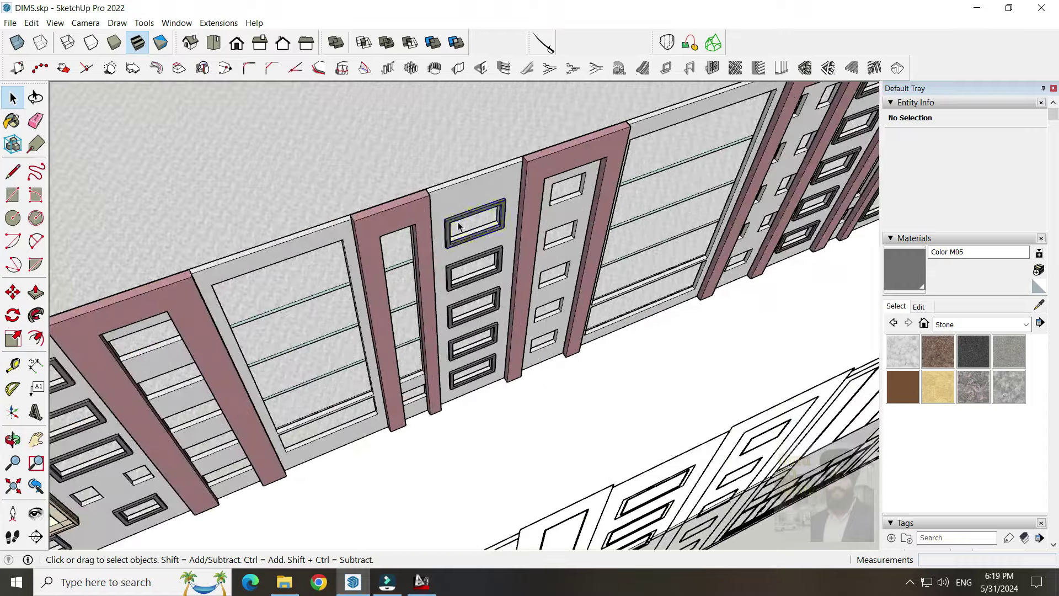
pyautogui.keyDown('shift'); pyautogui.click(458, 378); pyautogui.keyUp('shift')
pyautogui.press('m')
pyautogui.moveTo(458, 378); pyautogui.dragTo(645, 305, button='middle')
pyautogui.scroll(-3, 644, 305)
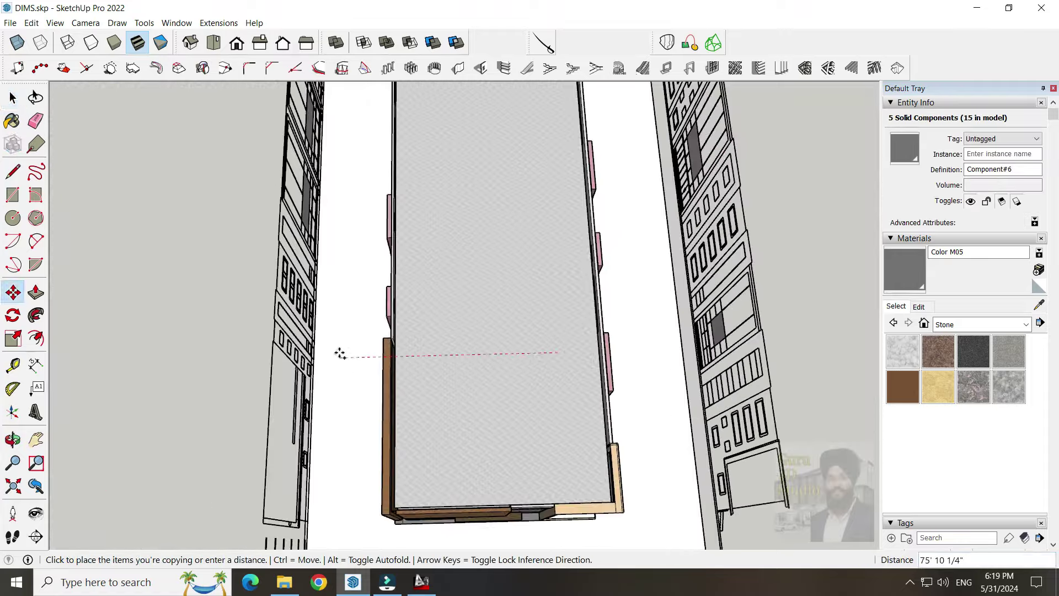
pyautogui.click(327, 354)
pyautogui.moveTo(327, 353)
pyautogui.mouseDown(button='middle')
pyautogui.moveTo(532, 366)
pyautogui.moveTo(469, 291)
pyautogui.moveTo(452, 135)
pyautogui.mouseUp(button='middle')
pyautogui.press('space')
# Select the top window frame of the stack between the pink fins
pyautogui.scroll(3, 535, 341)
pyautogui.press('m')
pyautogui.scroll(4, 468, 290)
pyautogui.scroll(4, 488, 352)
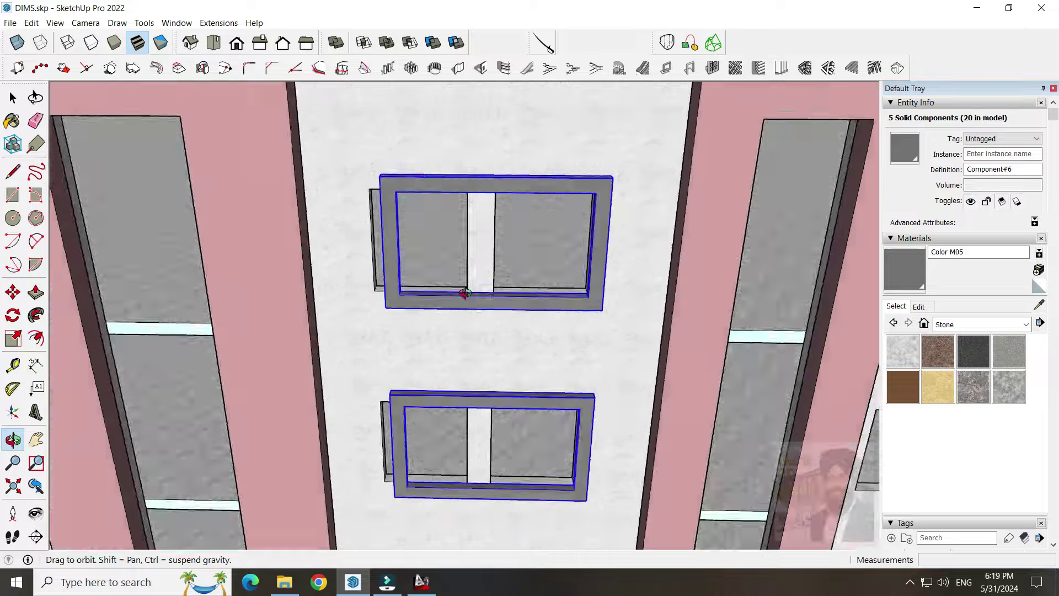
pyautogui.scroll(-3, 488, 352)
pyautogui.press('space')
pyautogui.scroll(3, 390, 166)
pyautogui.scroll(-3, 402, 166)
pyautogui.click(403, 165)
pyautogui.moveTo(403, 165)
pyautogui.mouseDown(button='middle')
pyautogui.moveTo(442, 508)
pyautogui.moveTo(448, 331)
pyautogui.mouseUp(button='middle')
pyautogui.scroll(5, 474, 458)
# Make the five window frames unique and open the top one for editing
pyautogui.rightClick(459, 228)
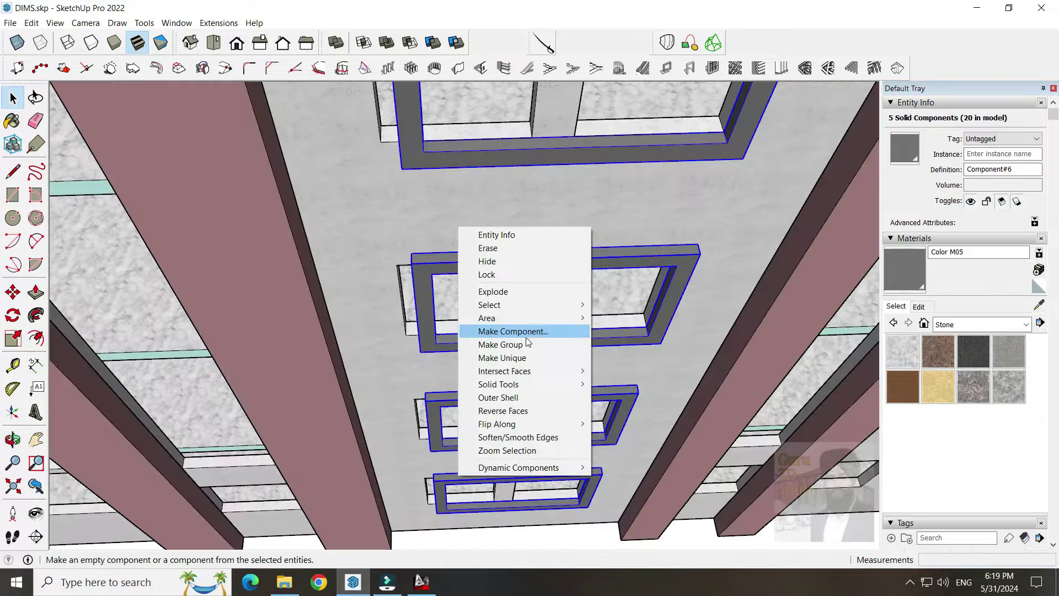
pyautogui.click(523, 358)
pyautogui.moveTo(523, 359); pyautogui.dragTo(366, 158, button='middle')
pyautogui.doubleClick(367, 158)
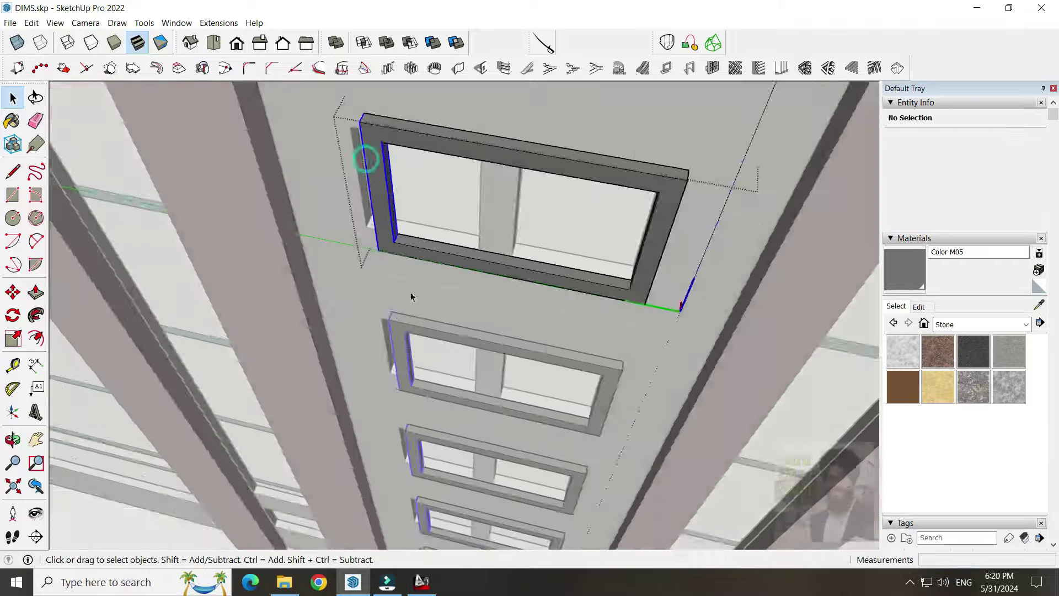
pyautogui.scroll(3, 390, 282)
pyautogui.press('space')
pyautogui.scroll(-10, 287, 240)
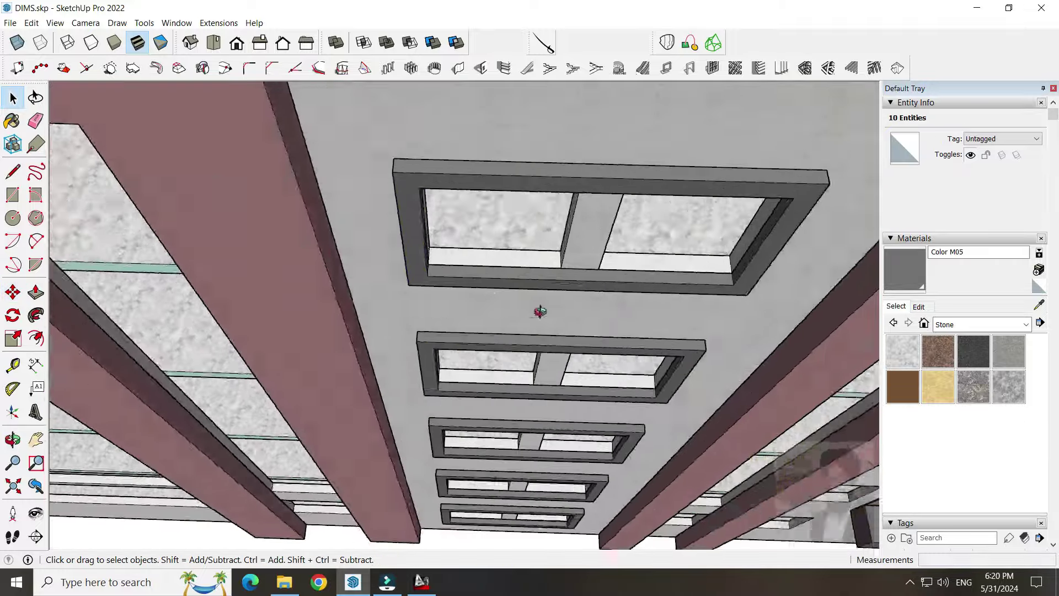
pyautogui.moveTo(485, 331); pyautogui.dragTo(500, 395, button='middle')
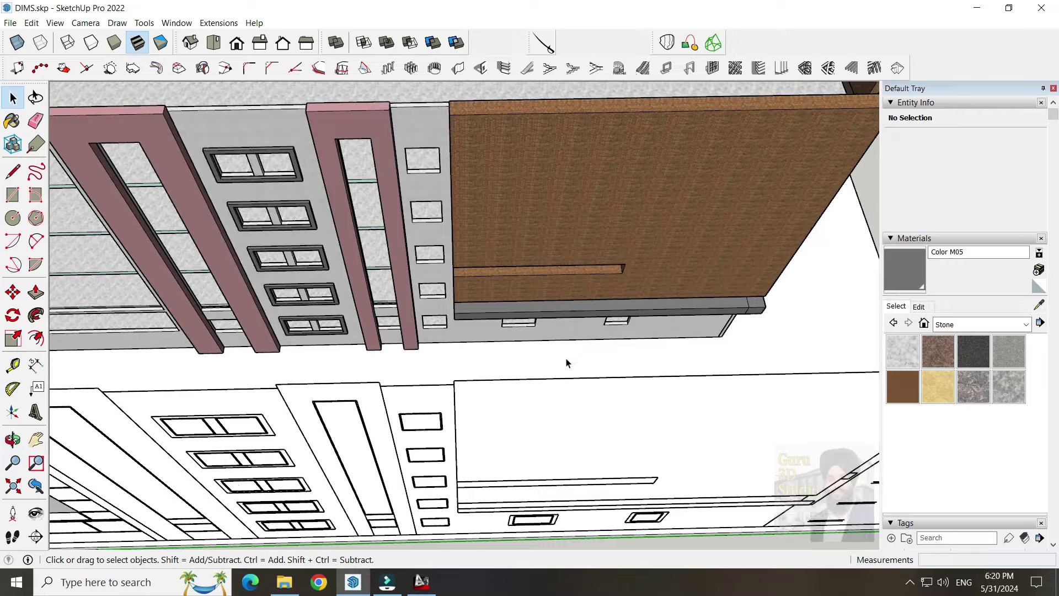
# Bring the wall below the brick panel into view and make the copied window frame unique
pyautogui.scroll(5, 379, 362)
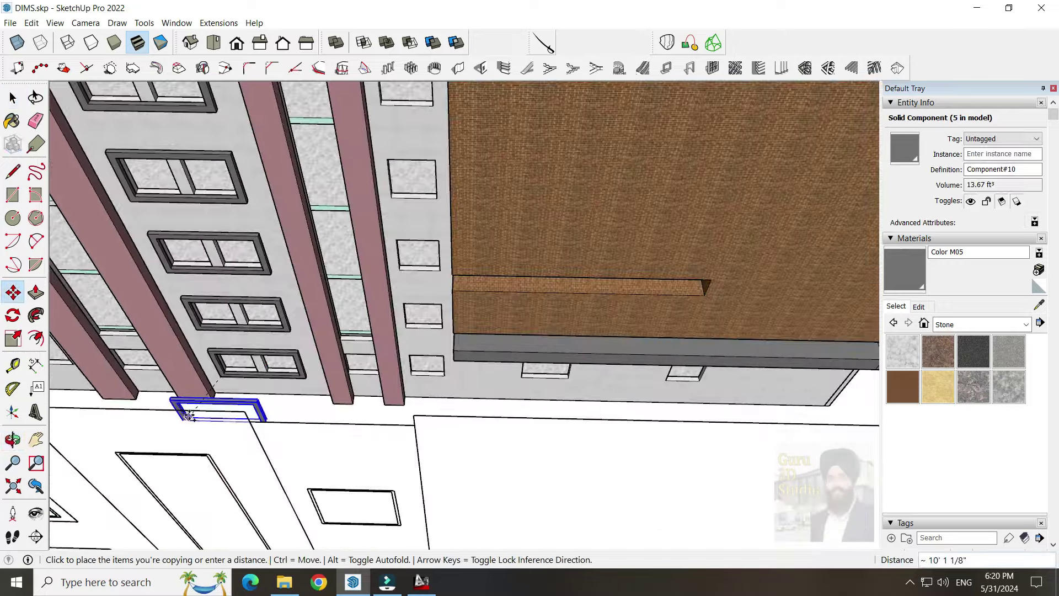
pyautogui.scroll(5, 420, 439)
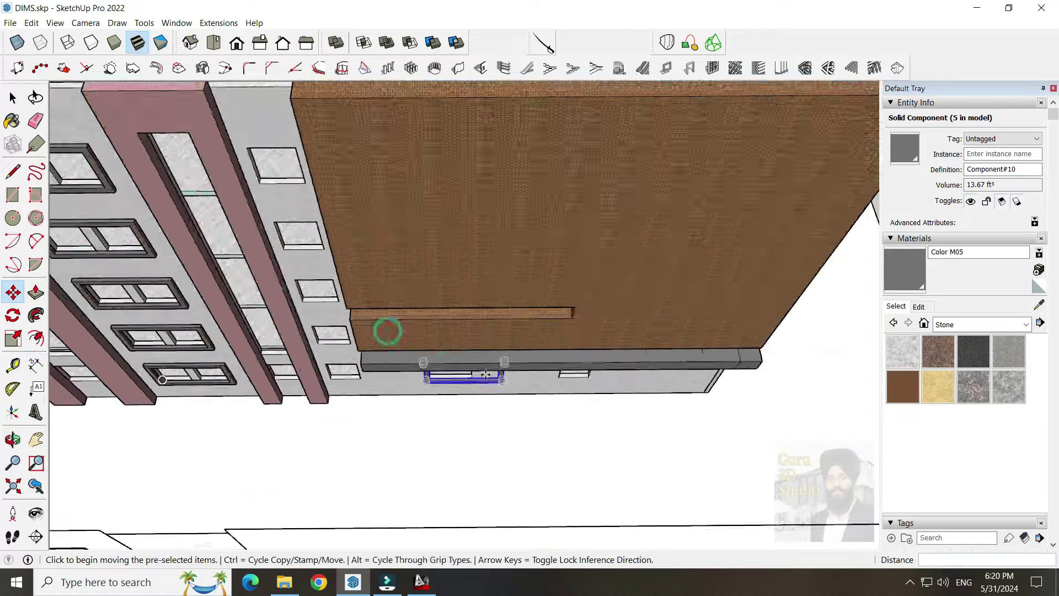
pyautogui.scroll(-3, 486, 374)
pyautogui.moveTo(486, 374); pyautogui.dragTo(558, 403, button='middle')
pyautogui.scroll(5, 421, 268)
pyautogui.scroll(4, 508, 521)
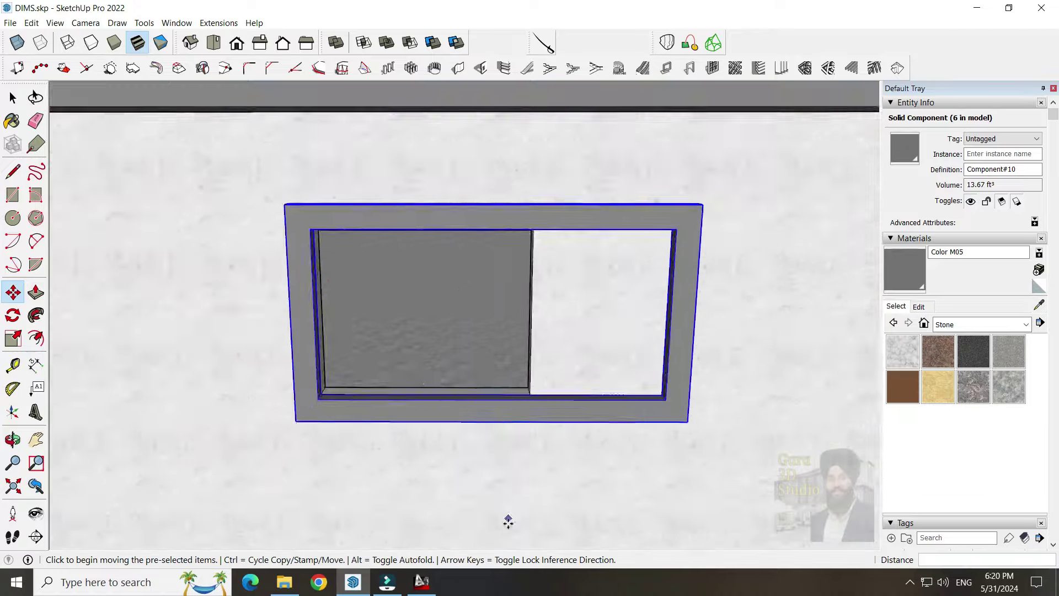
pyautogui.moveTo(508, 521); pyautogui.dragTo(398, 326, button='middle')
pyautogui.moveTo(636, 307)
pyautogui.mouseDown(button='middle')
pyautogui.moveTo(563, 234)
pyautogui.moveTo(624, 412)
pyautogui.mouseUp(button='middle')
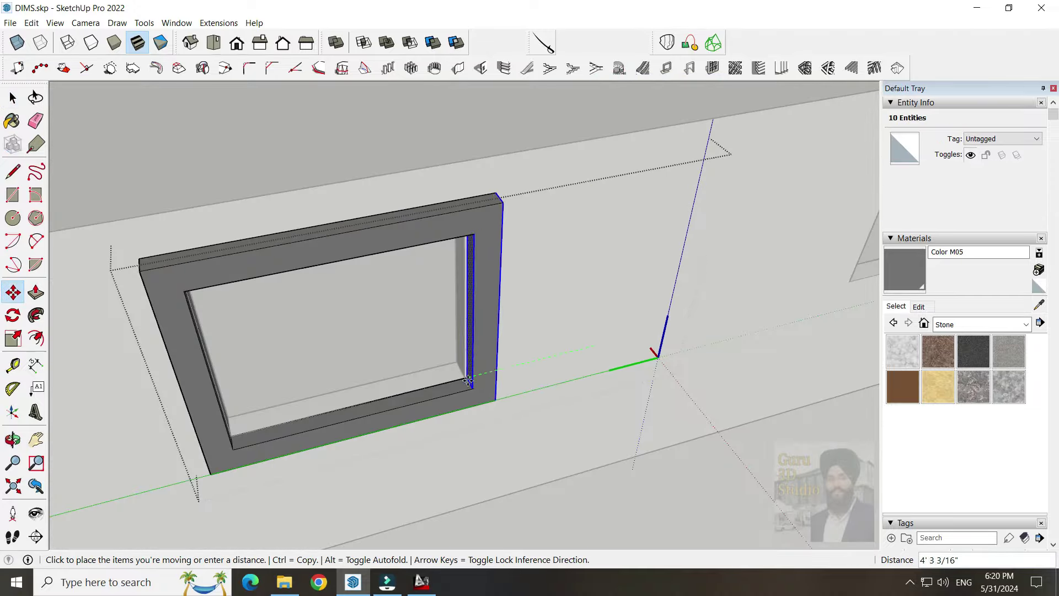
pyautogui.scroll(-3, 443, 385)
pyautogui.moveTo(563, 339); pyautogui.dragTo(496, 303, button='middle')
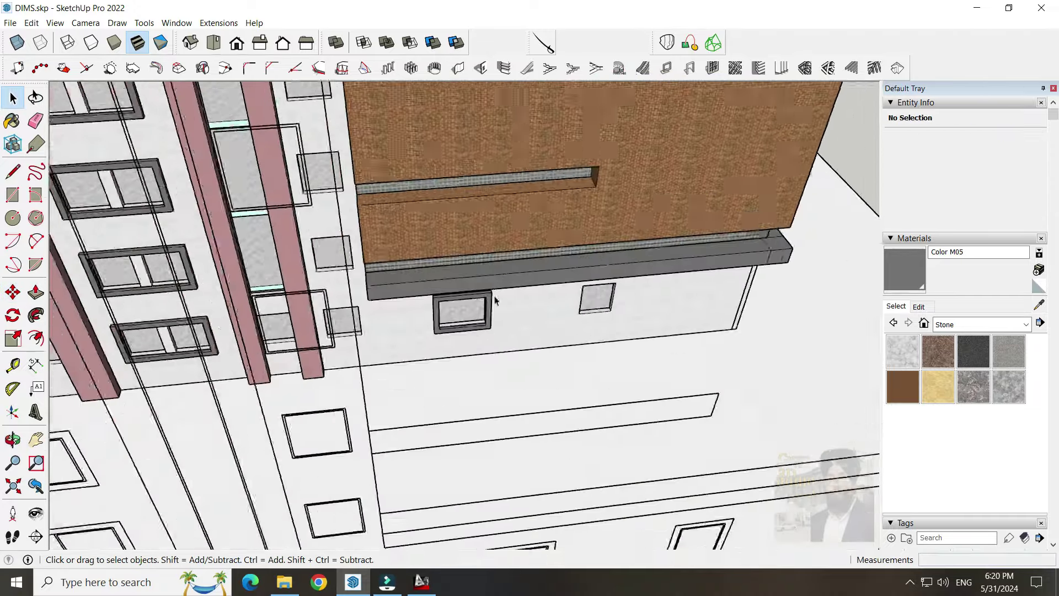
pyautogui.scroll(3, 526, 382)
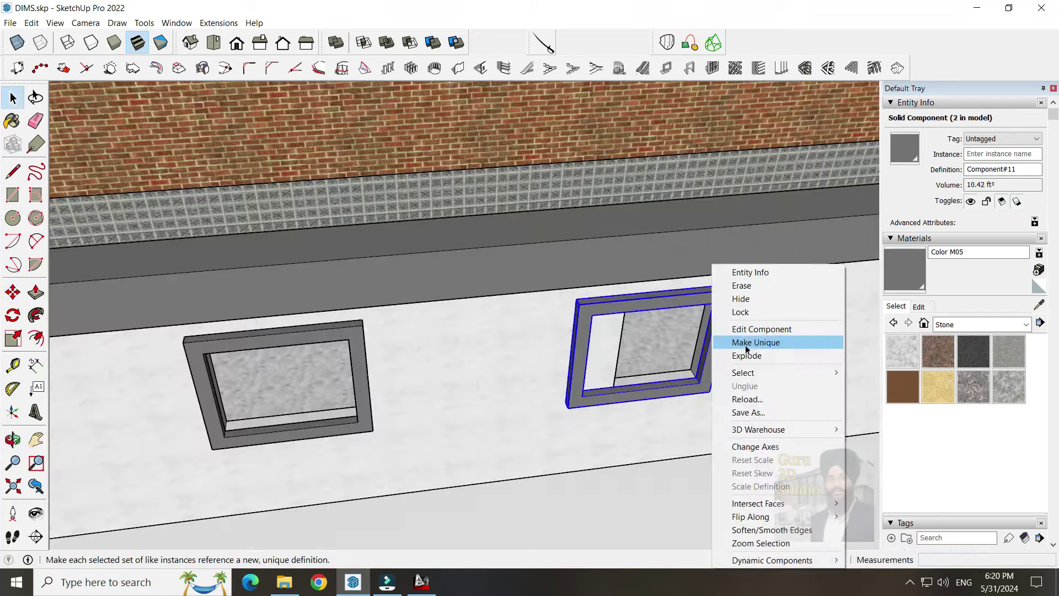
pyautogui.click(746, 343)
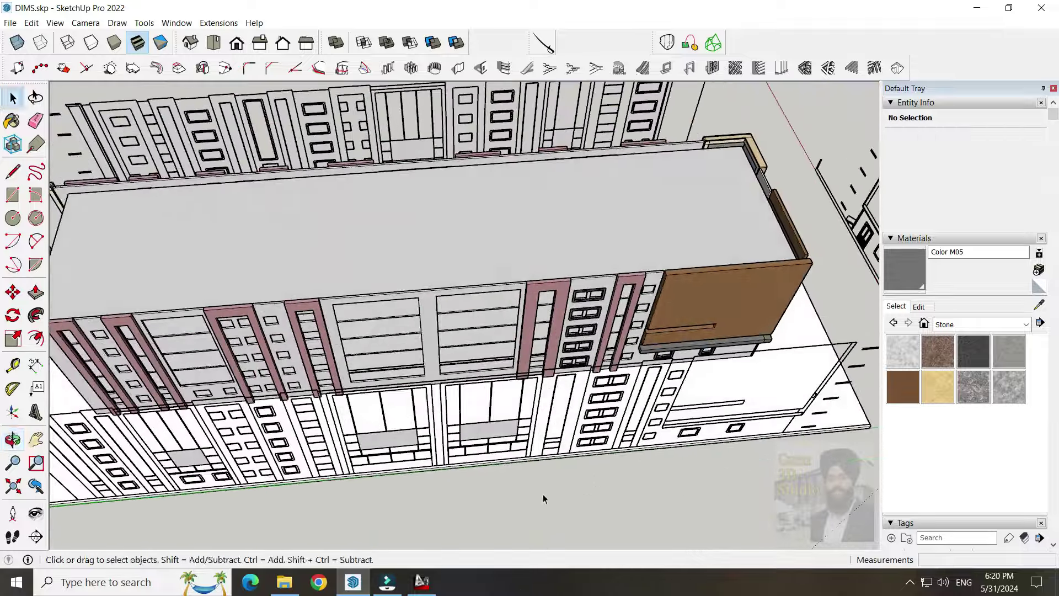
# Copy the five selected window frames into the next pink-finned bay
pyautogui.scroll(3, 606, 319)
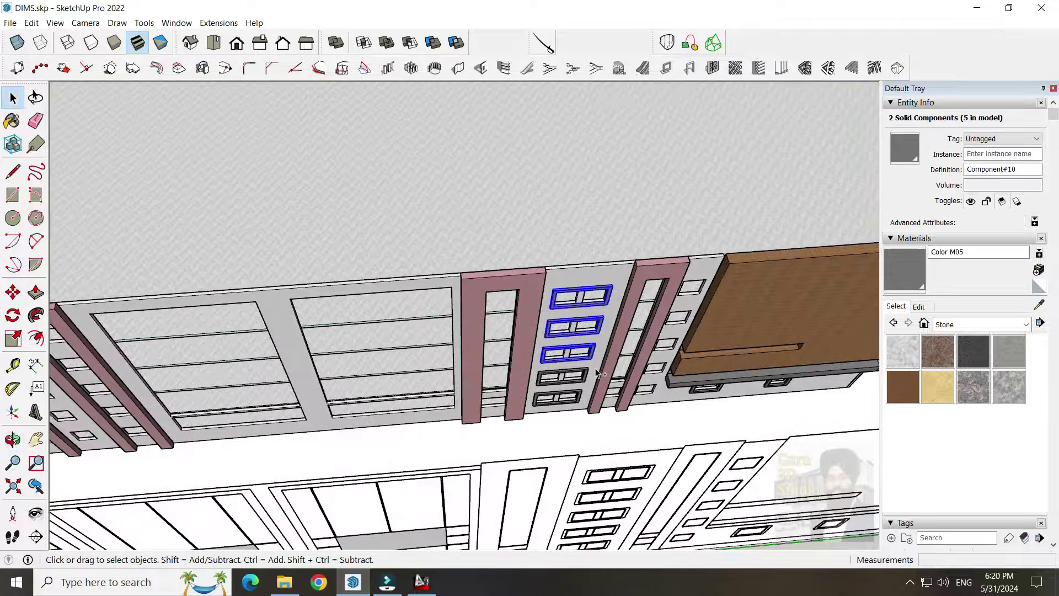
pyautogui.keyDown('ctrl'); pyautogui.click(578, 398); pyautogui.keyUp('ctrl')
pyautogui.scroll(-5, 710, 355)
pyautogui.scroll(3, 674, 411)
pyautogui.click(674, 411)
pyautogui.press('ctrl')
pyautogui.scroll(-3, 830, 396)
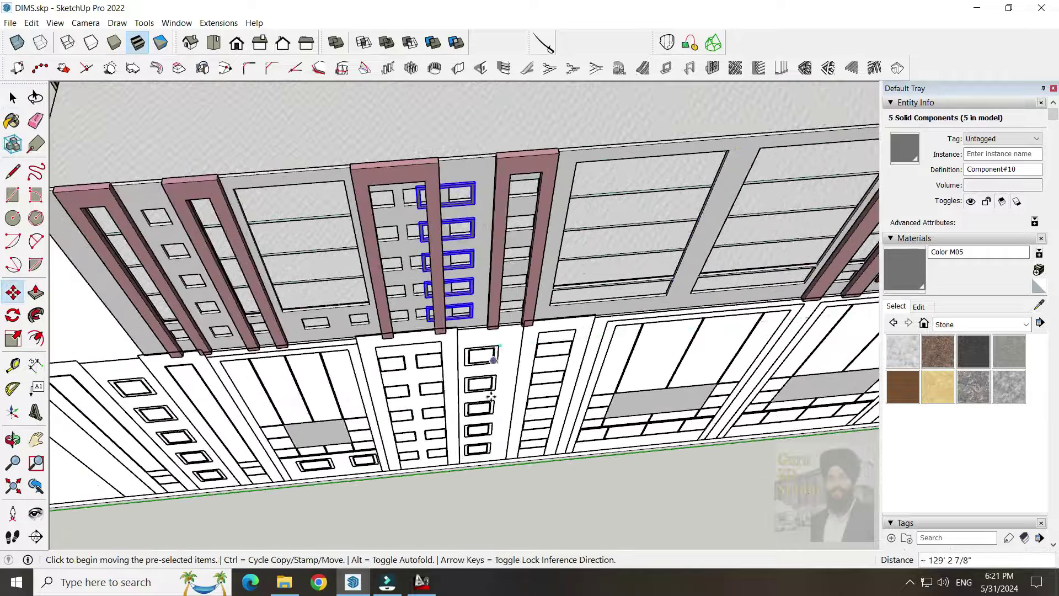
pyautogui.click(499, 346)
pyautogui.press('space')
pyautogui.scroll(3, 501, 254)
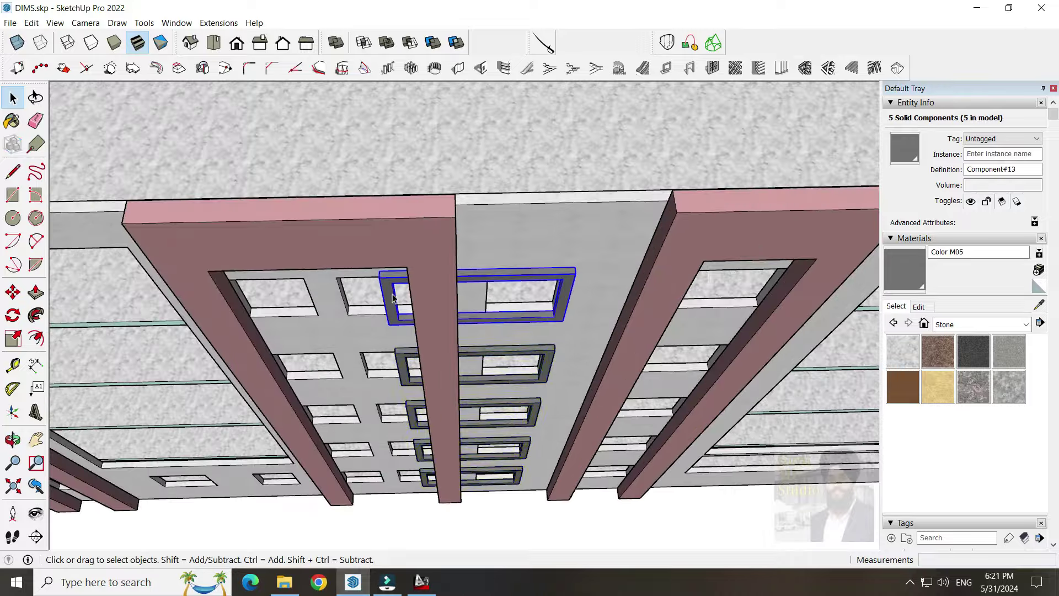
# Move the copied frame's side edges to give it a new width
pyautogui.moveTo(393, 298); pyautogui.dragTo(414, 331, button='middle')
pyautogui.press('m')
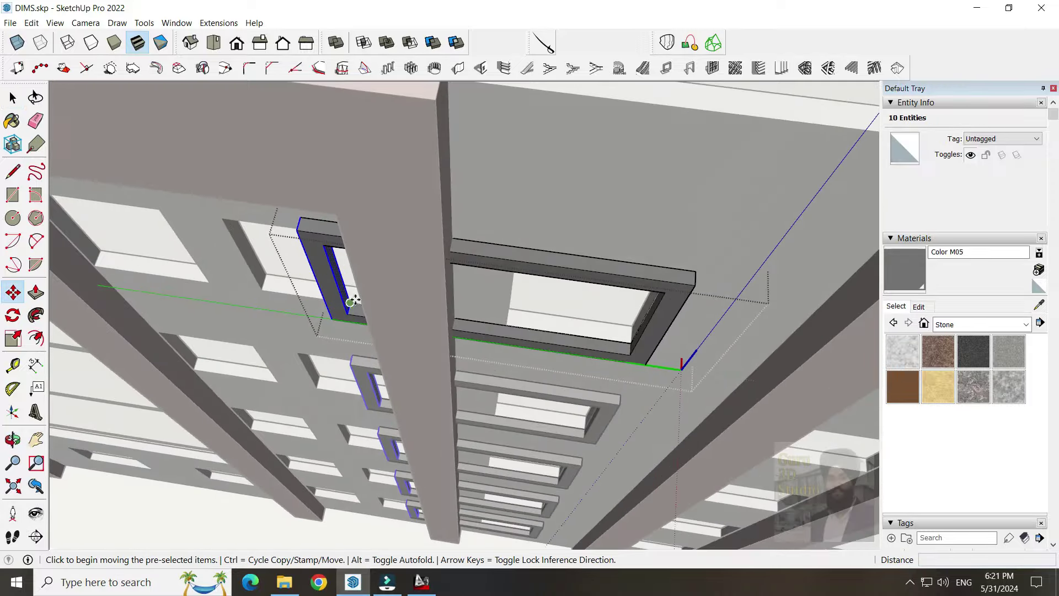
pyautogui.scroll(2, 502, 323)
pyautogui.click(502, 323)
pyautogui.scroll(2, 502, 323)
pyautogui.scroll(2, 458, 334)
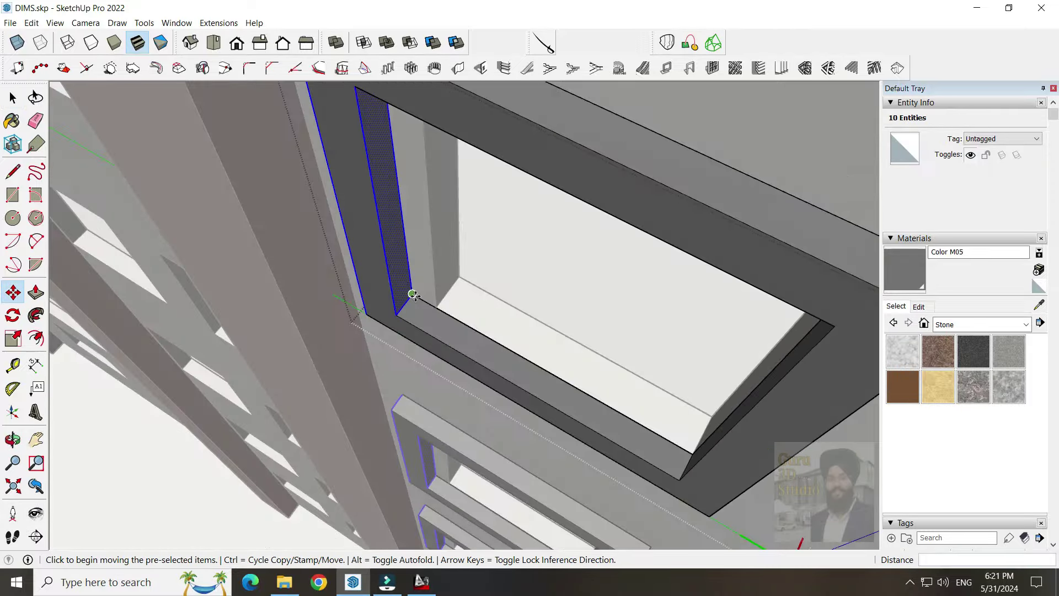
pyautogui.scroll(-2, 458, 335)
pyautogui.press('space')
pyautogui.scroll(-5, 458, 334)
pyautogui.moveTo(469, 336)
pyautogui.mouseDown(button='middle')
pyautogui.moveTo(505, 337)
pyautogui.moveTo(525, 381)
pyautogui.mouseUp(button='middle')
pyautogui.scroll(3, 572, 403)
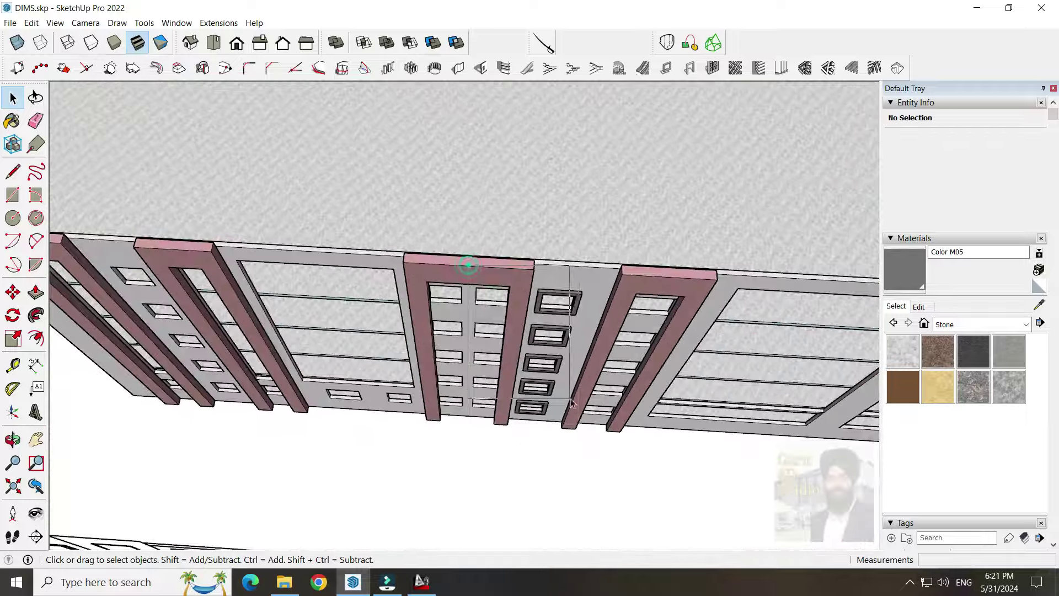
# Begin placing another copy of the selected frames higher on the facade
pyautogui.moveTo(585, 323)
pyautogui.mouseDown(button='middle')
pyautogui.moveTo(496, 331)
pyautogui.moveTo(552, 309)
pyautogui.mouseUp(button='middle')
pyautogui.press('m')
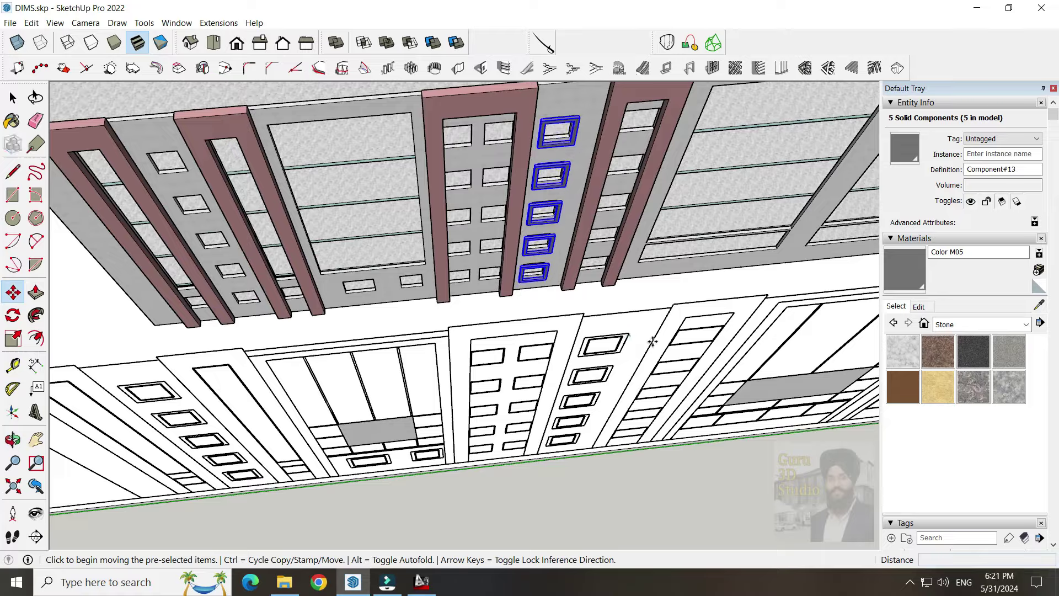
pyautogui.click(596, 306)
pyautogui.press('ctrl')
pyautogui.moveTo(553, 438)
pyautogui.mouseDown(button='middle')
pyautogui.moveTo(497, 336)
pyautogui.moveTo(386, 419)
pyautogui.mouseUp(button='middle')
pyautogui.scroll(3, 340, 465)
pyautogui.scroll(-2, 341, 465)
pyautogui.scroll(2, 552, 353)
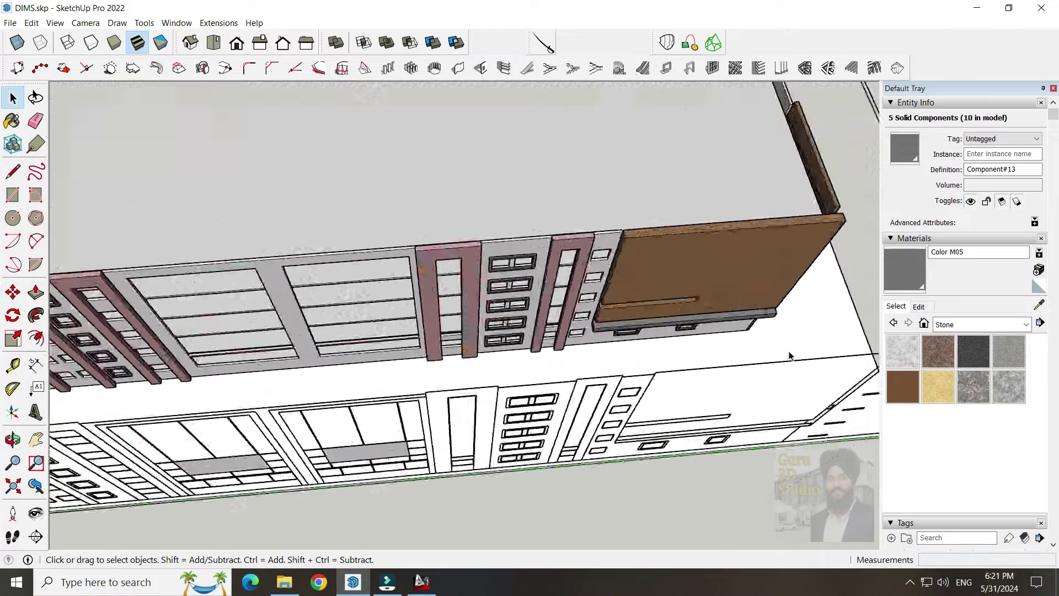
# Copy a single window frame into the next wall opening
pyautogui.scroll(3, 560, 348)
pyautogui.scroll(-3, 560, 347)
pyautogui.scroll(3, 731, 346)
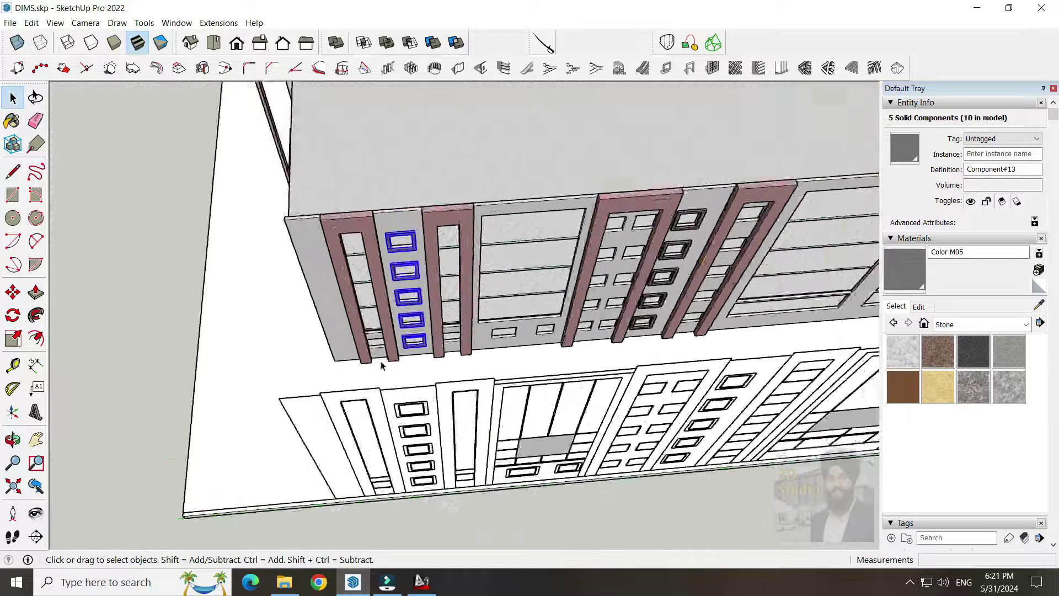
pyautogui.scroll(3, 497, 309)
pyautogui.click(397, 281)
pyautogui.scroll(2, 449, 322)
pyautogui.press('m')
pyautogui.press('ctrl')
pyautogui.click(301, 374)
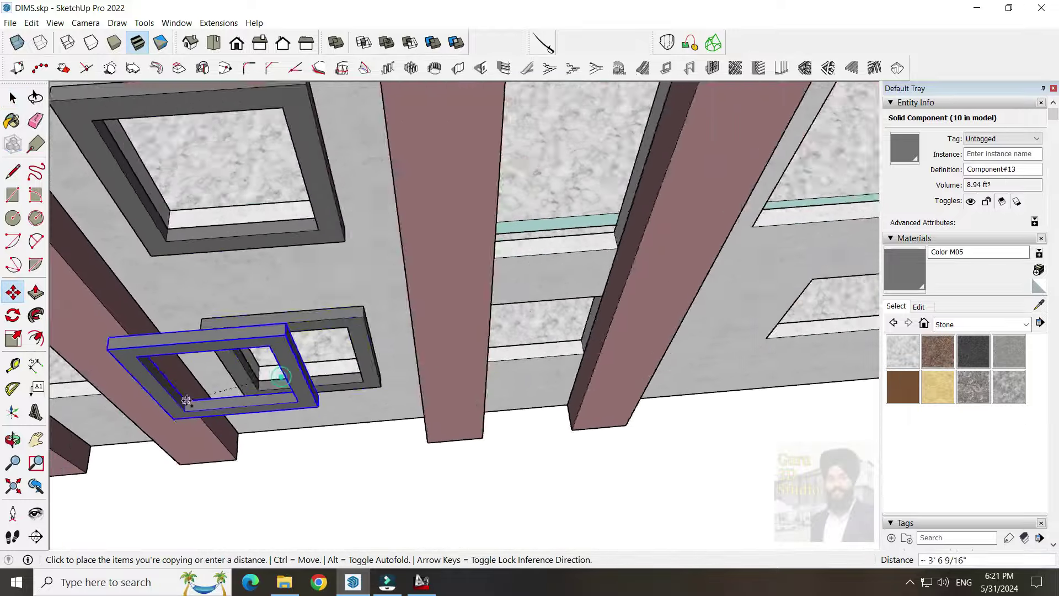
pyautogui.scroll(-2, 386, 331)
# Edit the copied frame and move its edges to a new width
pyautogui.click(378, 342)
pyautogui.press('space')
pyautogui.rightClick(474, 266)
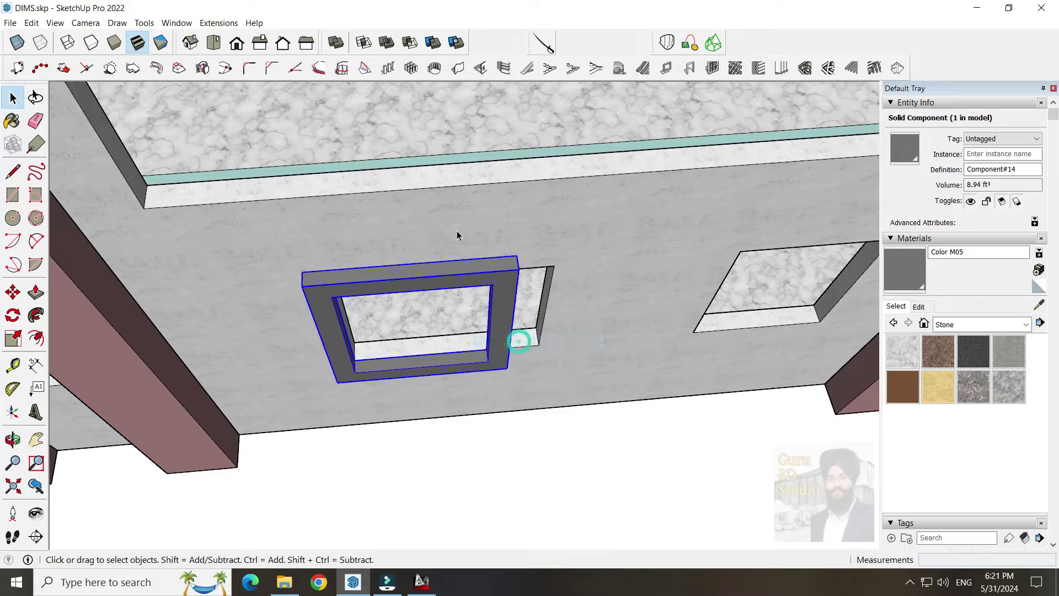
pyautogui.scroll(3, 488, 347)
pyautogui.doubleClick(488, 347)
pyautogui.hotkey('ctrl', 'a')
pyautogui.press('m')
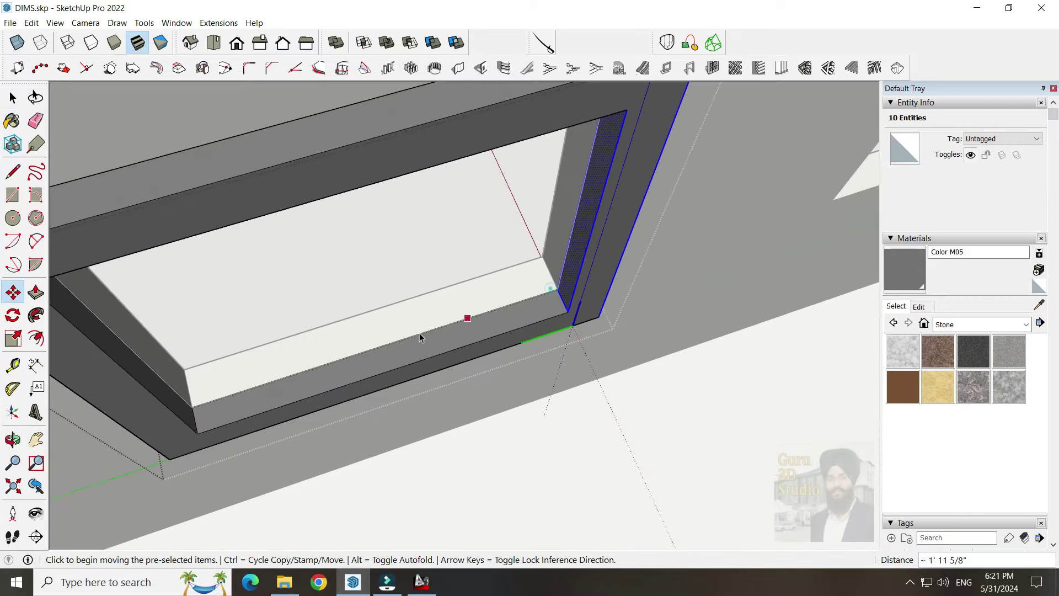
pyautogui.scroll(-5, 485, 310)
pyautogui.click(713, 255)
pyautogui.press('space')
pyautogui.scroll(-3, 662, 242)
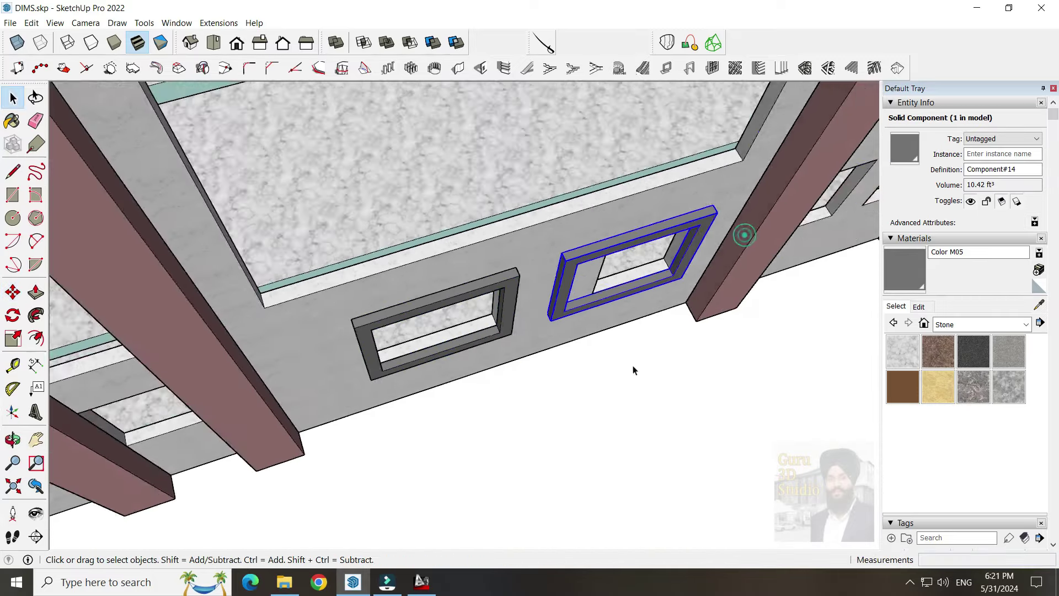
pyautogui.scroll(3, 662, 237)
# Make the copied frame unique and stretch its side edges to fit the opening
pyautogui.rightClick(711, 229)
pyautogui.click(755, 305)
pyautogui.moveTo(717, 309); pyautogui.dragTo(552, 358, button='middle')
pyautogui.doubleClick(552, 308)
pyautogui.moveTo(437, 184); pyautogui.dragTo(581, 485)
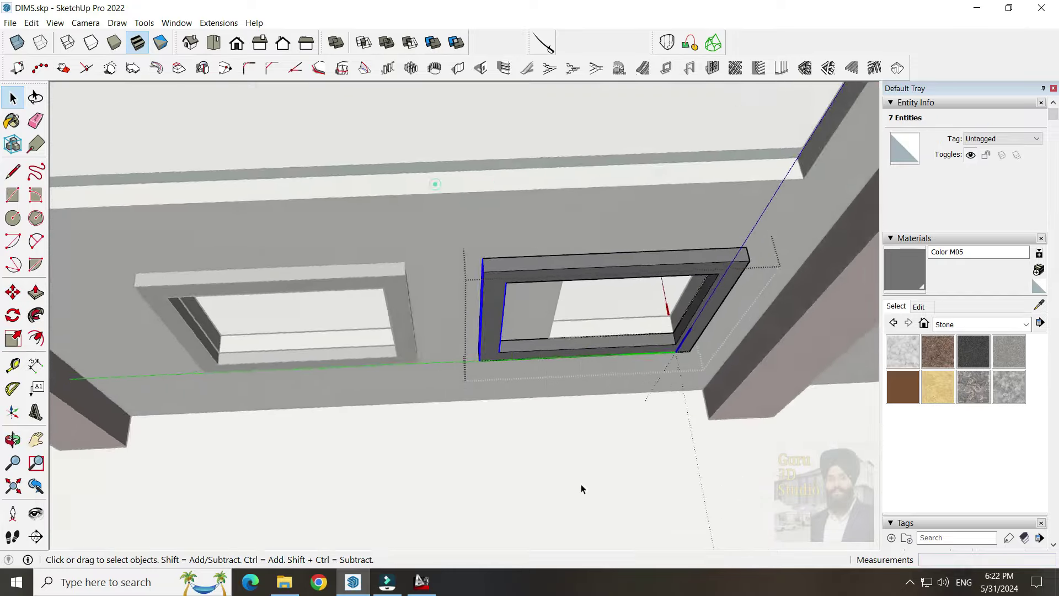
pyautogui.press('m')
pyautogui.moveTo(497, 433); pyautogui.dragTo(563, 372, button='middle')
# Clear the selection and orbit out to a top-down view of the building
pyautogui.scroll(3, 496, 375)
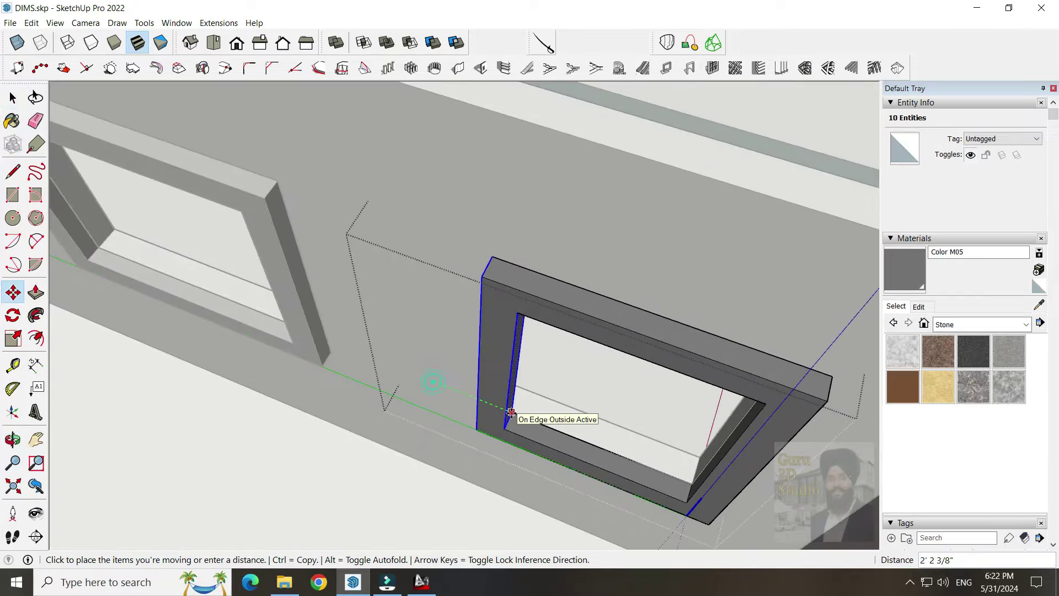
pyautogui.press('space')
pyautogui.scroll(-5, 511, 412)
pyautogui.scroll(-5, 441, 342)
pyautogui.moveTo(442, 342); pyautogui.dragTo(563, 406, button='middle')
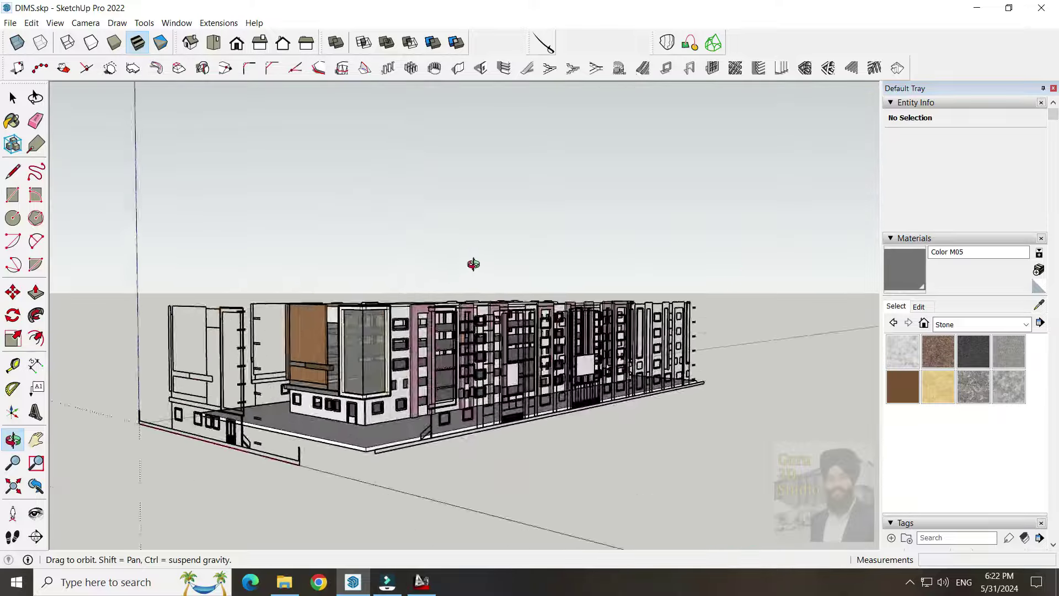
pyautogui.moveTo(449, 267); pyautogui.dragTo(666, 416, button='middle')
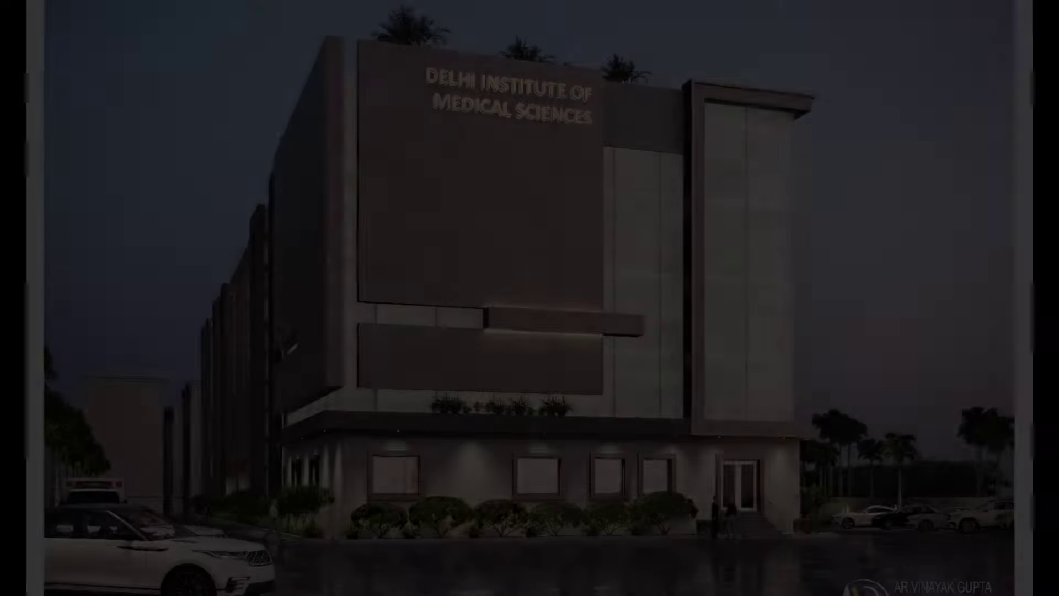